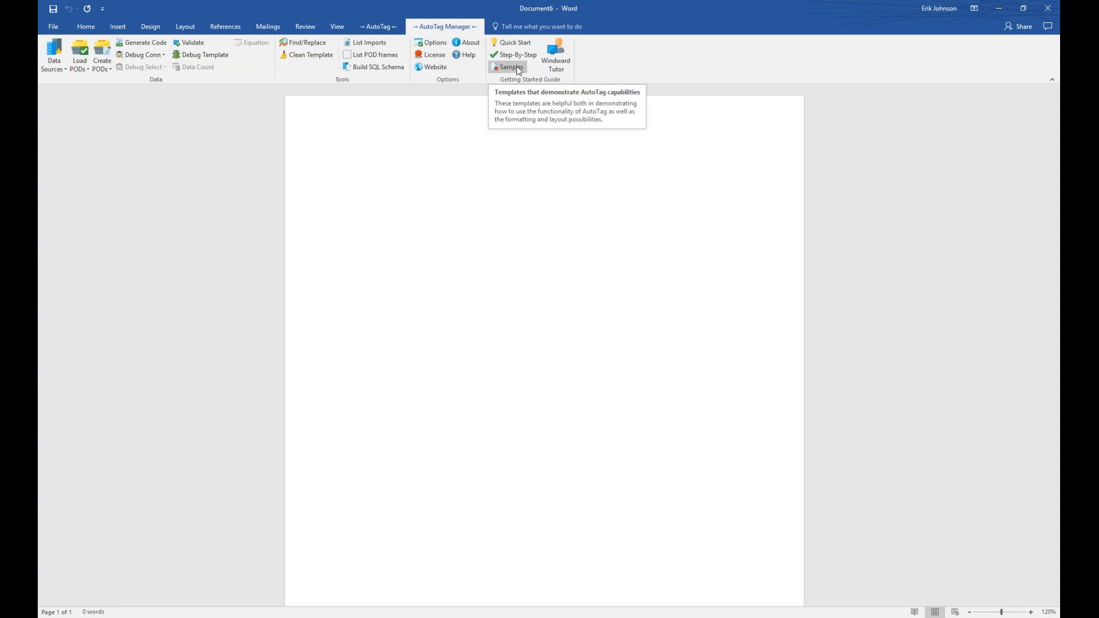
- Open the ForEach Tag sample template from the SQL tag tutorials in the AutoTag sample templates
click(518, 68)
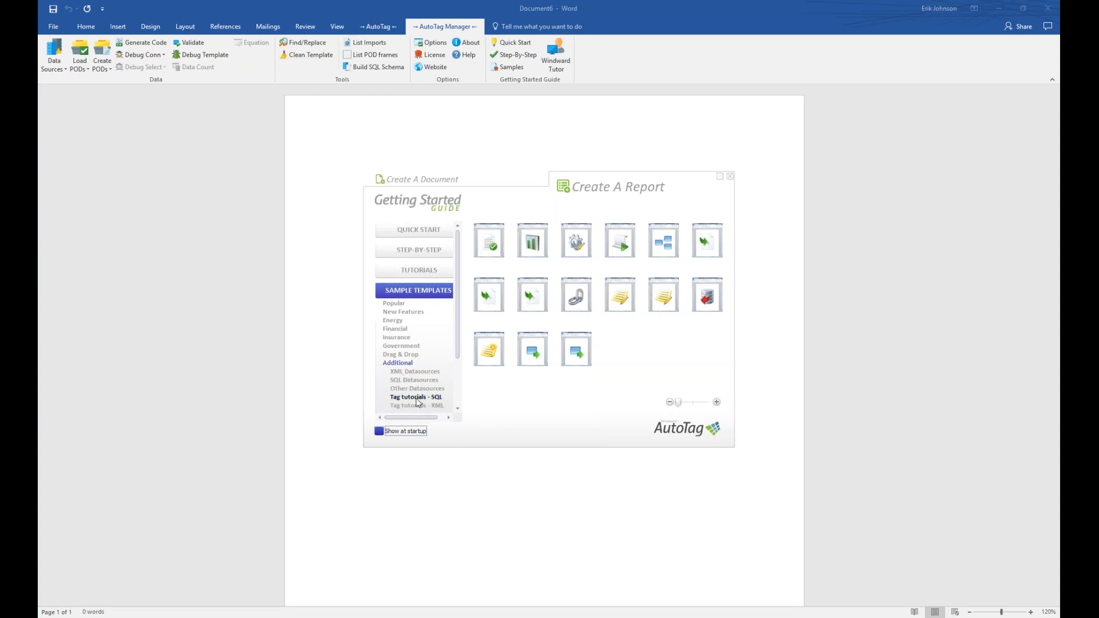
scroll(456, 335, down, 1)
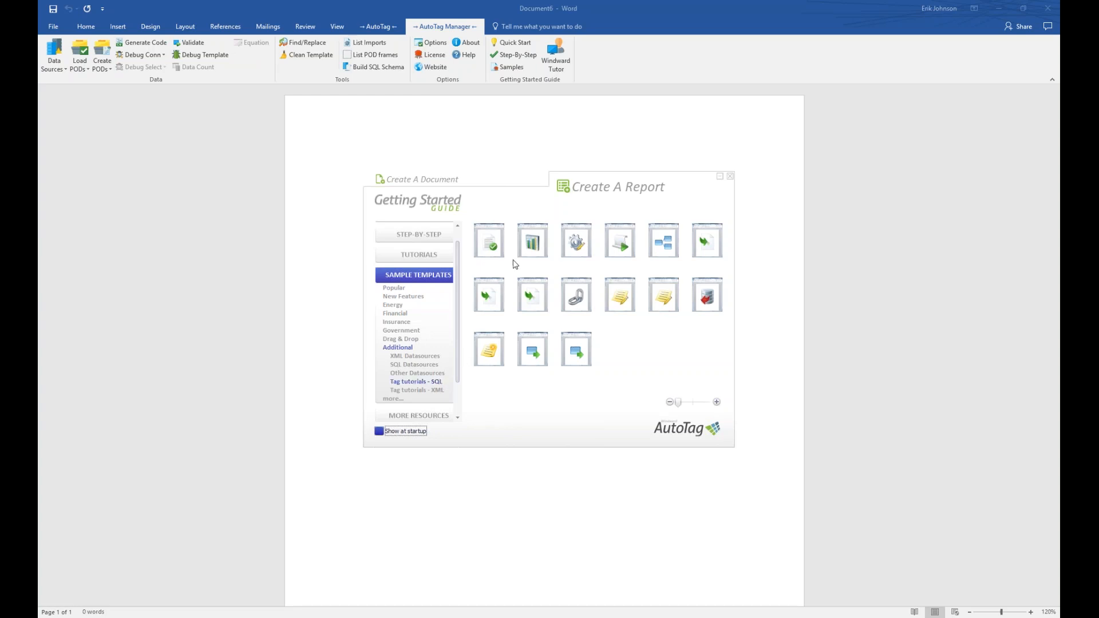
mouse_move(625, 249)
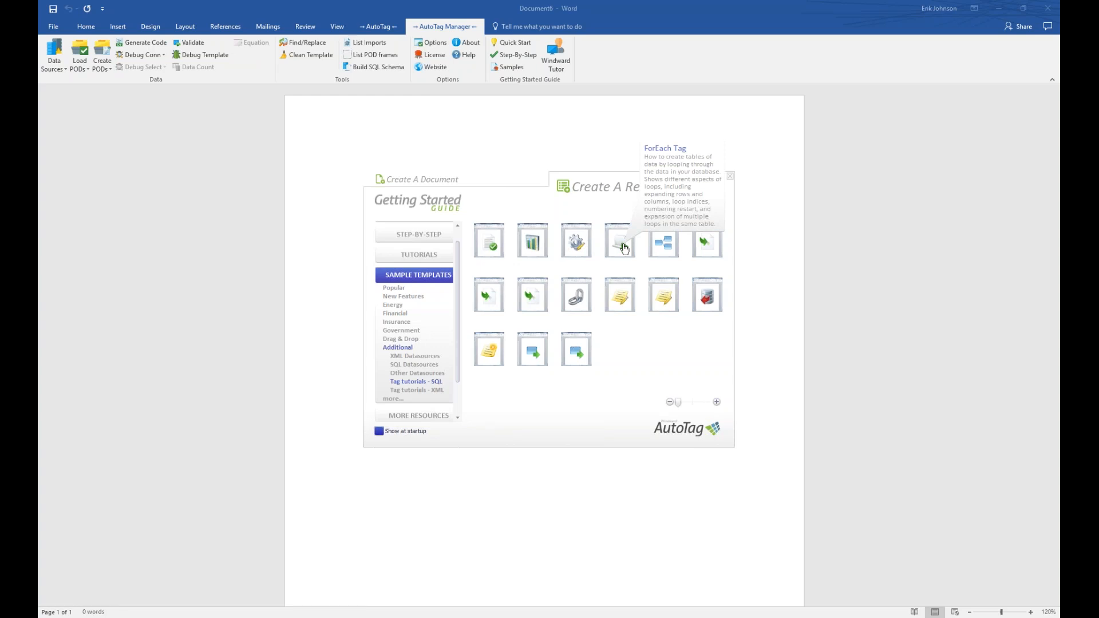
click(624, 248)
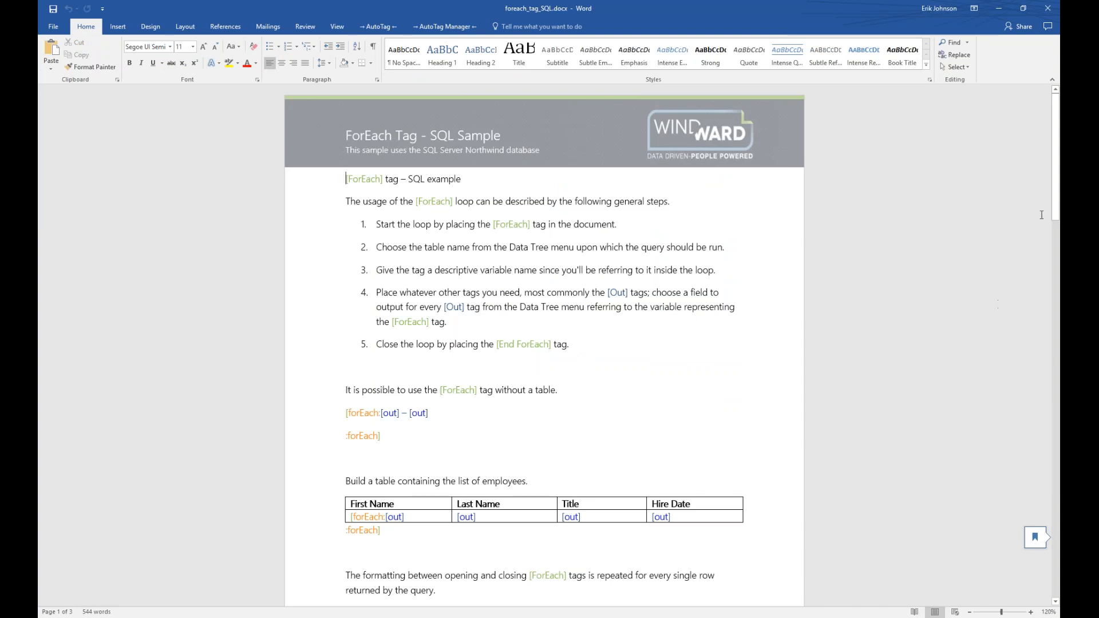
- Examine the opening forEach, closing forEach and out tags in the example that works without a table
scroll(1041, 215, down, 2)
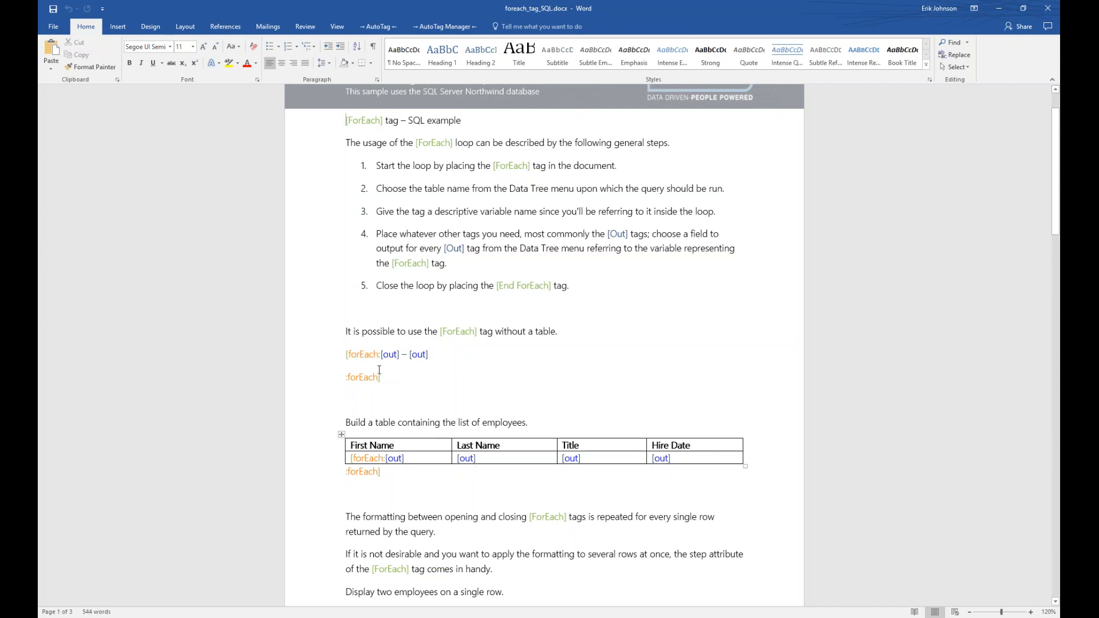
click(368, 353)
click(364, 376)
mouse_move(398, 362)
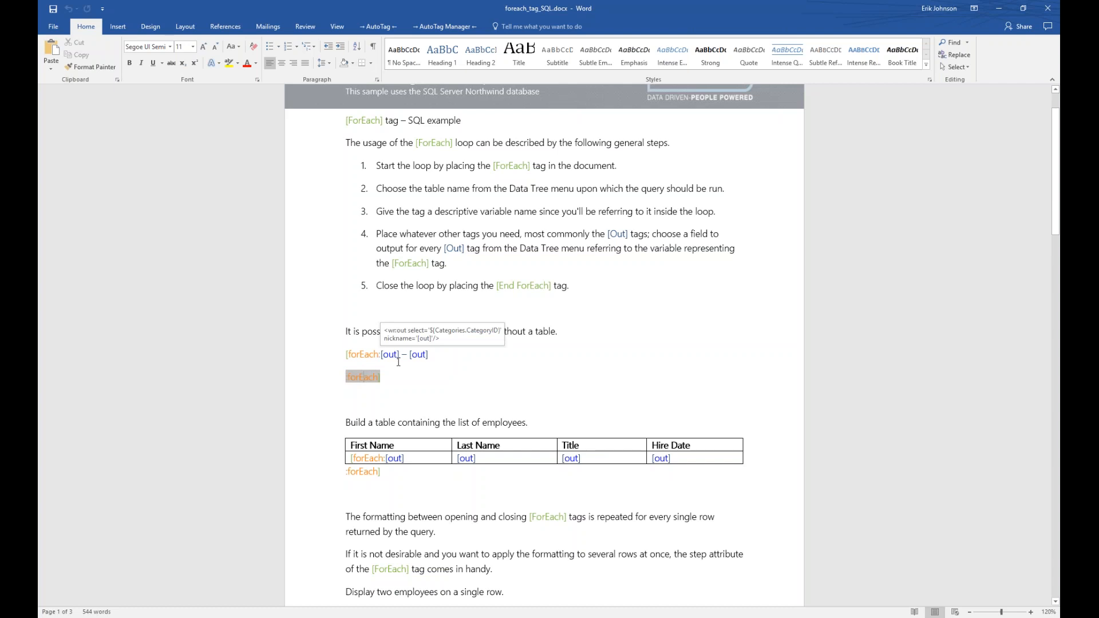
- Preview the data selected by the opening forEach tag of the non-table example, widening the results window to see every column
click(362, 355)
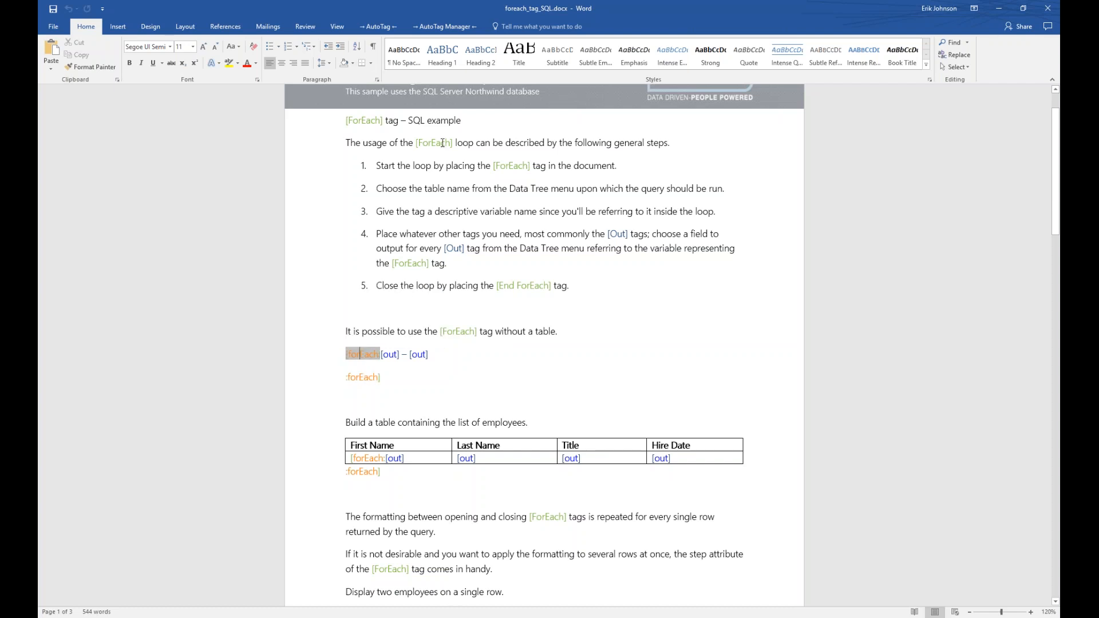
click(376, 27)
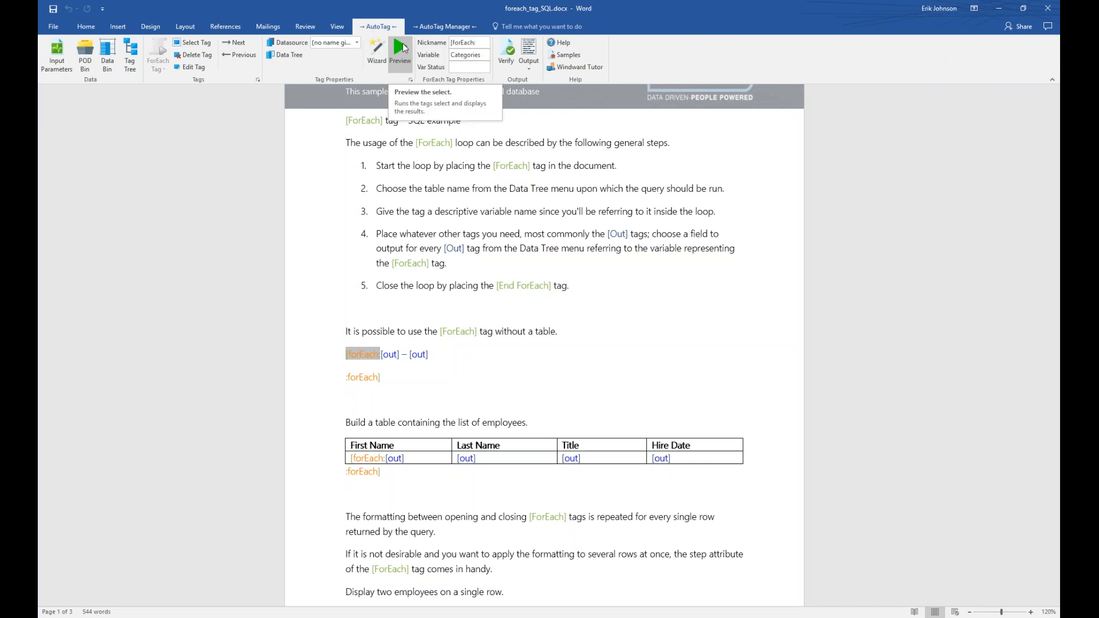
click(402, 51)
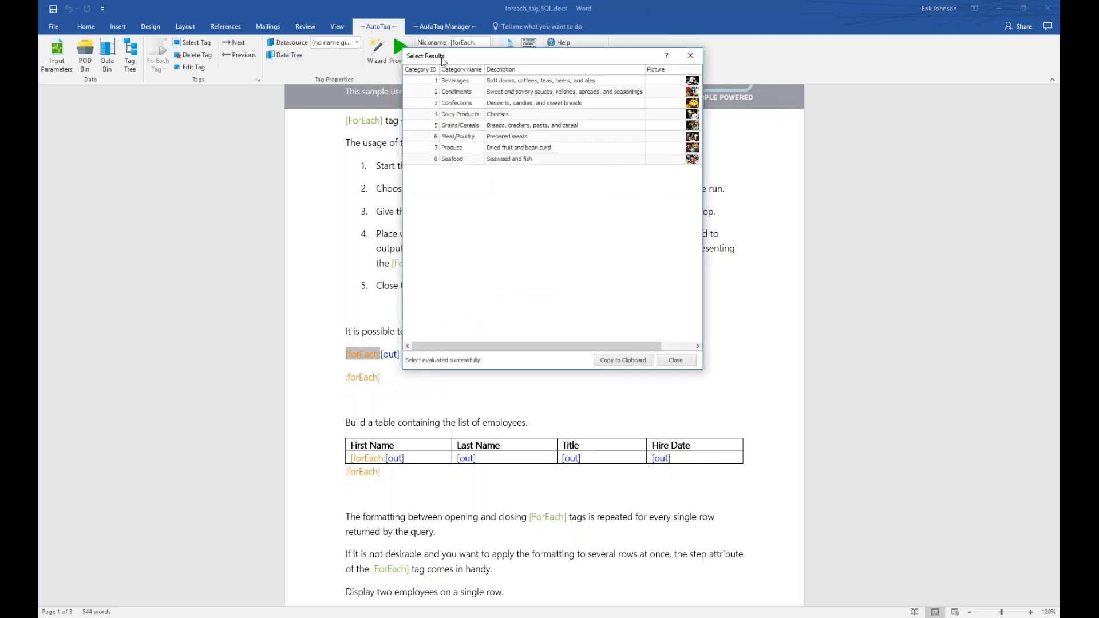
drag(521, 59, 518, 148)
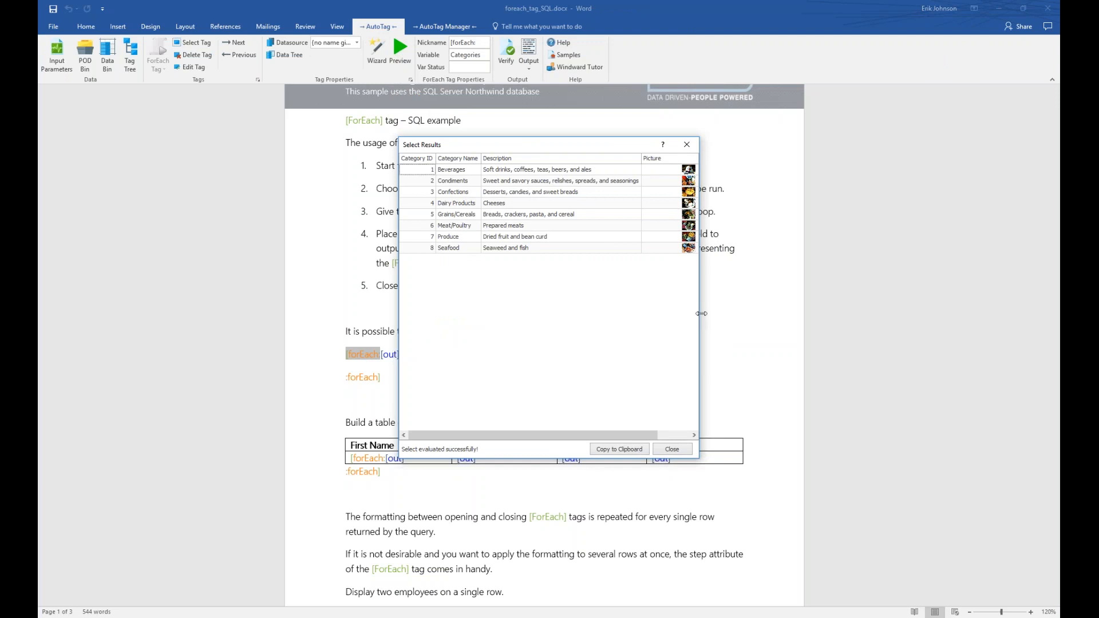
drag(699, 314, 821, 314)
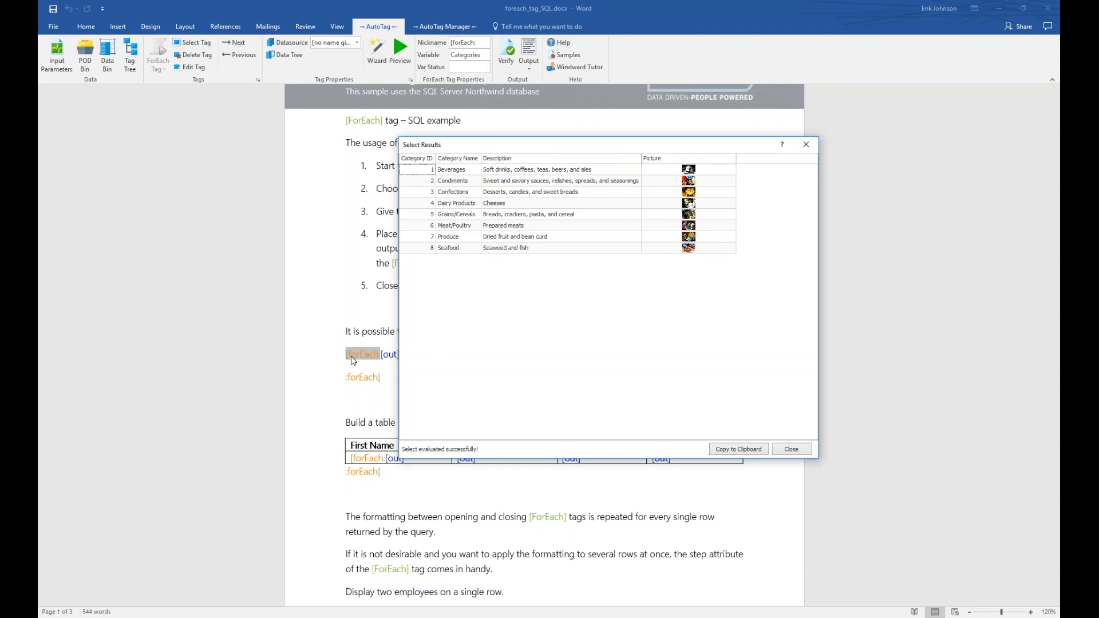
click(782, 449)
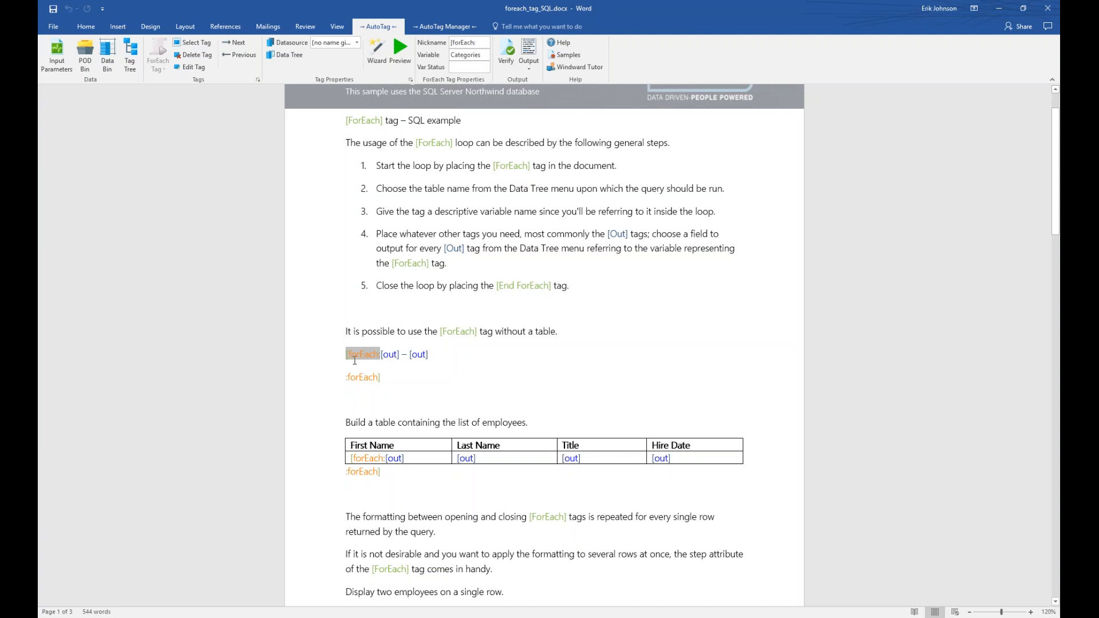
- Preview the select results of both out tags inside the non-table forEach loop, one after the other
click(393, 354)
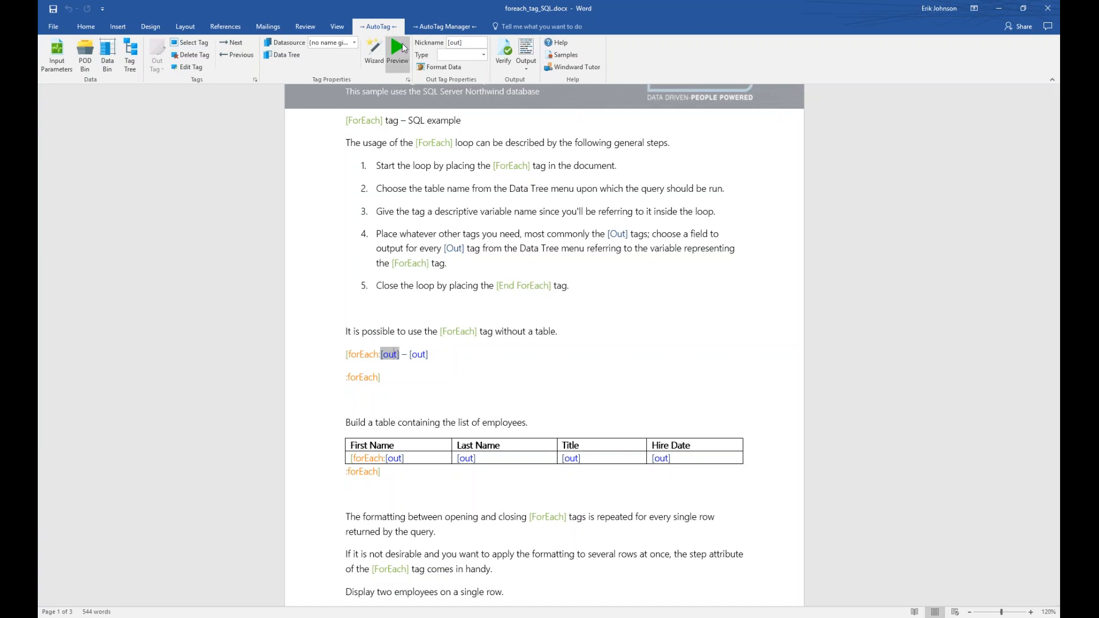
click(398, 50)
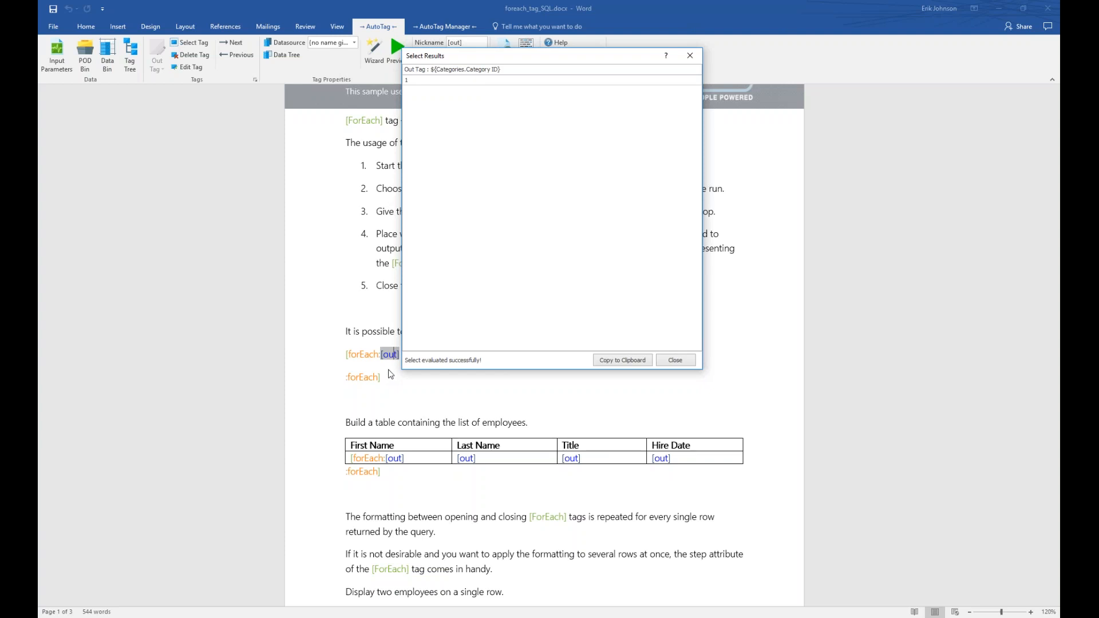
click(675, 360)
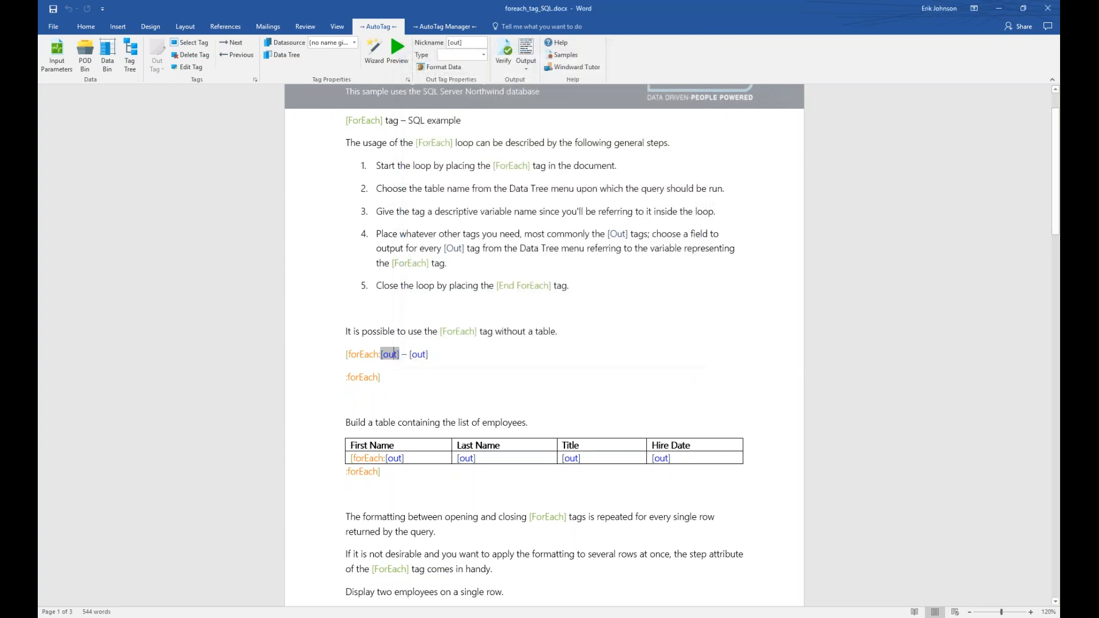
click(419, 354)
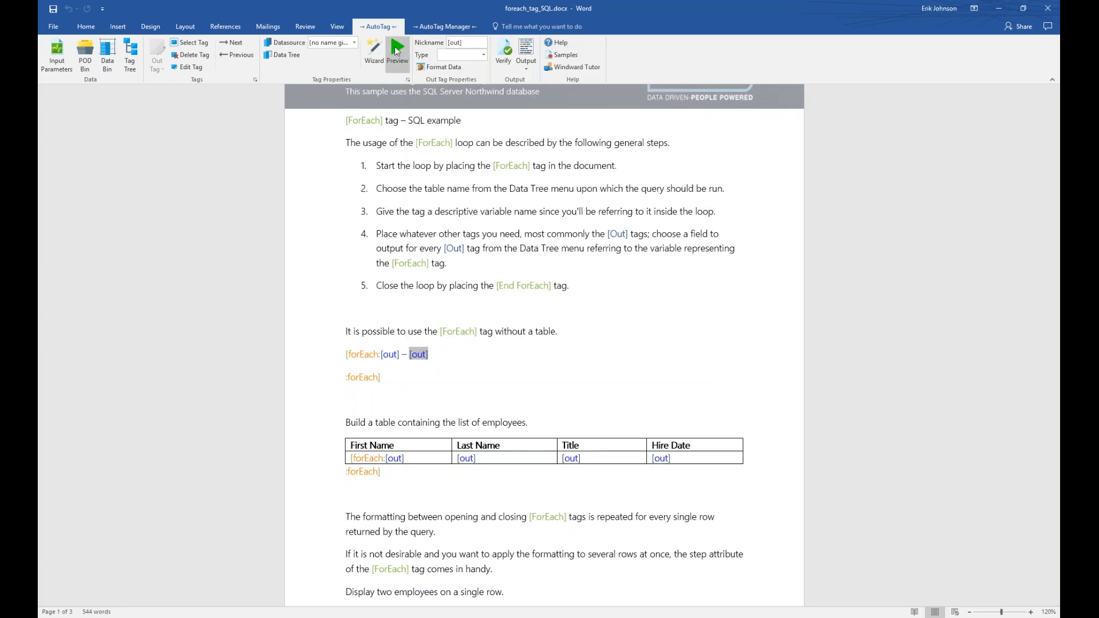
click(397, 50)
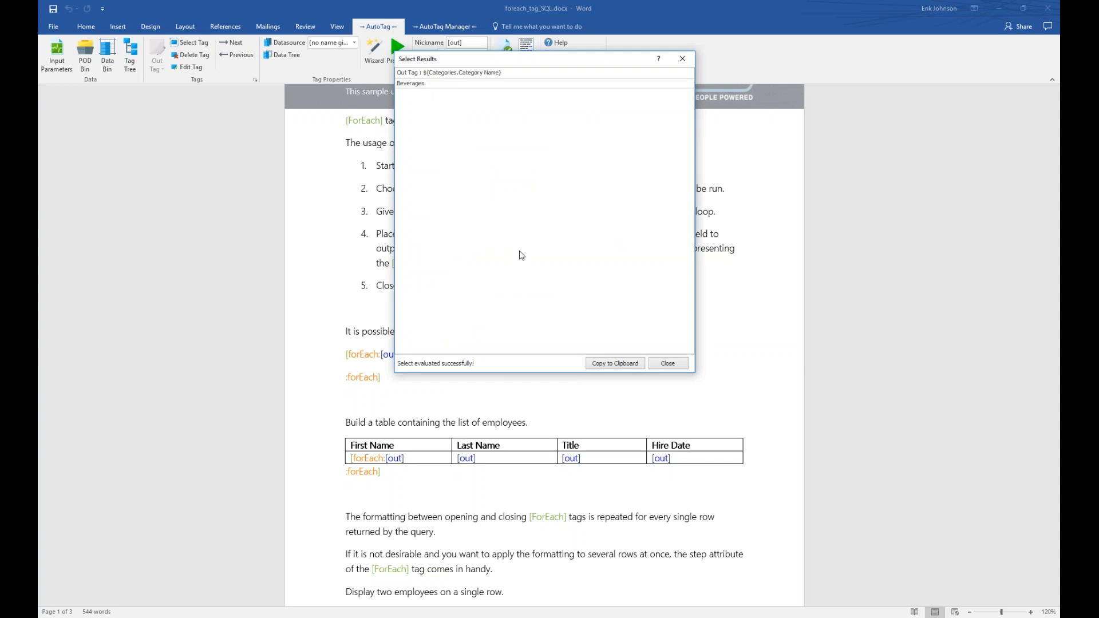
click(668, 364)
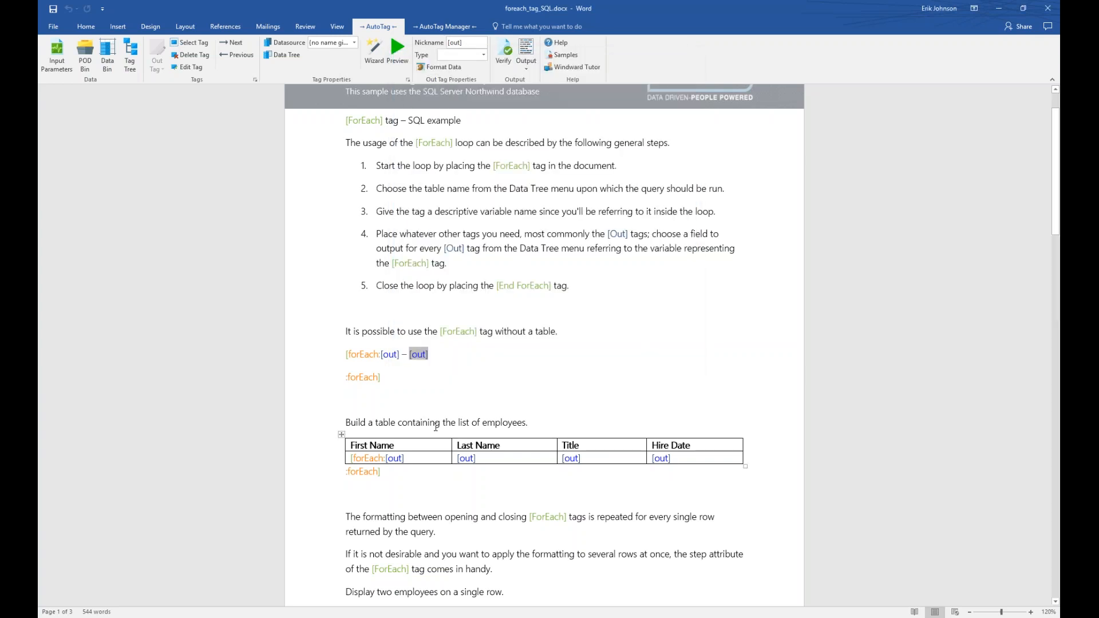
- Generate the report output from the template and tile the output document side by side with the template
click(361, 378)
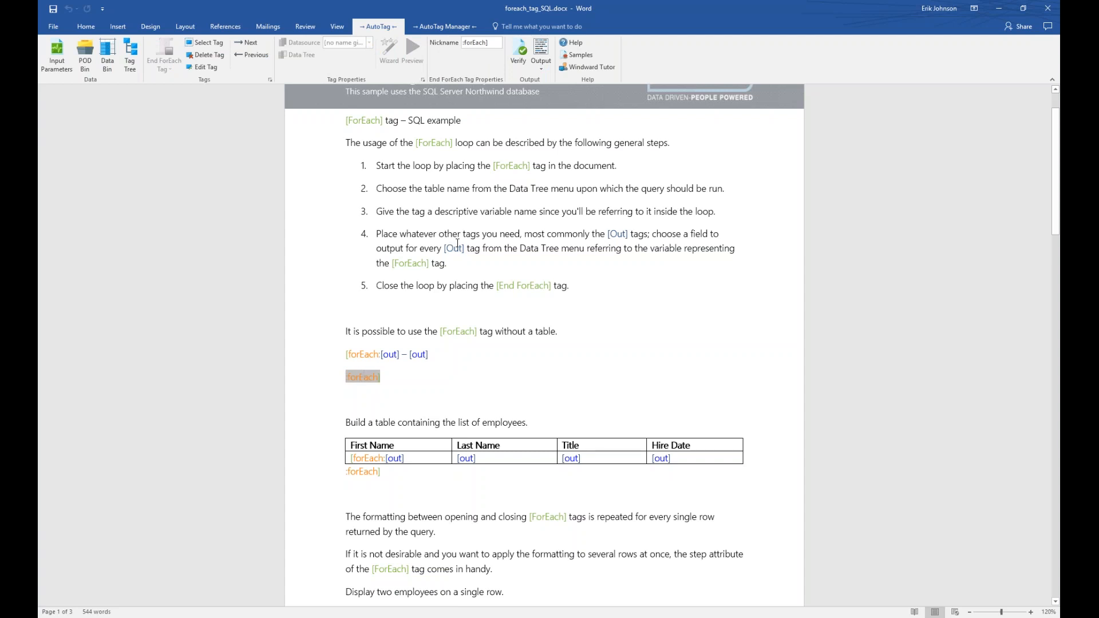
click(541, 49)
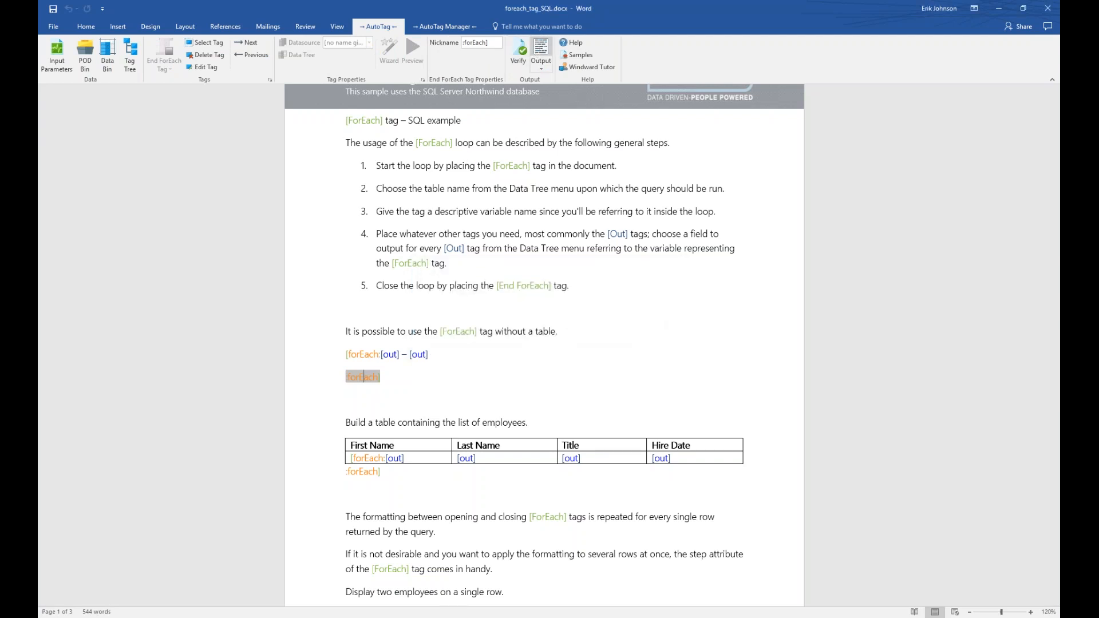
key(super+Right)
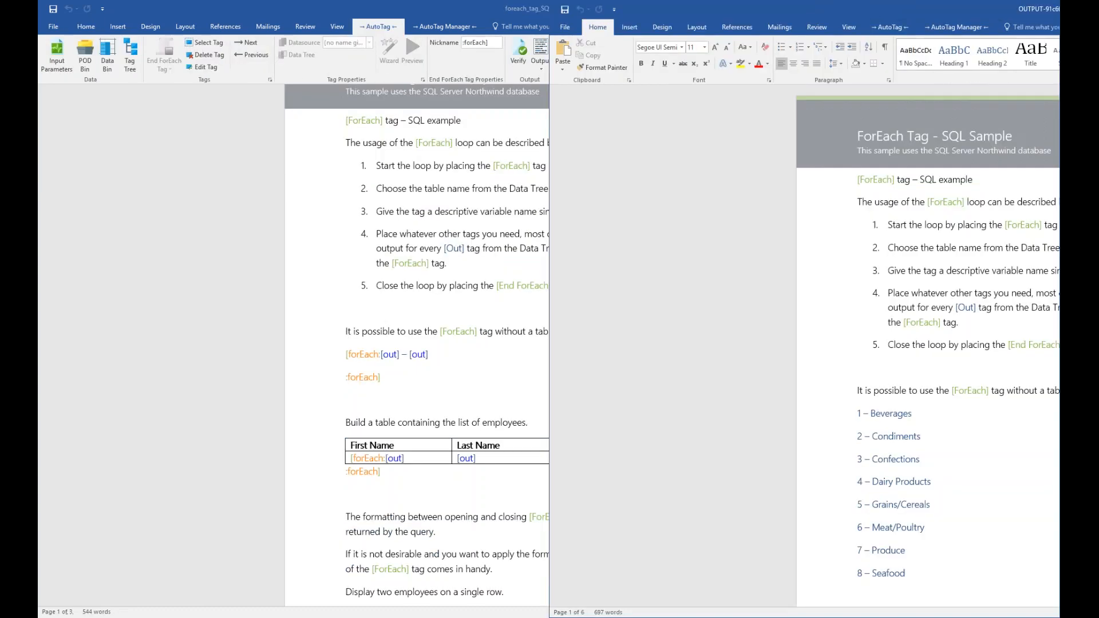
key(Return)
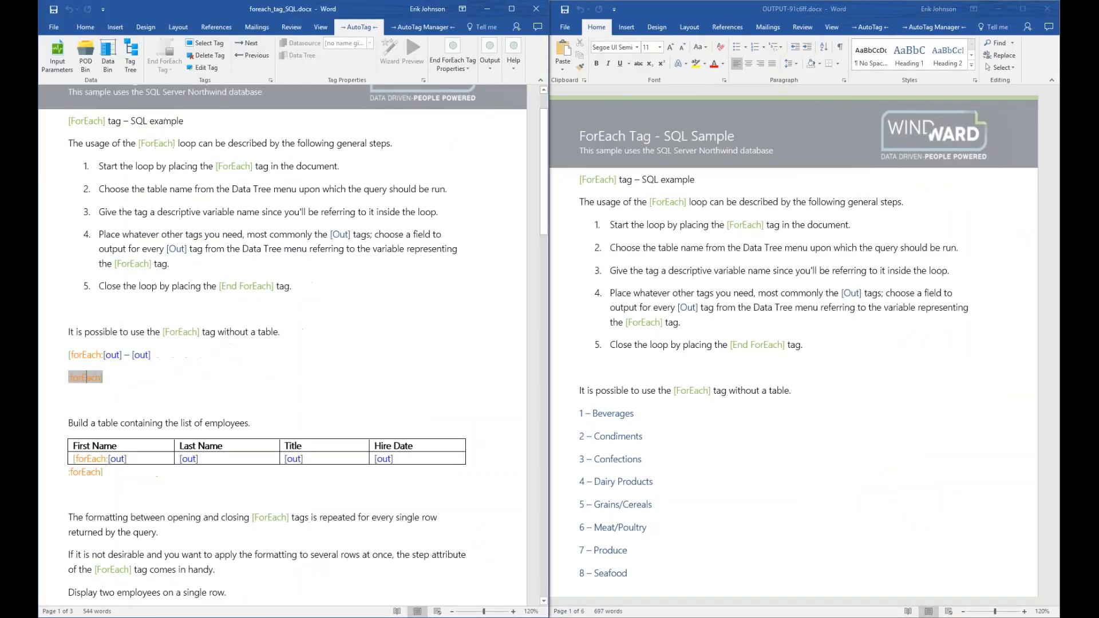
- Compare the non-table forEach tags in the template with the category list in the generated output
scroll(545, 135, down, 2)
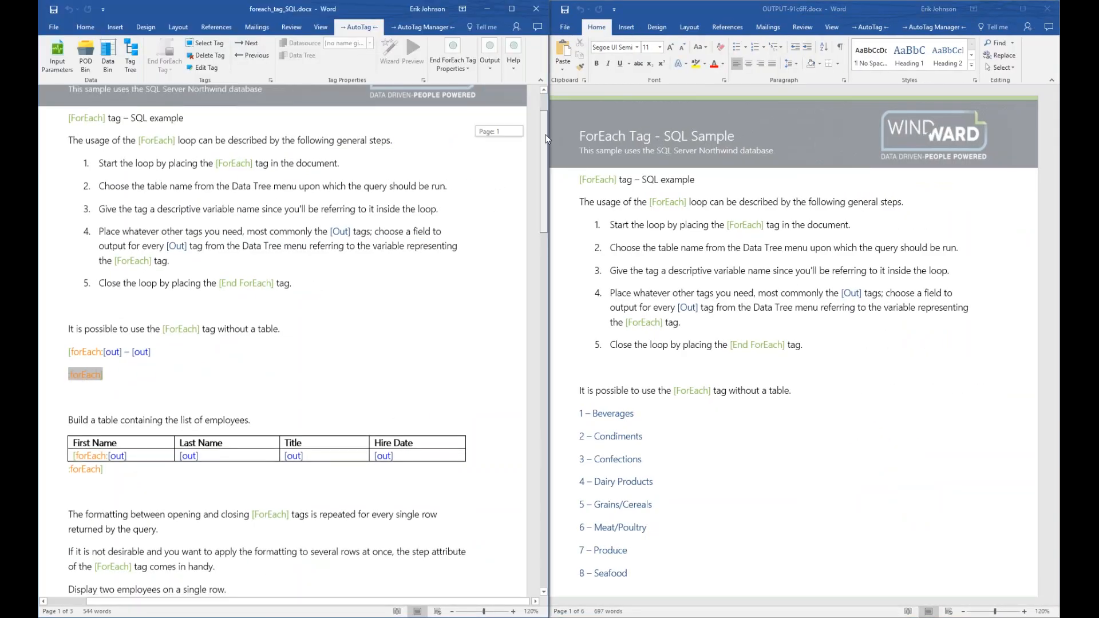
click(1043, 148)
drag(1058, 141, 1058, 151)
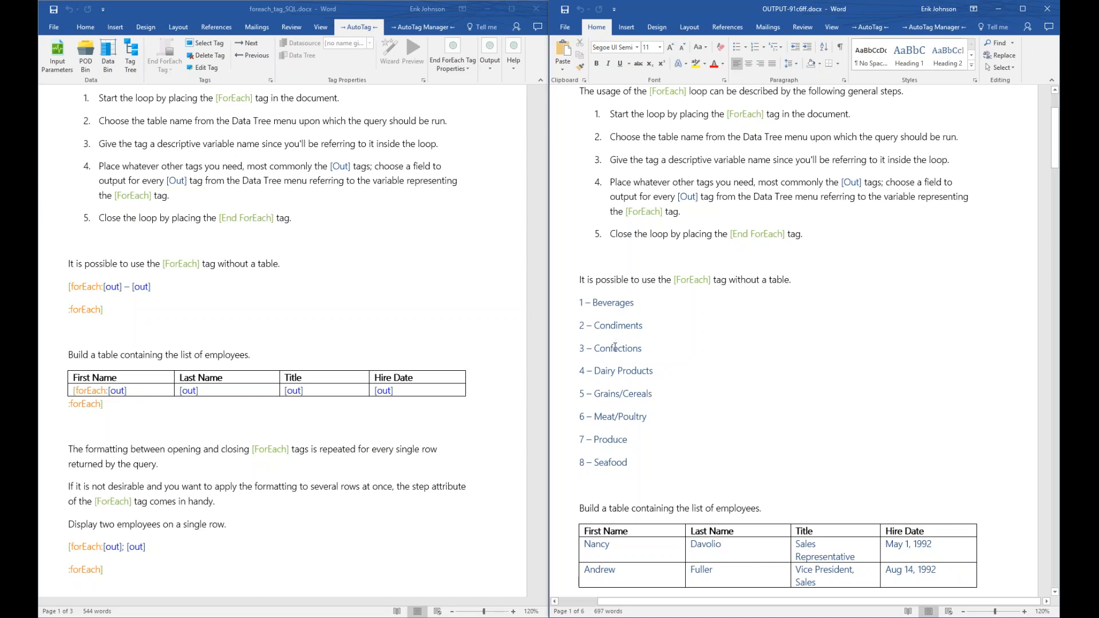
click(607, 302)
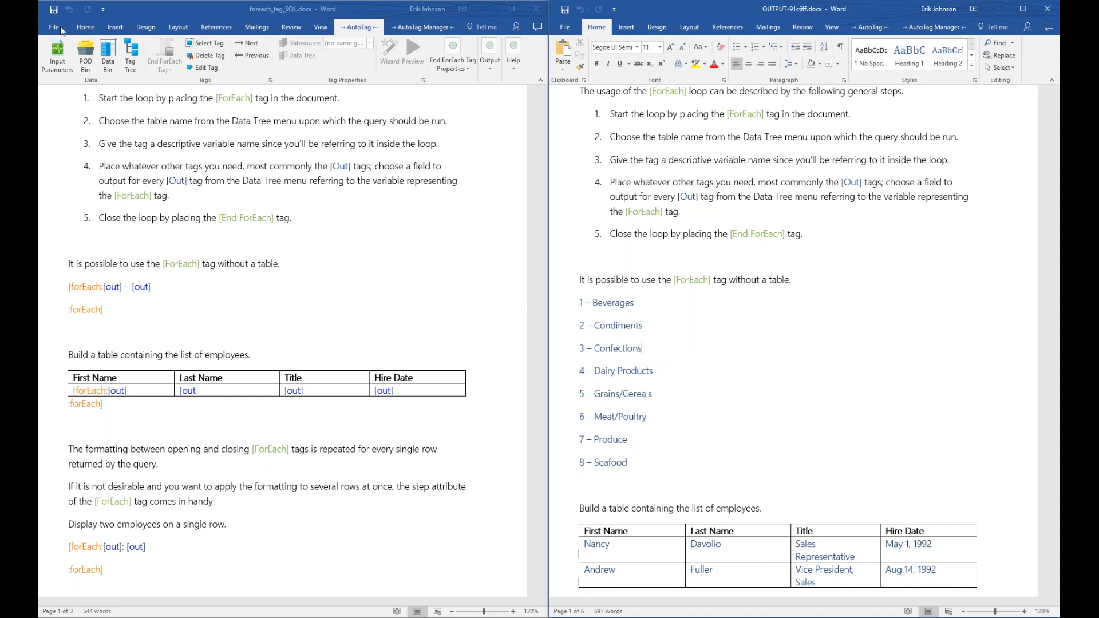
- Maximize the template document and turn on its paragraph and formatting marks
click(83, 29)
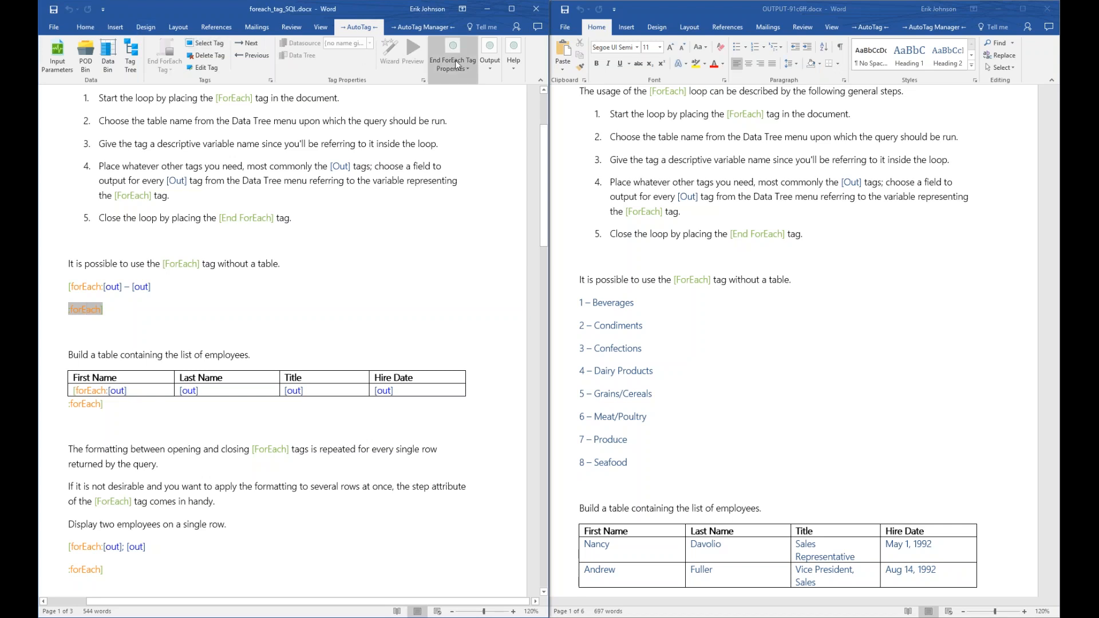
click(512, 9)
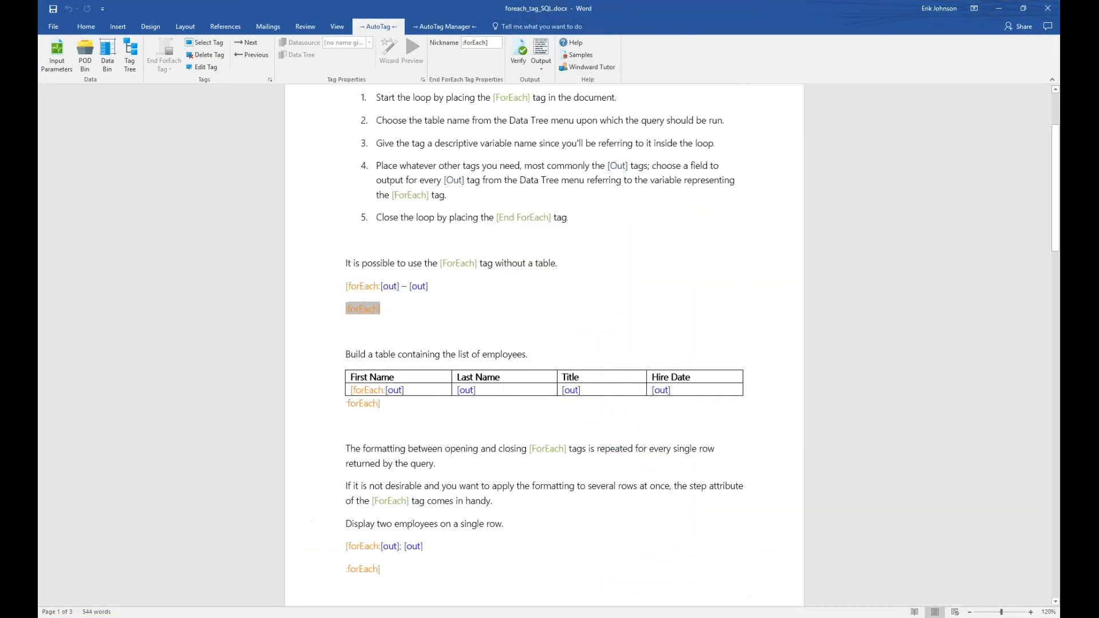
click(86, 27)
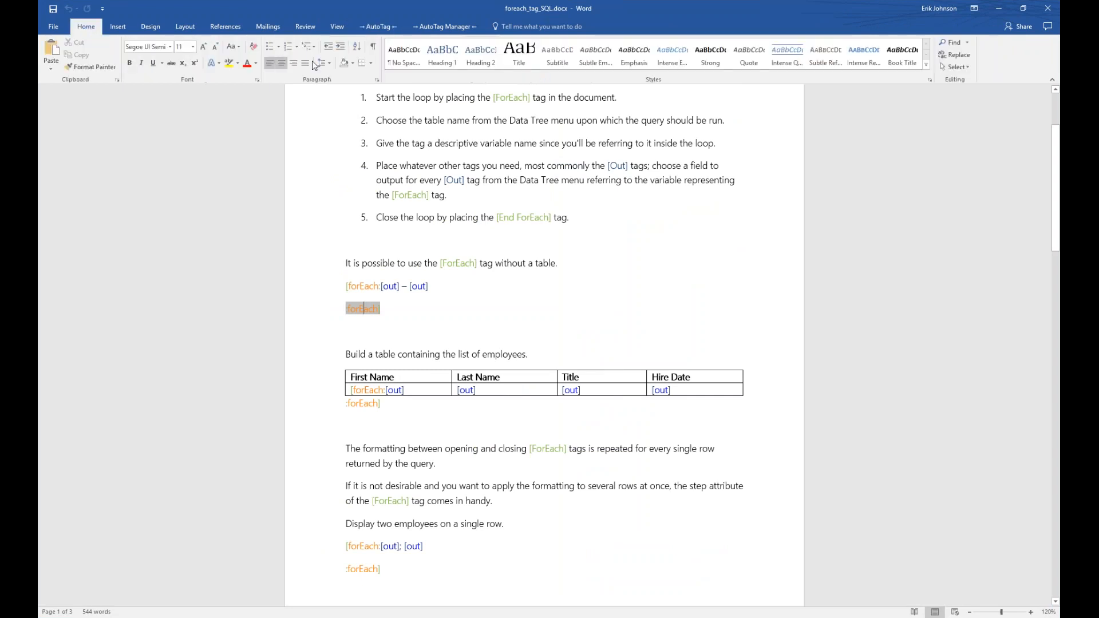
click(373, 48)
click(1022, 8)
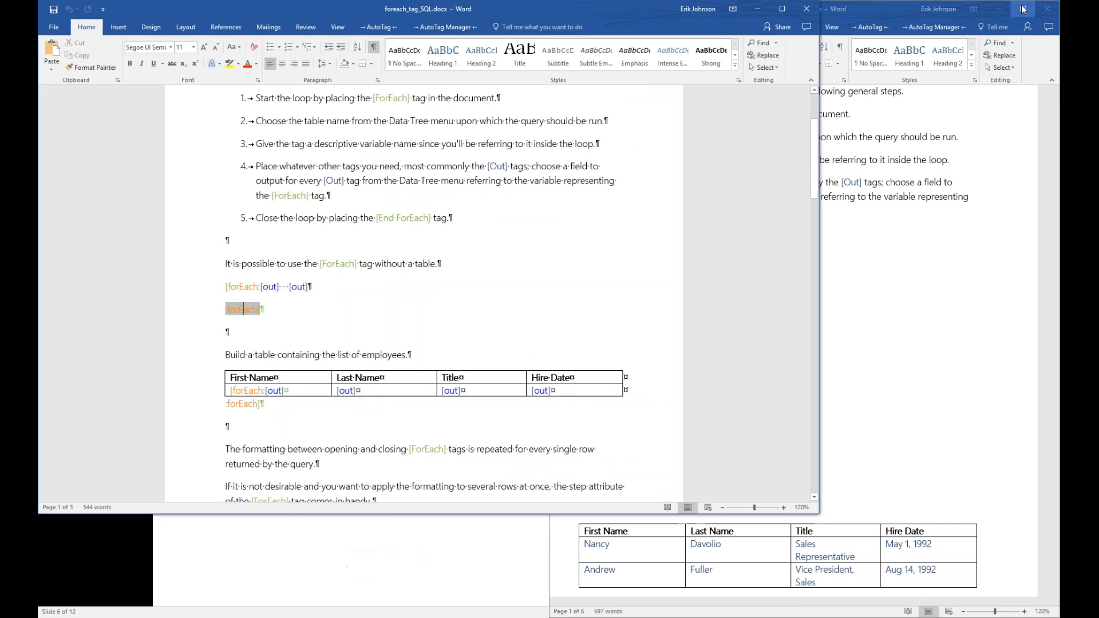
key(super+Left)
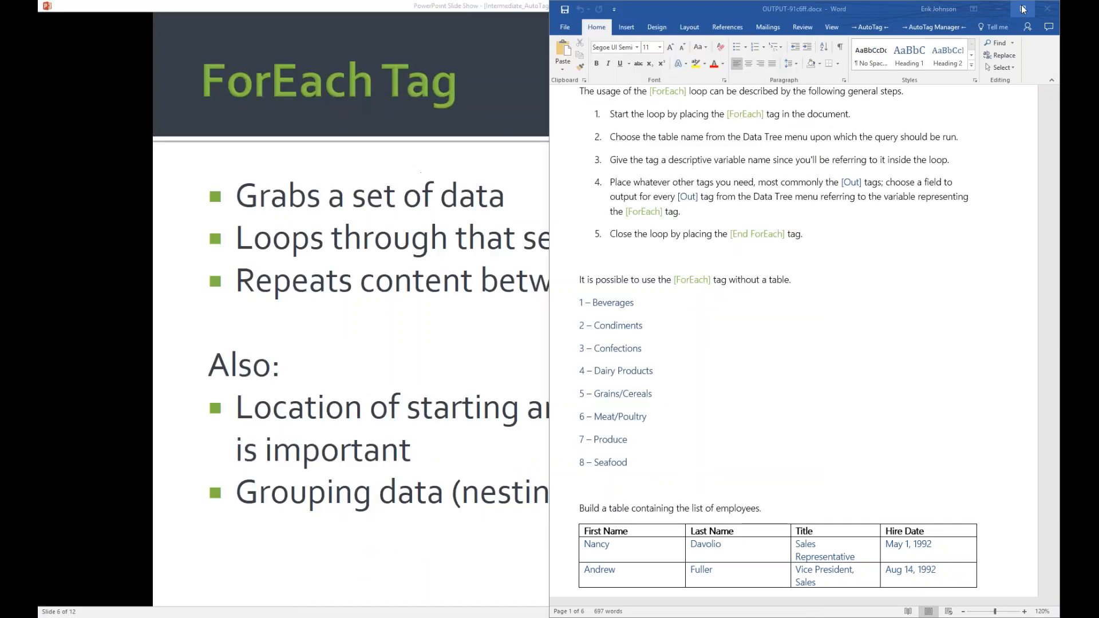
key(super+Up)
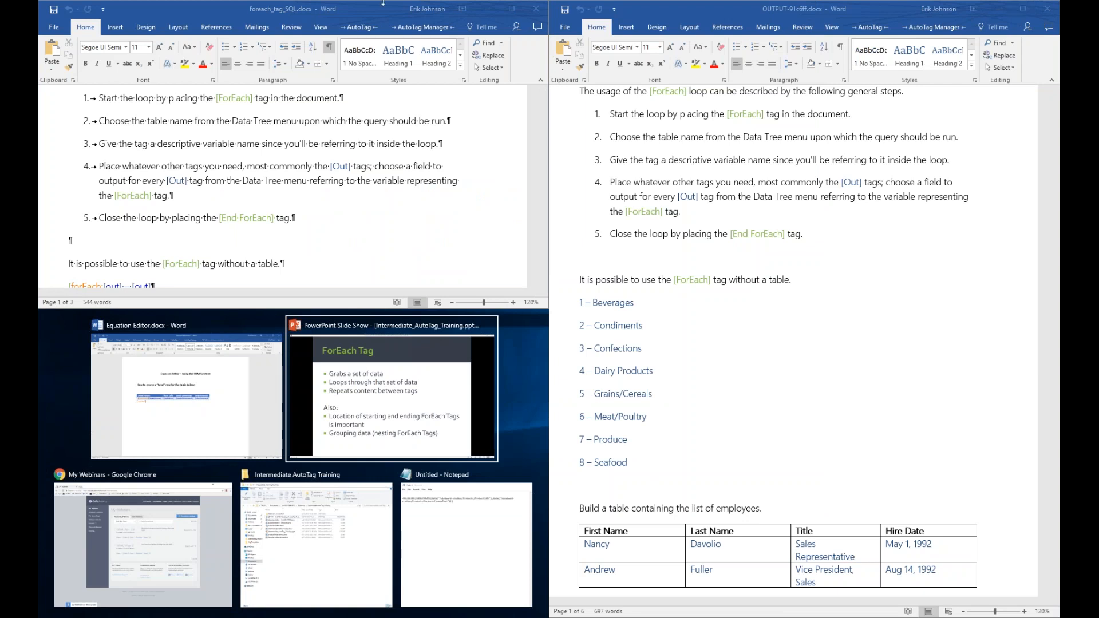
click(344, 14)
click(511, 9)
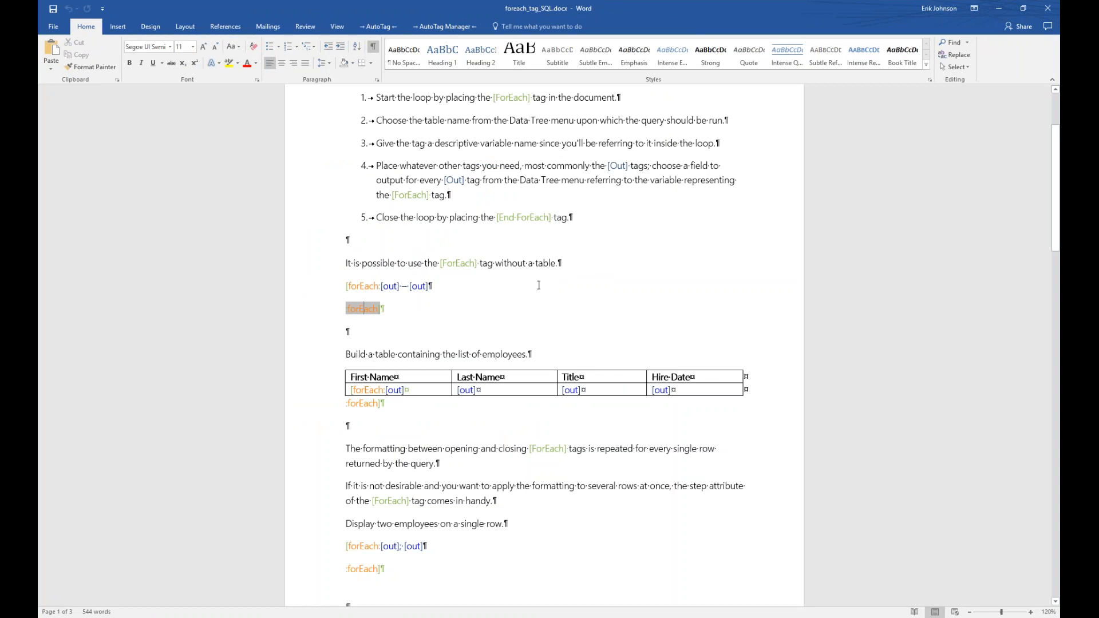
- Place the cursor after the second out tag of the non-table loop and tile the template side by side with the output document
click(538, 285)
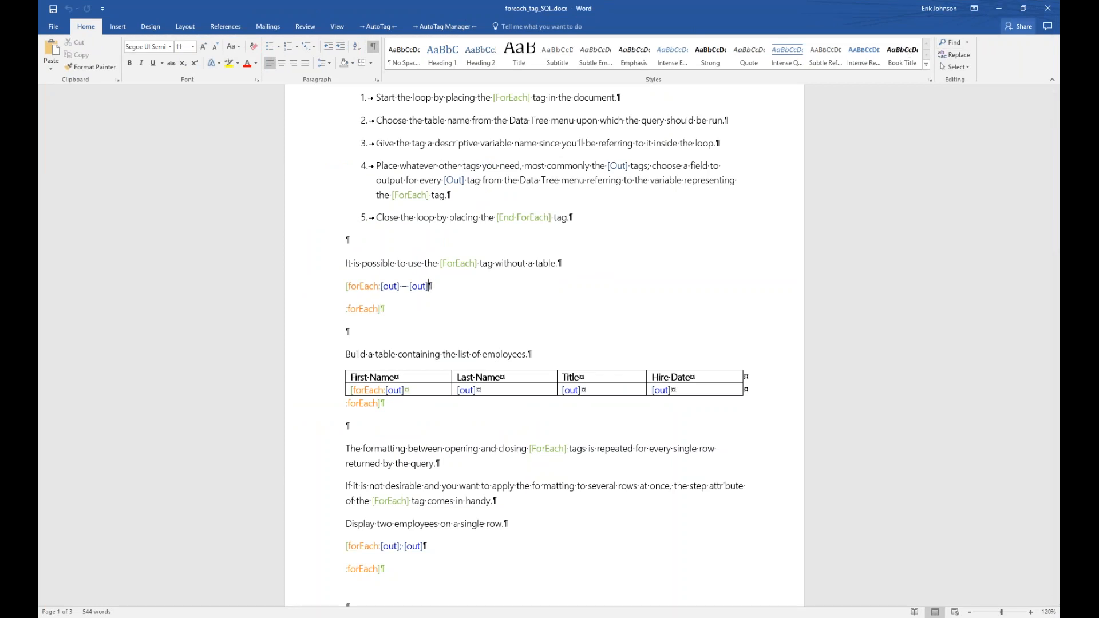
mouse_move(418, 617)
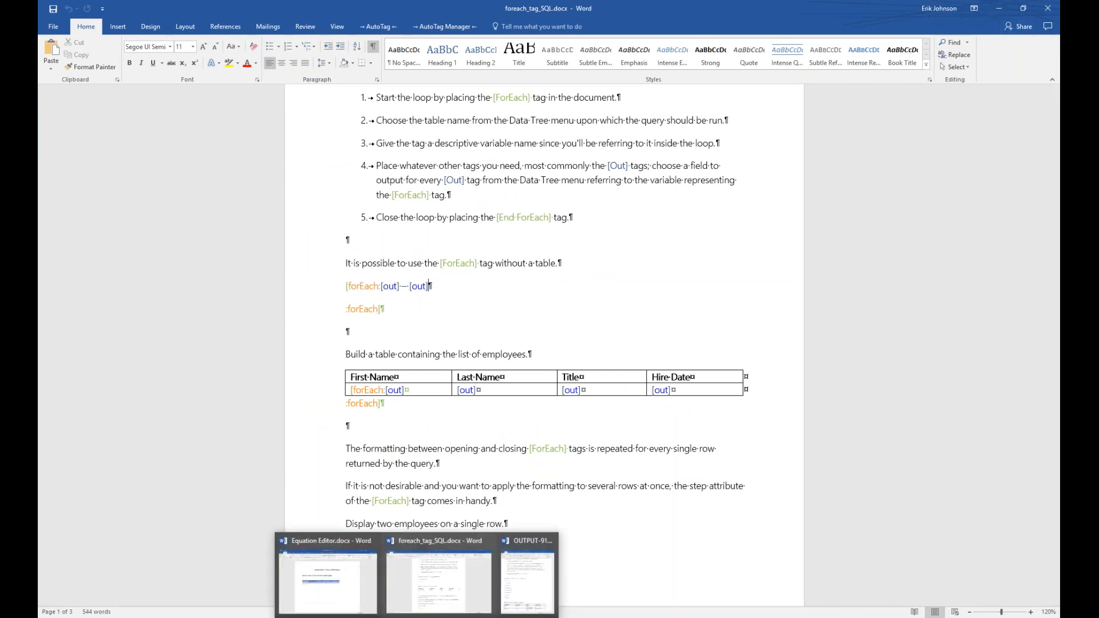
click(532, 575)
key(super+Left)
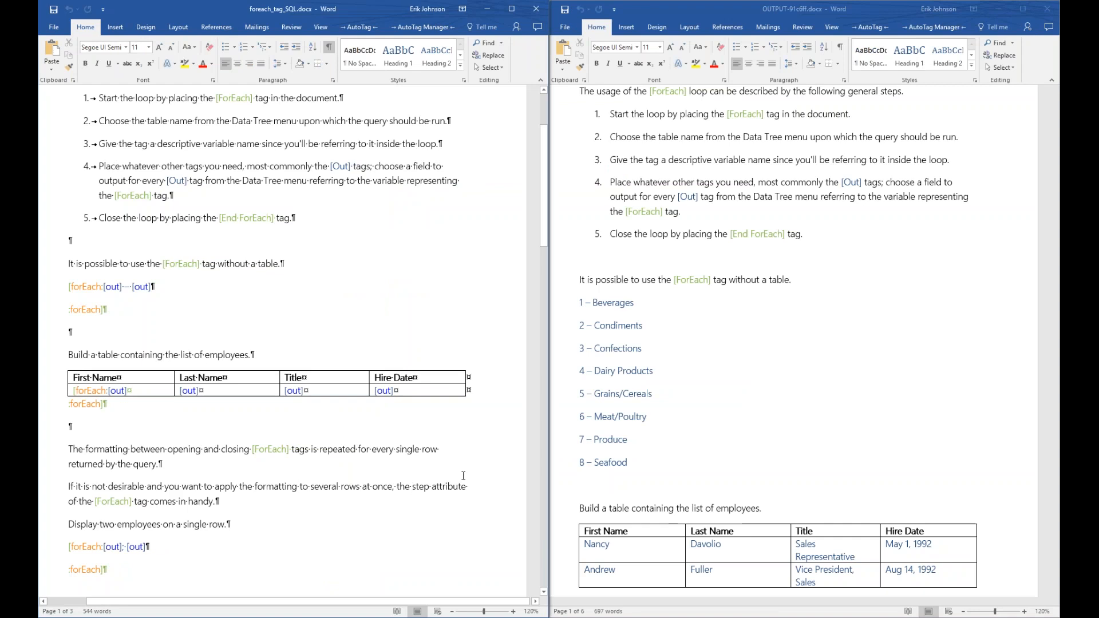
- Delete the paragraph break after the second out tag so the closing forEach tag joins the same line
mouse_move(134, 286)
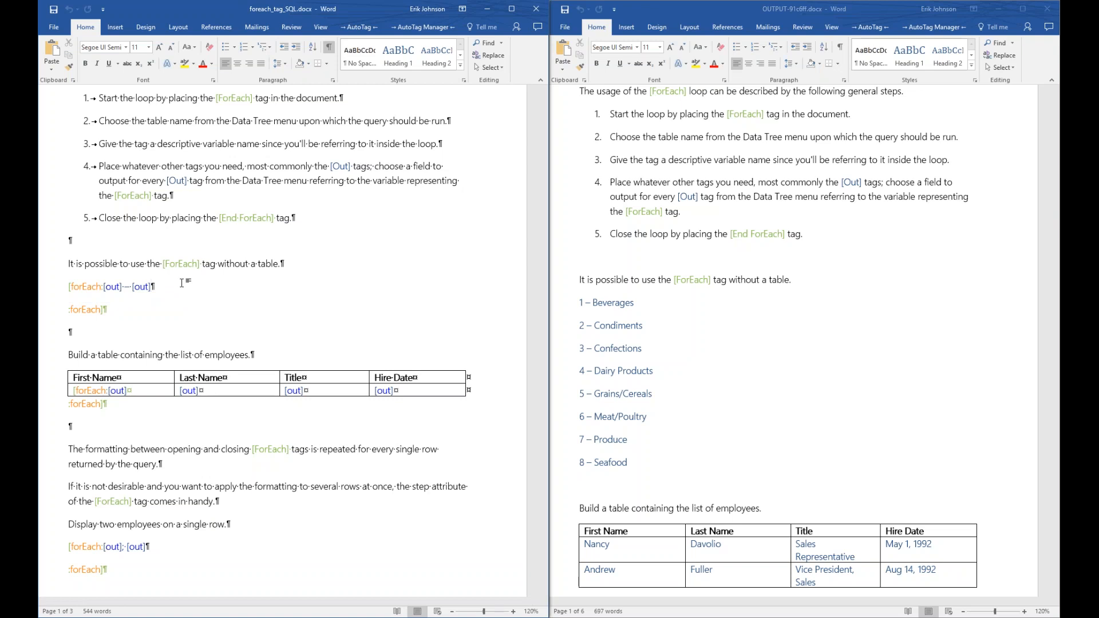
key(Delete)
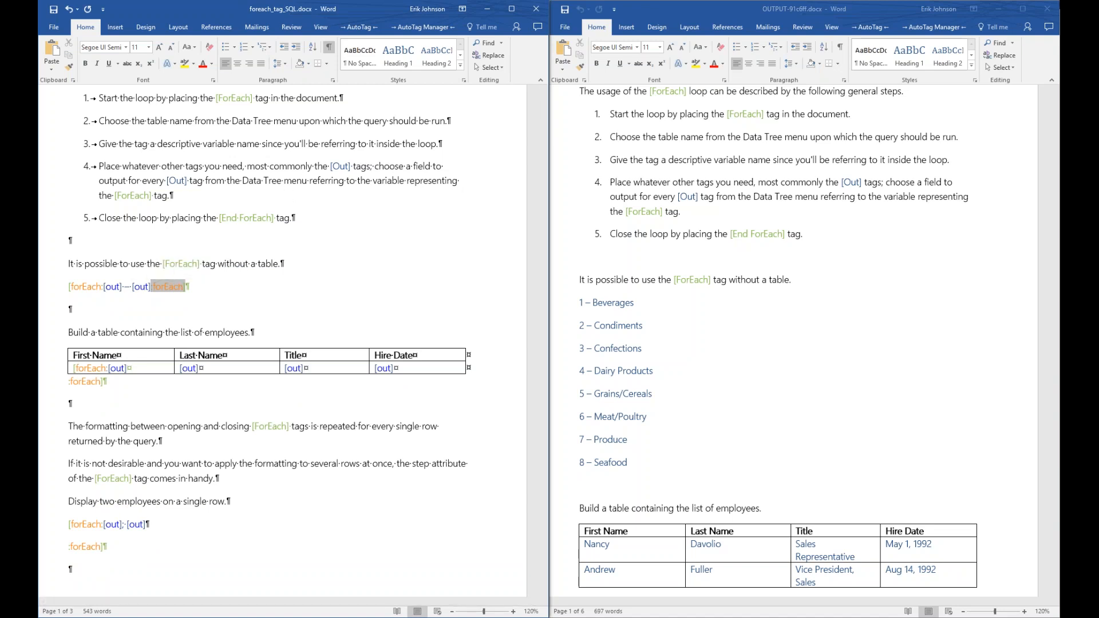
- Close the old output, regenerate the report from the maximized template, and tile the new output beside it to compare the category loop
click(1046, 8)
click(513, 8)
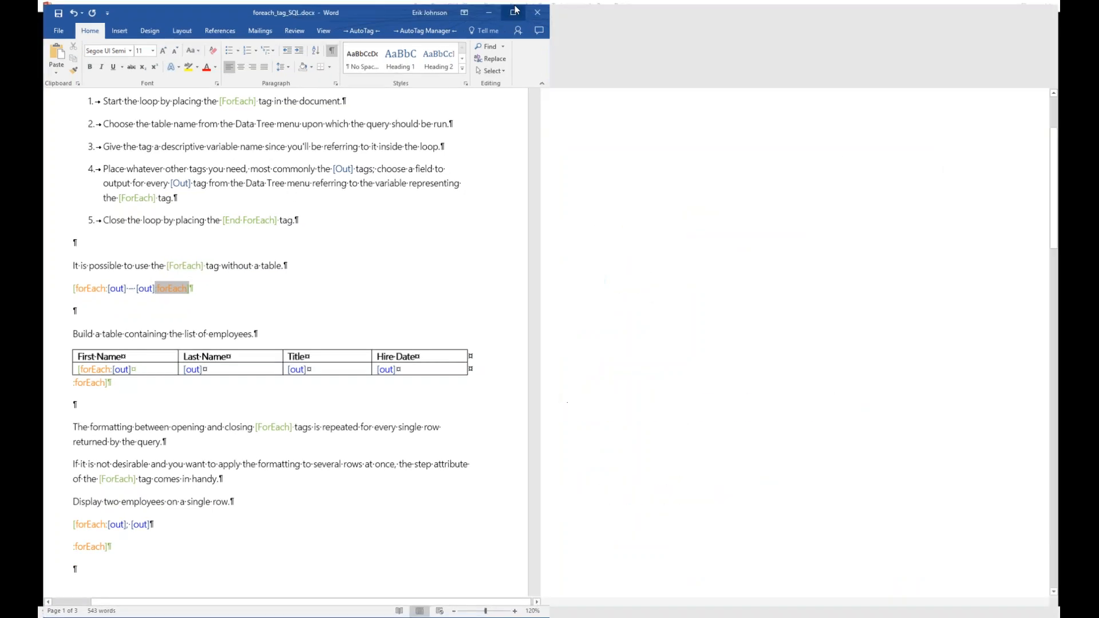
click(379, 29)
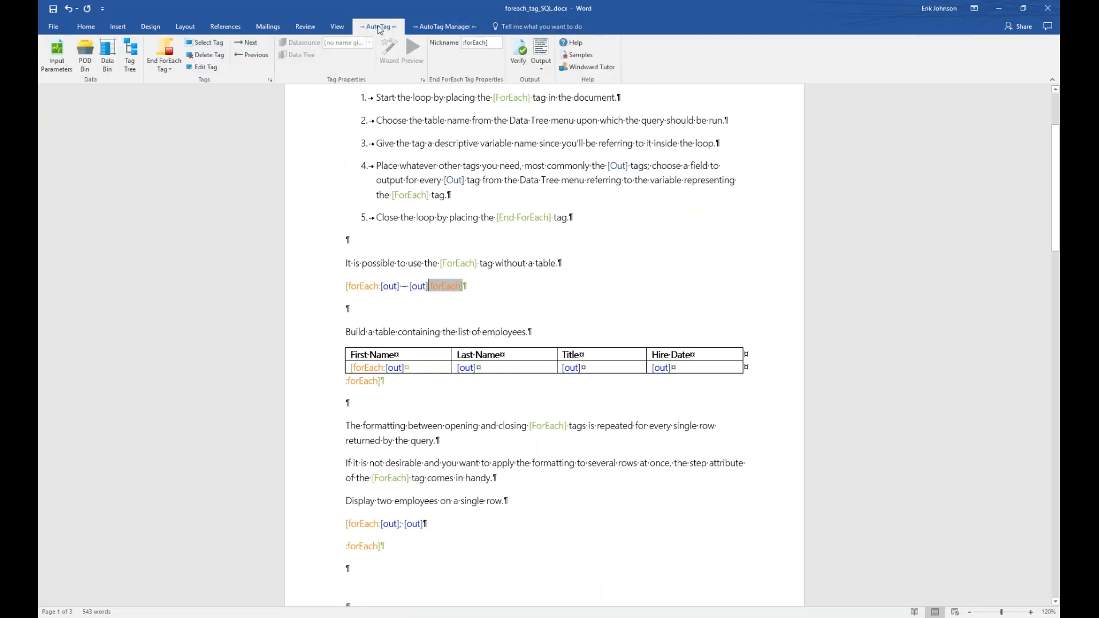
click(540, 55)
click(538, 354)
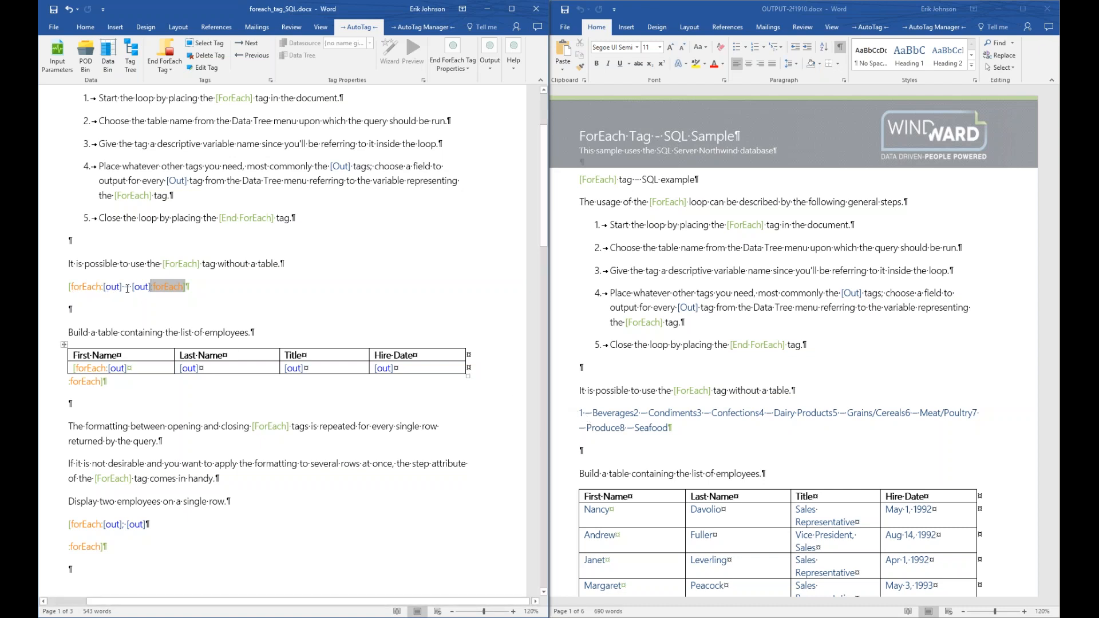
mouse_move(142, 288)
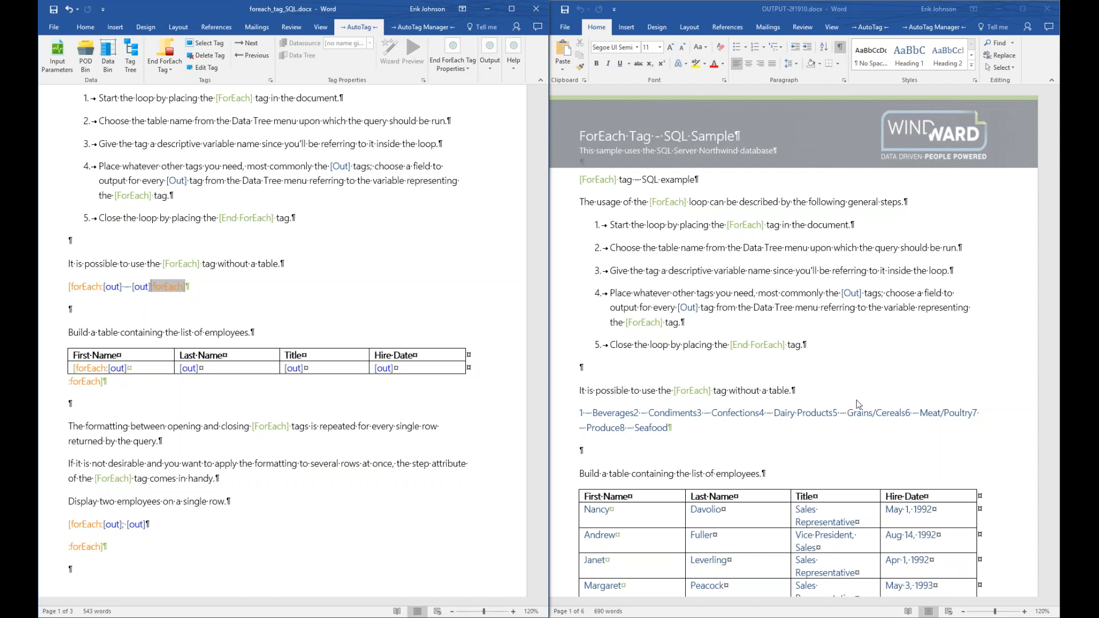
- Close the output document, maximize the template, and undo the paragraph break deletion before the closing forEach tag
click(1047, 10)
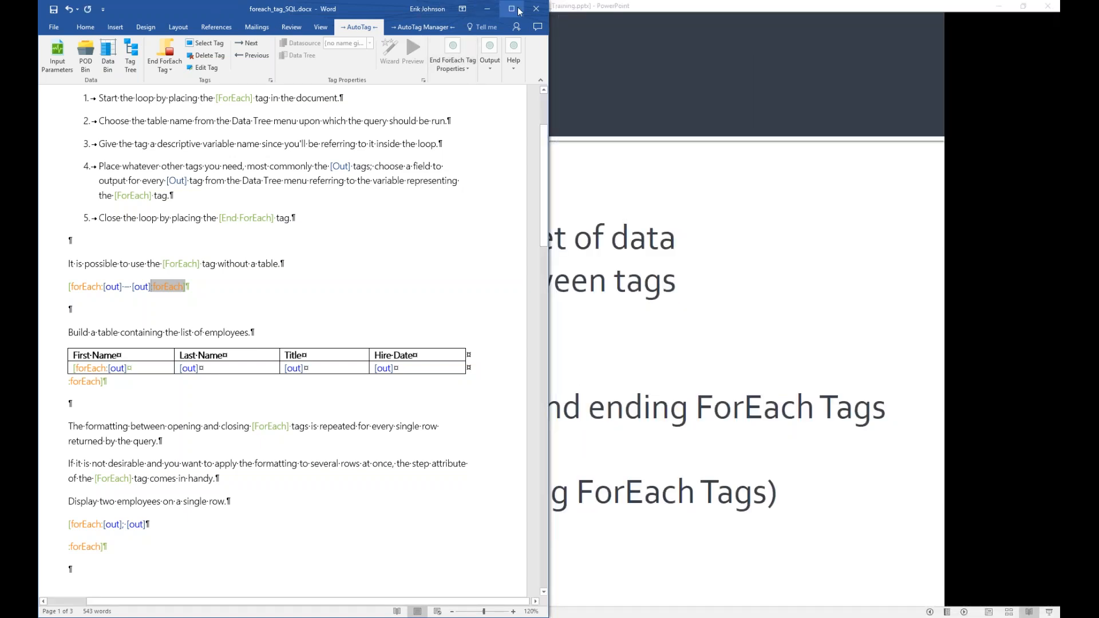
click(518, 9)
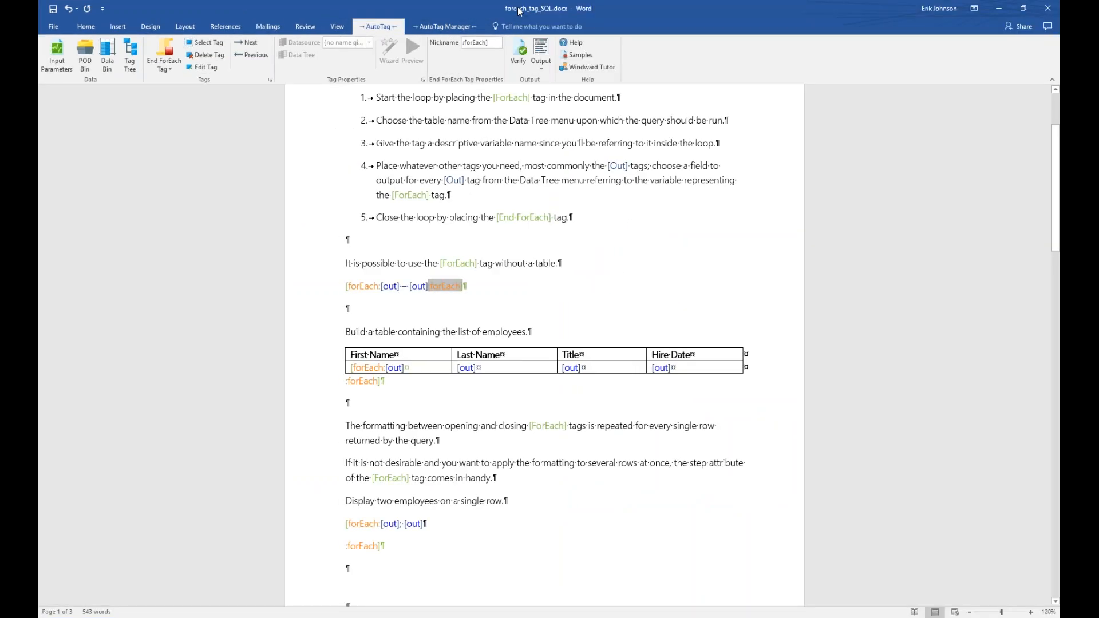
key(ctrl+z)
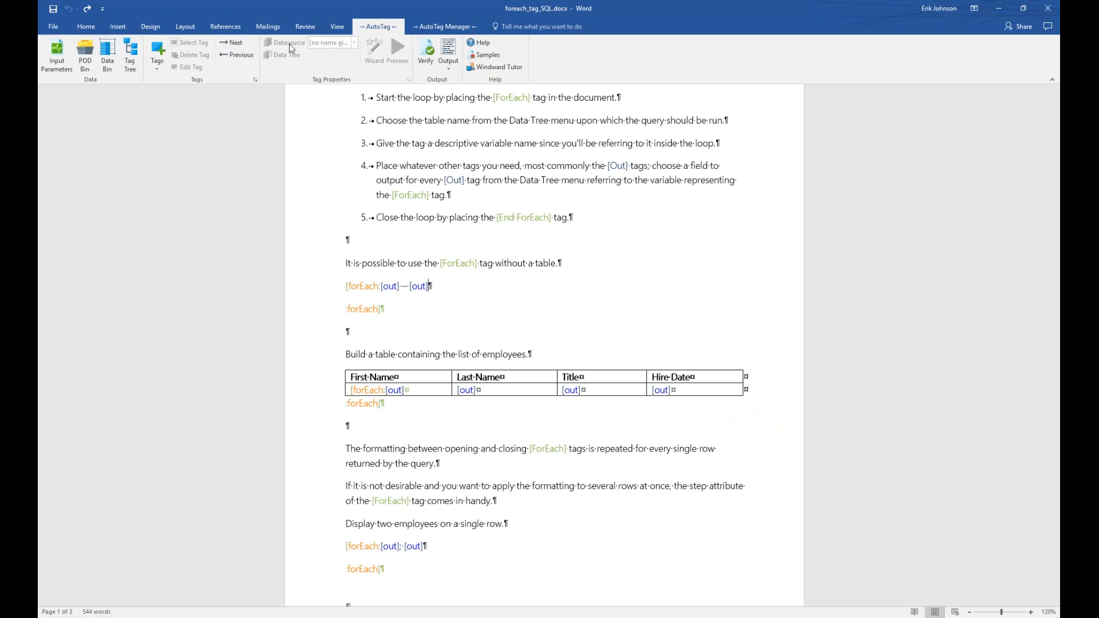
- Open the Tag Tree and expand Main Story and its Customers Loop
click(130, 55)
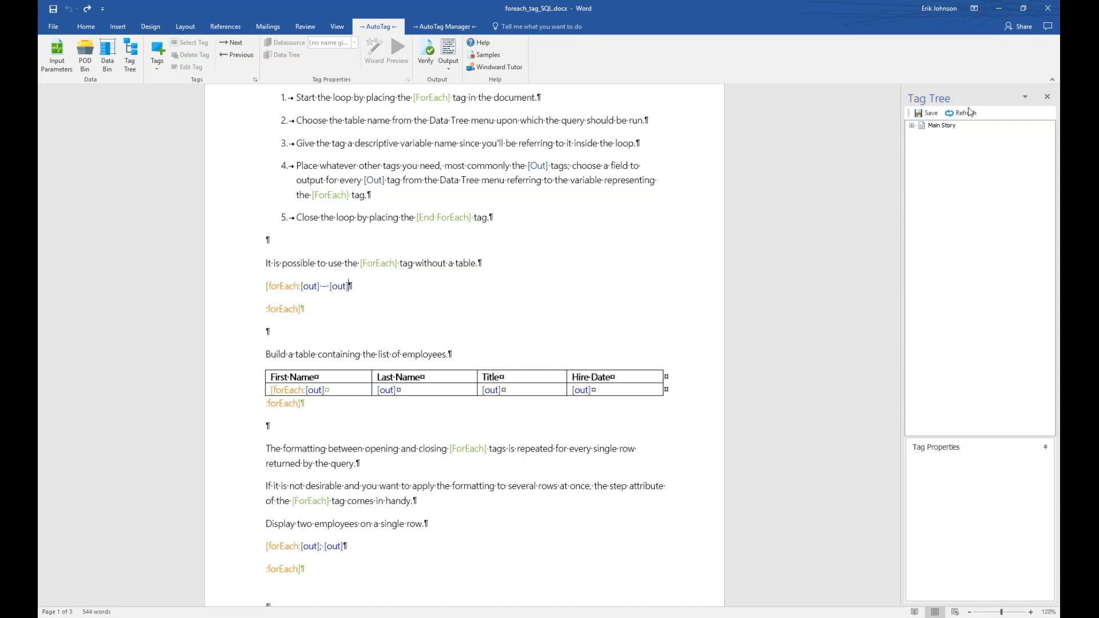
click(911, 126)
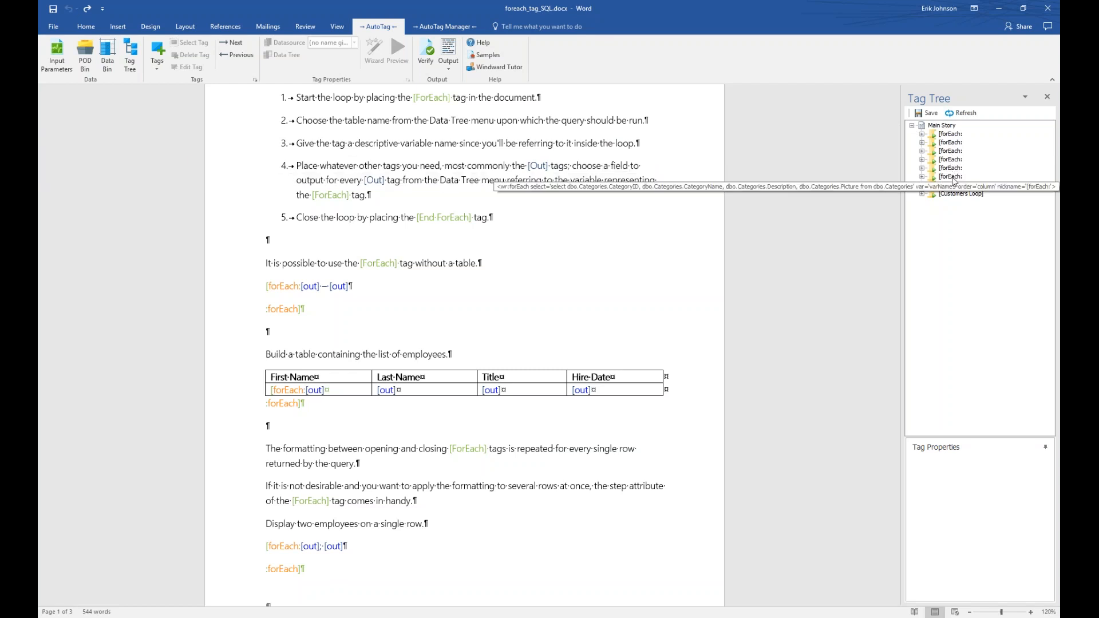
click(922, 194)
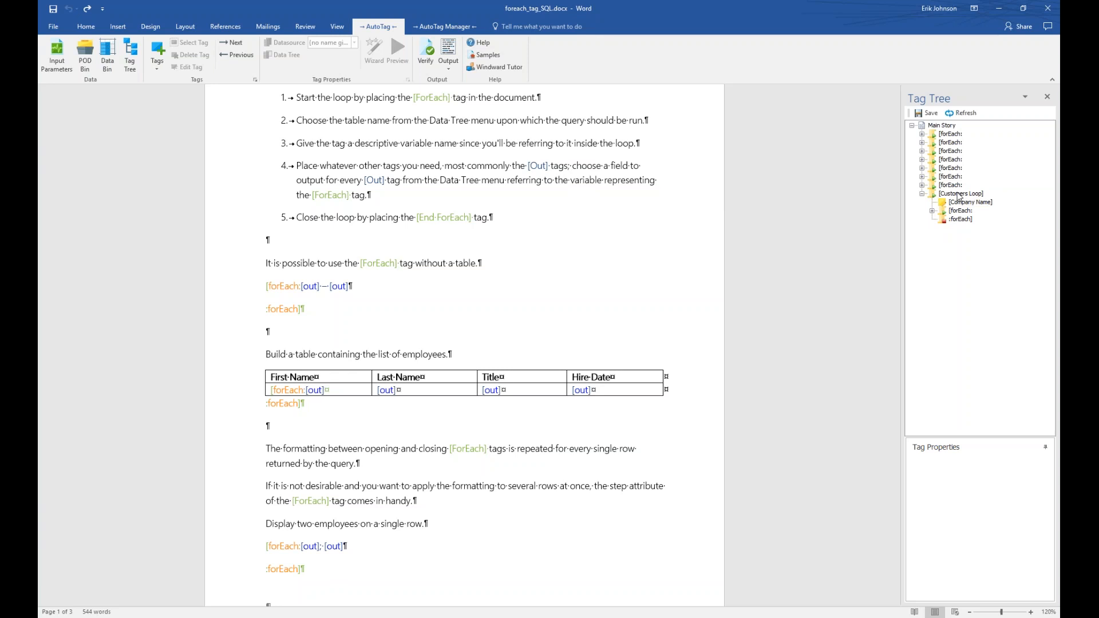
- Locate the Customers Loop tag in the document and expand it and its nested forEach in the Tag Tree
double_click(958, 195)
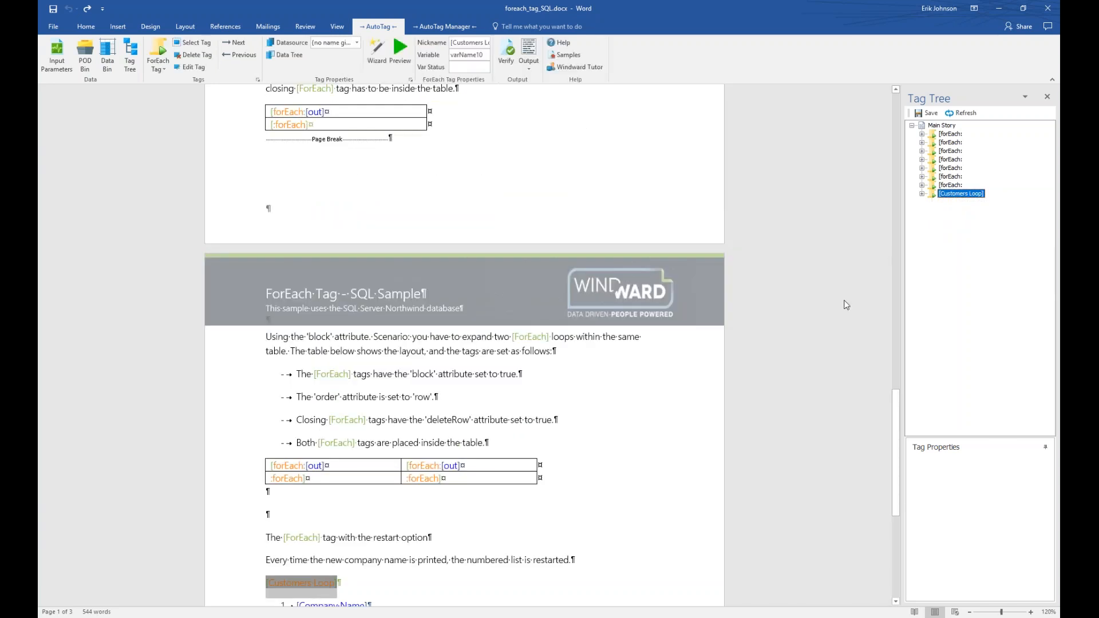
drag(894, 411, 902, 474)
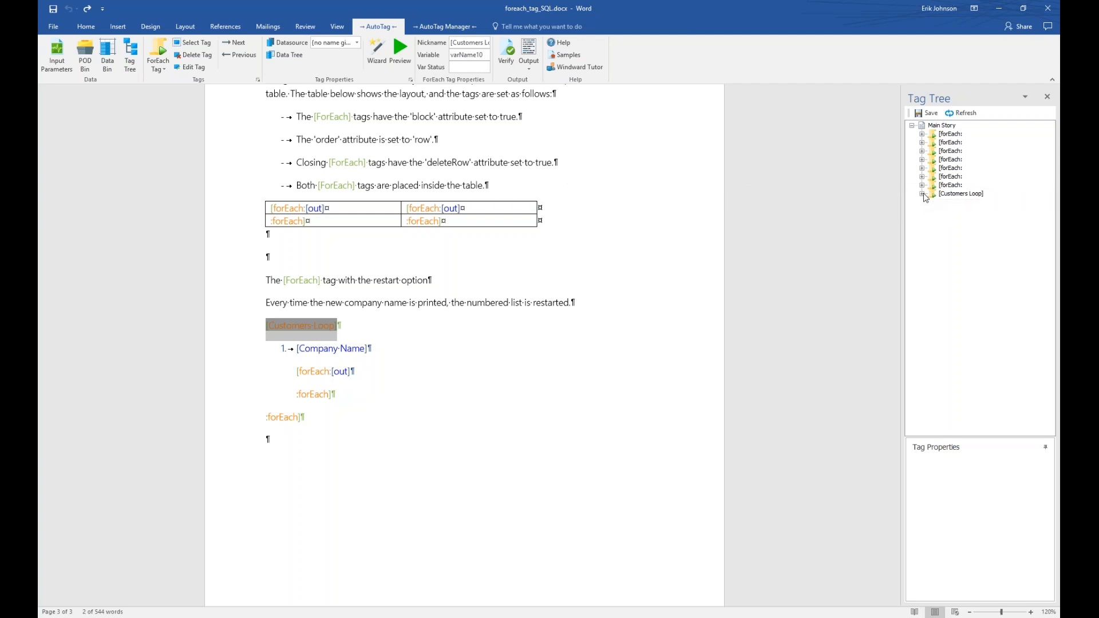
click(922, 193)
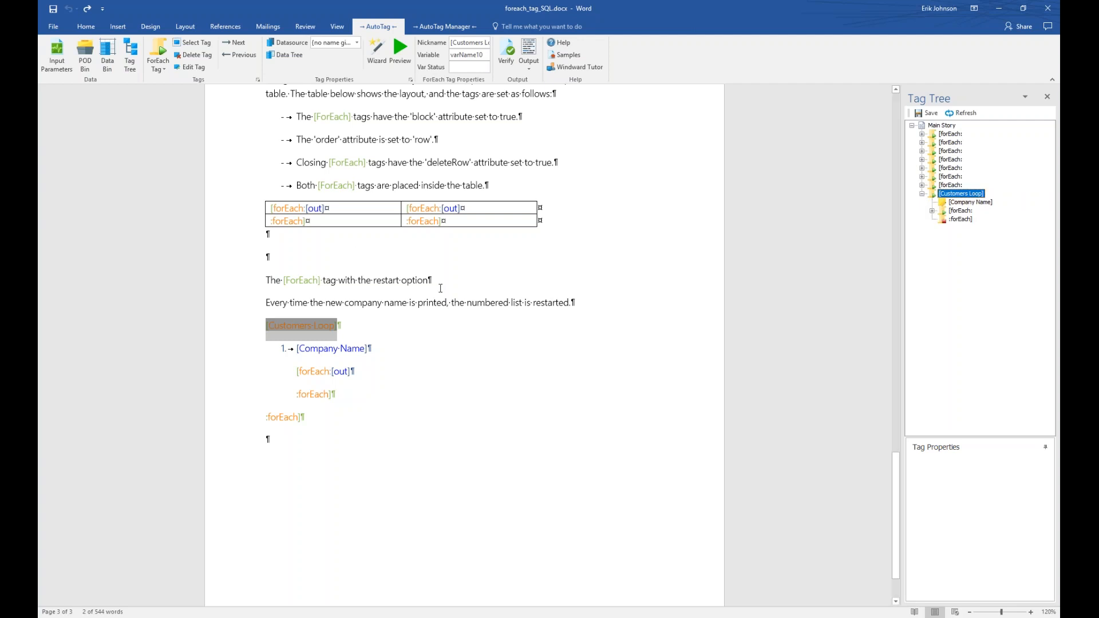
click(932, 211)
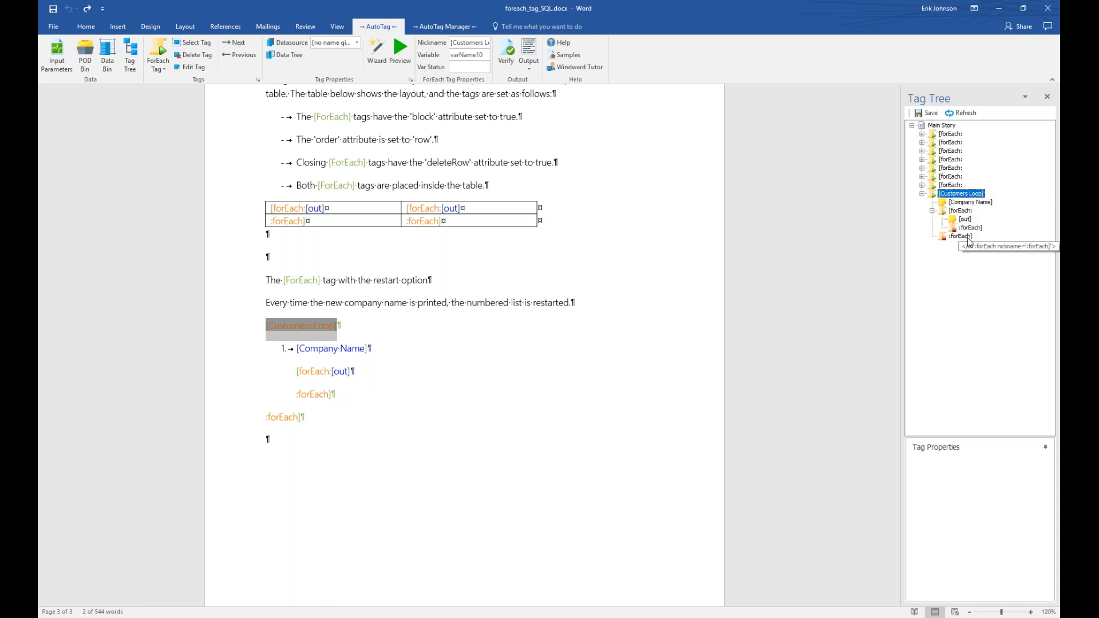
- Examine the nesting of the Company Name, forEach, out and closing forEach tags under Customers Loop in the Tag Tree
click(968, 203)
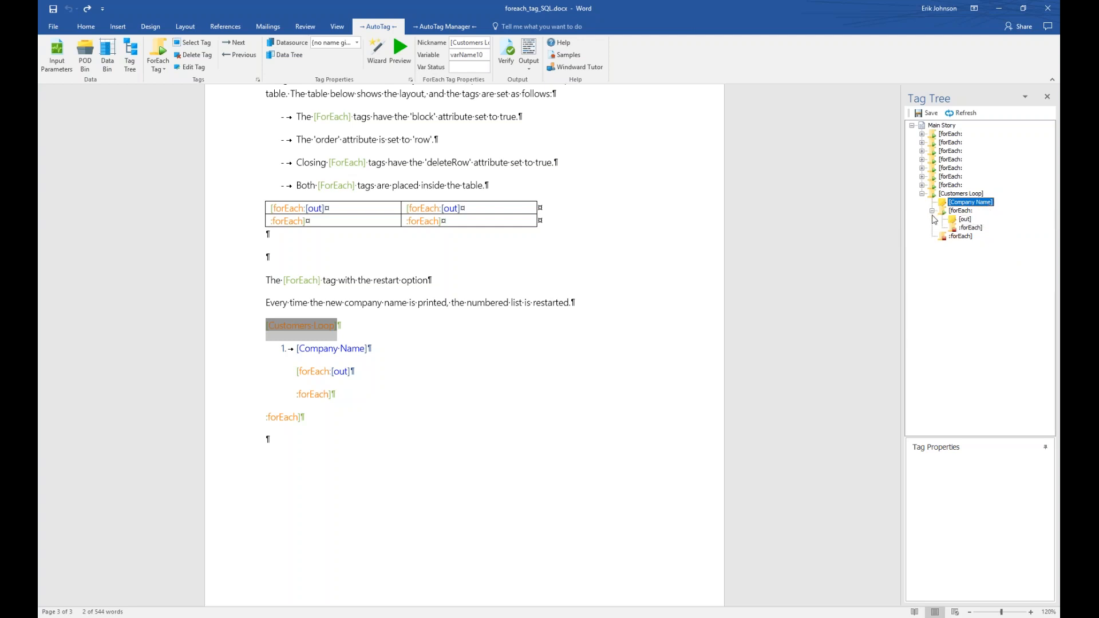
click(931, 211)
click(931, 211)
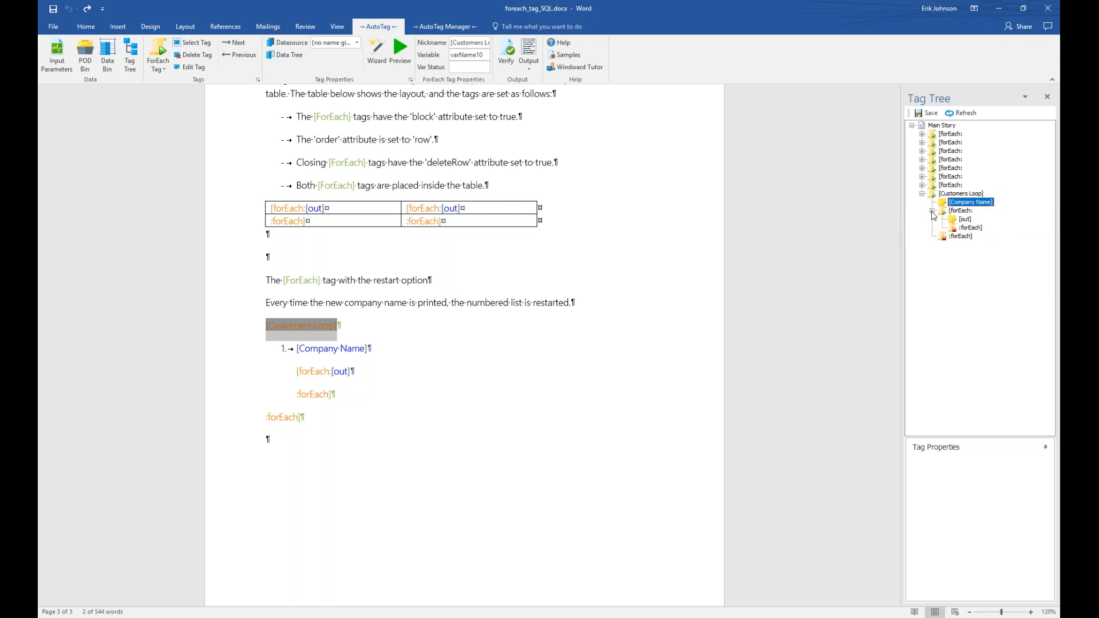
click(964, 213)
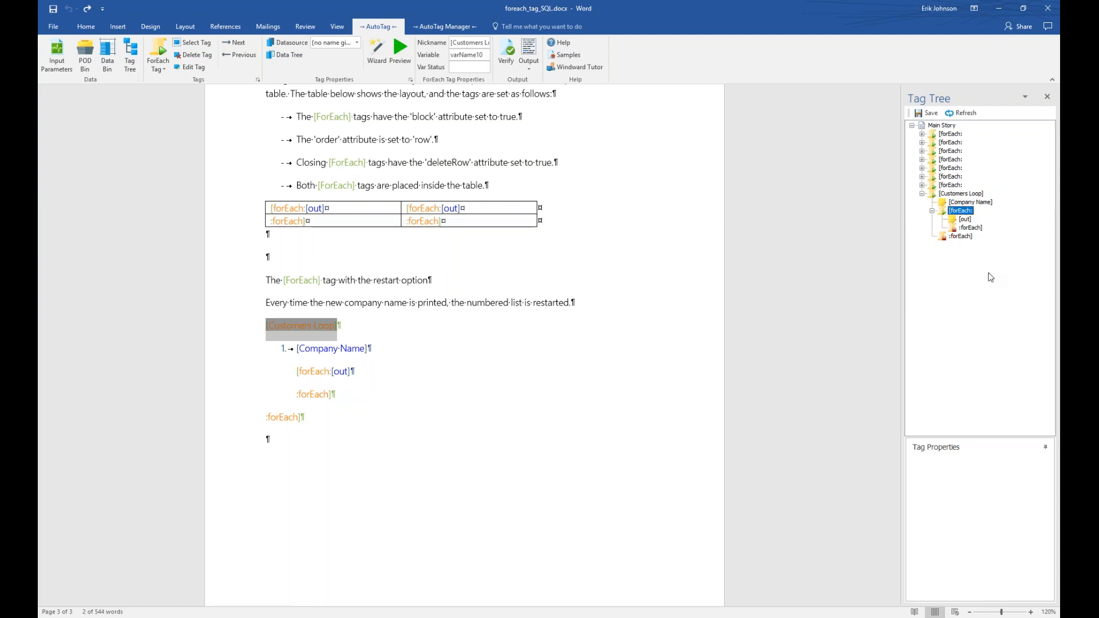
mouse_move(970, 229)
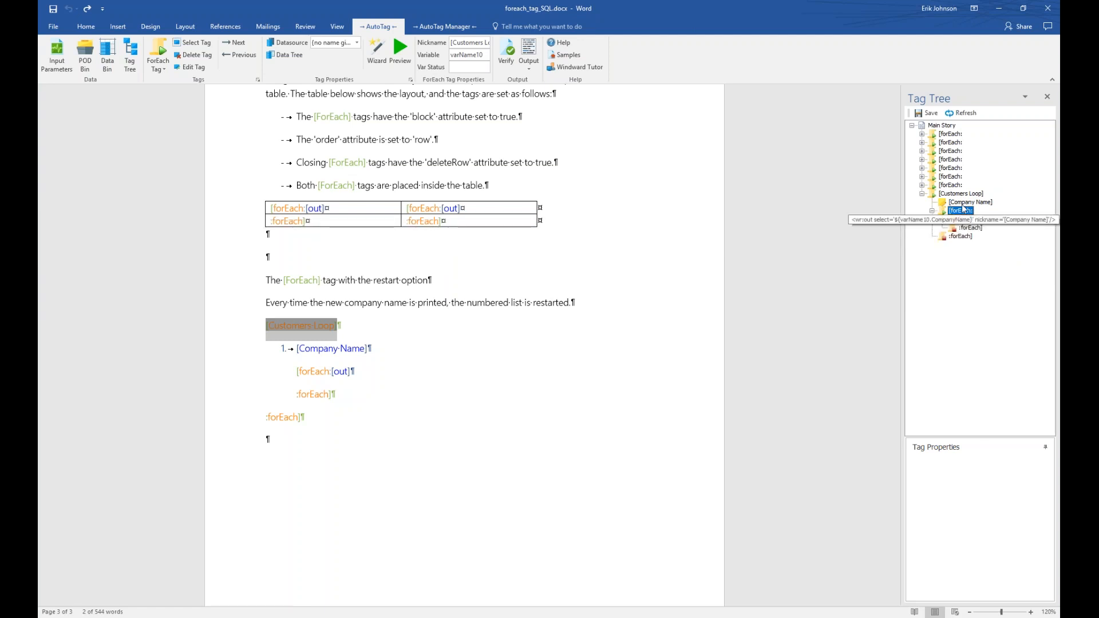
click(965, 221)
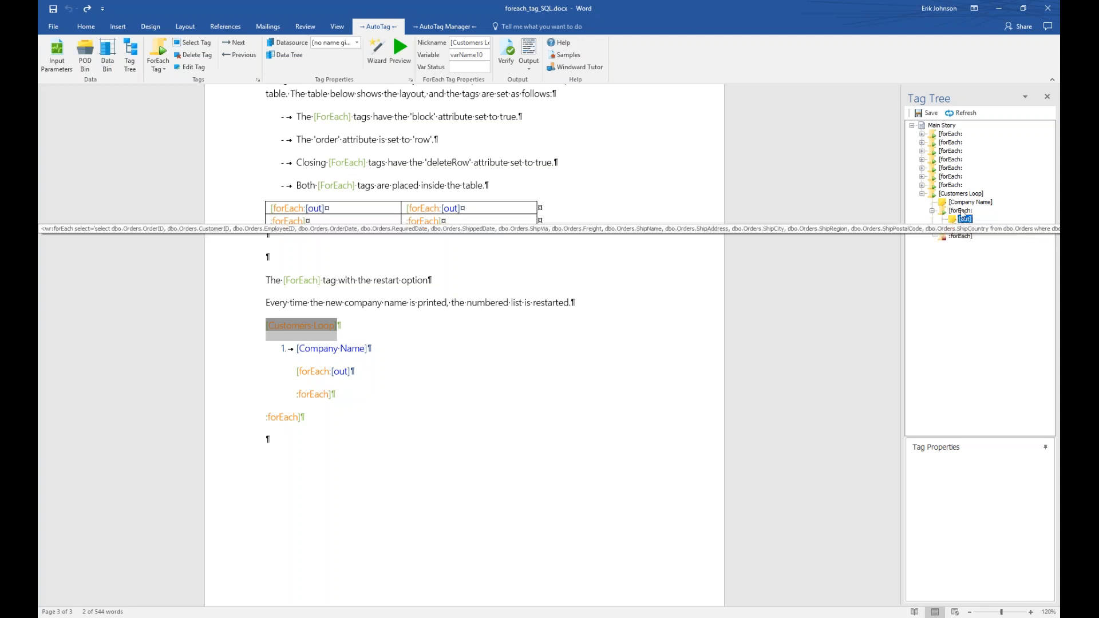
key(Down)
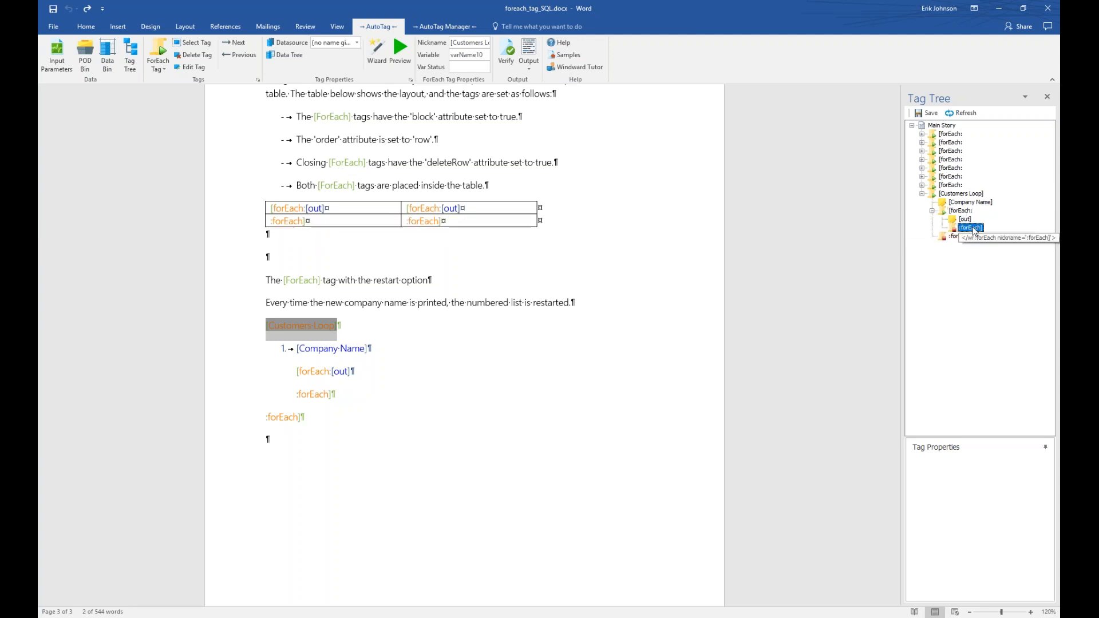
click(951, 237)
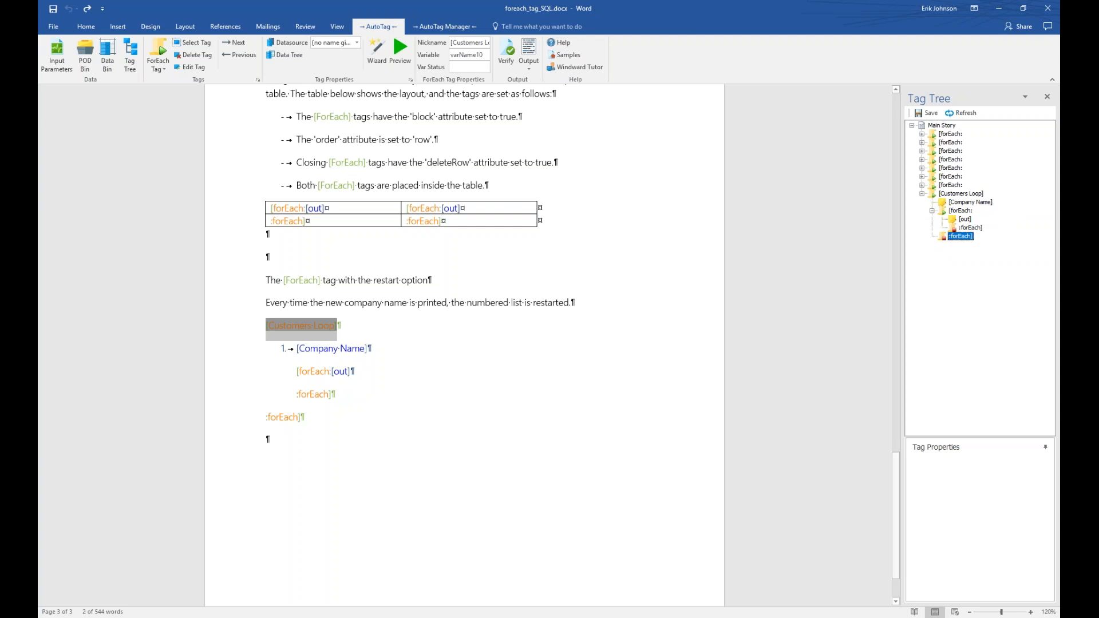
click(949, 194)
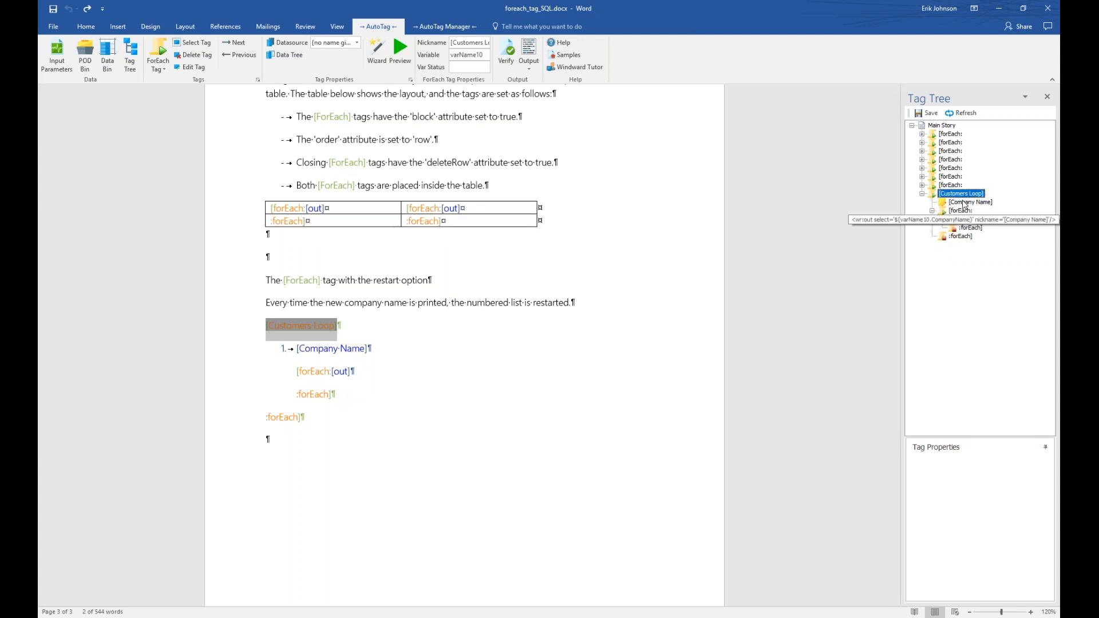
click(970, 202)
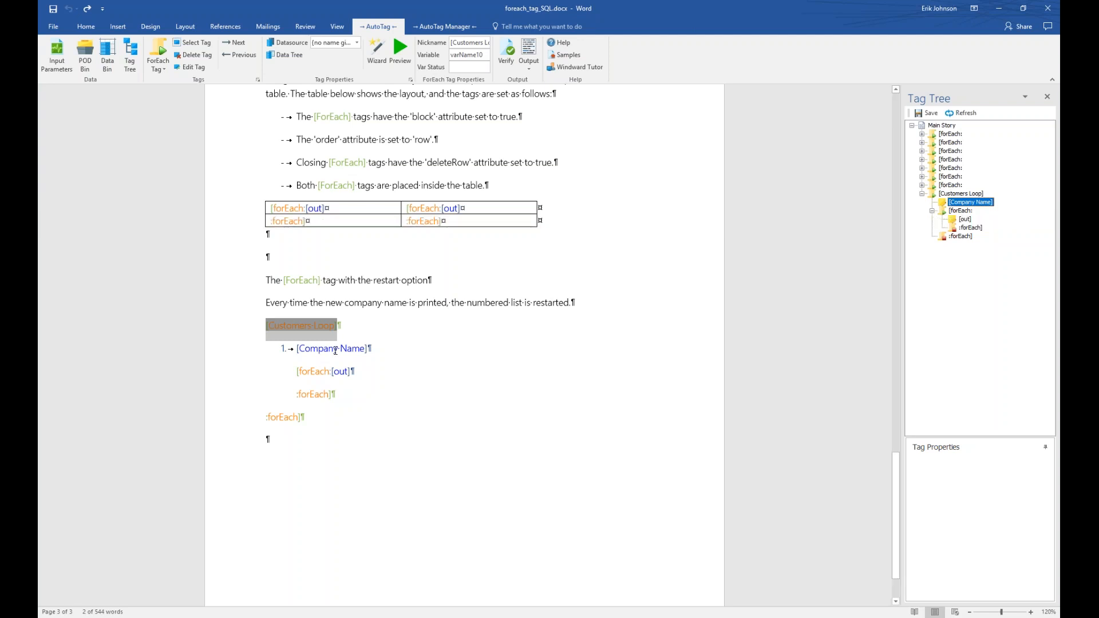
- Inspect the nested forEach, Customers Loop and Company Name tags in the document, including the Company Name tag's select statement
click(316, 372)
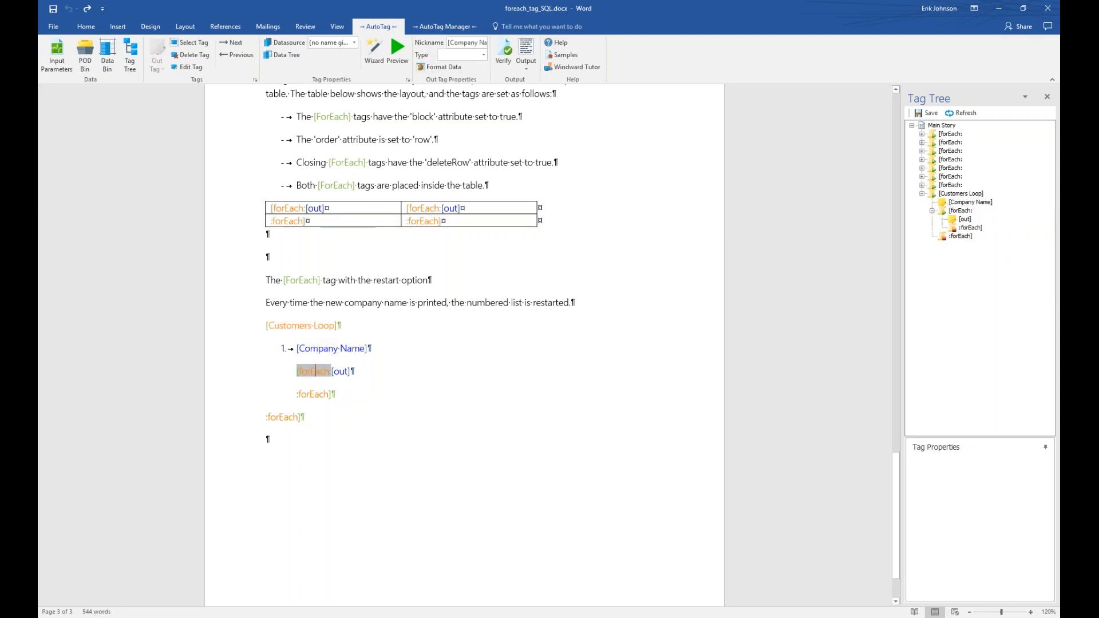
click(314, 325)
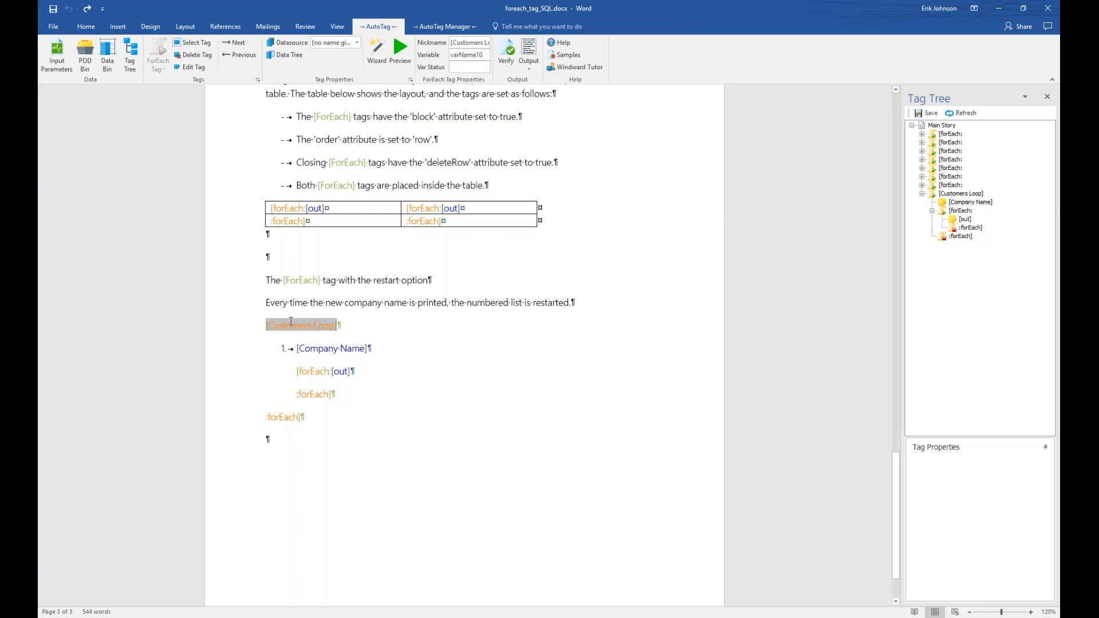
mouse_move(291, 322)
mouse_move(336, 354)
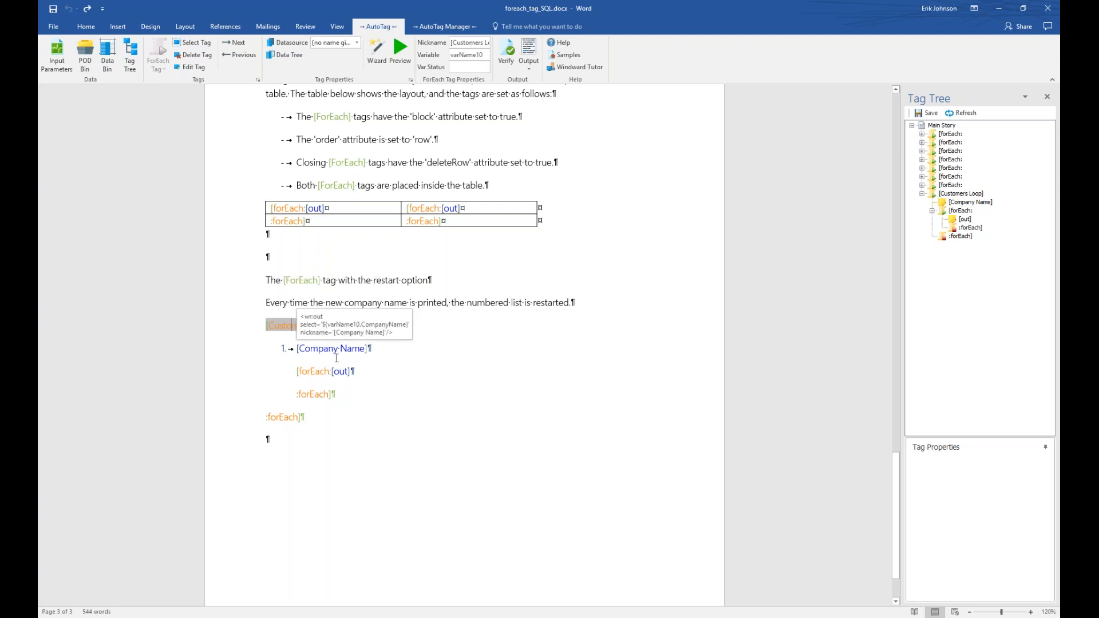
click(347, 350)
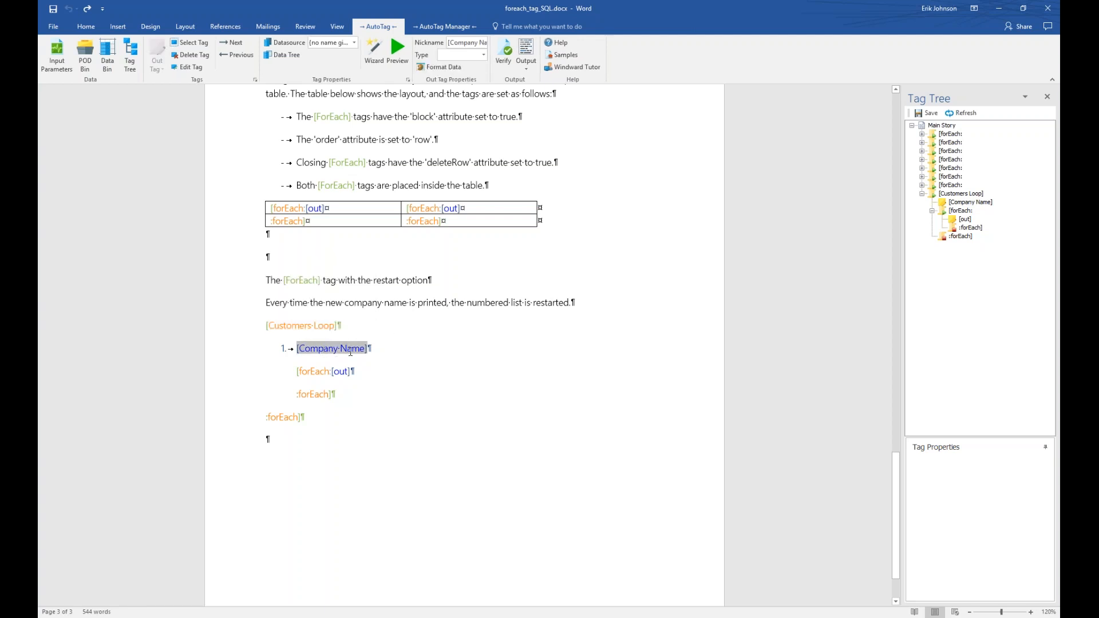
mouse_move(350, 352)
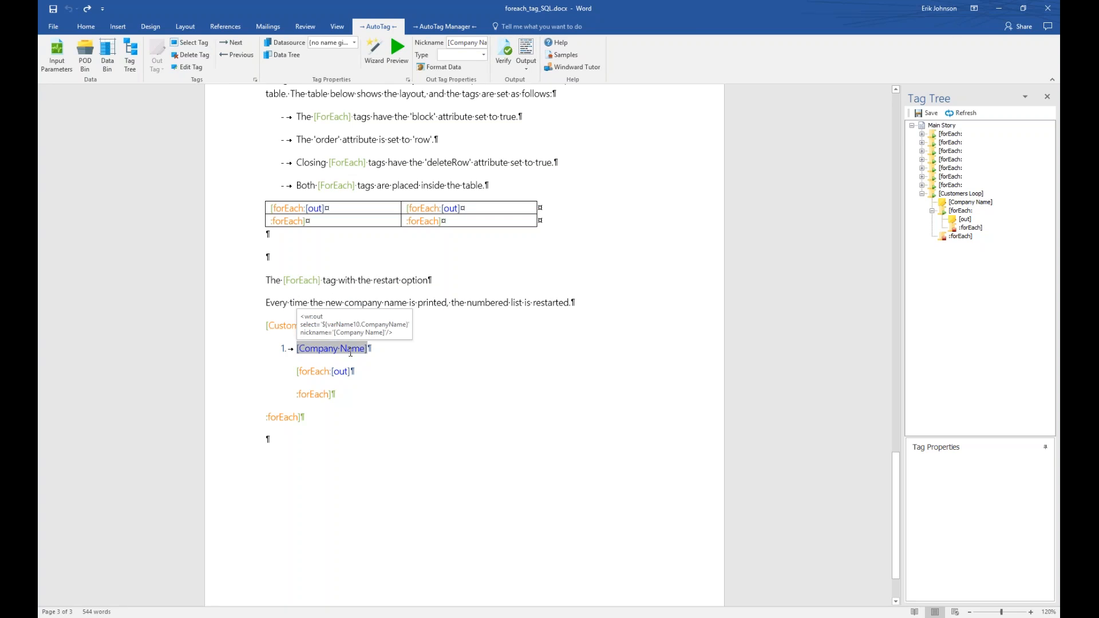
- Preview the select results of the Customers Loop tag and close the results
click(301, 325)
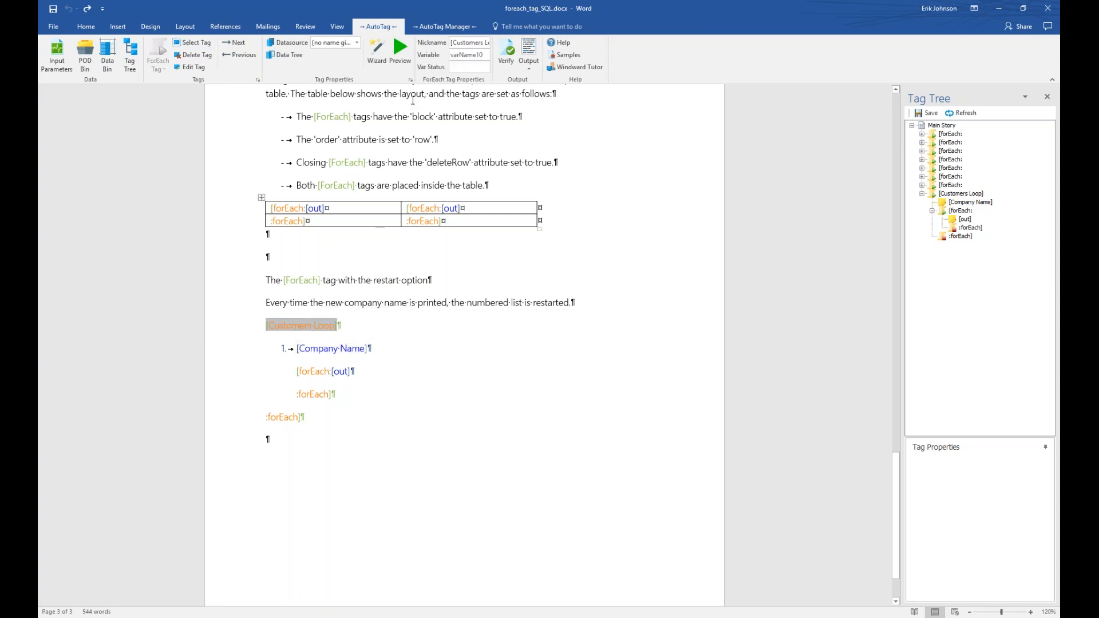
click(401, 57)
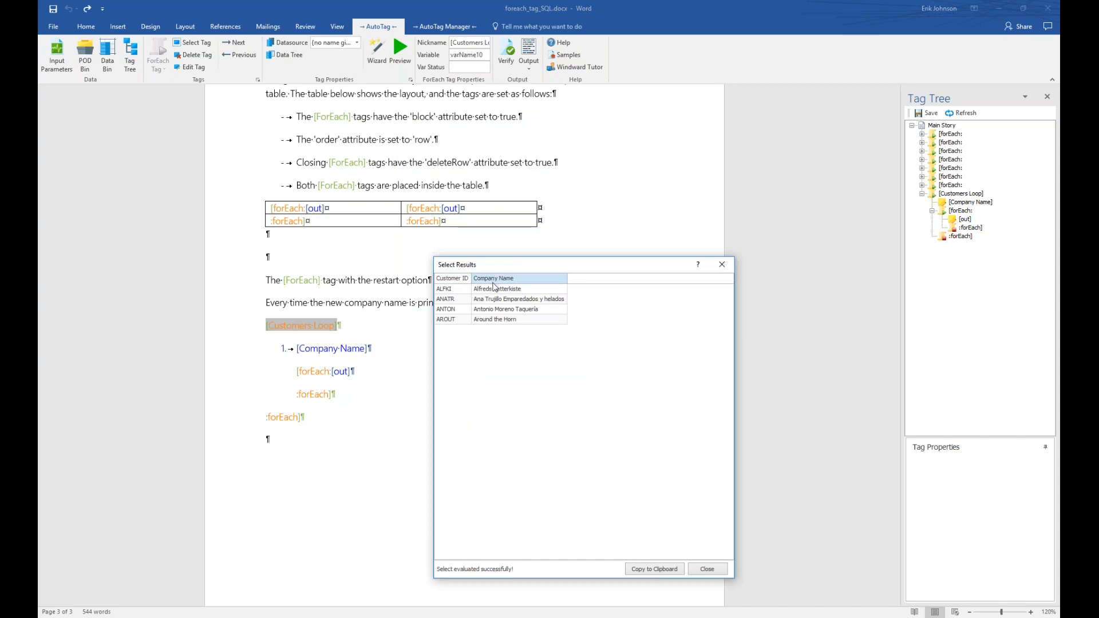
click(708, 570)
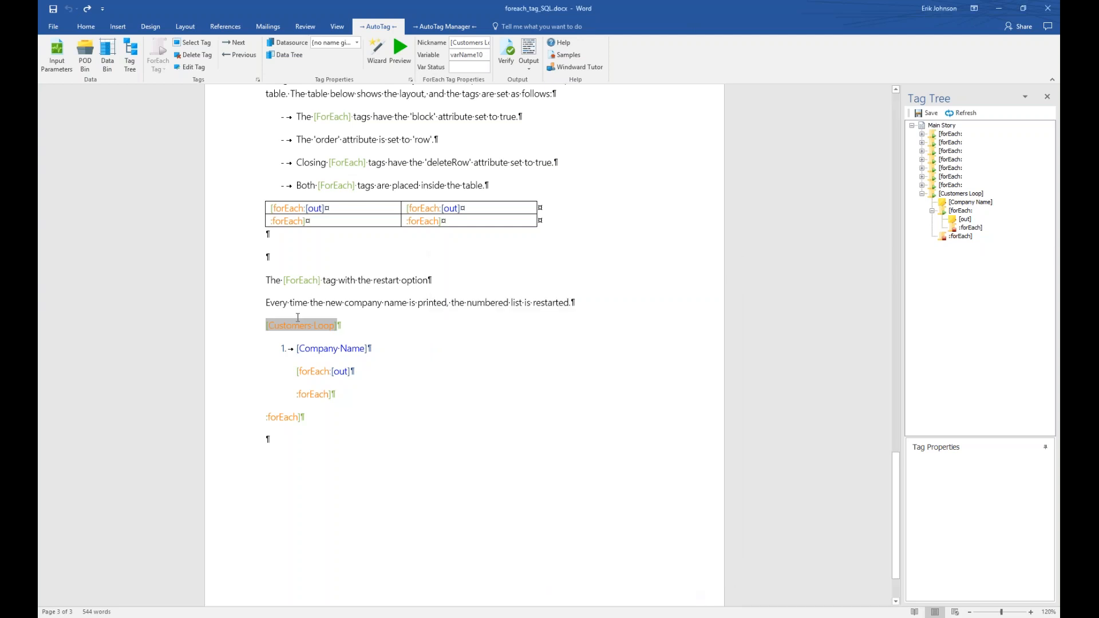
- Preview the select results of the Company Name tag under Customers Loop, close them and check the tag's select statement
click(289, 417)
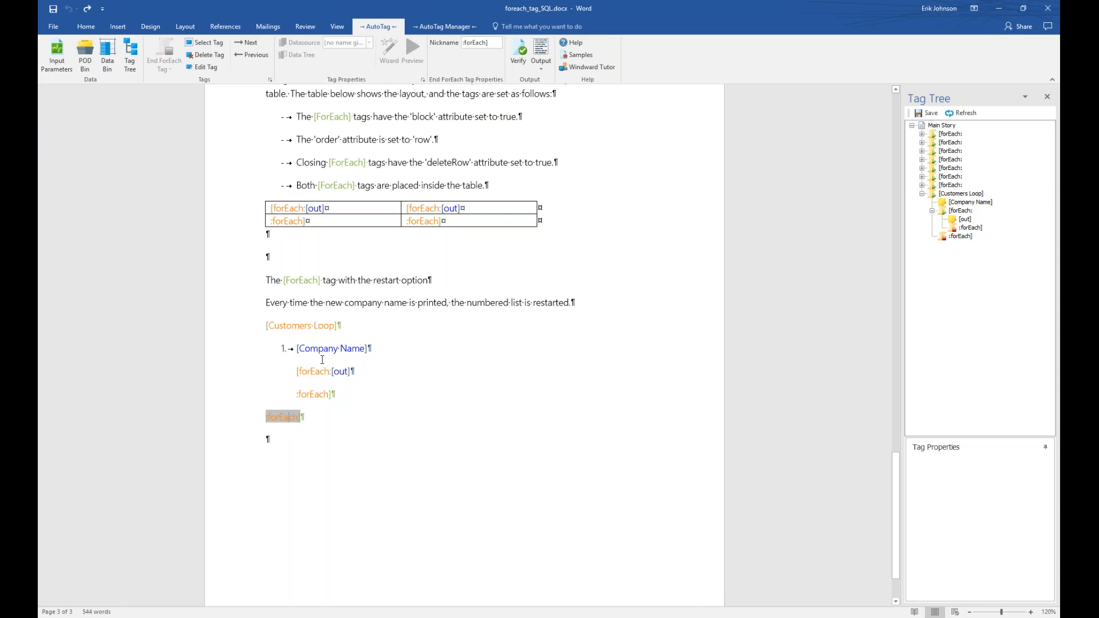
click(337, 349)
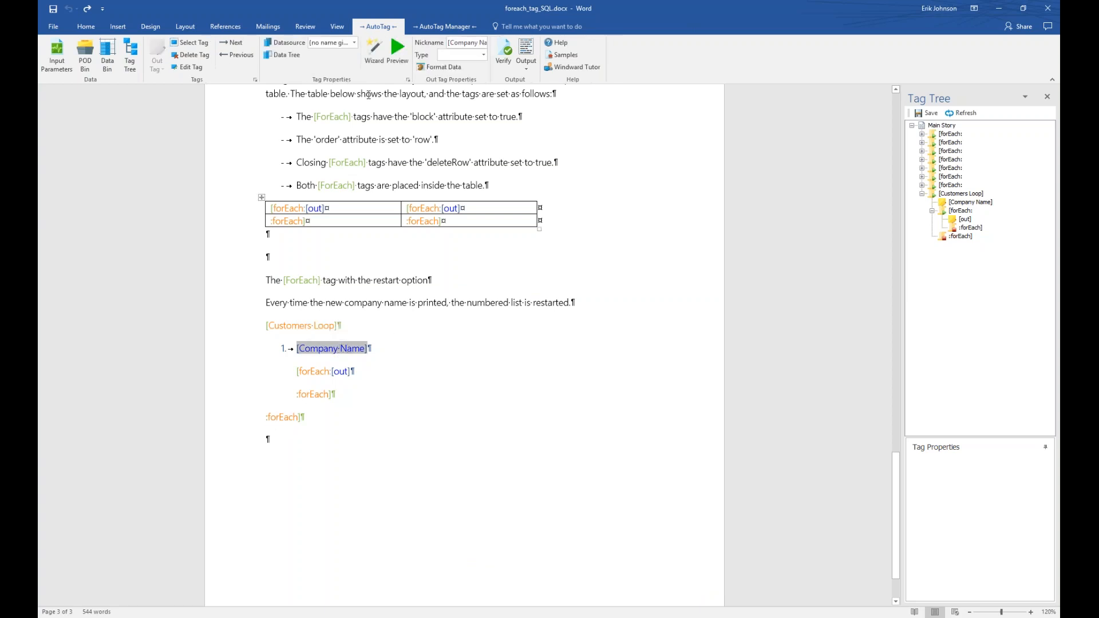
click(397, 53)
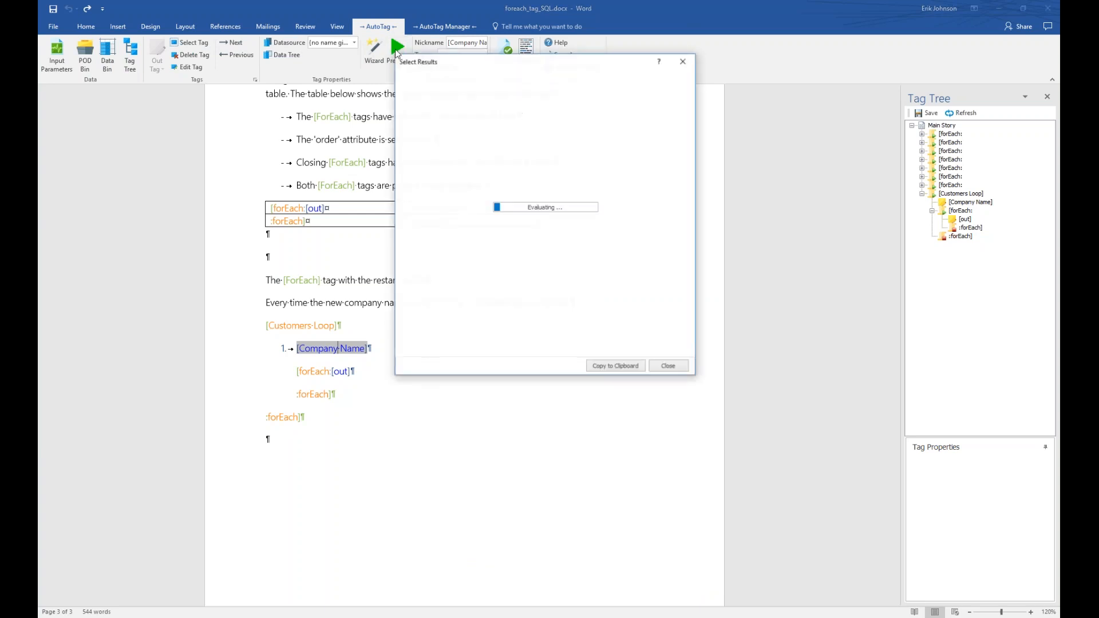
drag(457, 68, 466, 284)
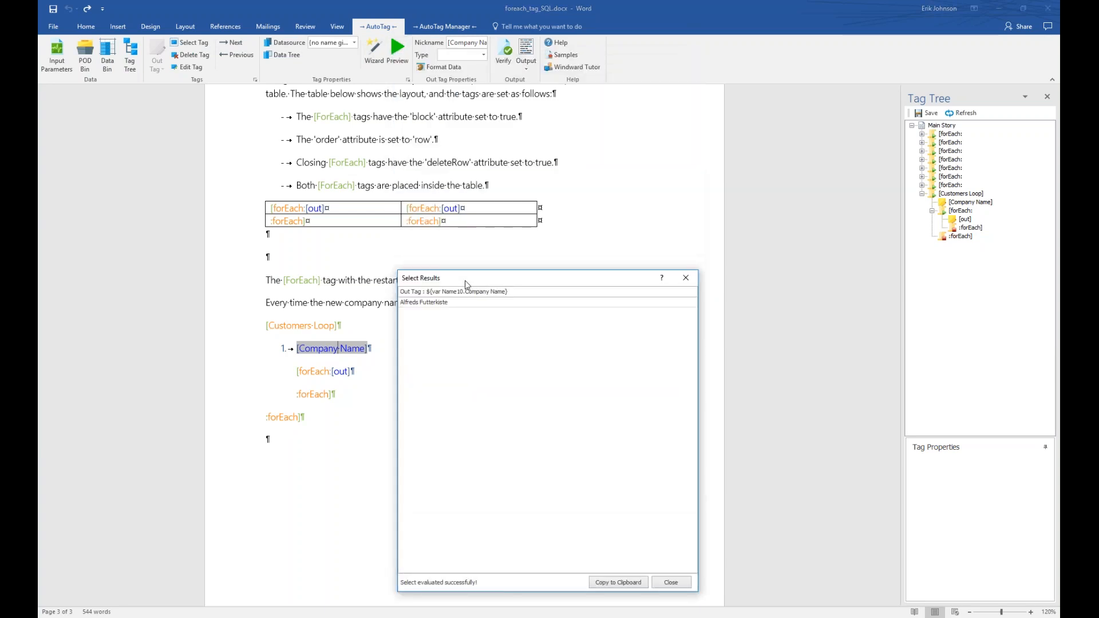
click(491, 293)
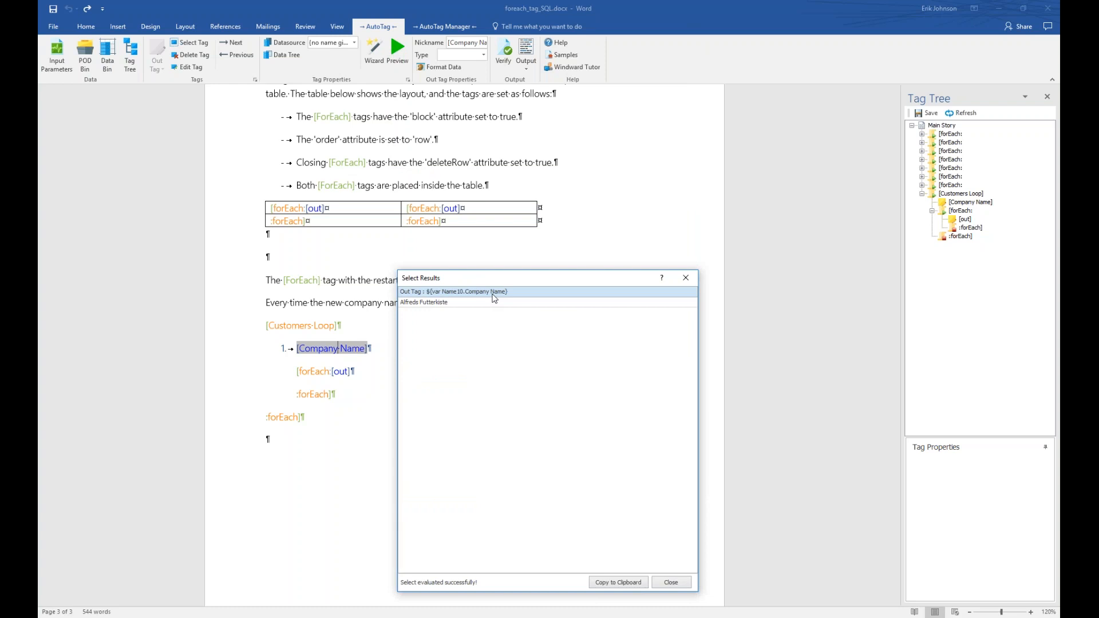
click(677, 585)
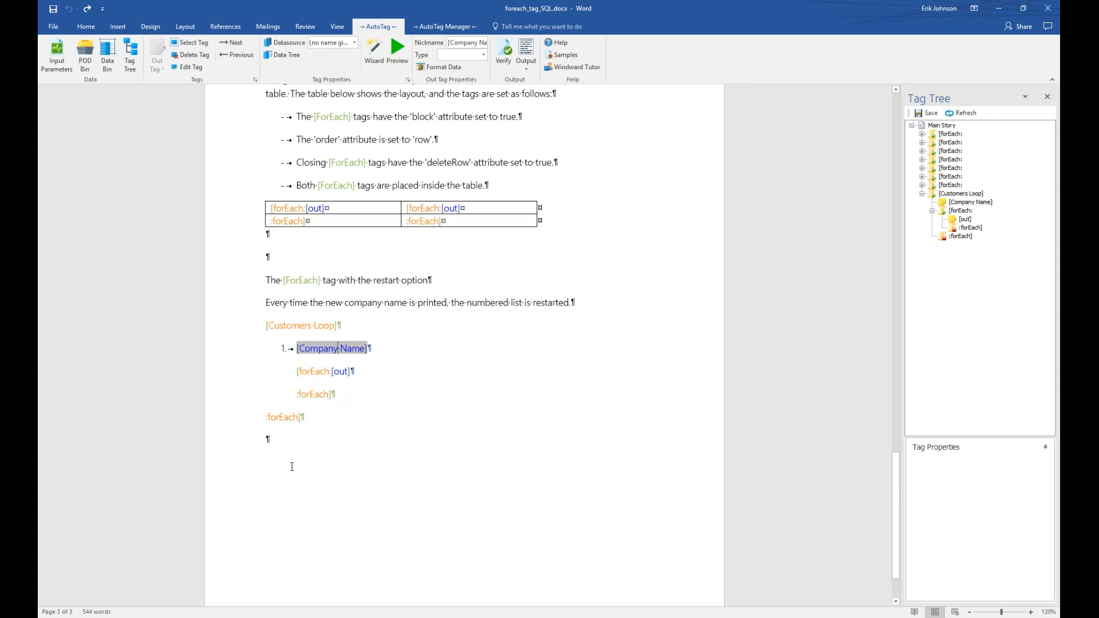
mouse_move(342, 350)
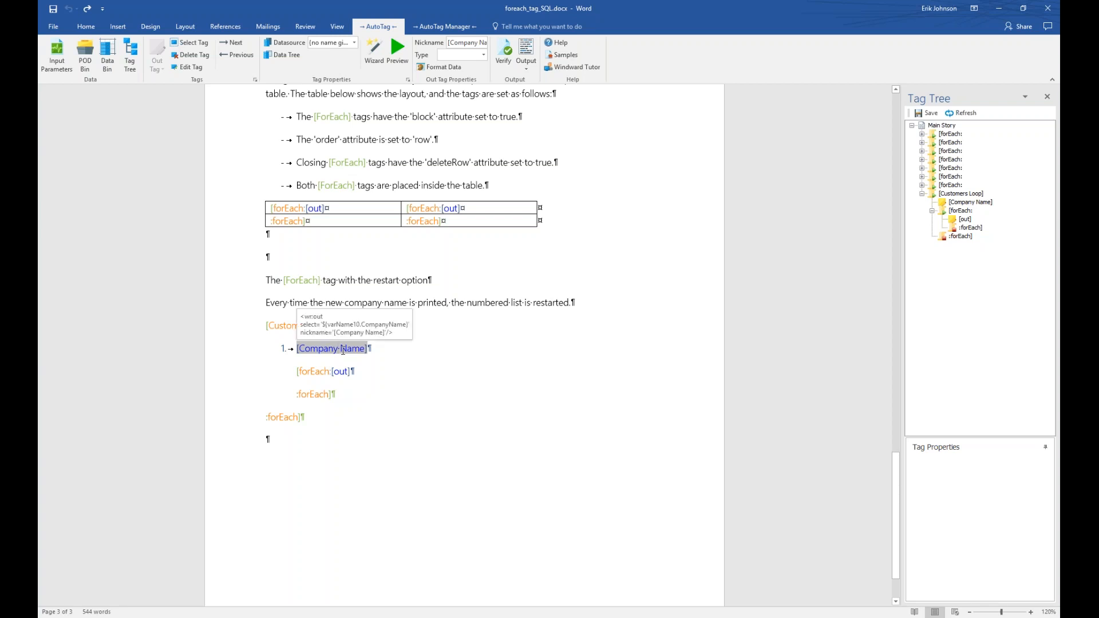
- Preview the select results of the nested forEach tag, widen the results window to read the order columns, and close it
click(315, 372)
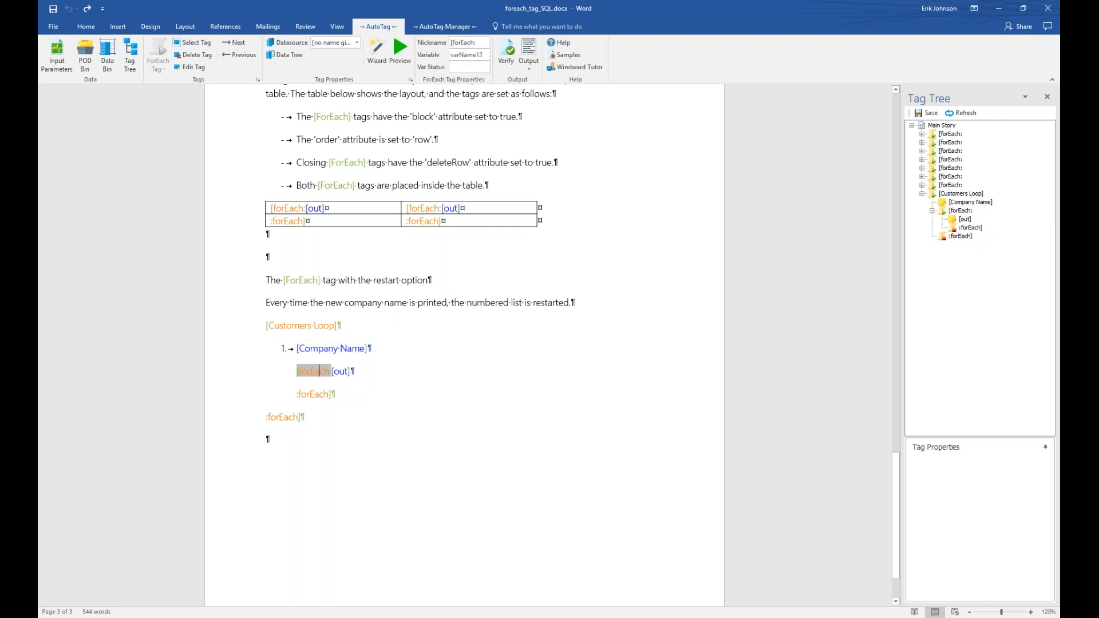
click(402, 48)
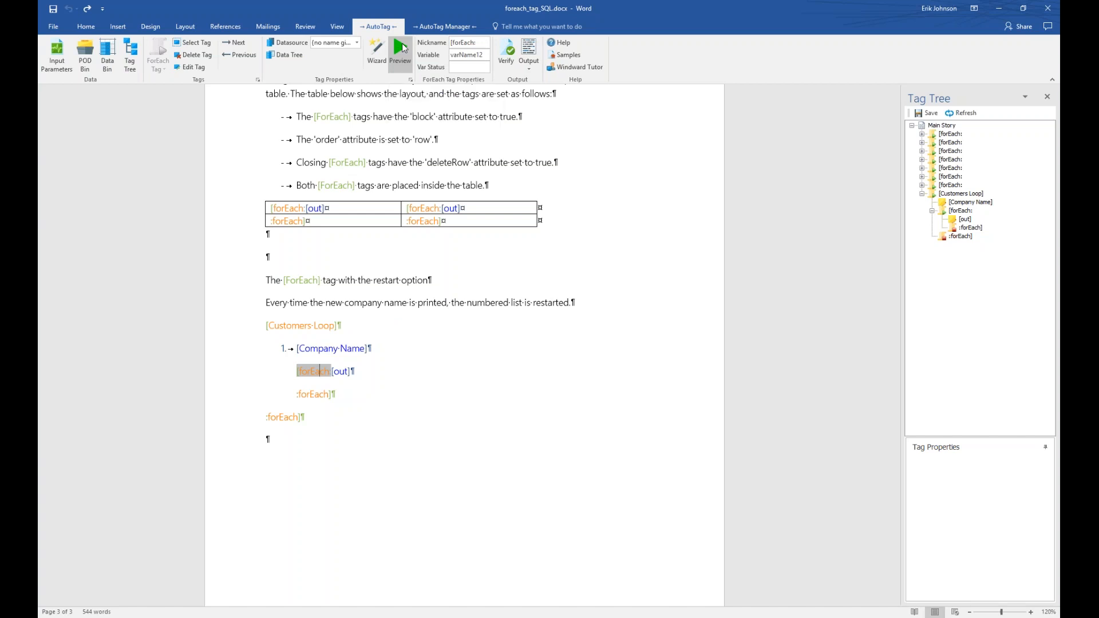
drag(435, 55, 394, 218)
drag(661, 361, 831, 375)
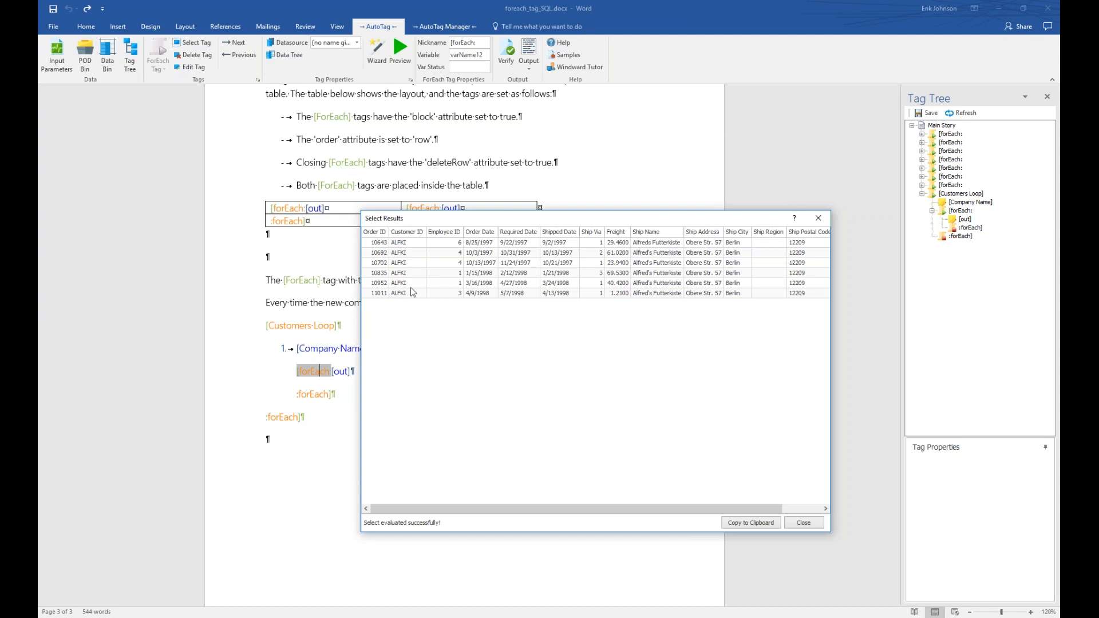
click(817, 218)
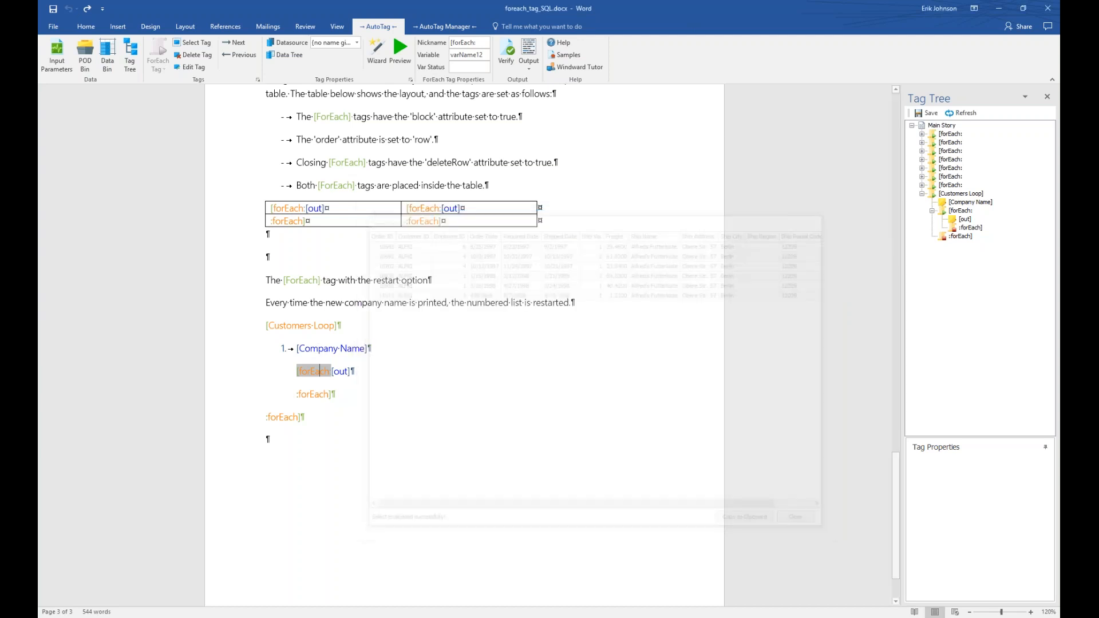
- Preview the select results of the out tag inside the nested forEach and close the results
click(341, 371)
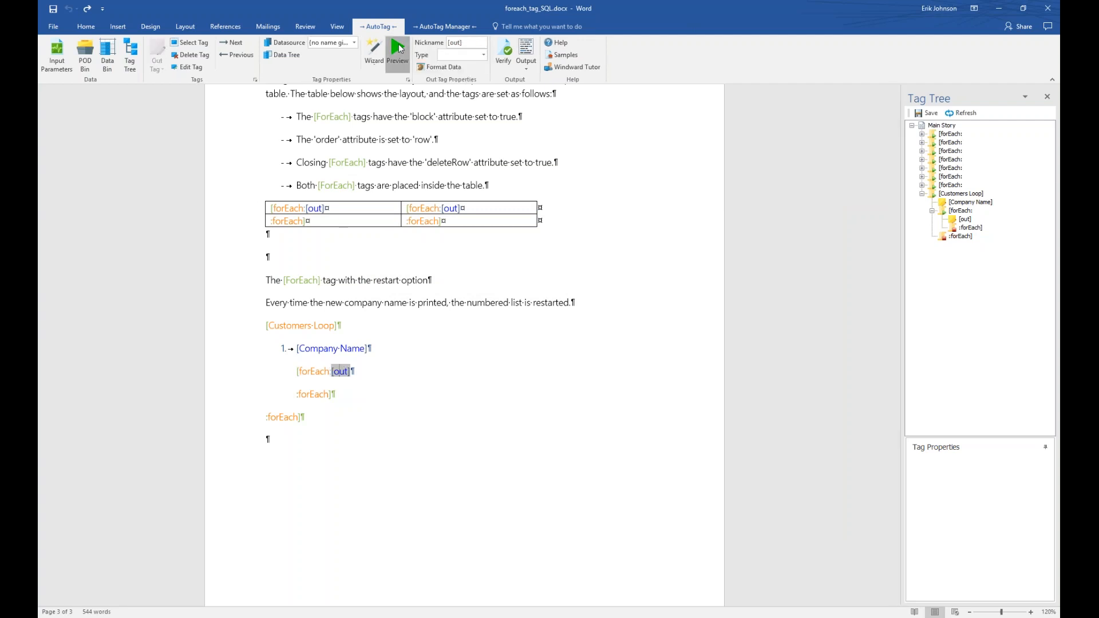
click(399, 48)
drag(479, 59, 452, 279)
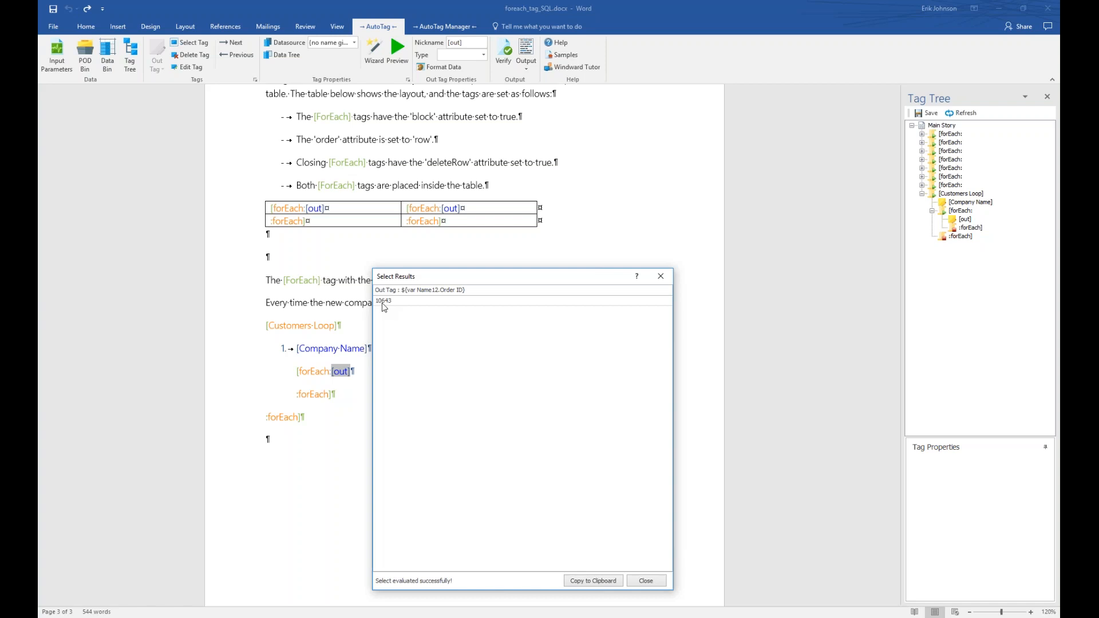
click(660, 276)
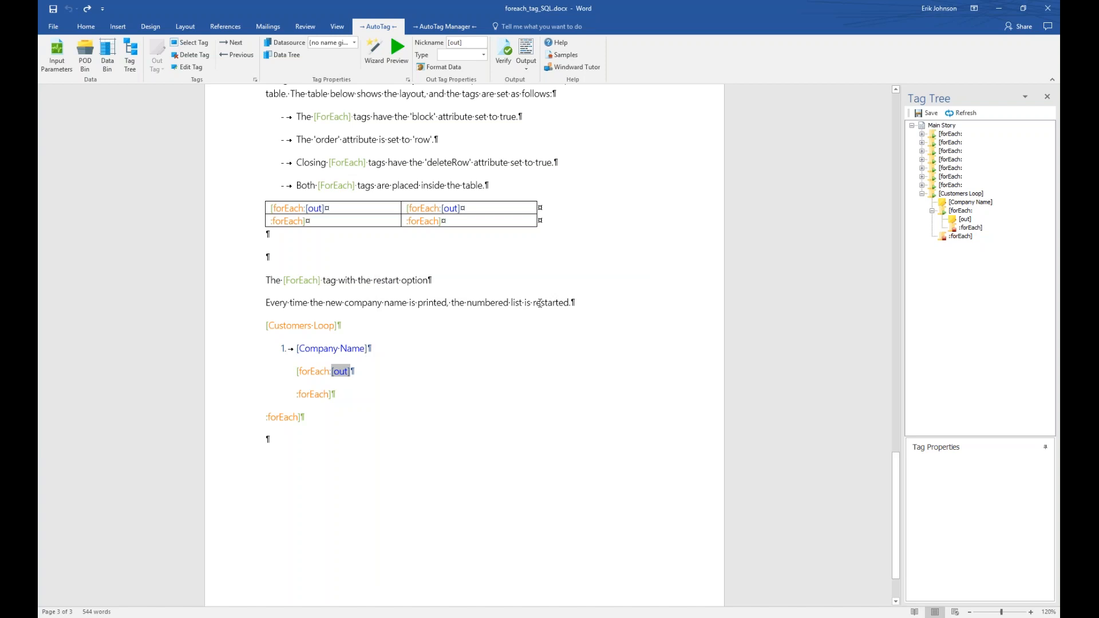
- Save the template, generate its output, and arrange both documents side by side with the Tag Tree closed
click(528, 57)
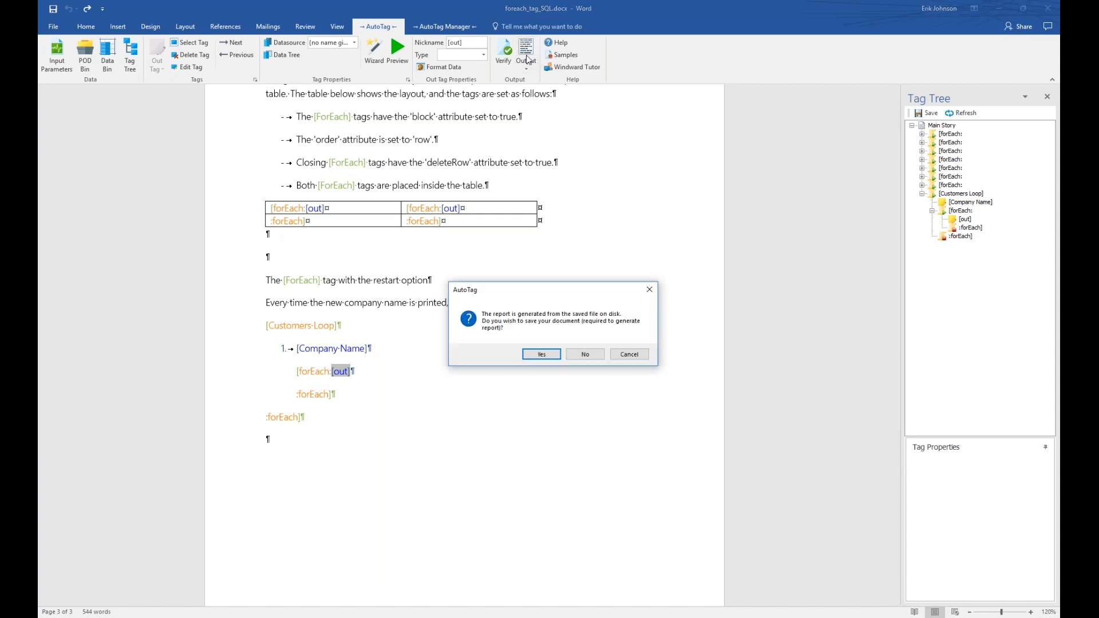
click(541, 354)
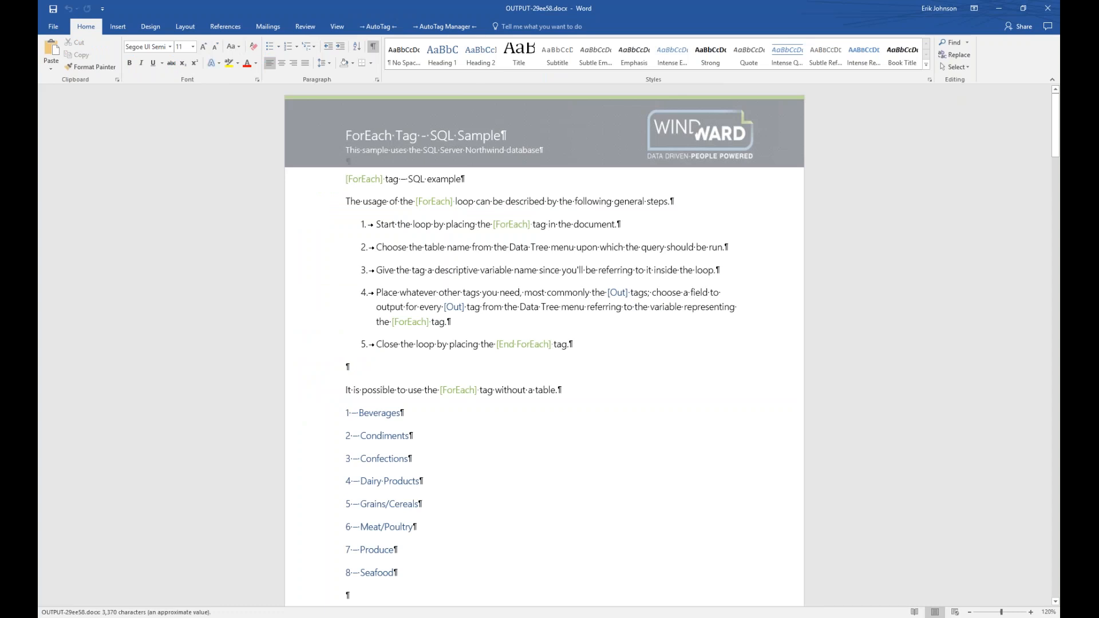
key(super+Right)
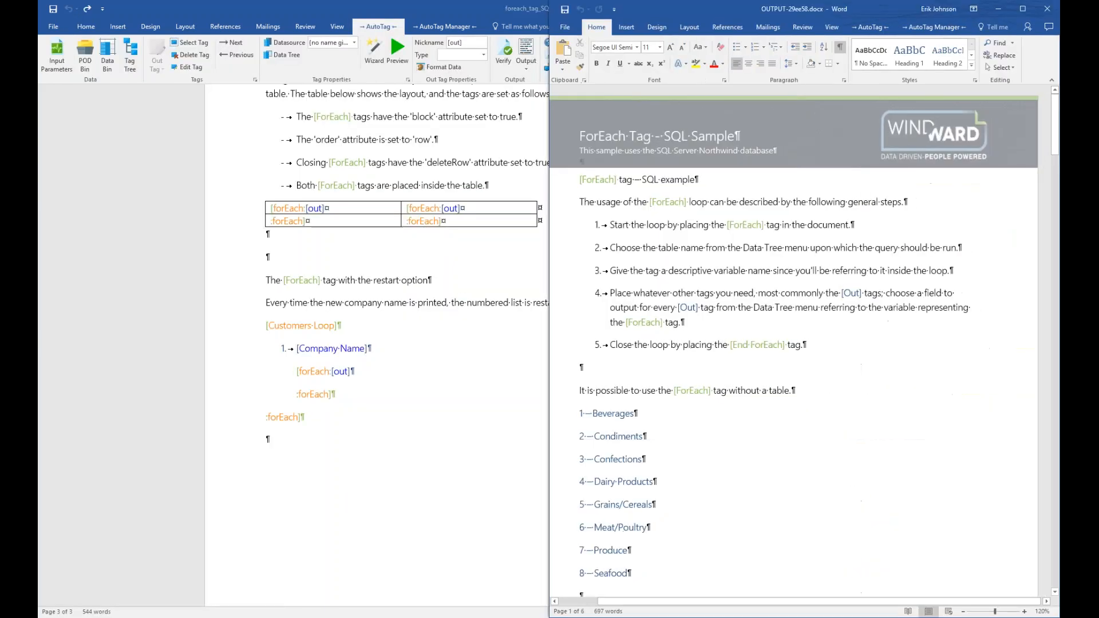
key(Return)
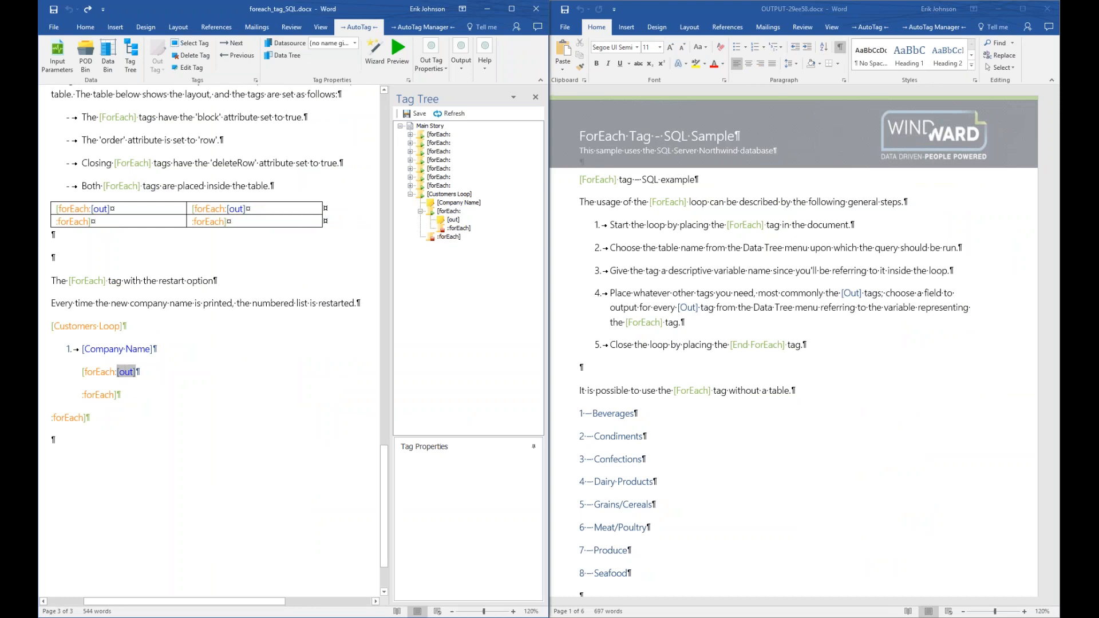
click(535, 98)
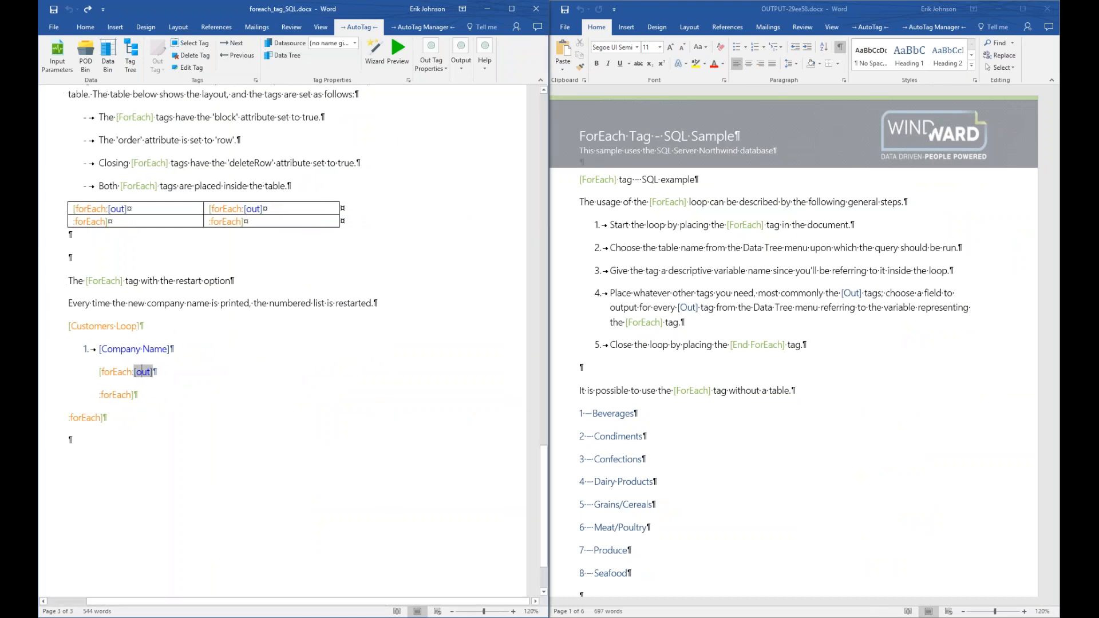
- Examine the restarting company lists in the generated output, and close it to return to the maximized template
click(1038, 140)
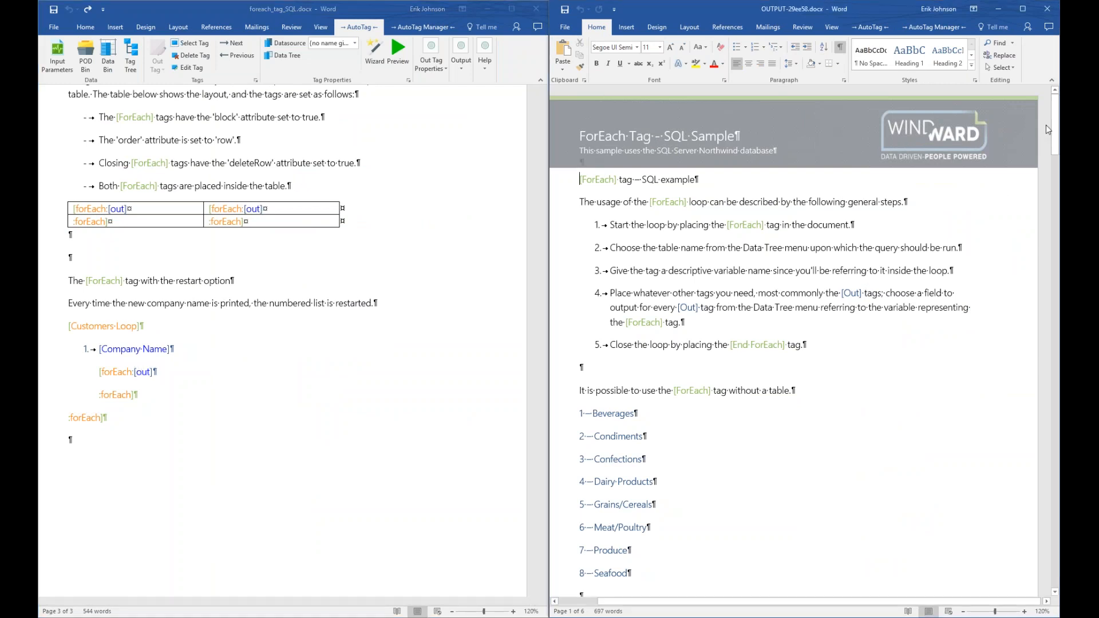
drag(1056, 117, 1055, 396)
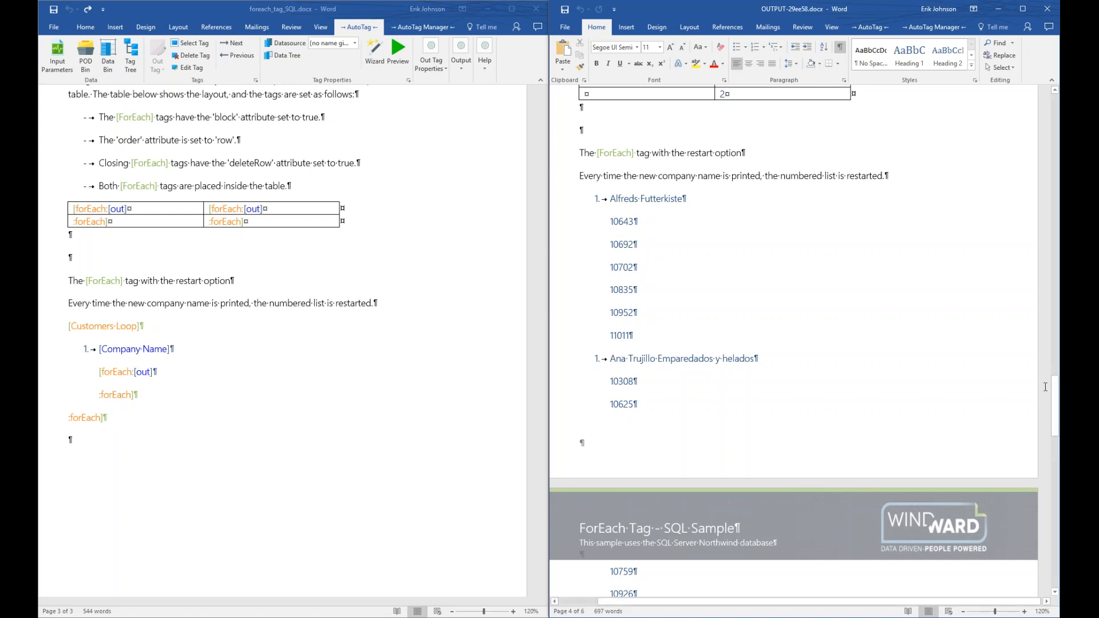
drag(1057, 397, 1058, 445)
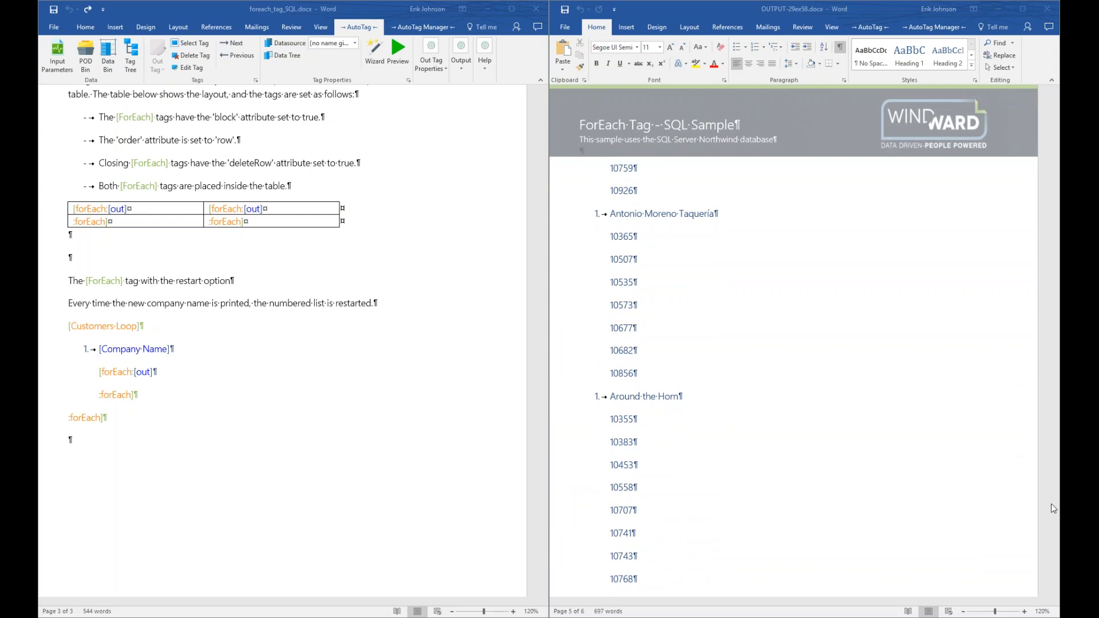
drag(1055, 481, 1055, 421)
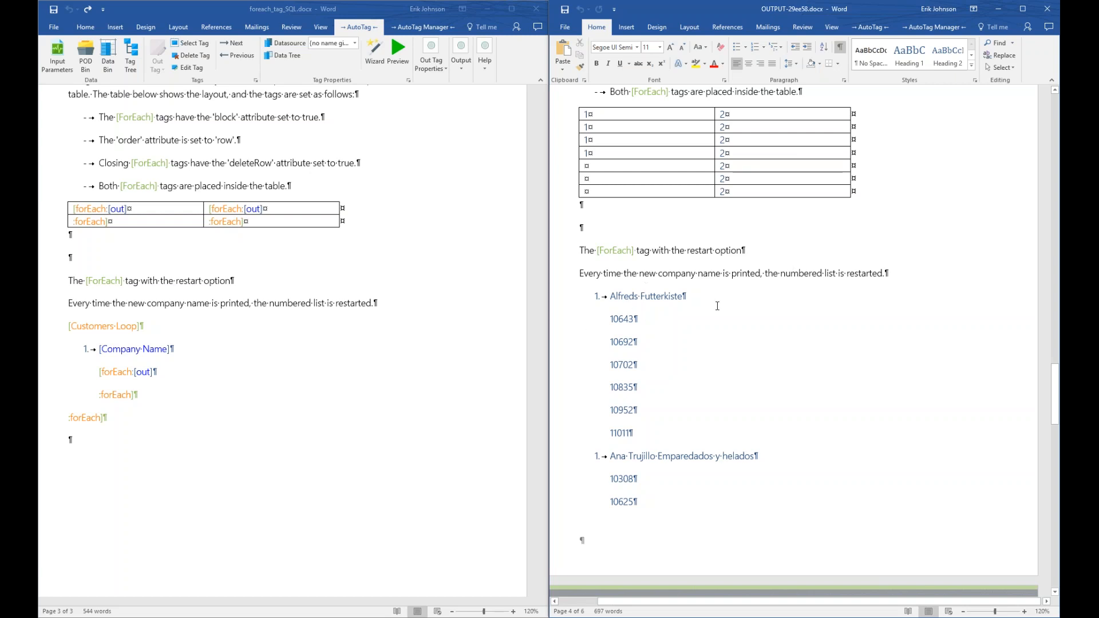
click(1047, 10)
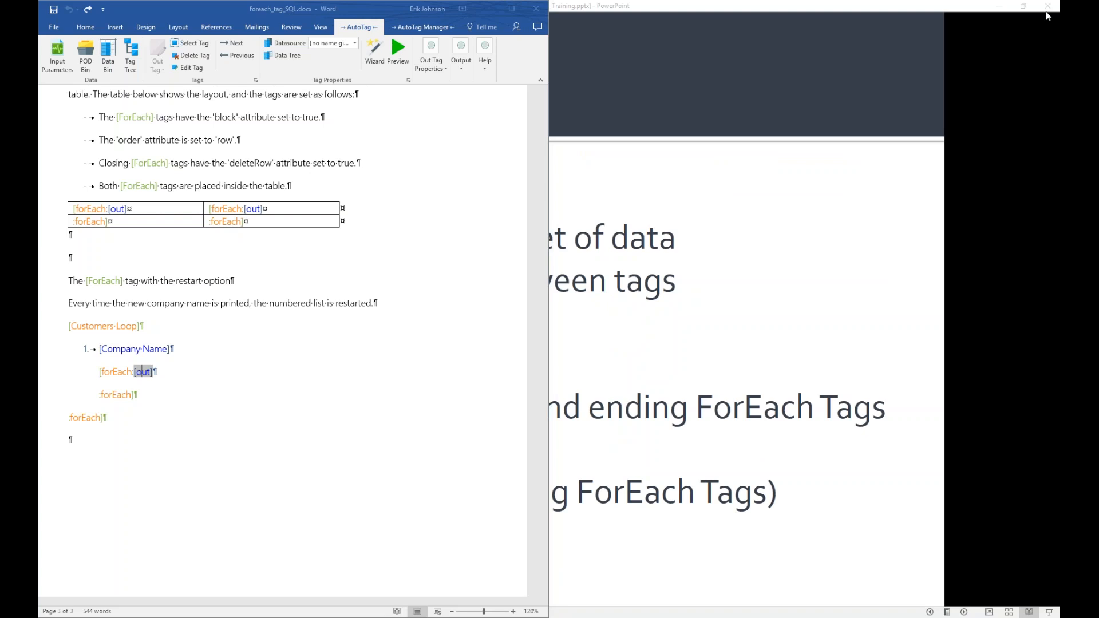
click(511, 9)
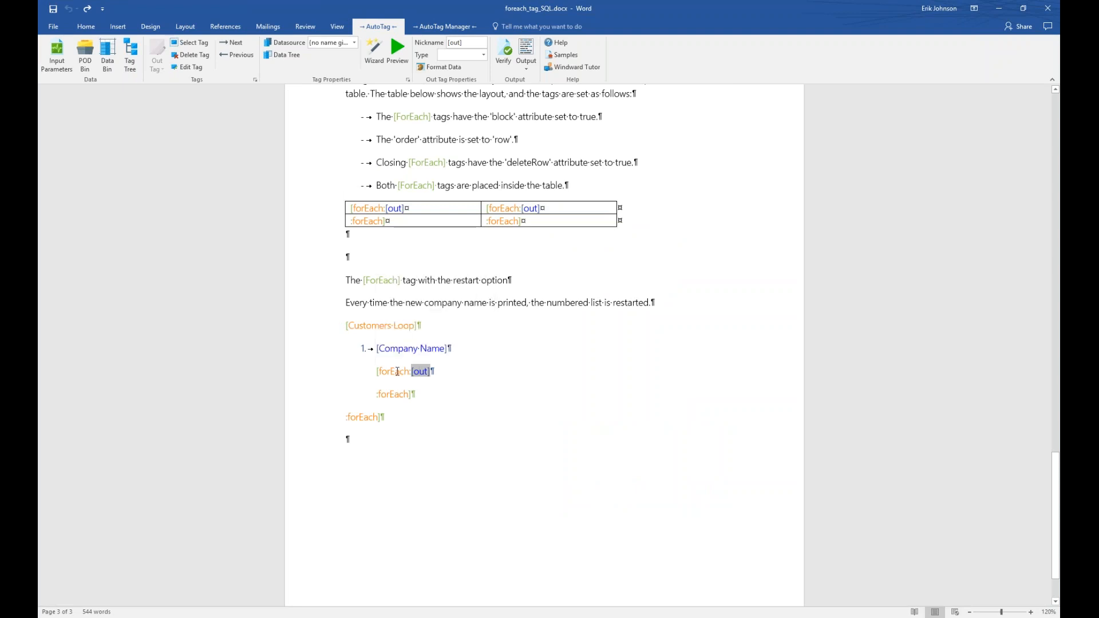
- Inspect the nested forEach tag and the Customers Loop tag in the template
click(396, 371)
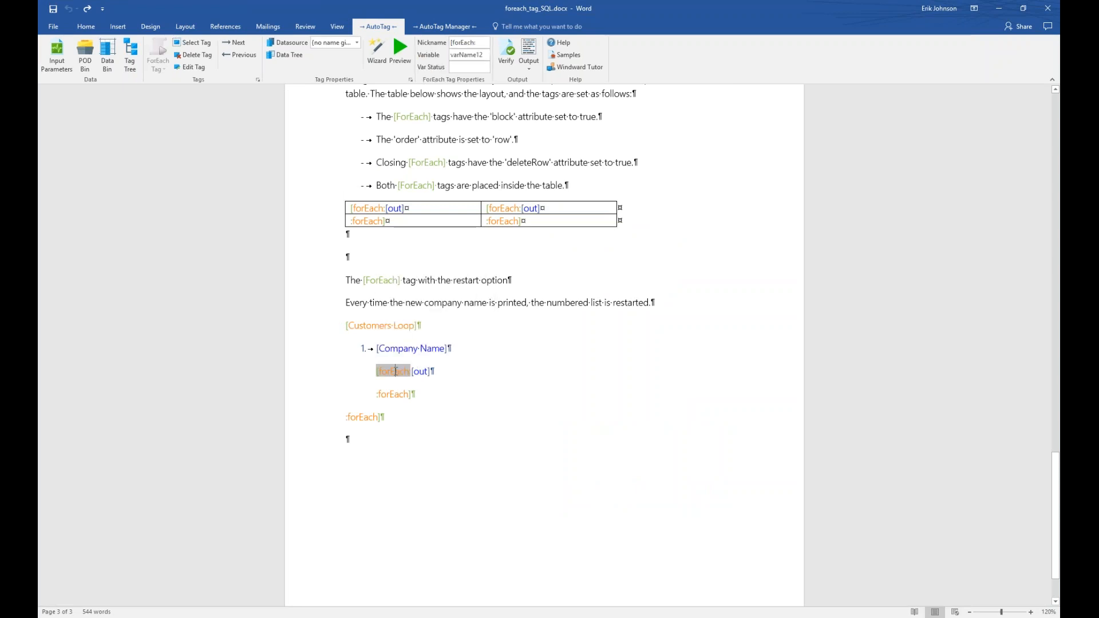
click(372, 325)
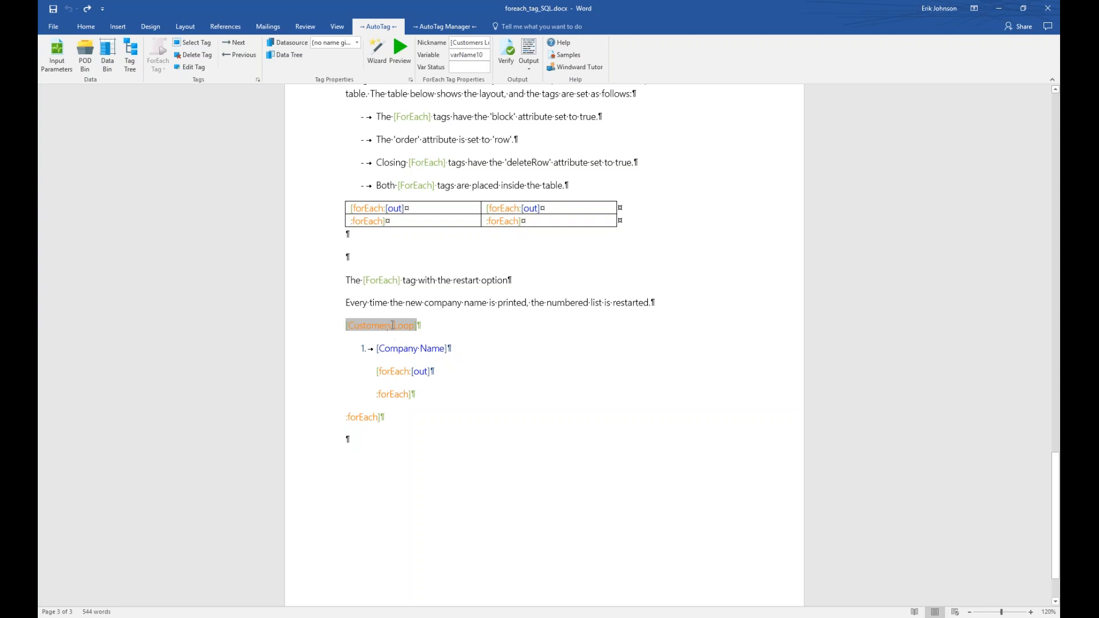
mouse_move(392, 325)
- Open the Company Name tag's select in the SQL Wizard and close the wizard without changes
click(411, 349)
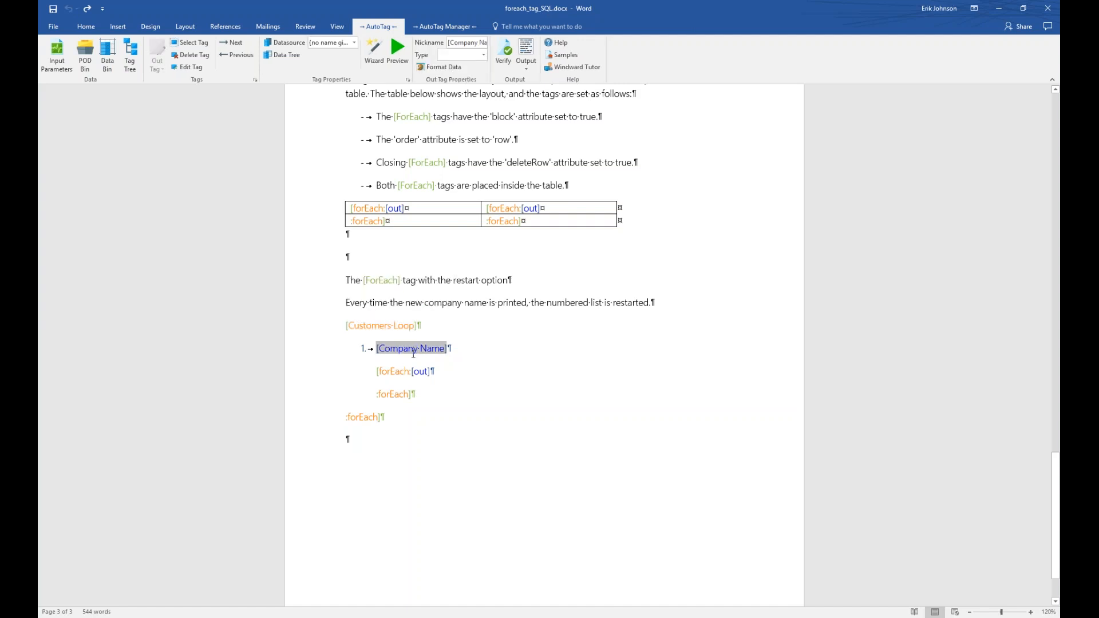
mouse_move(413, 353)
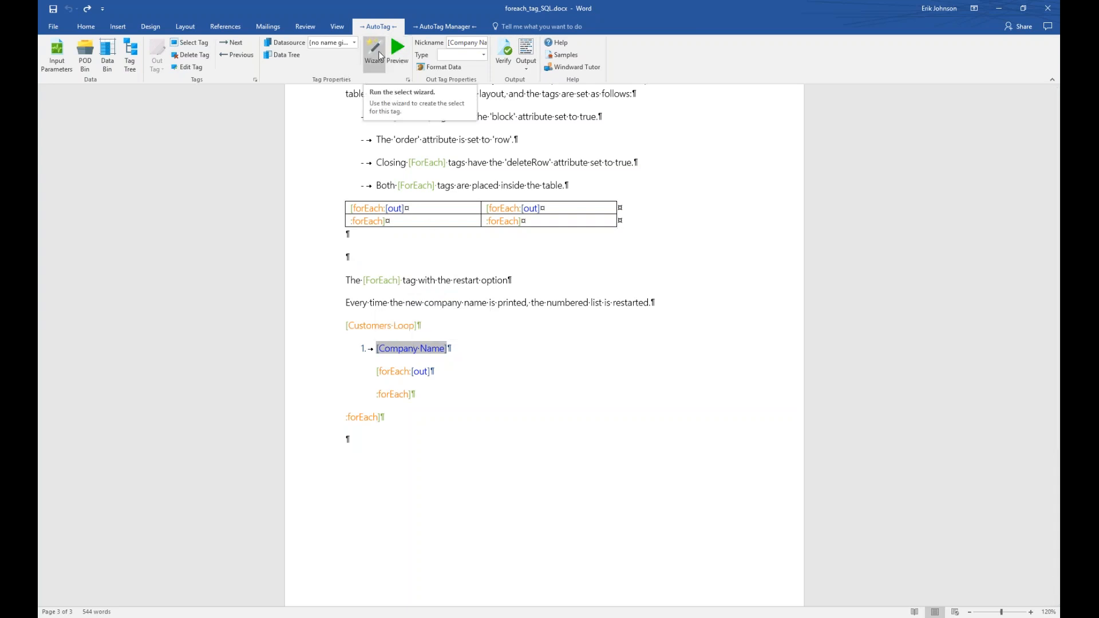
click(381, 56)
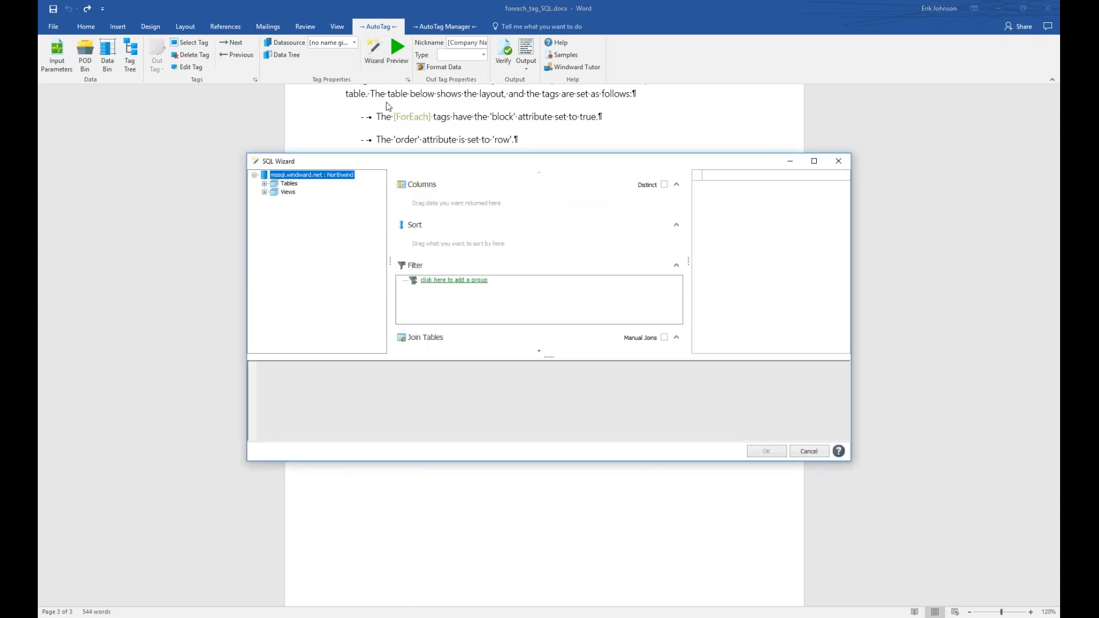
click(838, 161)
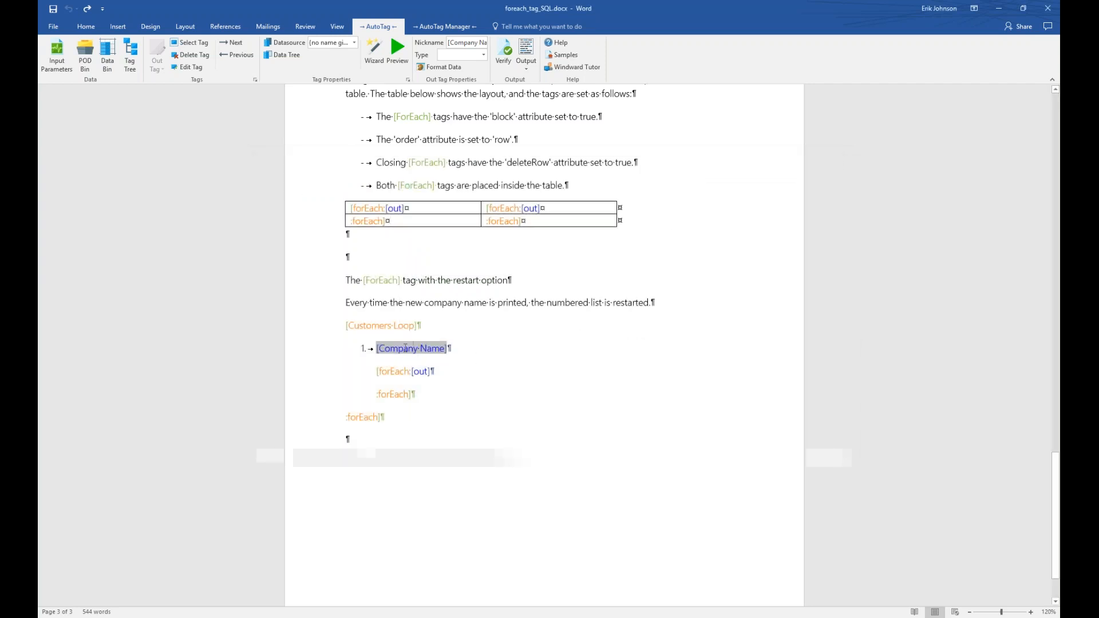
- Open the nested forEach tag's select in the SQL Wizard and move the wizard aside to uncover the template's tags
click(396, 372)
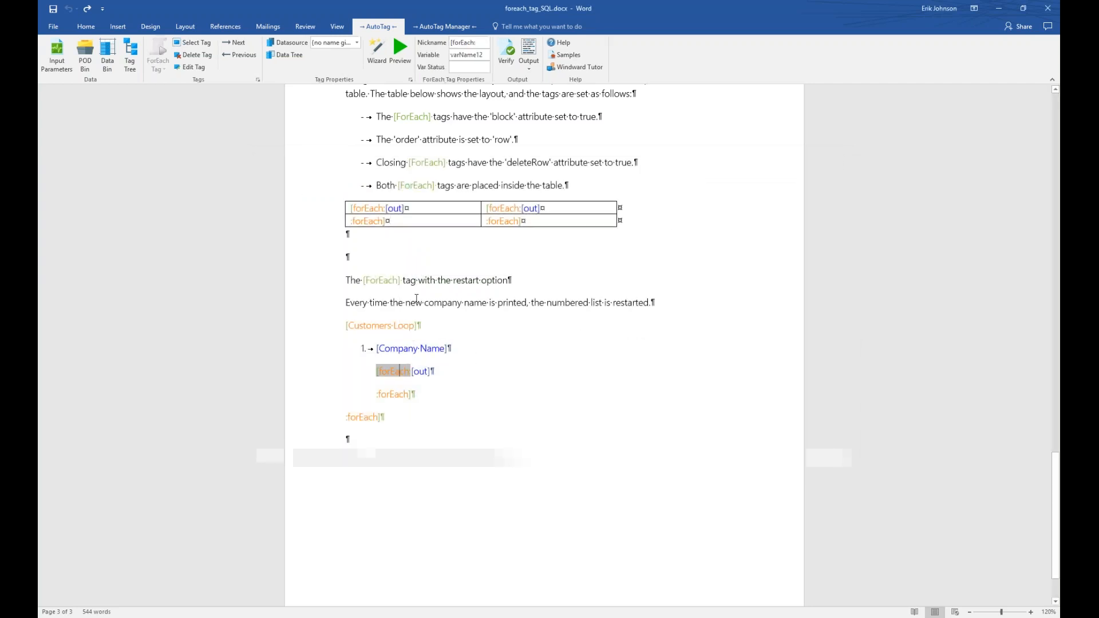
click(377, 70)
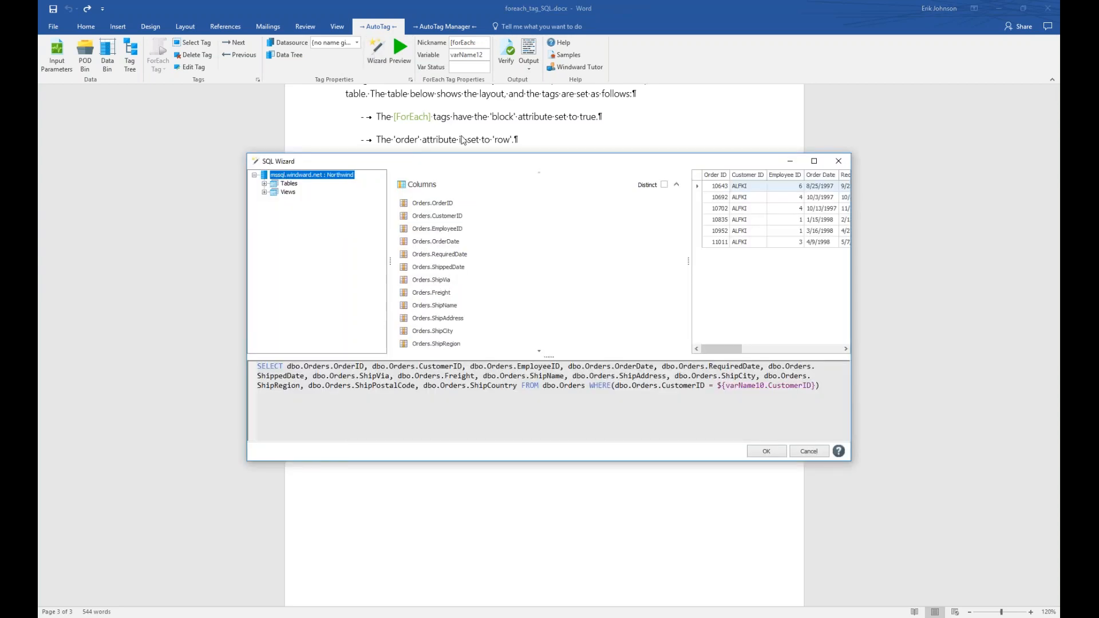
mouse_move(508, 200)
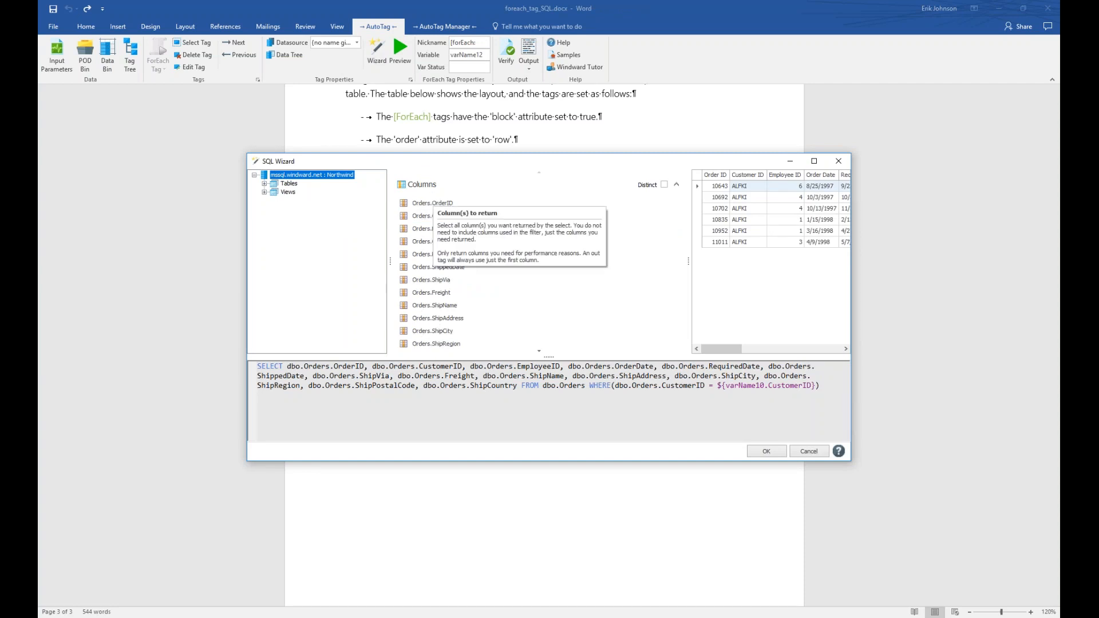
drag(498, 165, 666, 163)
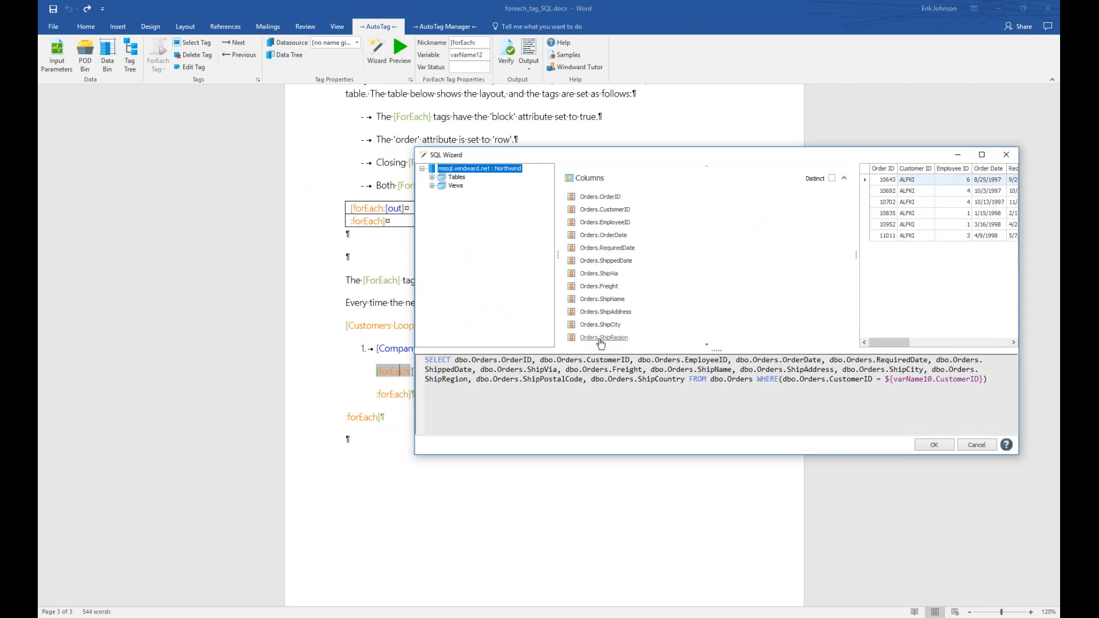
- Collapse the SQL Wizard's column list to examine the Orders.CustomerID filter, and expand the Orders table in the database tree
click(844, 180)
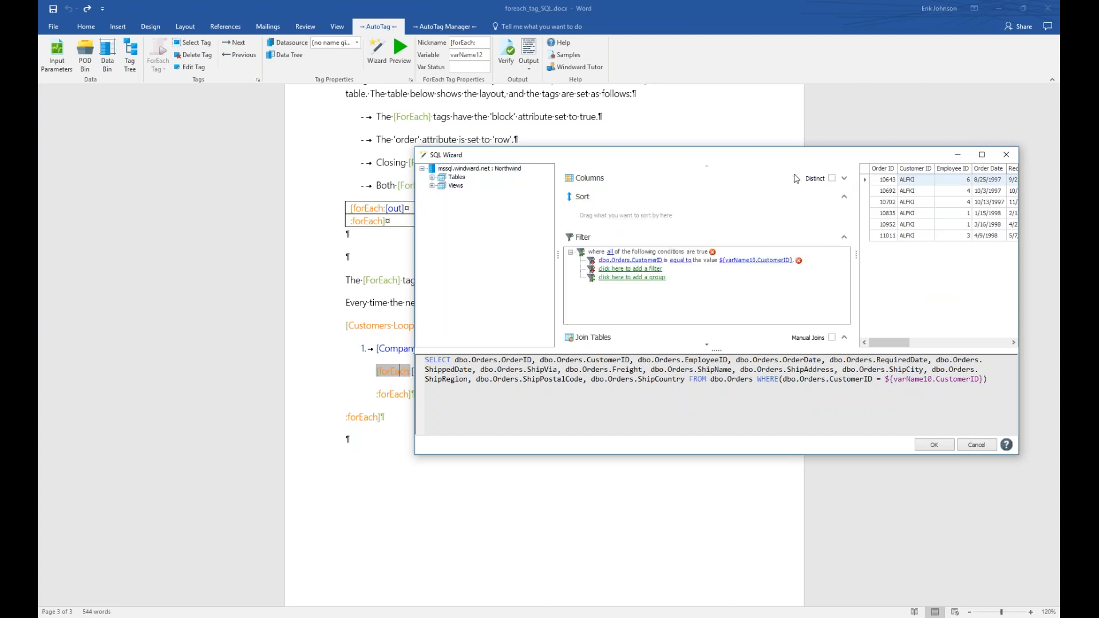
drag(760, 148, 771, 180)
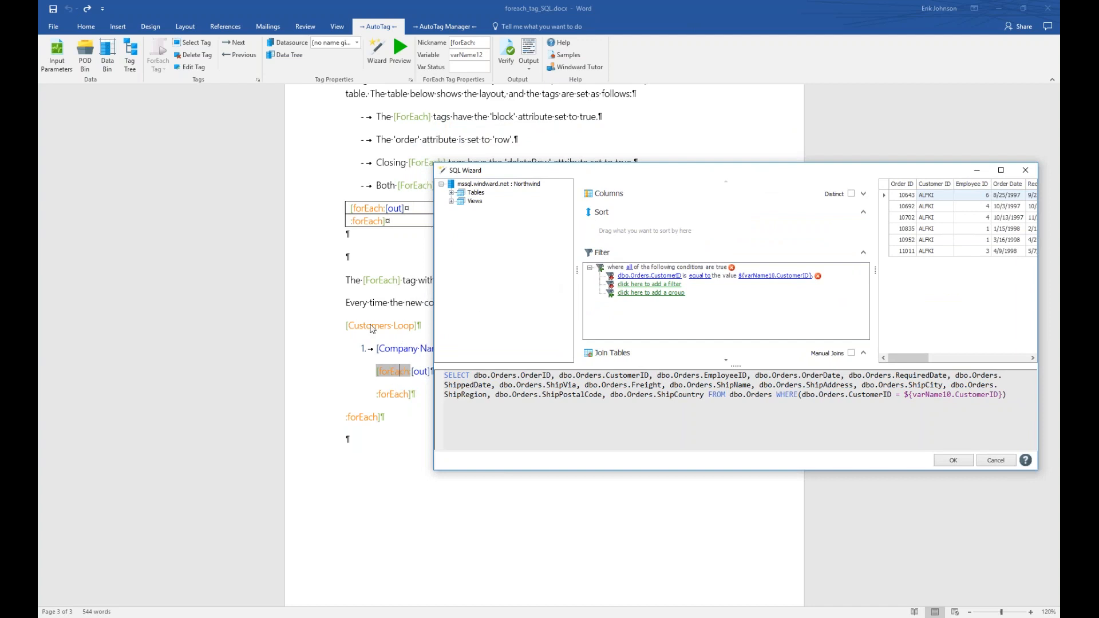
drag(677, 175, 659, 169)
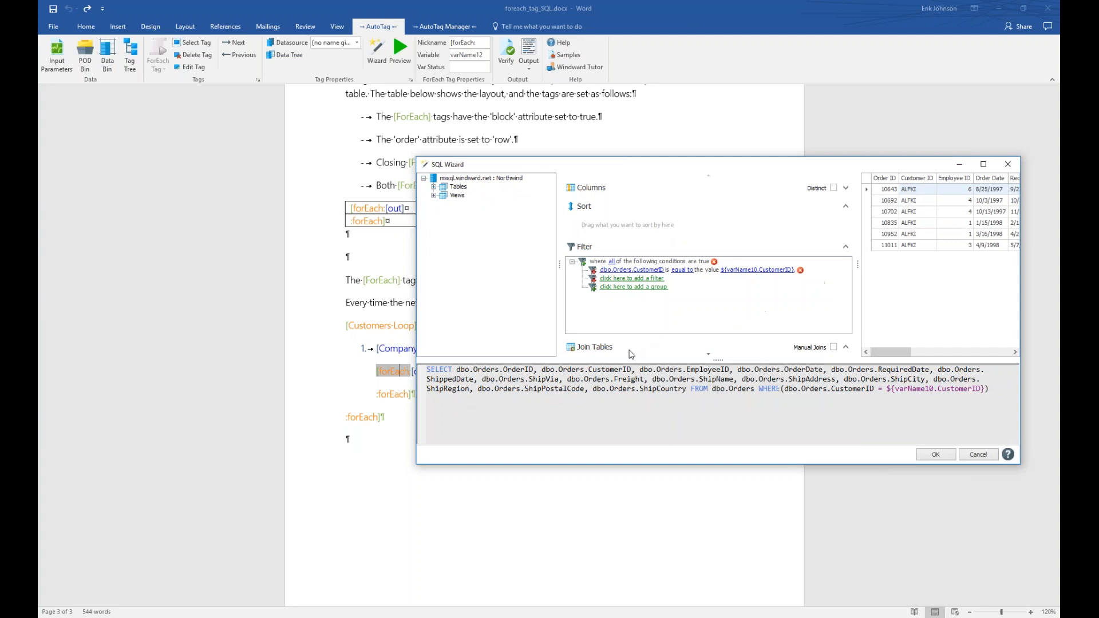
mouse_move(630, 353)
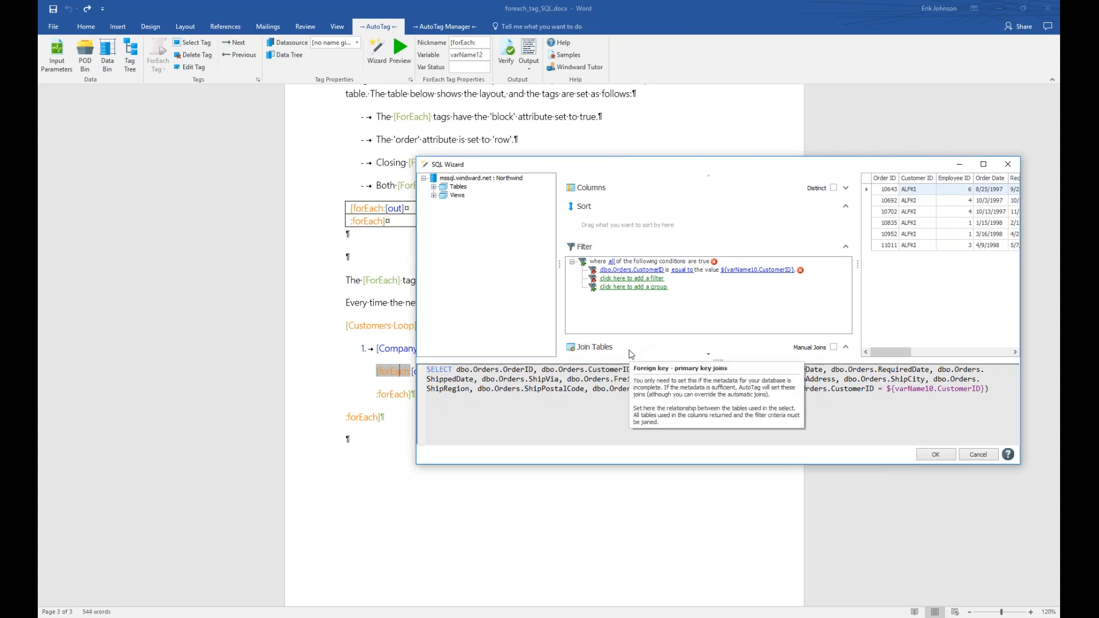
click(434, 187)
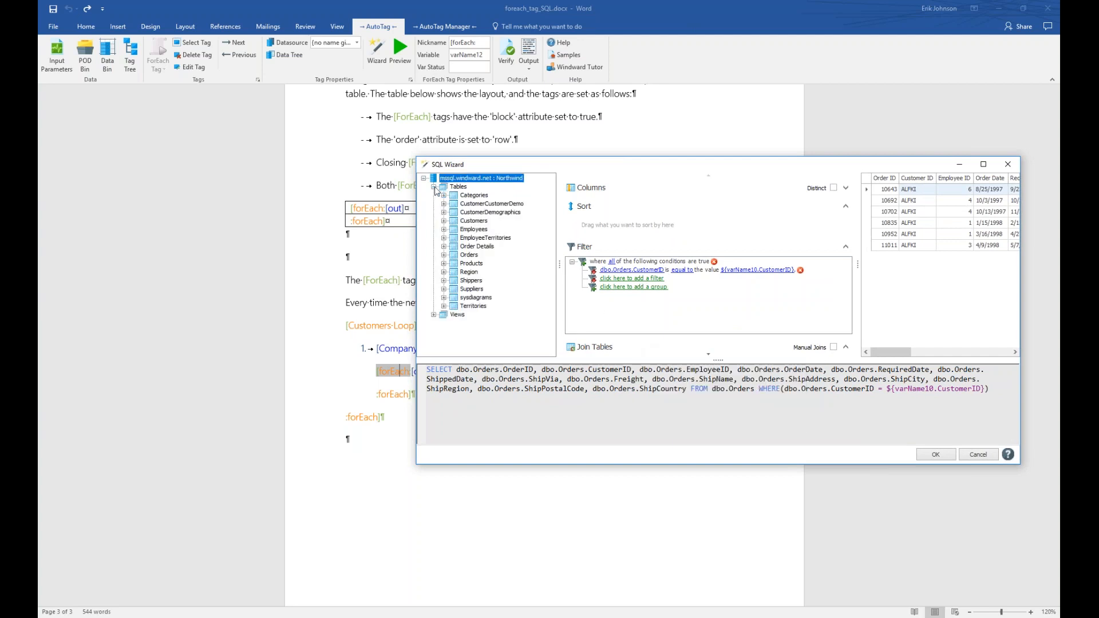
click(443, 254)
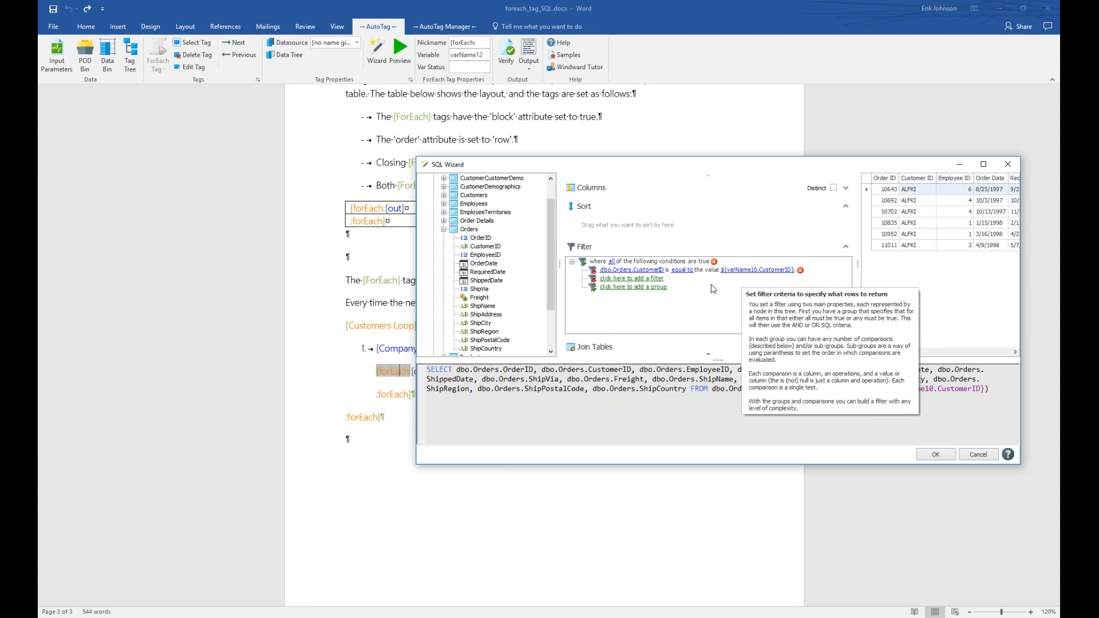
- Pick CustomerID under varName10 as the comparison value of the Orders.CustomerID filter and accept the nested forEach tag's select
click(755, 270)
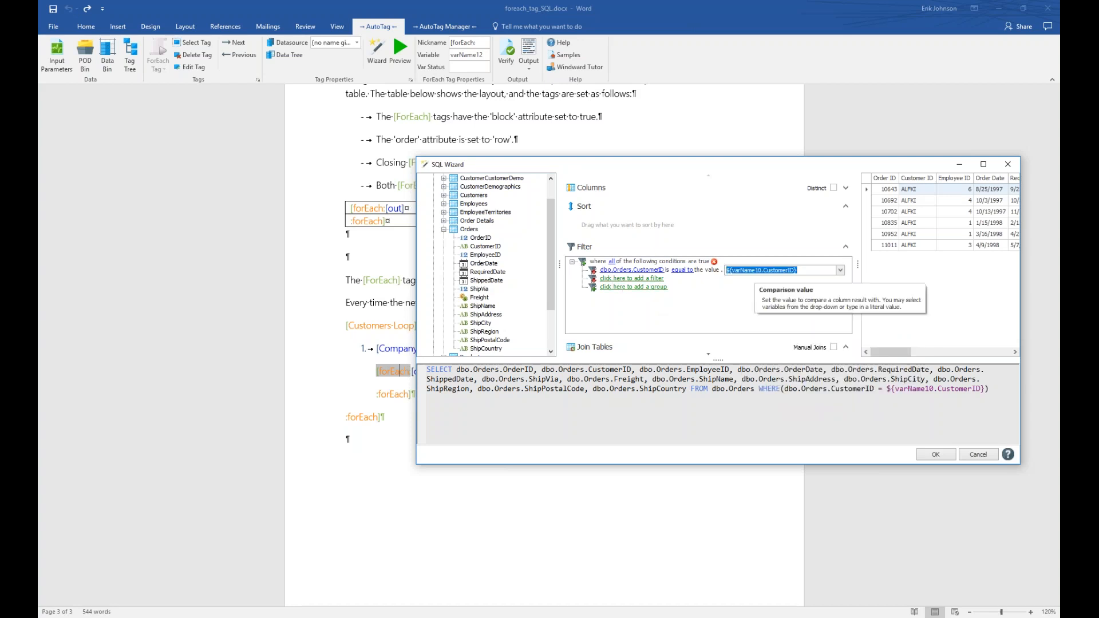
click(840, 270)
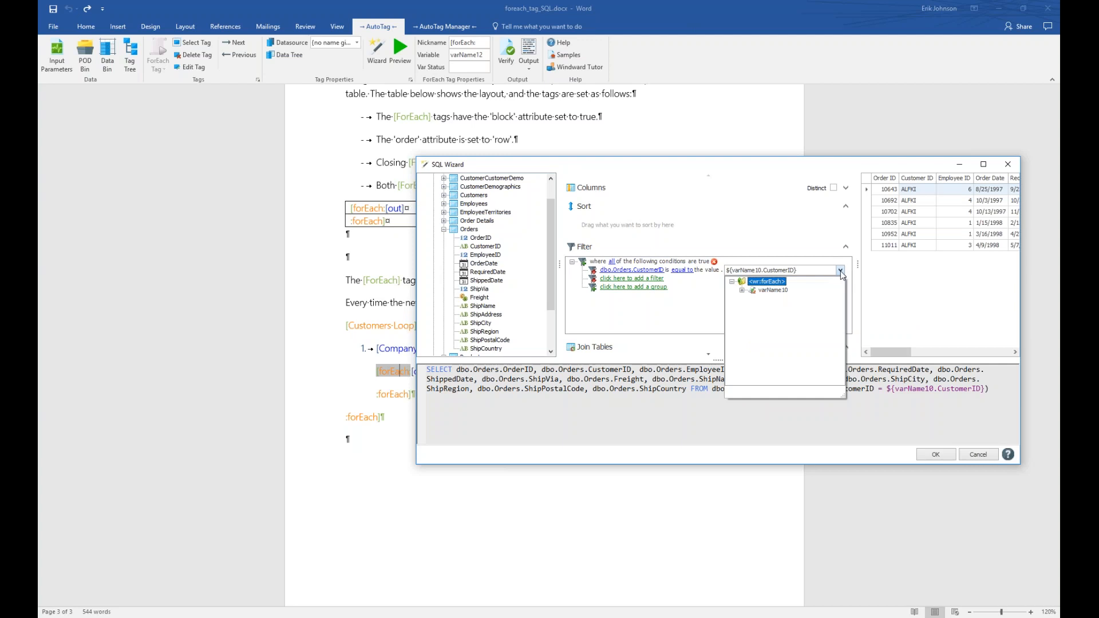
click(742, 290)
click(786, 299)
click(786, 298)
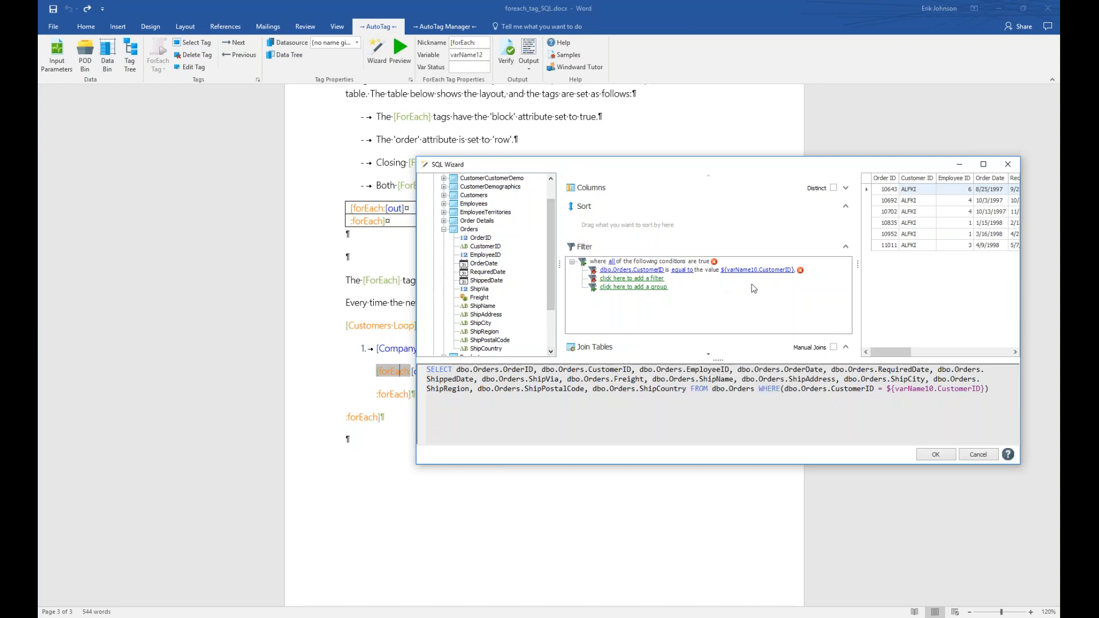
click(935, 456)
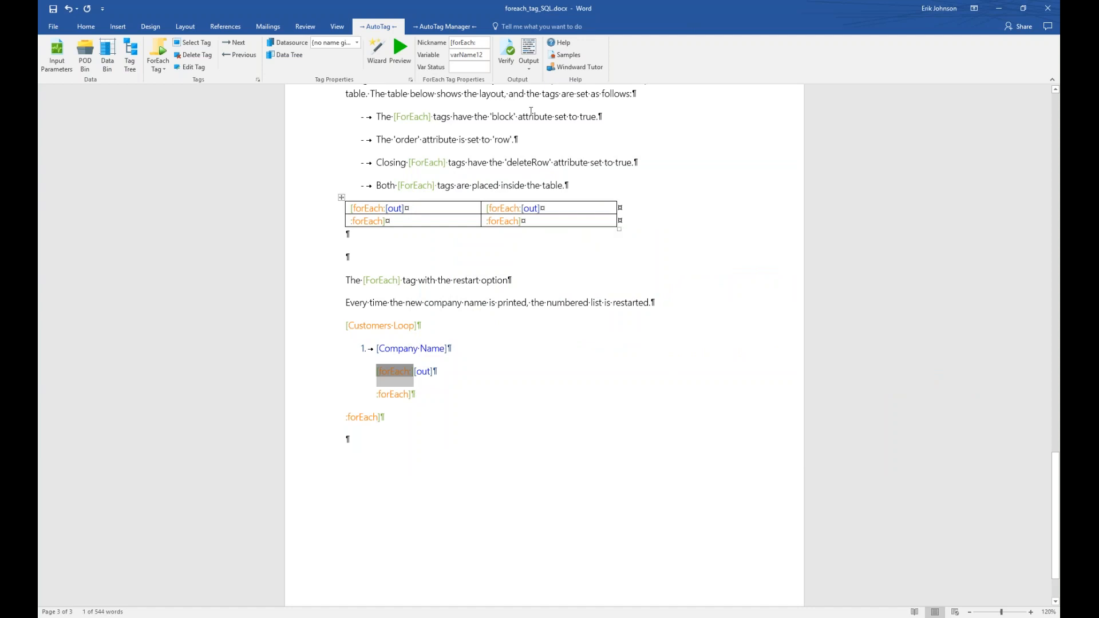
- Save the template, generate its output, and place it beside the template at the restart option's numbered company lists
click(532, 53)
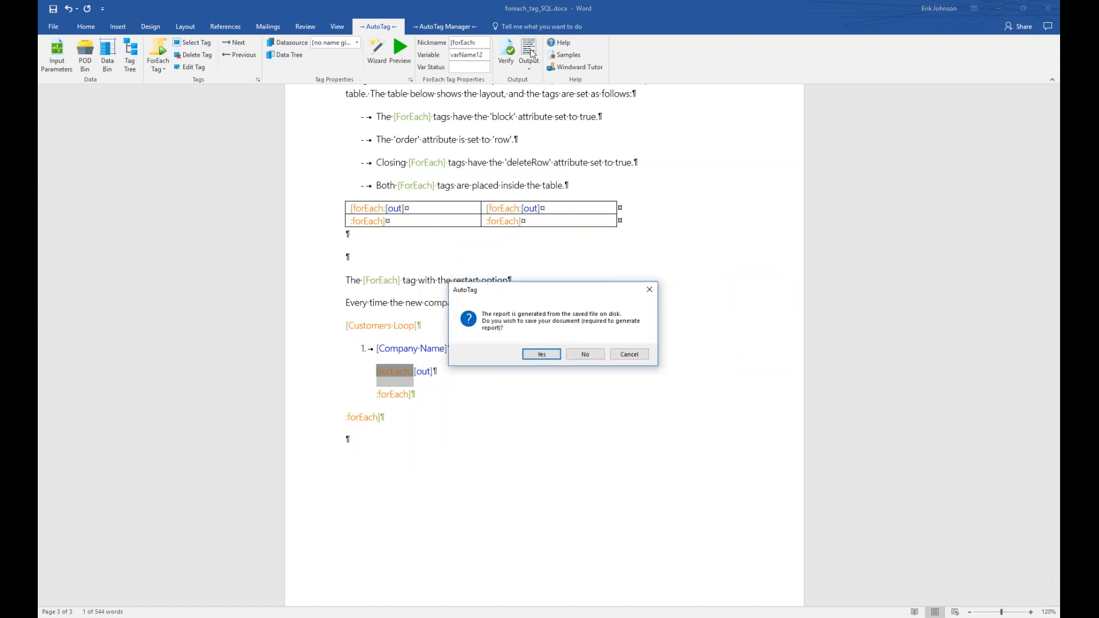
click(547, 359)
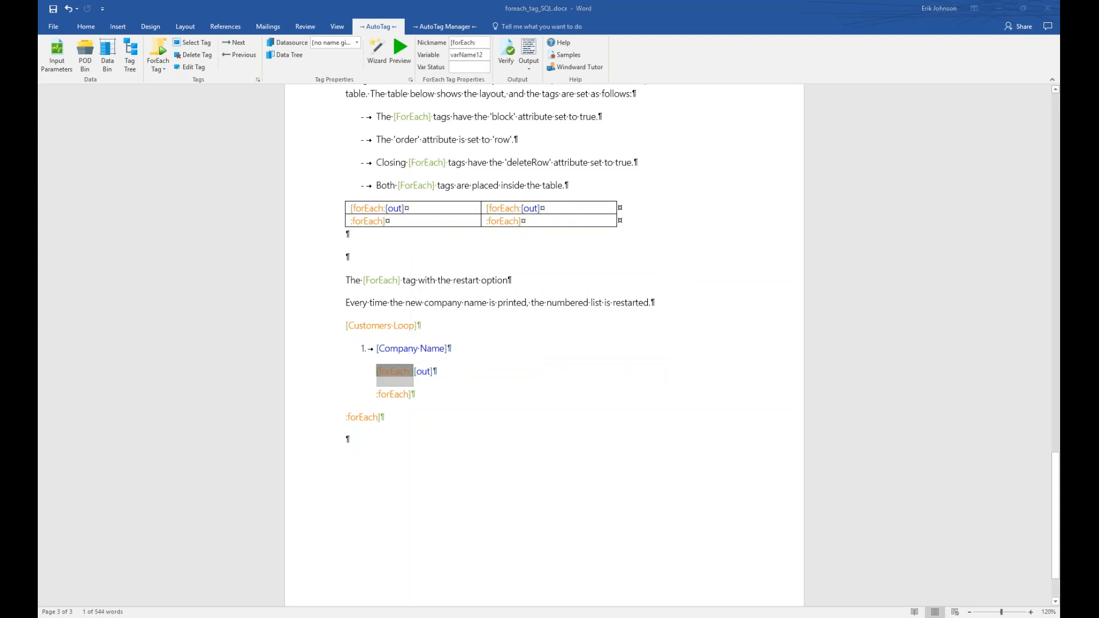
drag(1056, 119, 1058, 199)
key(super+Right)
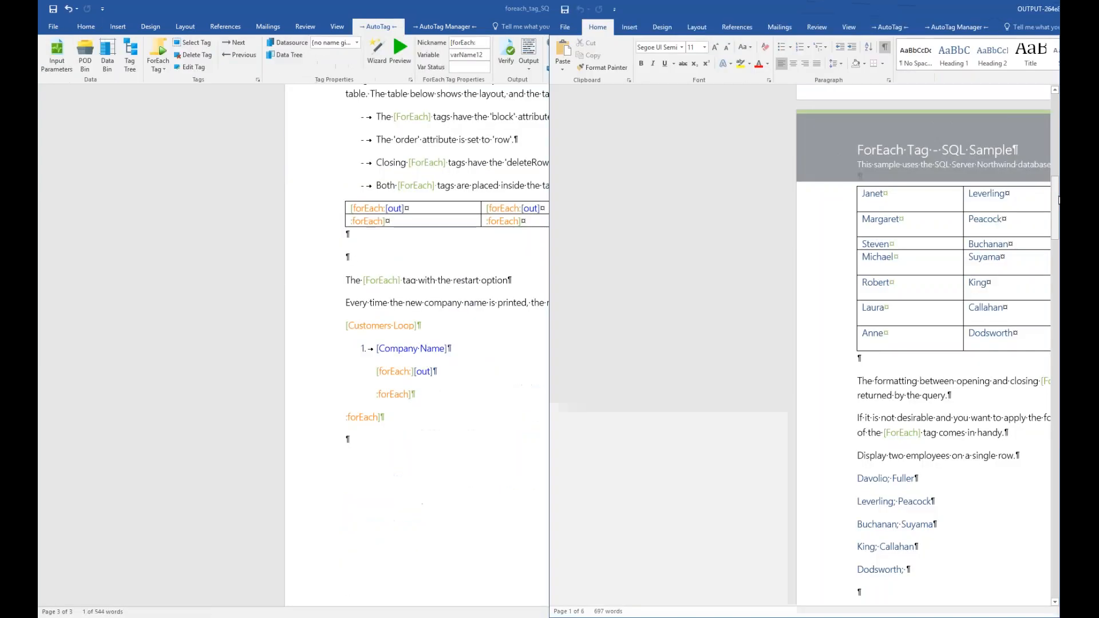
key(Return)
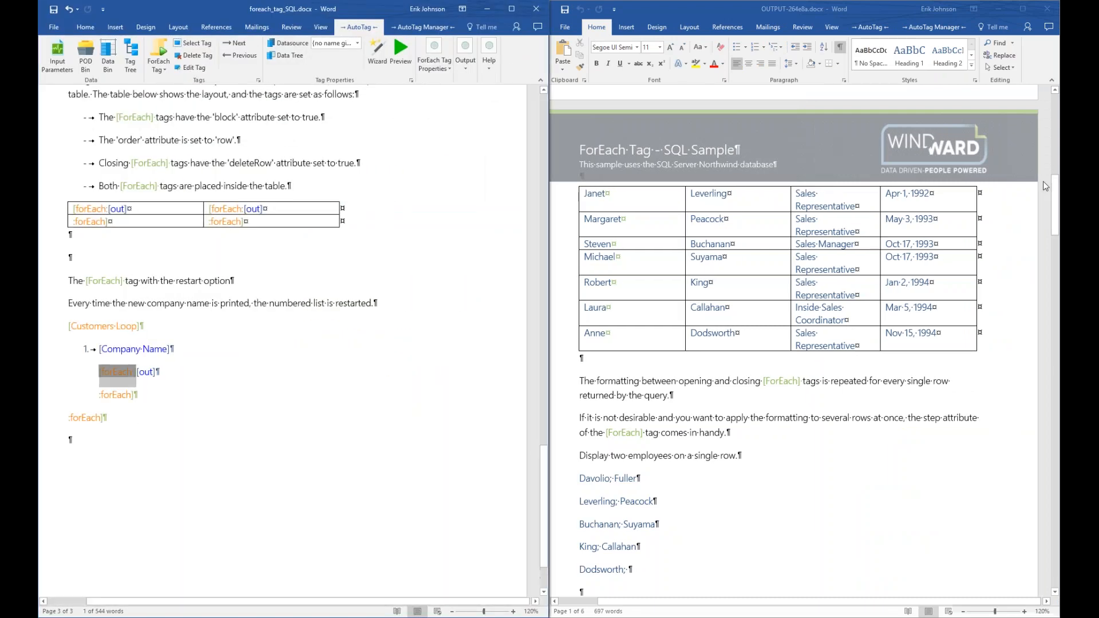
drag(1050, 194, 1053, 390)
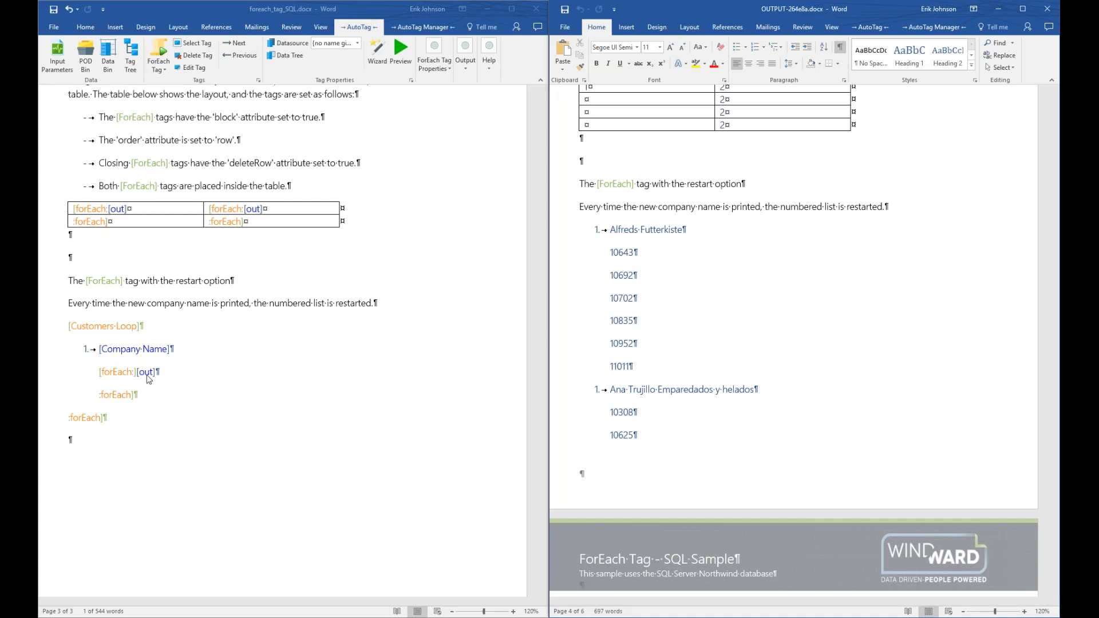
- Trace the Customers Loop, Company Name, nested forEach and out tags in the template against the generated company and order lists
click(111, 330)
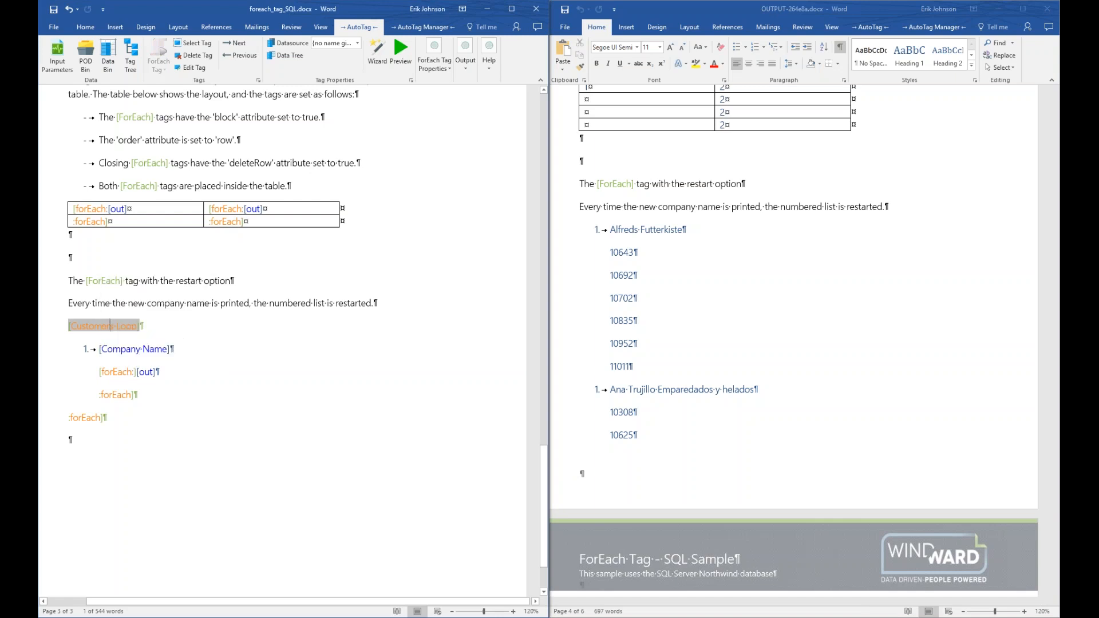
click(121, 372)
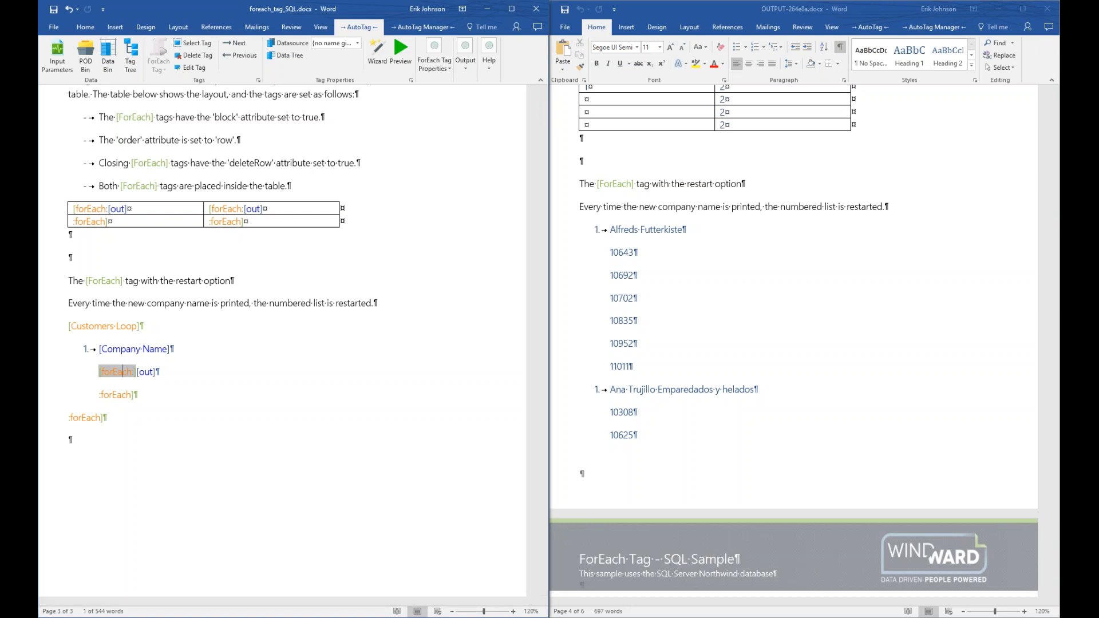
click(113, 326)
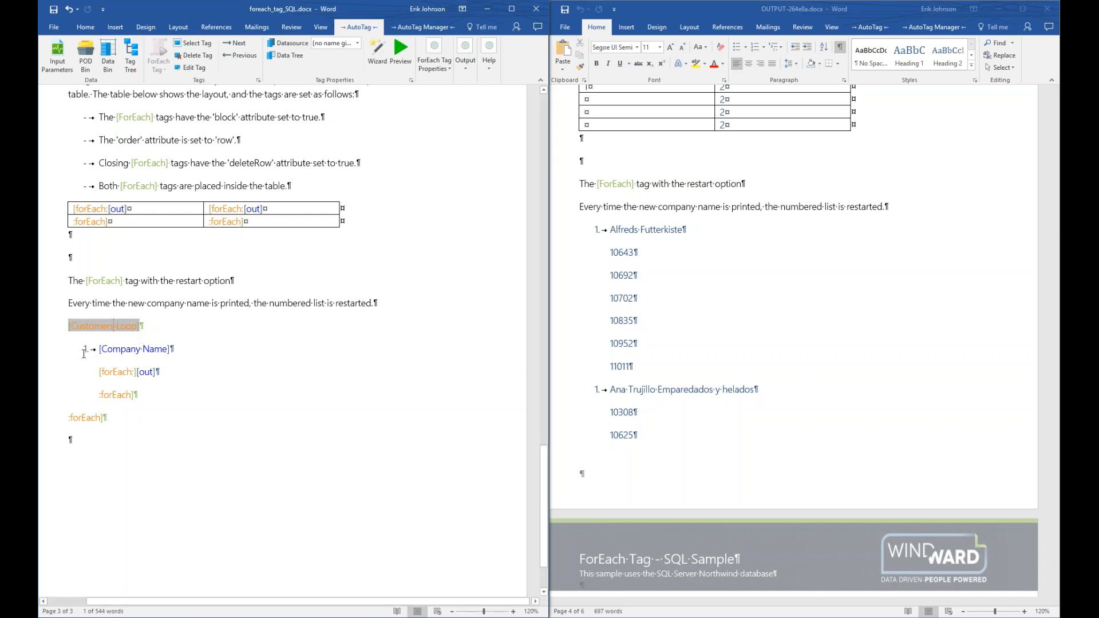
click(126, 348)
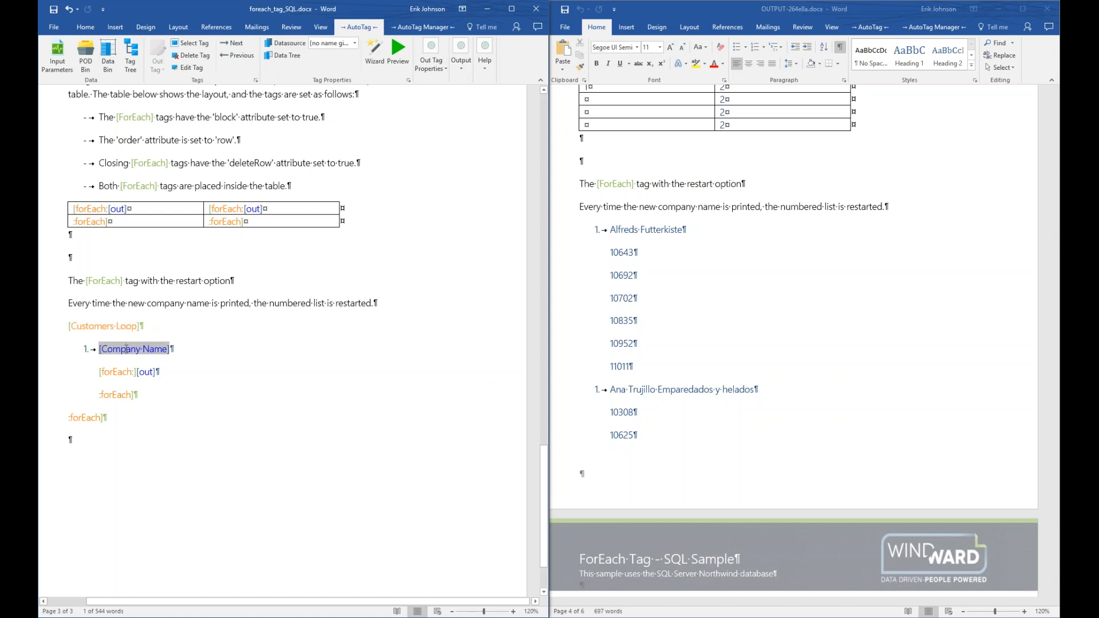
click(121, 370)
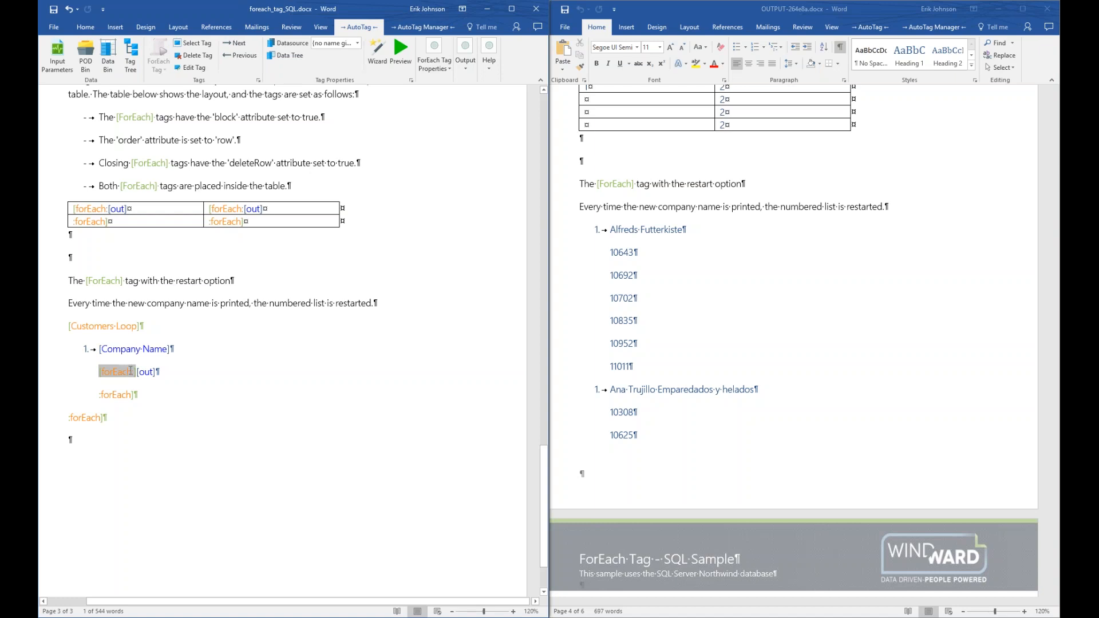
click(153, 372)
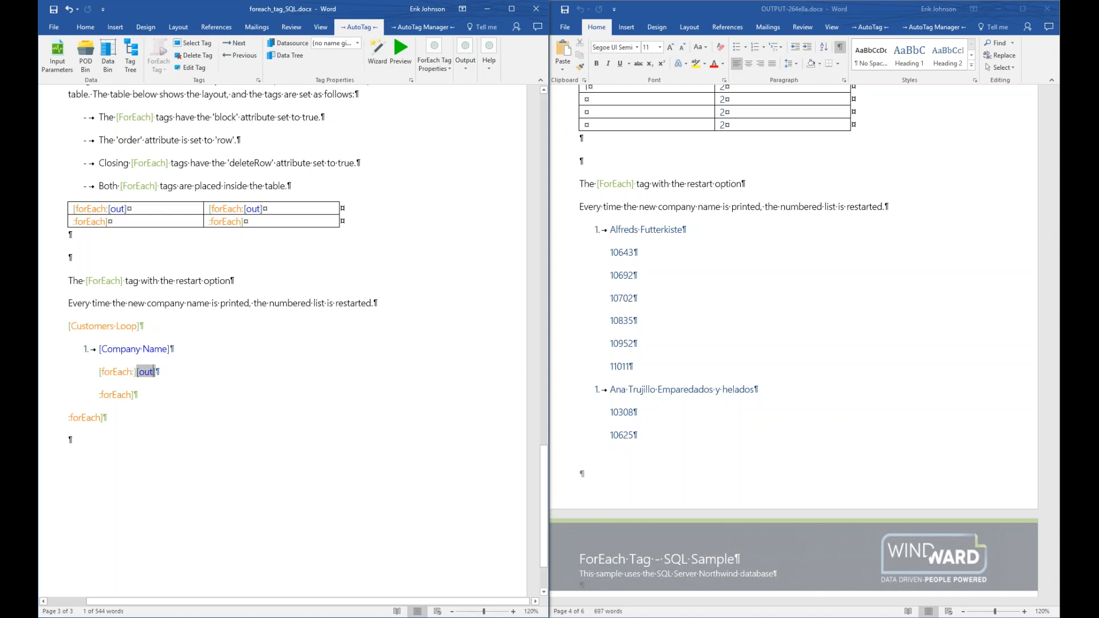
- Review the nested forEach tag's select and its relation to the outer Customers Loop tag
mouse_move(124, 370)
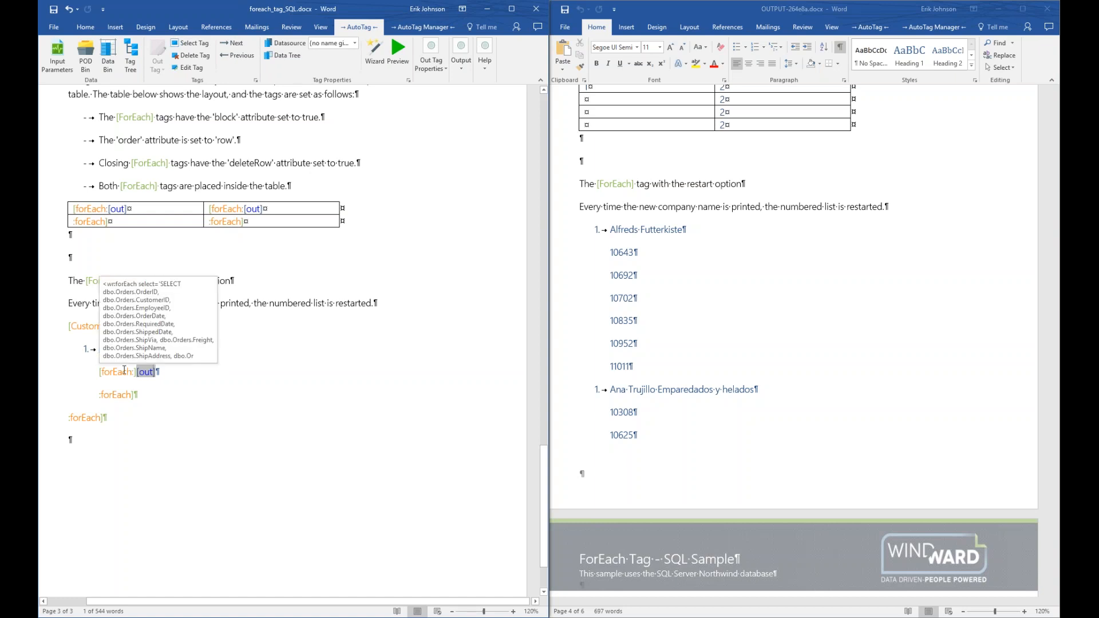
mouse_move(157, 350)
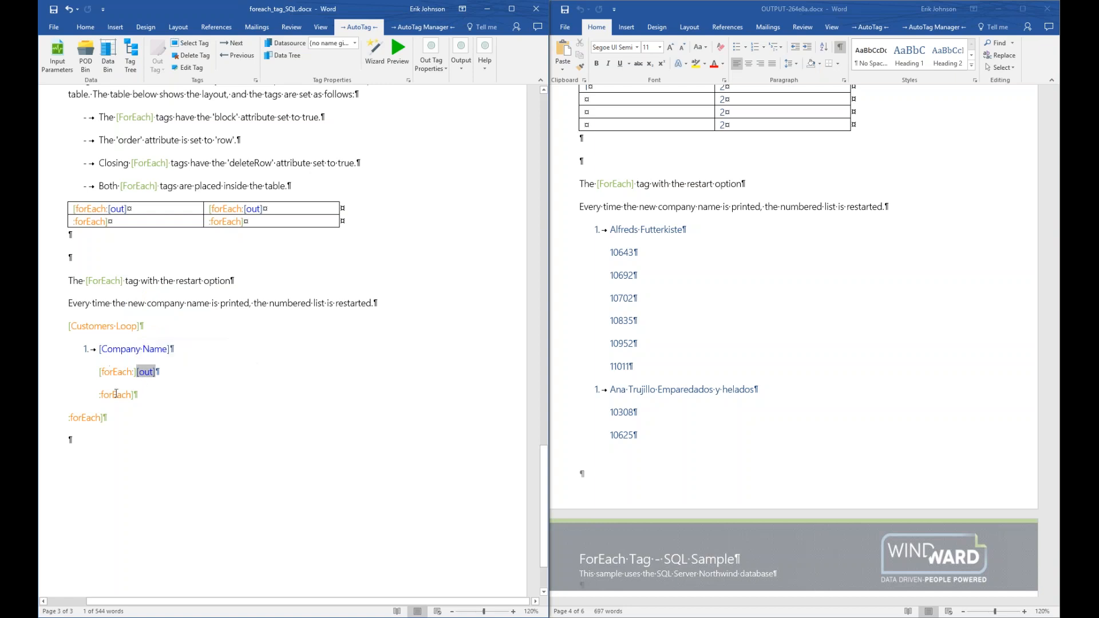
mouse_move(116, 394)
mouse_move(122, 365)
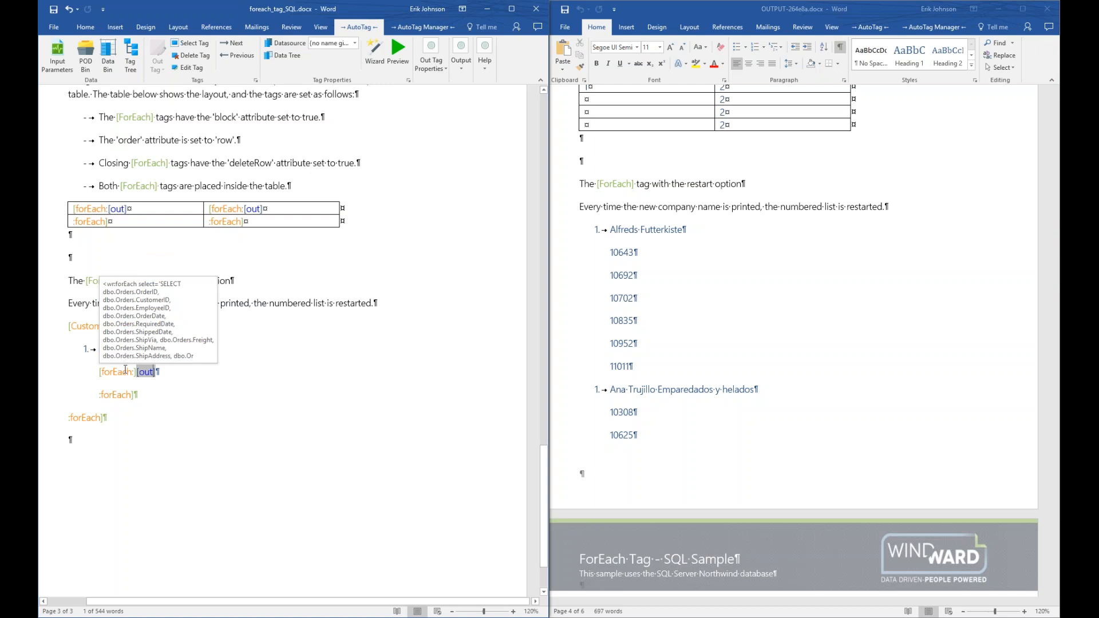
click(114, 326)
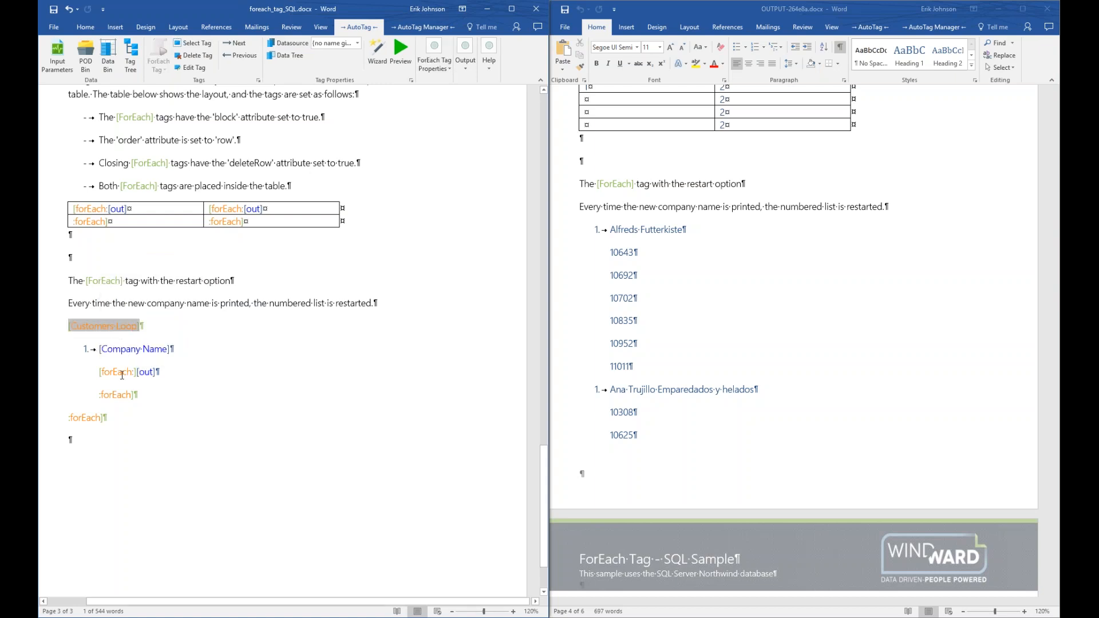
click(122, 373)
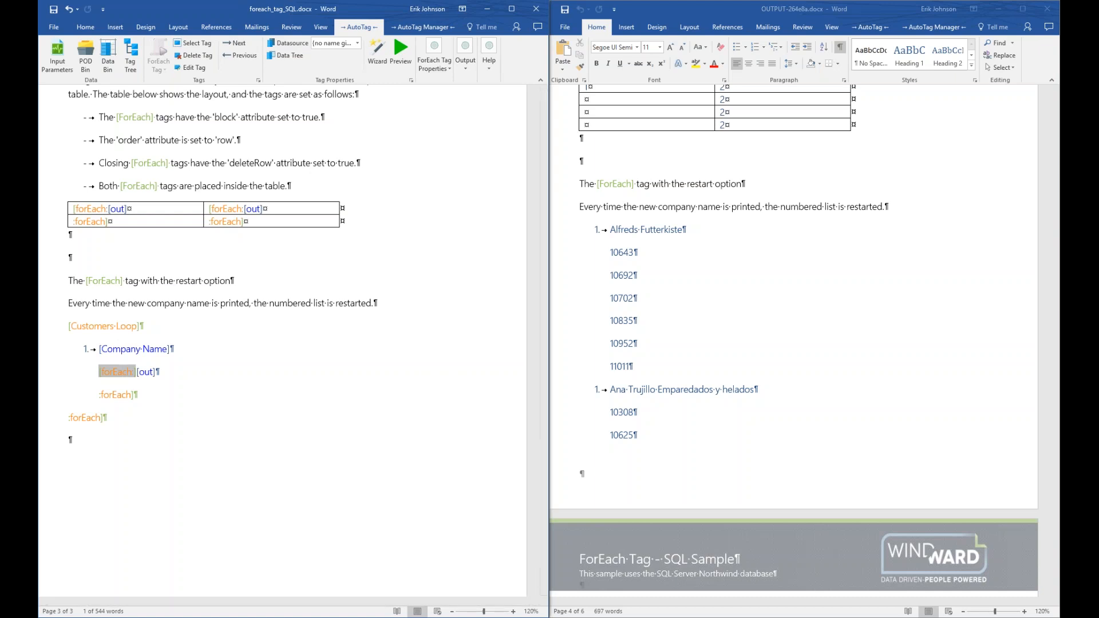
- Close the generated output and bring the maximized template to the status variable table on page 2
click(1054, 11)
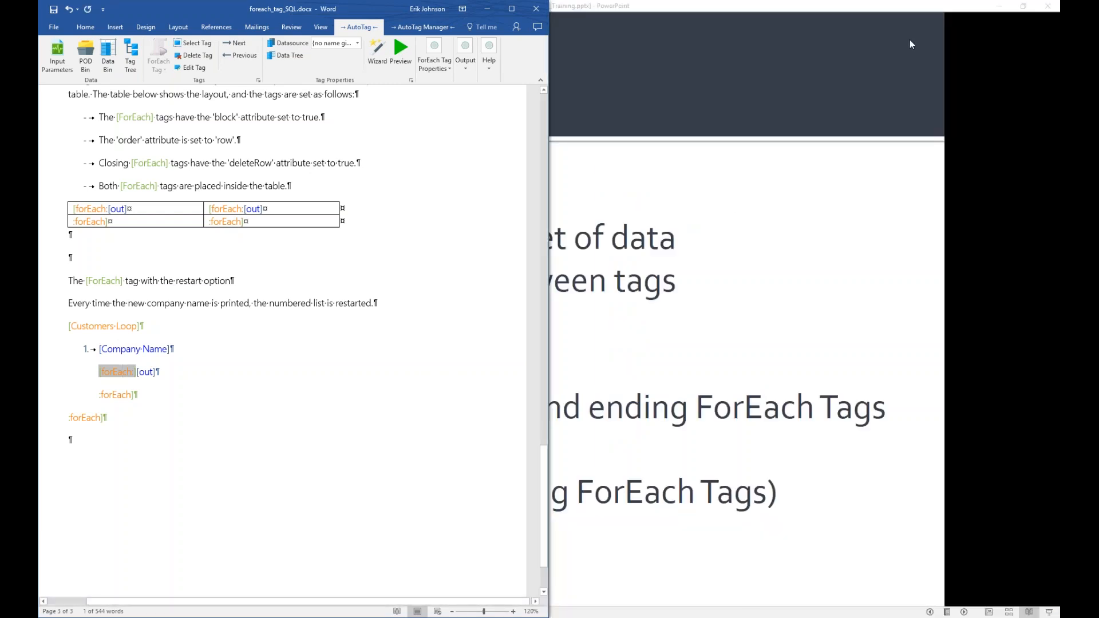
double_click(512, 11)
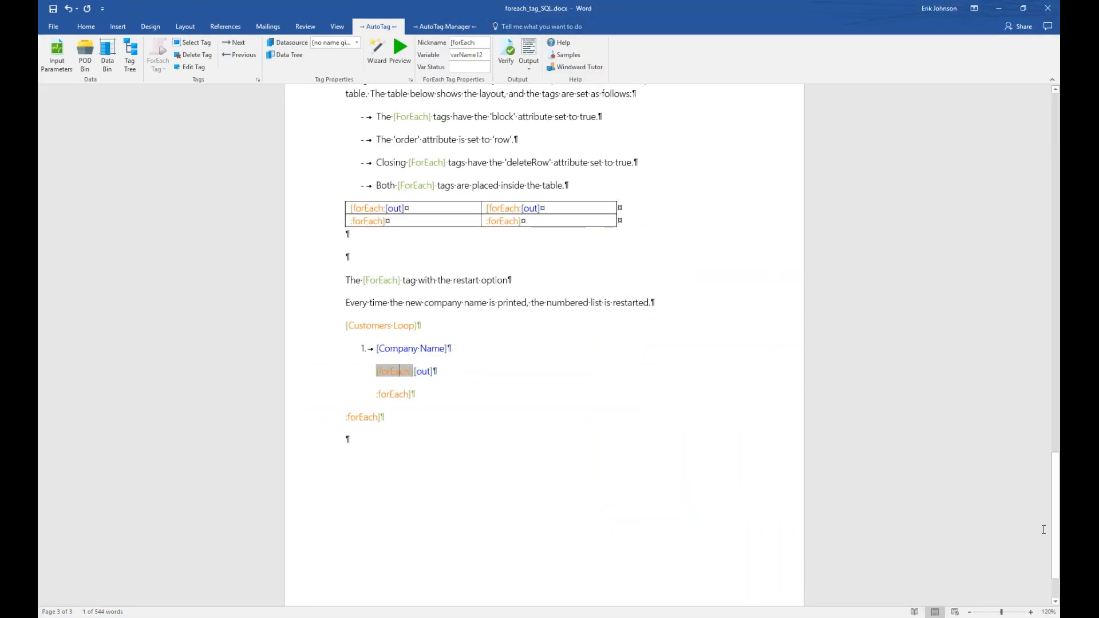
scroll(1038, 448, up, 7)
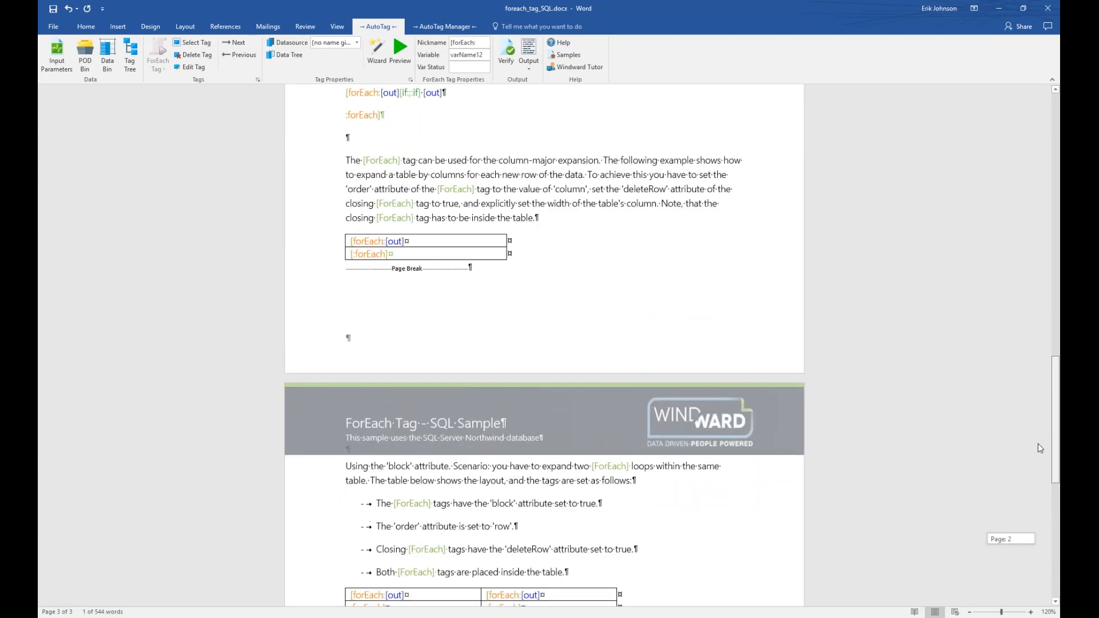
scroll(1038, 441, up, 3)
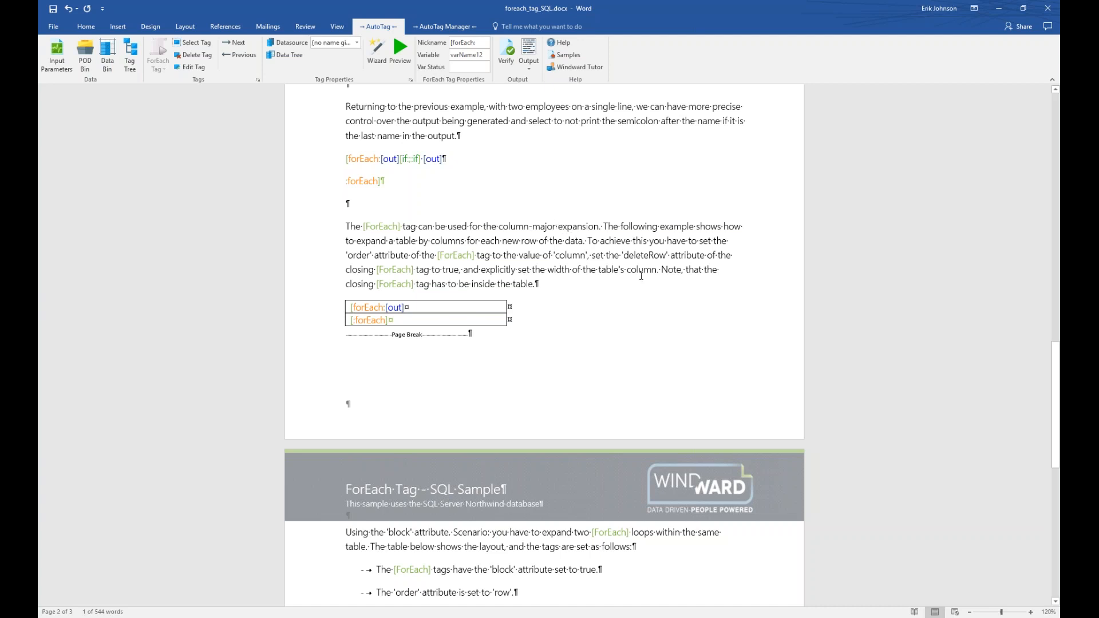
scroll(1046, 381, up, 3)
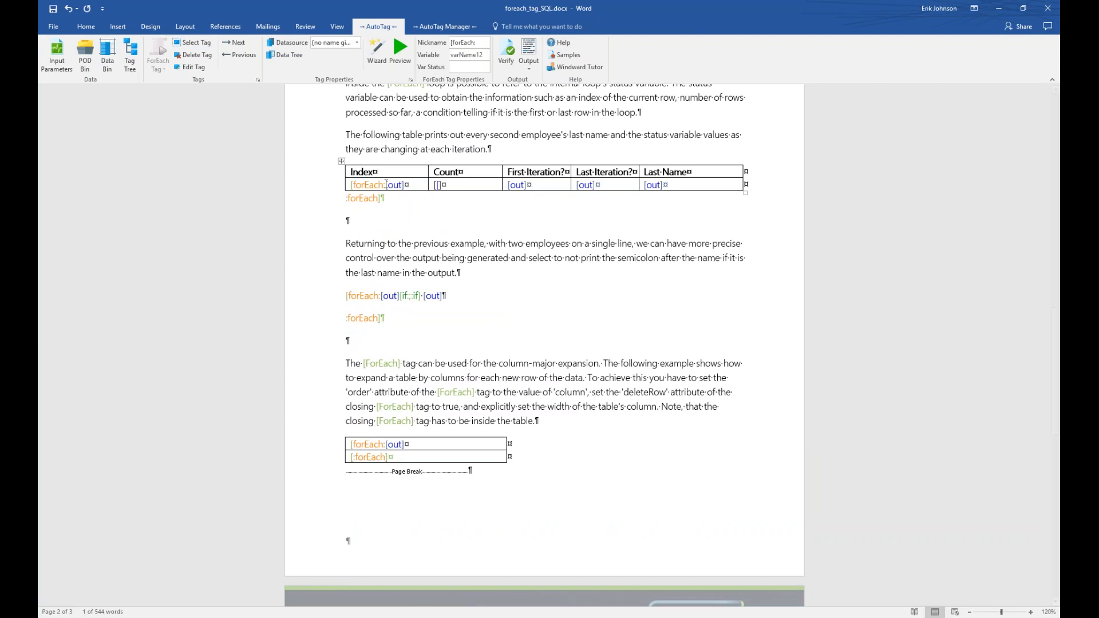
- Inspect the forEach and out tags of the status variable table and the forEach tag of the column-major expansion table
click(369, 185)
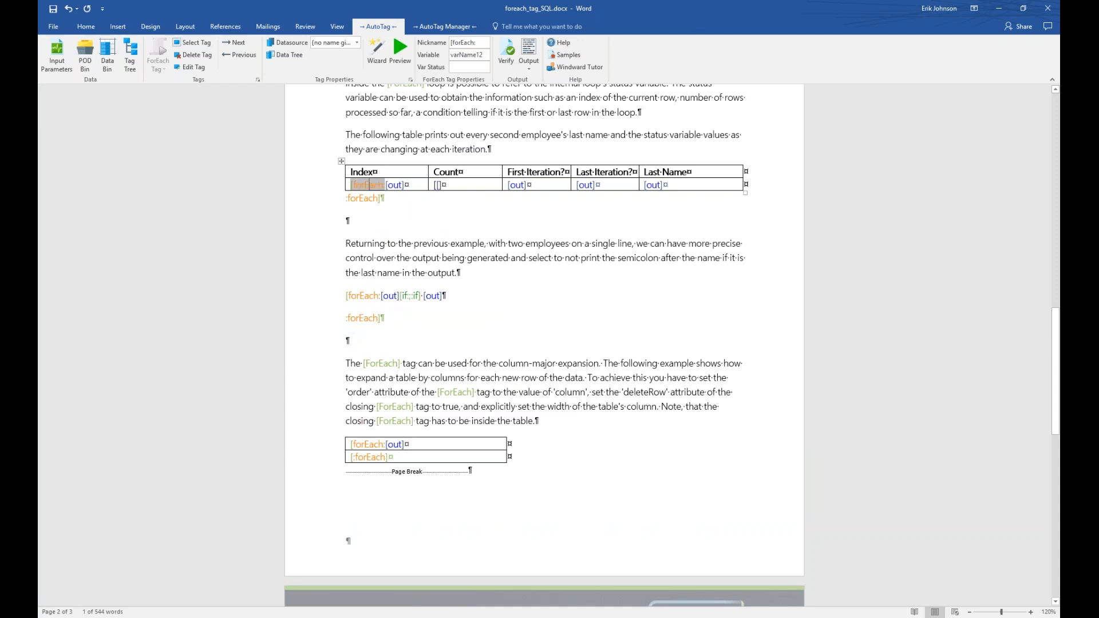
click(394, 184)
click(438, 185)
click(517, 185)
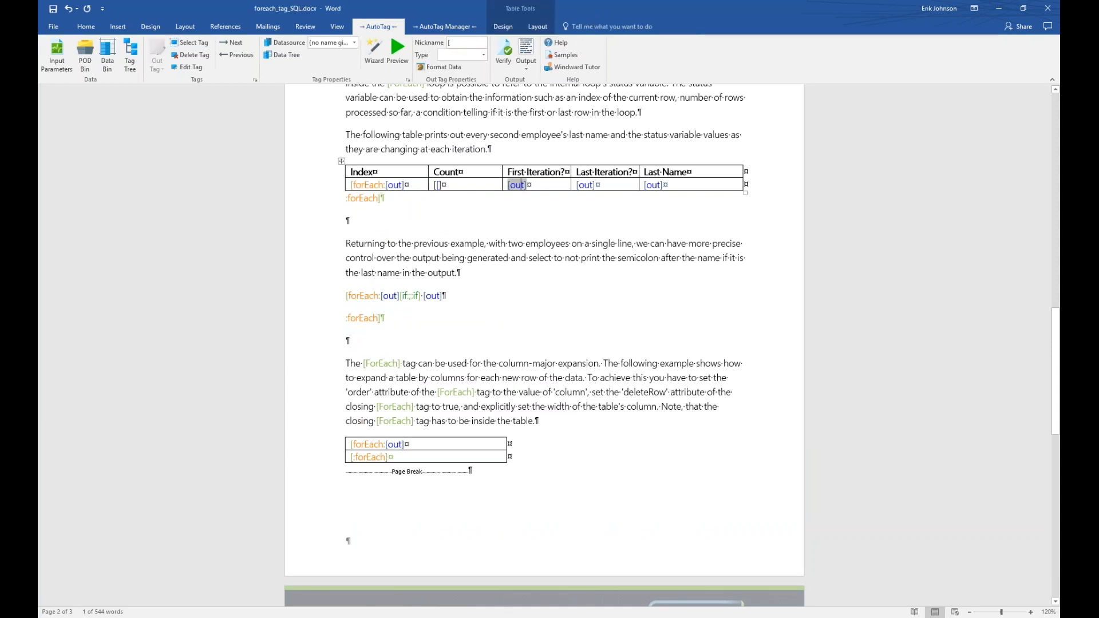
click(588, 185)
click(367, 198)
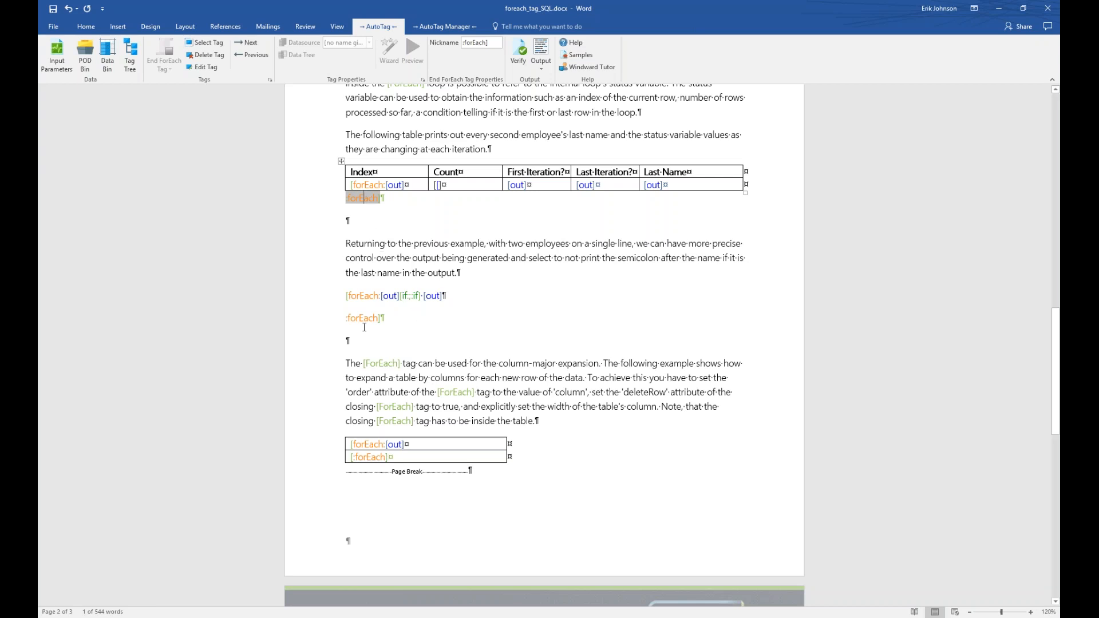
click(371, 446)
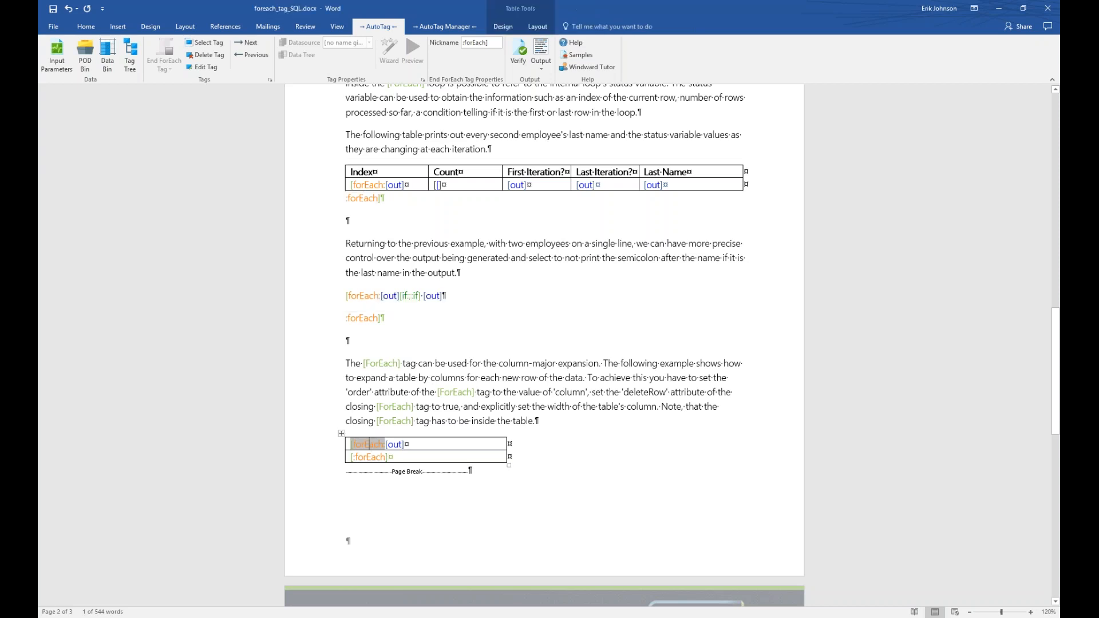
- Inspect the out tag and the closing forEach tag of the column-major expansion table
click(401, 444)
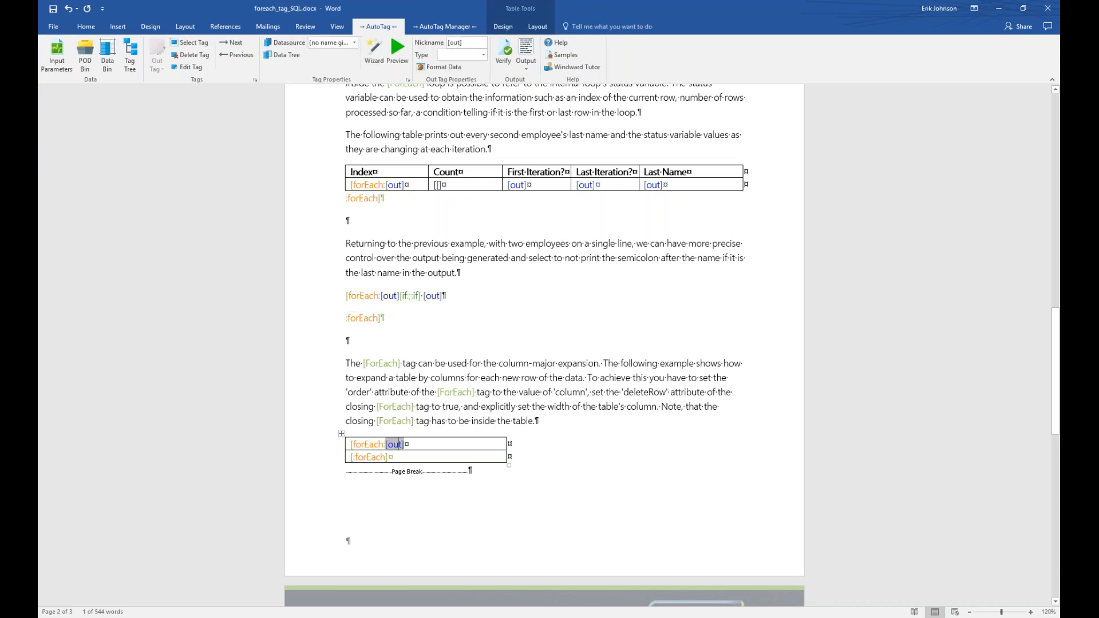
click(366, 458)
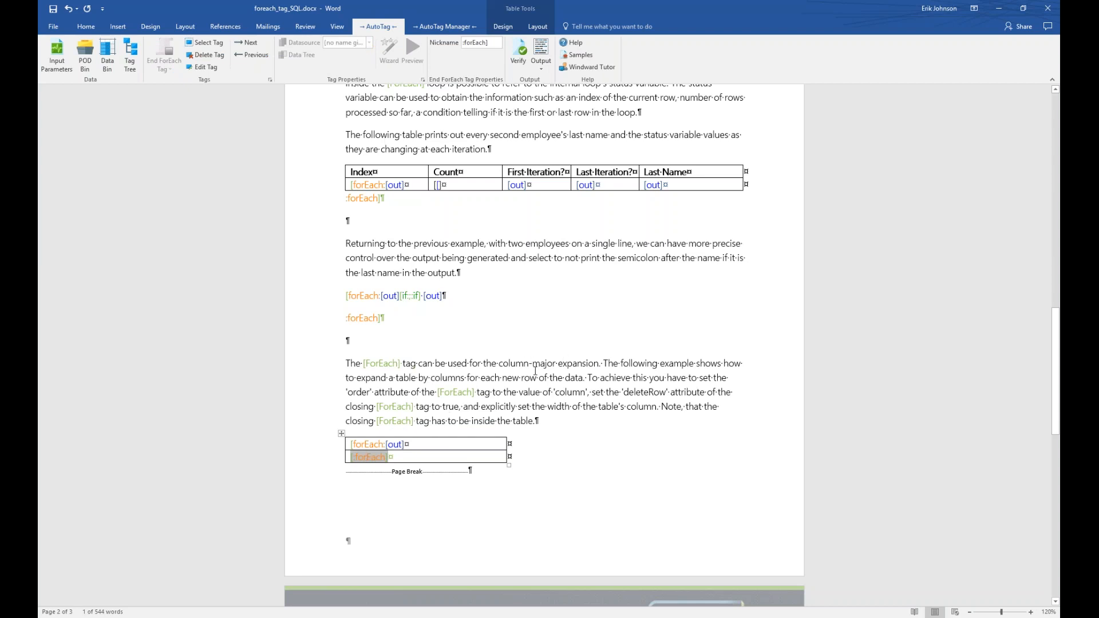
mouse_move(365, 455)
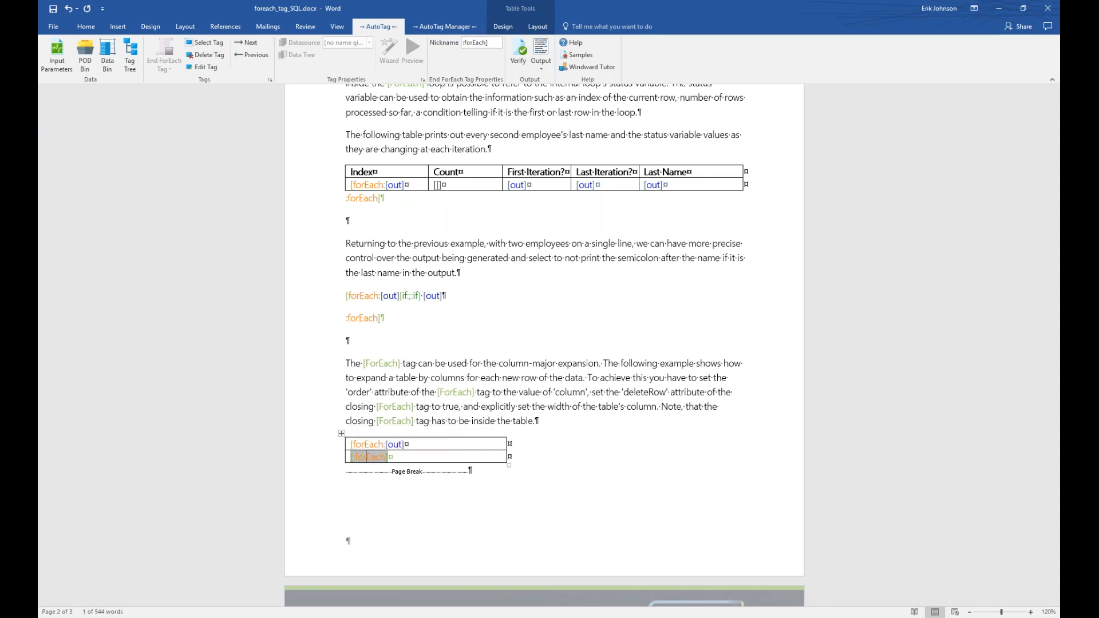
- Preview the select results of the column-major table's opening forEach tag with all columns in view, and close them
click(366, 444)
mouse_move(367, 444)
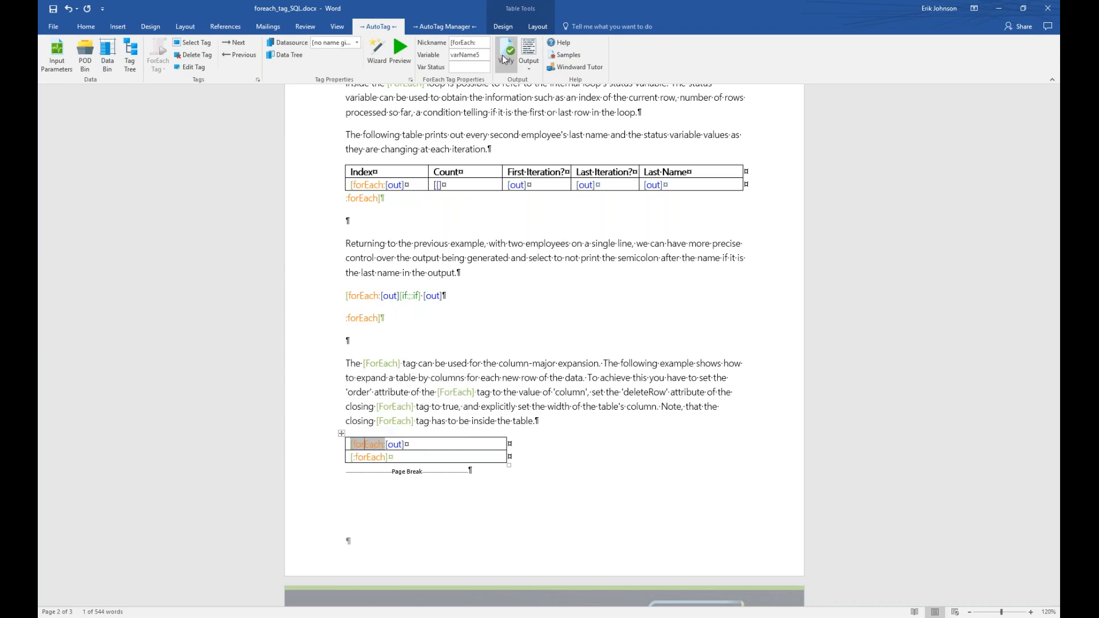
click(401, 49)
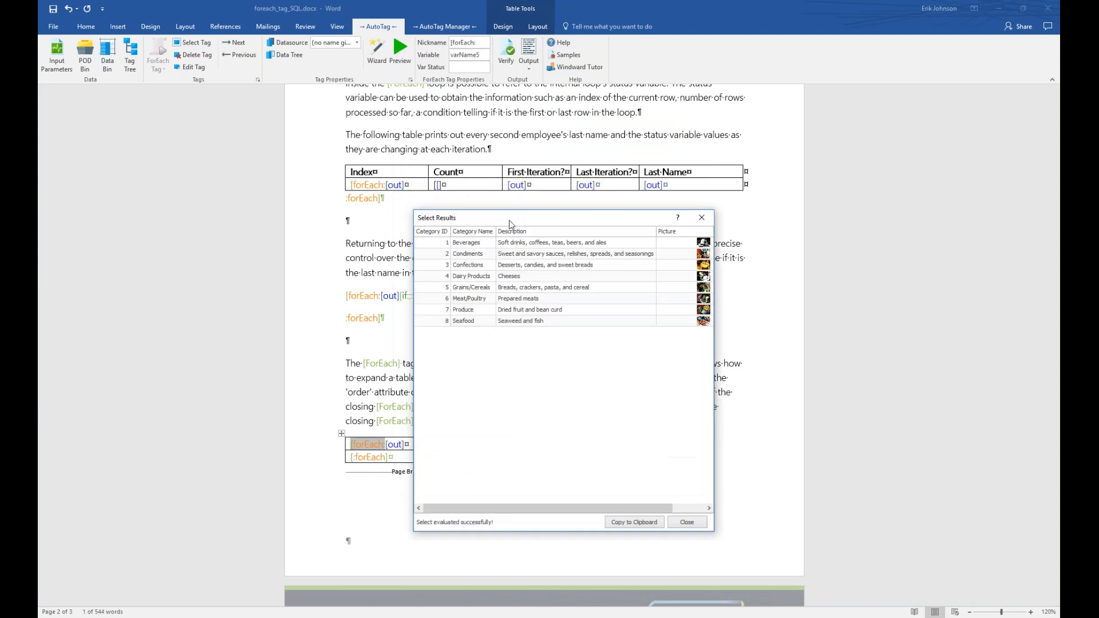
drag(767, 373, 805, 373)
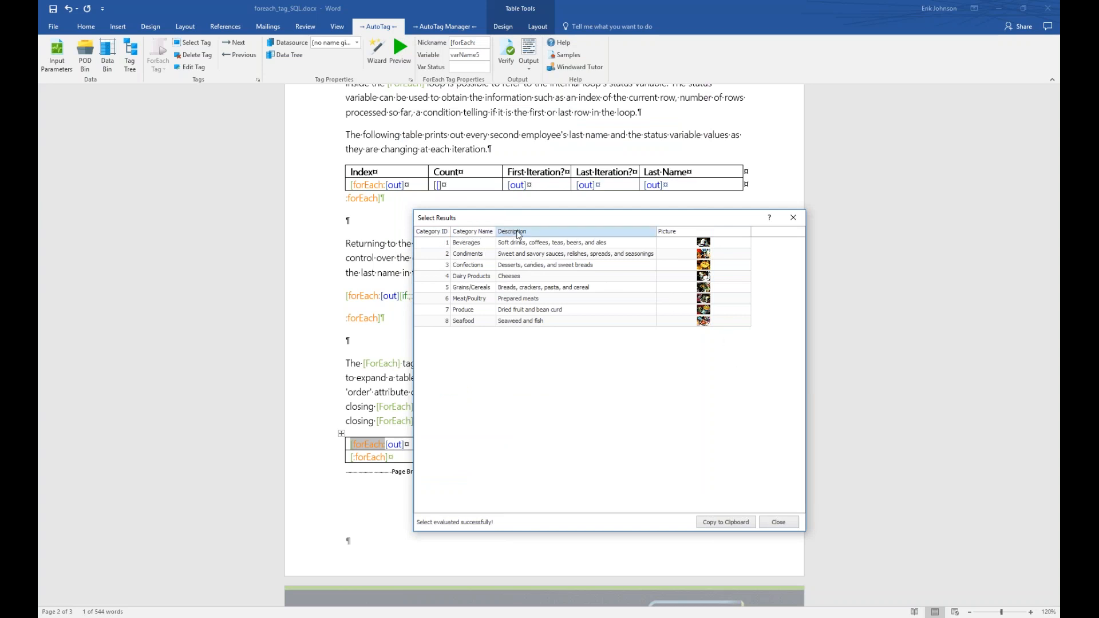
click(778, 522)
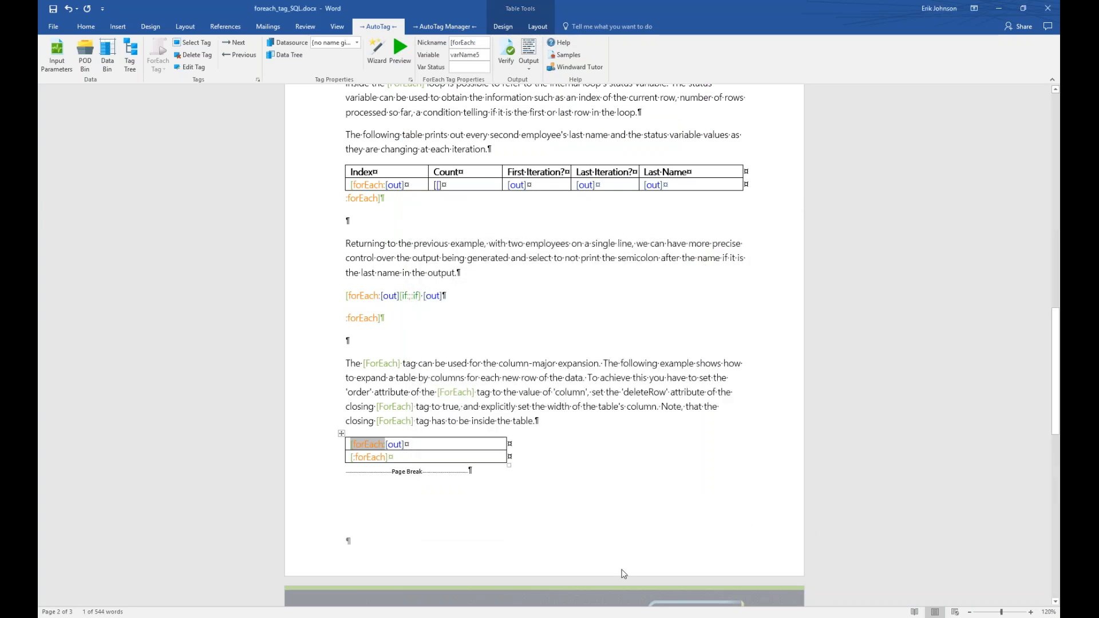
- Preview the value returned by the column-major table's out tag and close the results
click(393, 445)
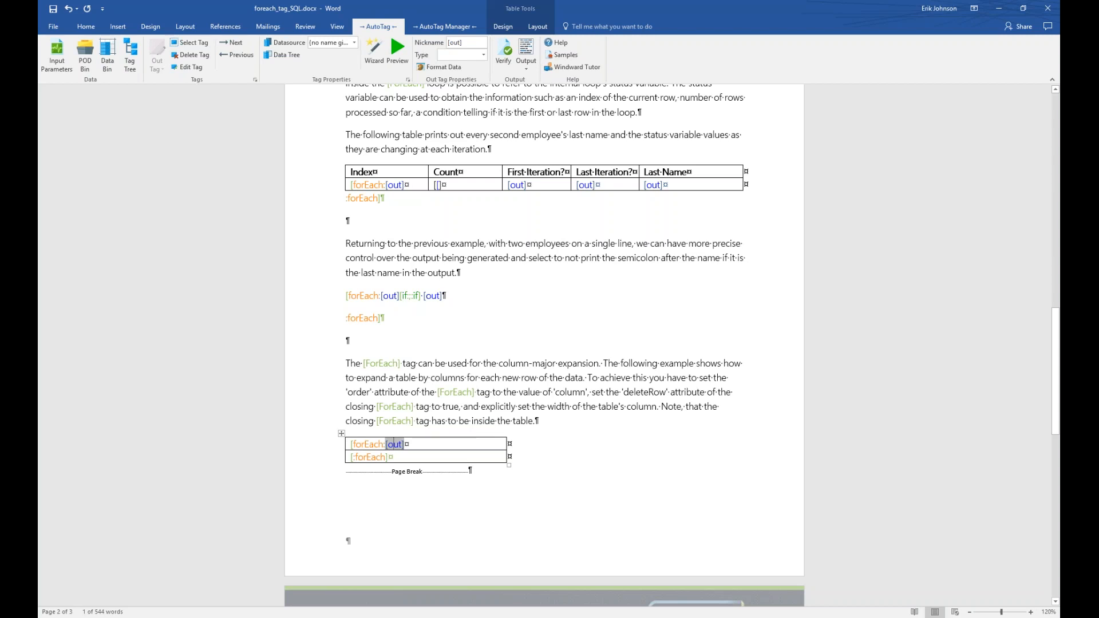
click(394, 49)
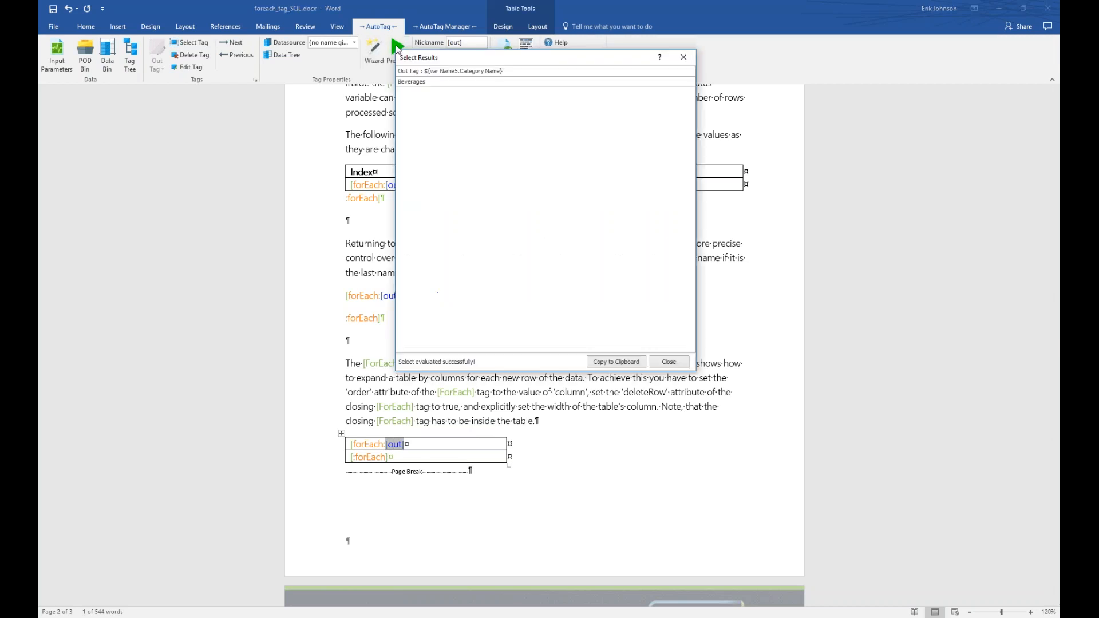
drag(479, 63, 549, 279)
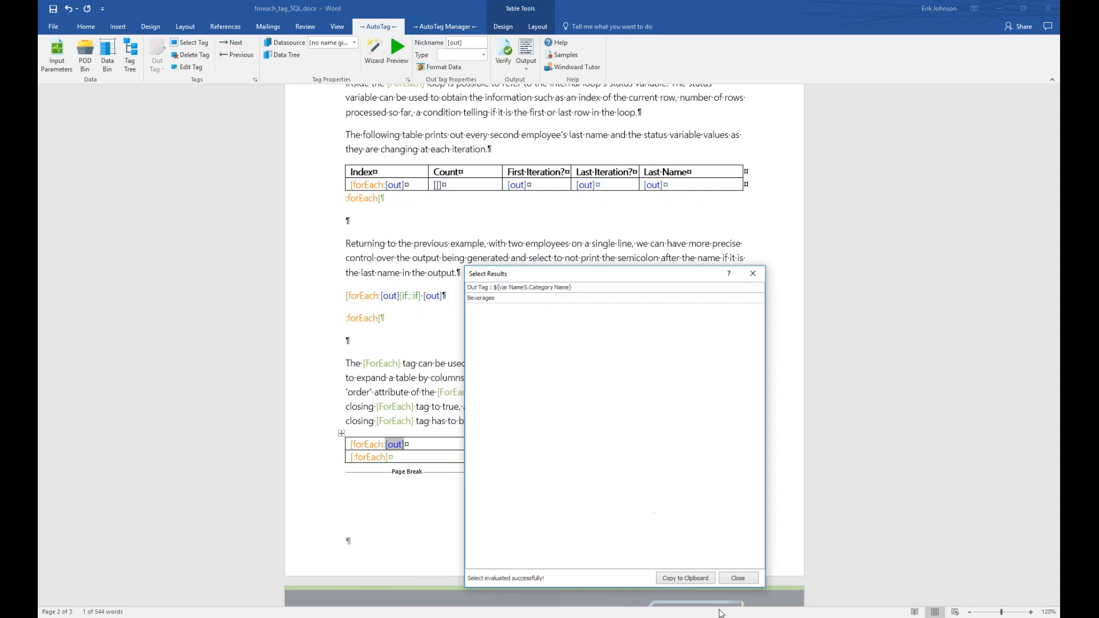
click(738, 578)
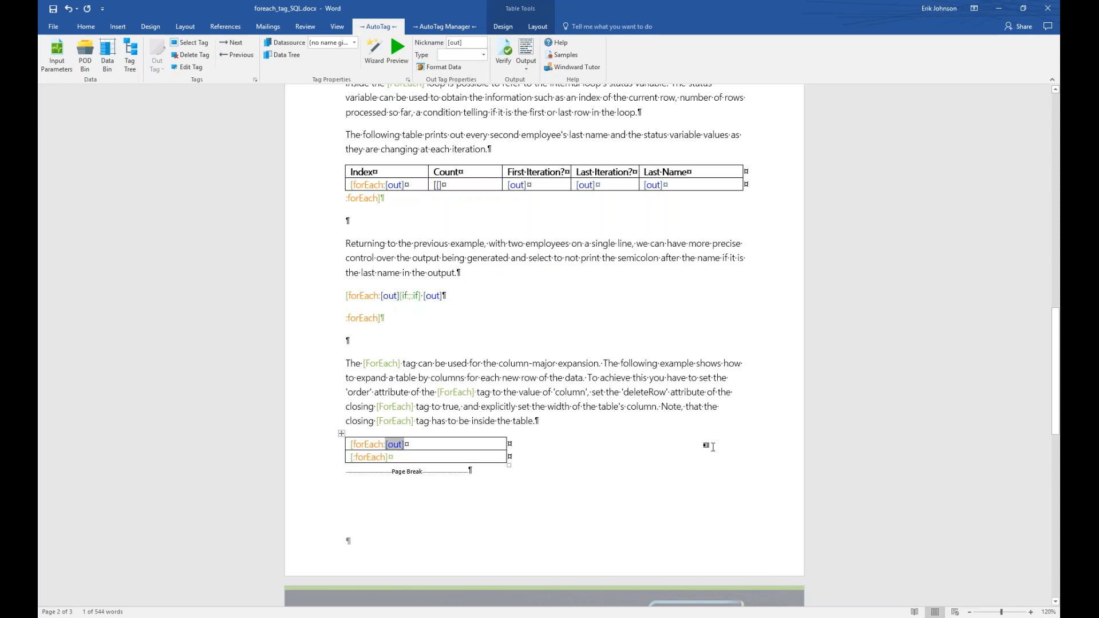
- Generate the output, place it side by side with the template and bring up its column-major category table
click(529, 53)
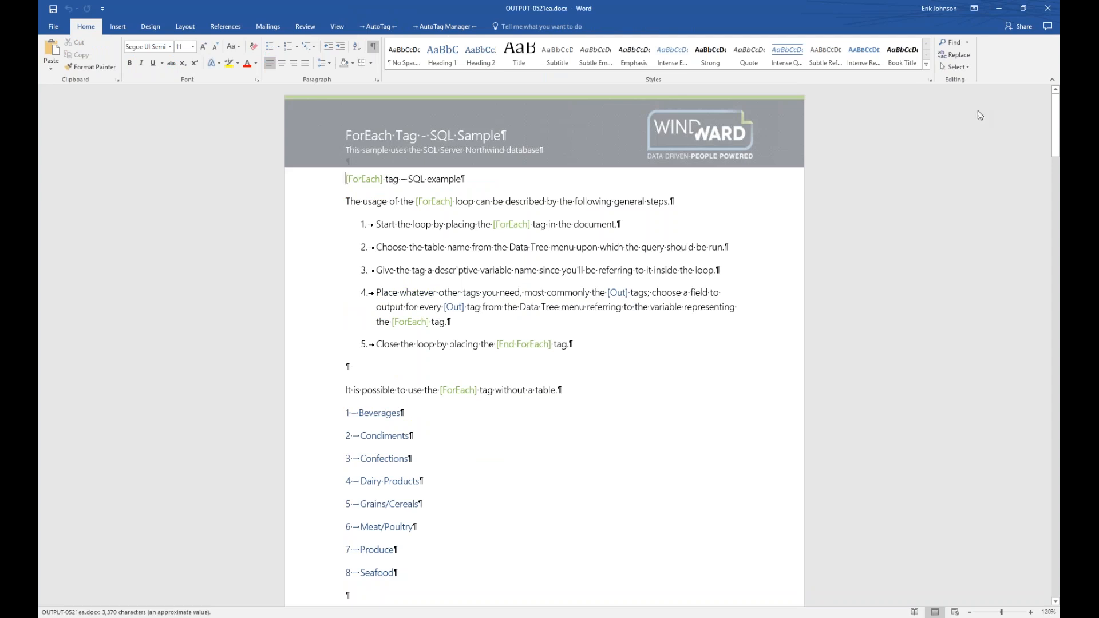
key(super+Right)
key(Return)
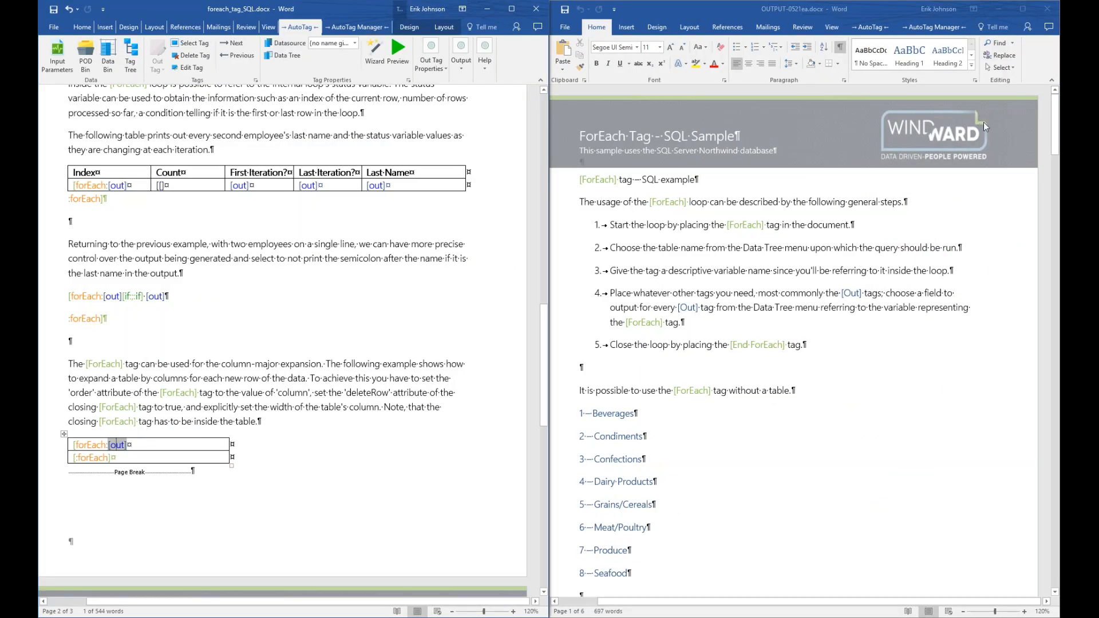
drag(1056, 117, 1056, 308)
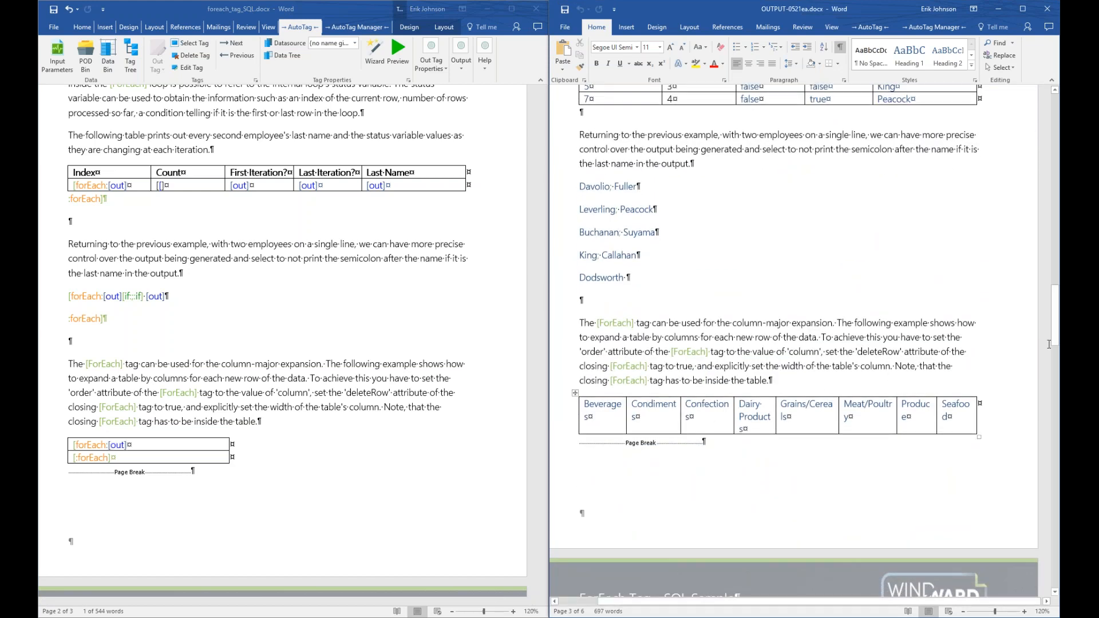
drag(1055, 339, 1055, 326)
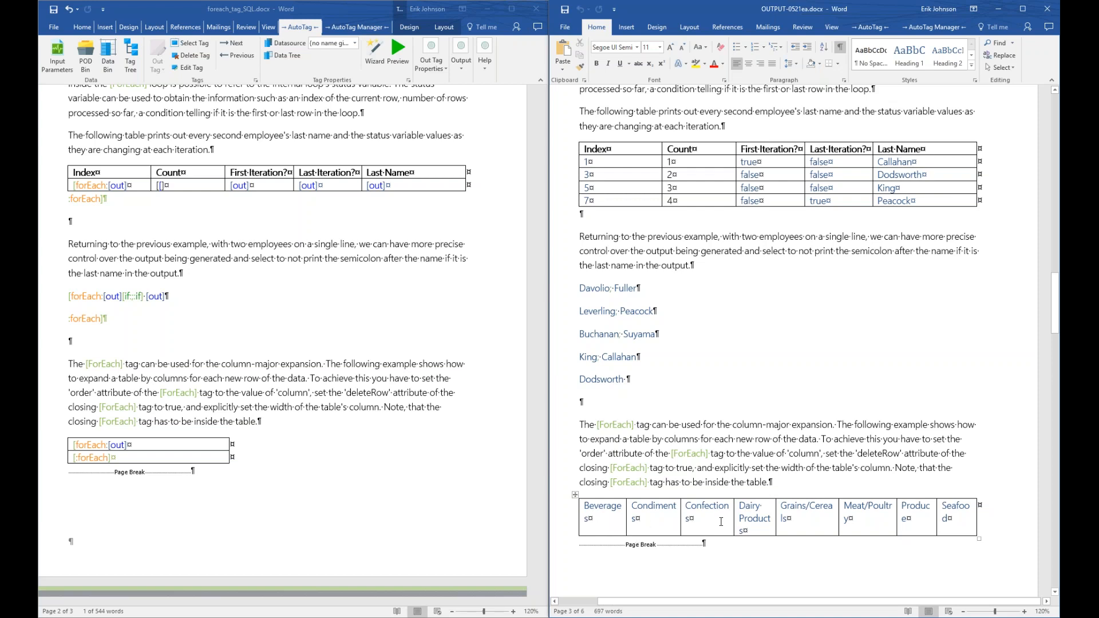
drag(1058, 300, 1058, 312)
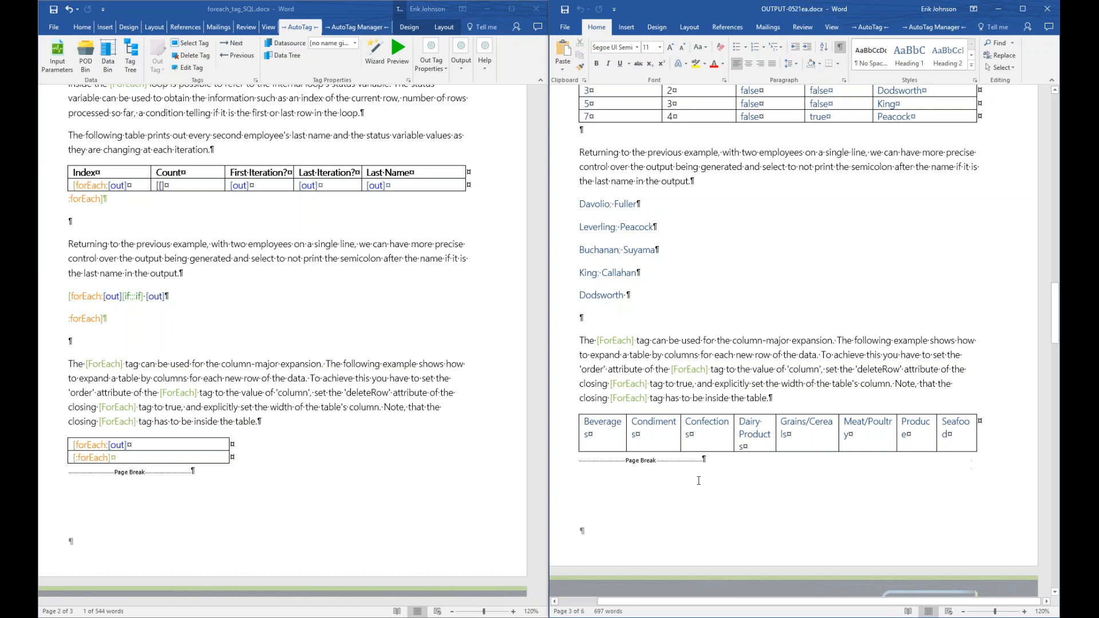
- Close the generated output, maximize the template and select the closing forEach tag of the column-major table
click(1047, 9)
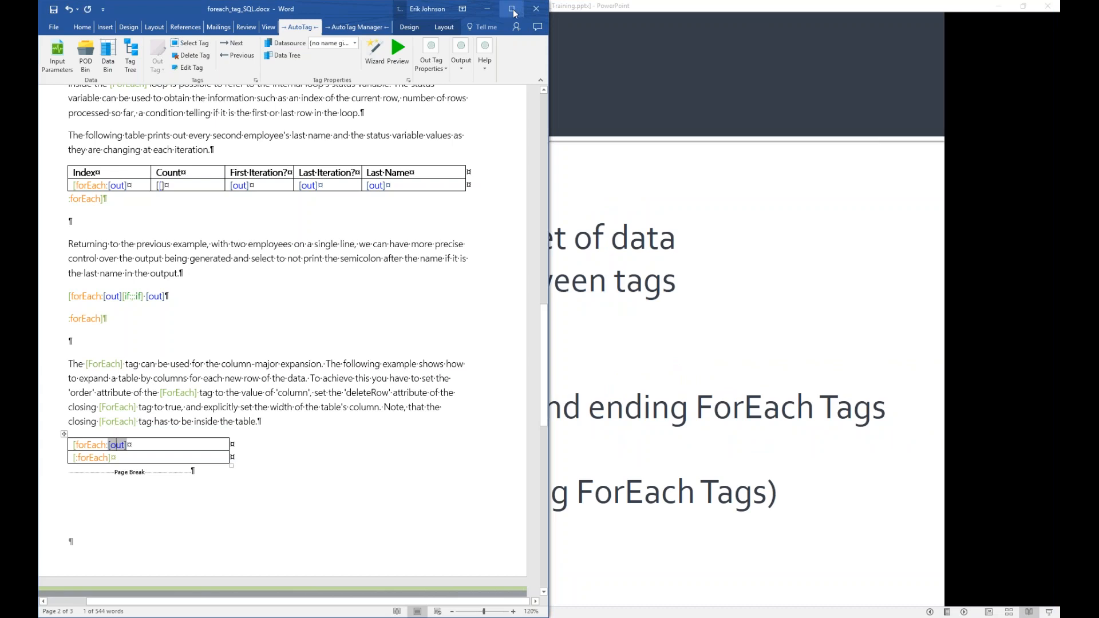
click(511, 9)
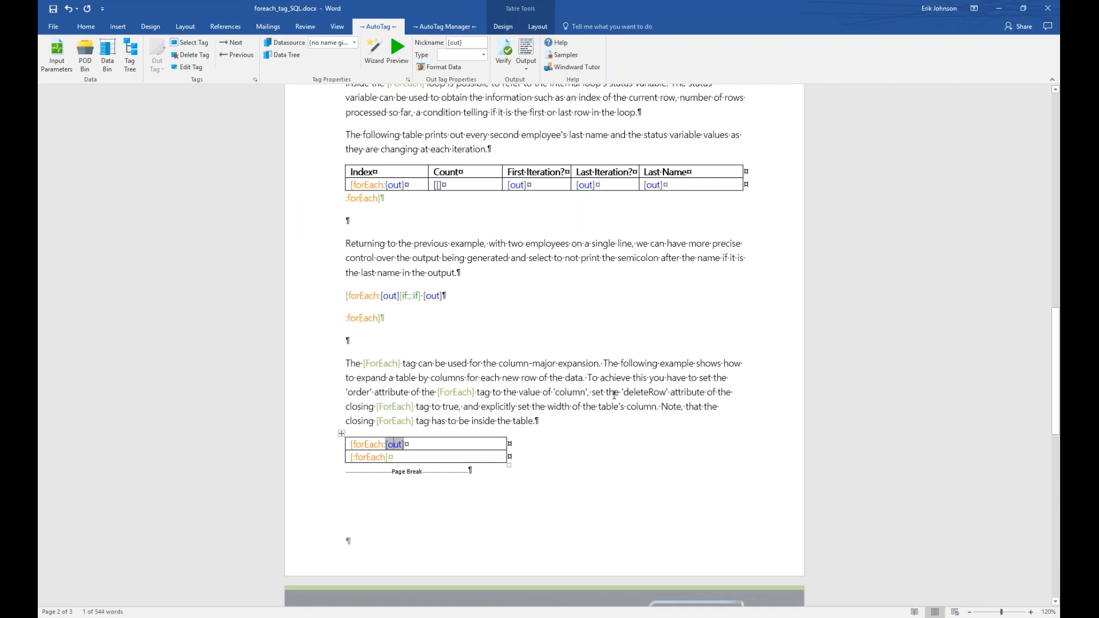
click(369, 444)
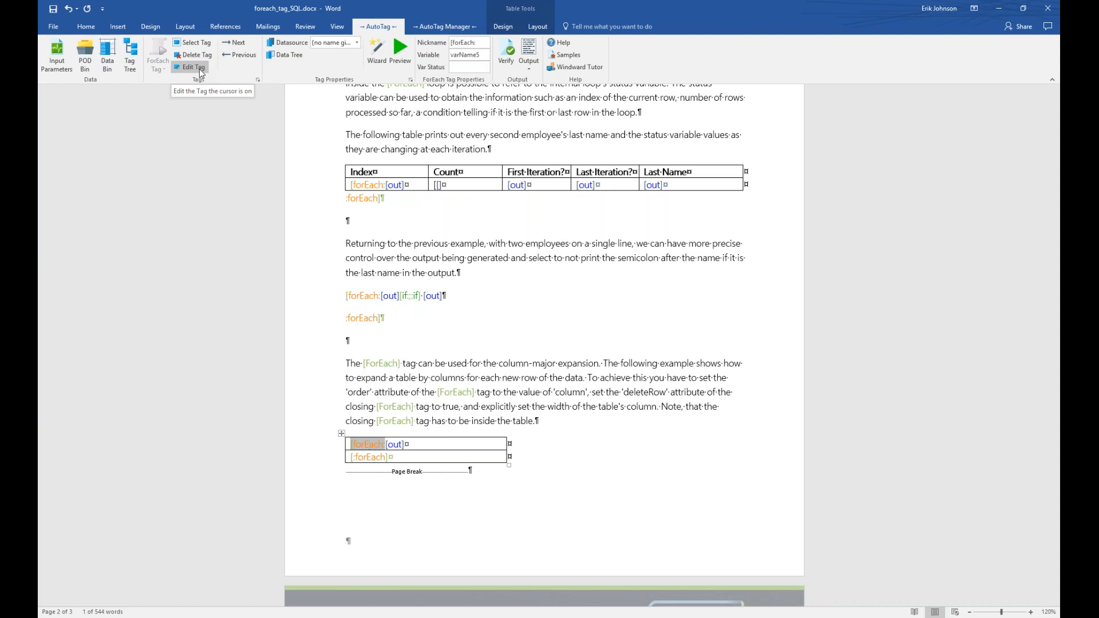
click(375, 457)
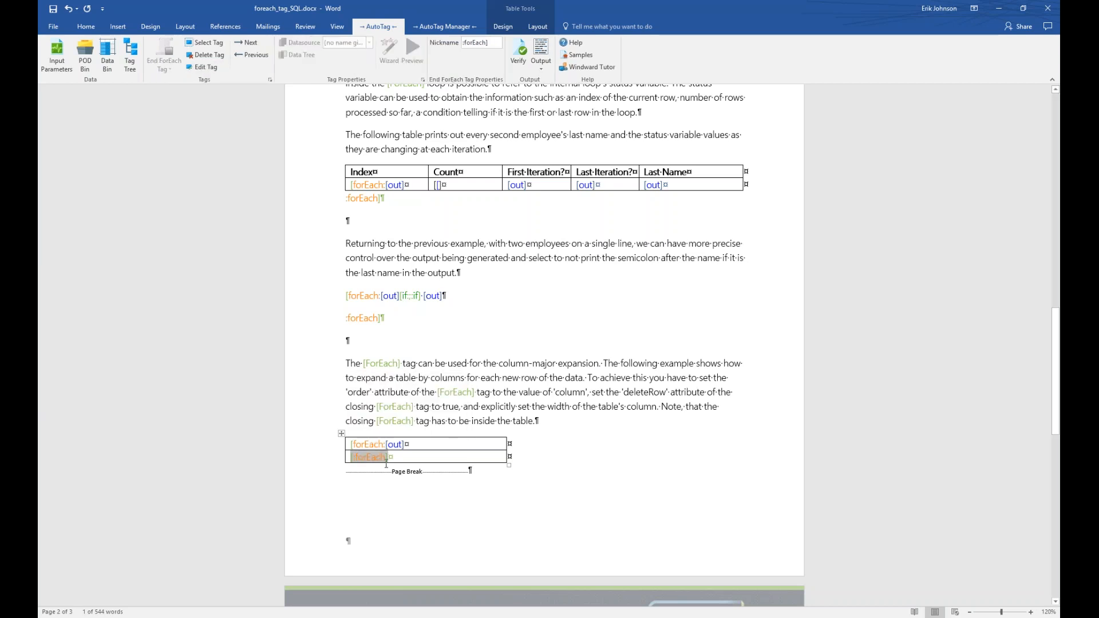
- Set the deleteRow property of the column-major table's closing forEach tag to false and save the tag
click(205, 69)
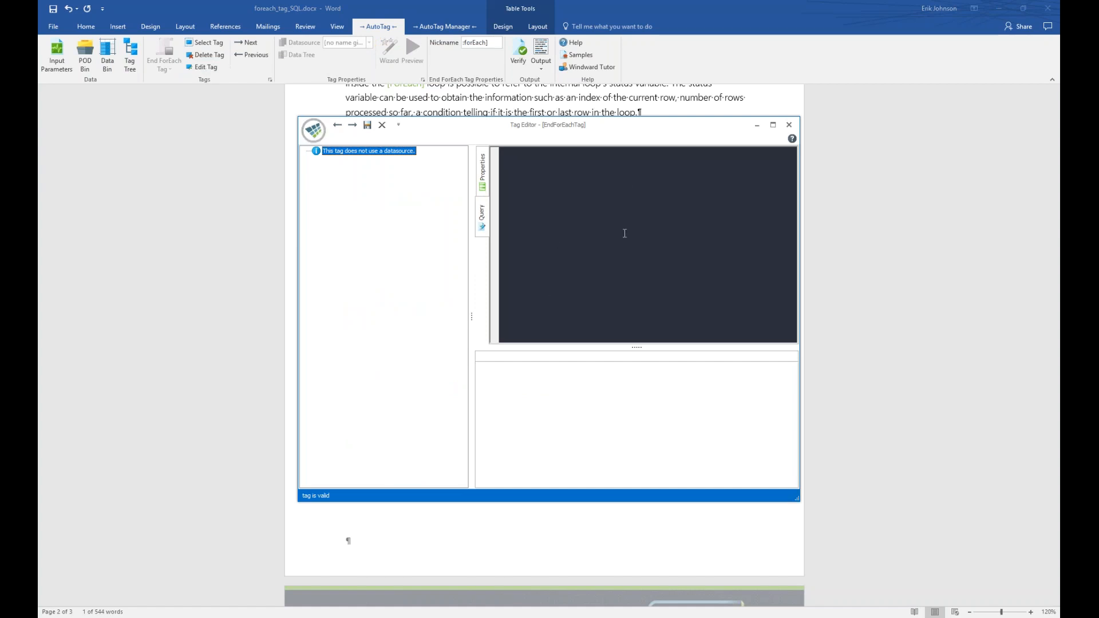
click(482, 220)
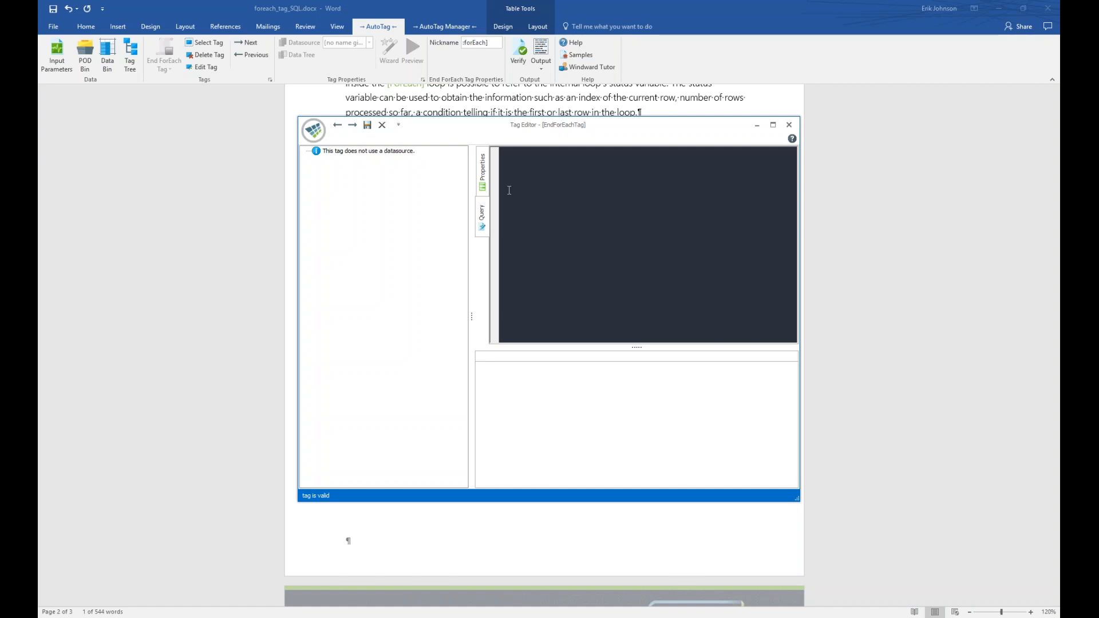
click(486, 172)
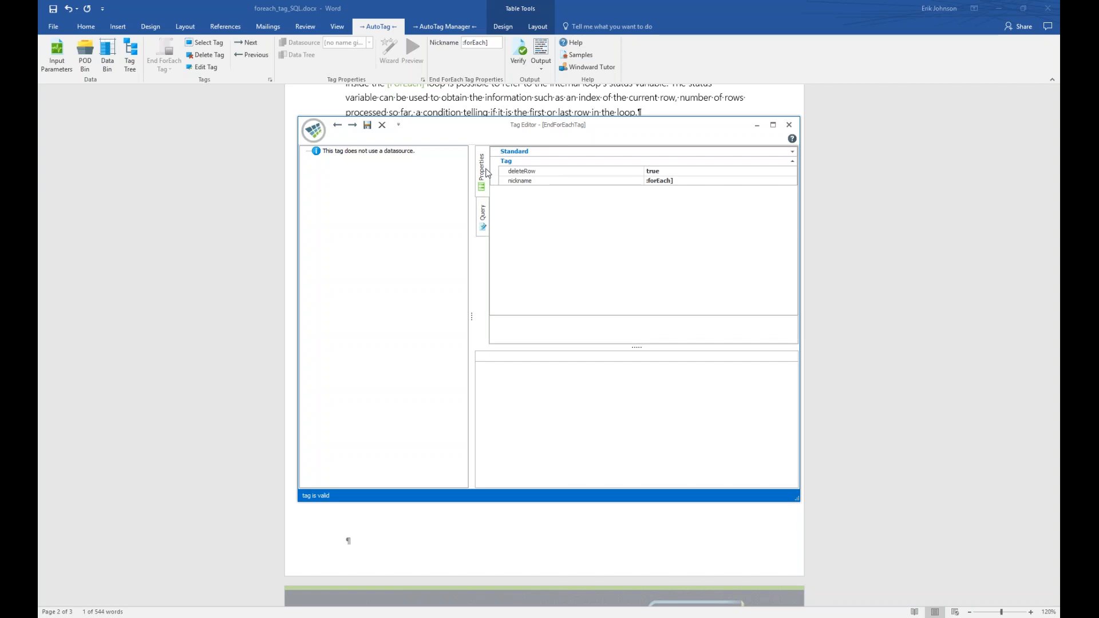
click(546, 175)
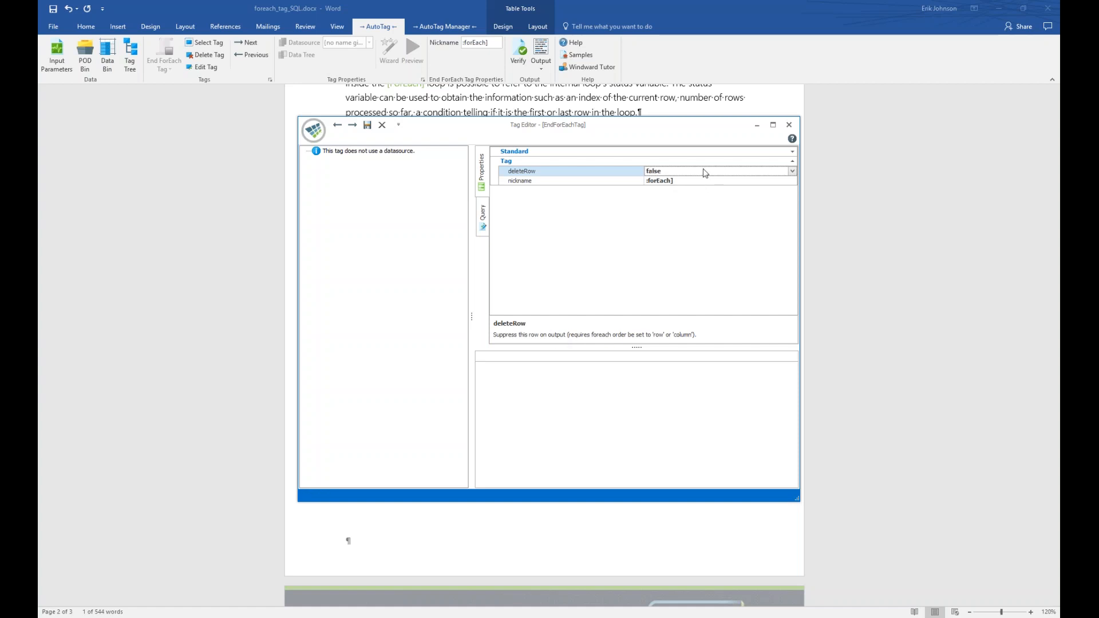
click(367, 125)
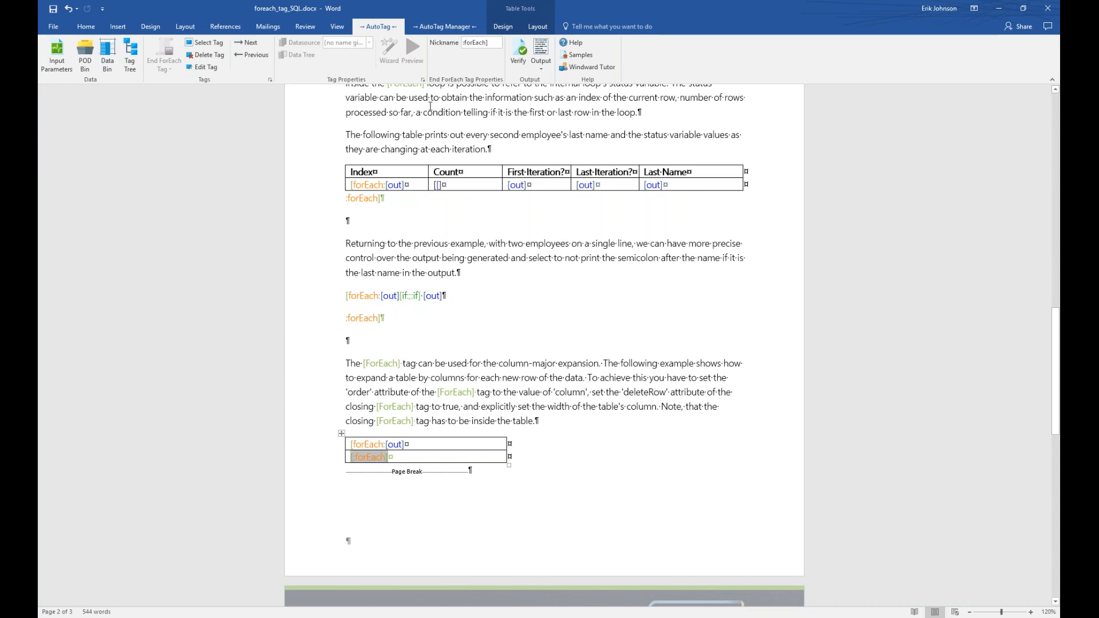
- Save the template, regenerate the output beside it and bring up the column-major category table
click(541, 49)
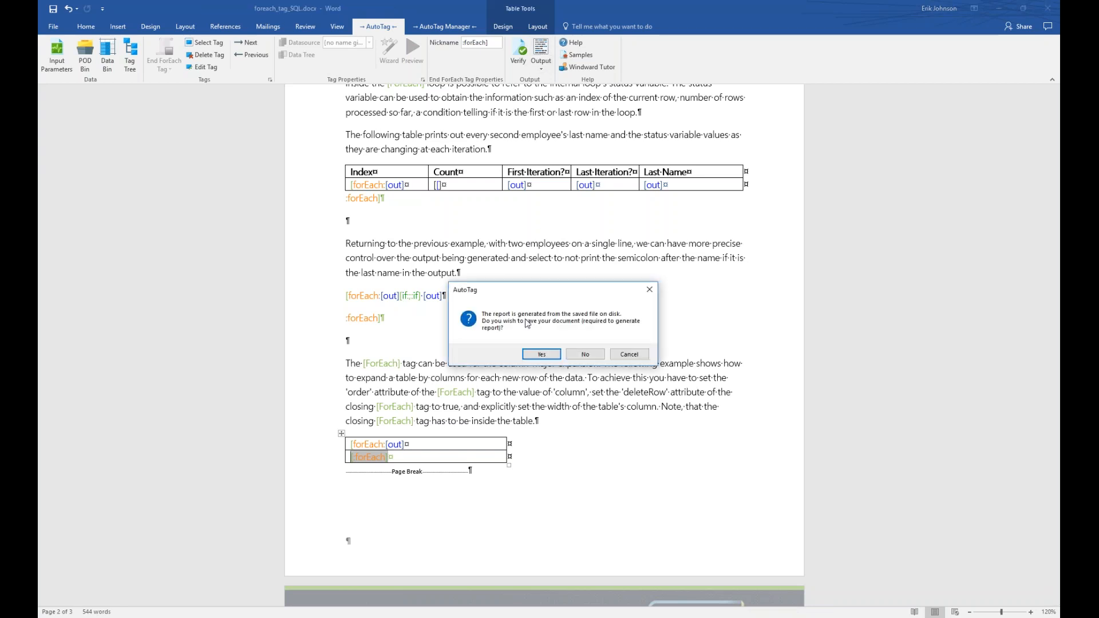
click(540, 355)
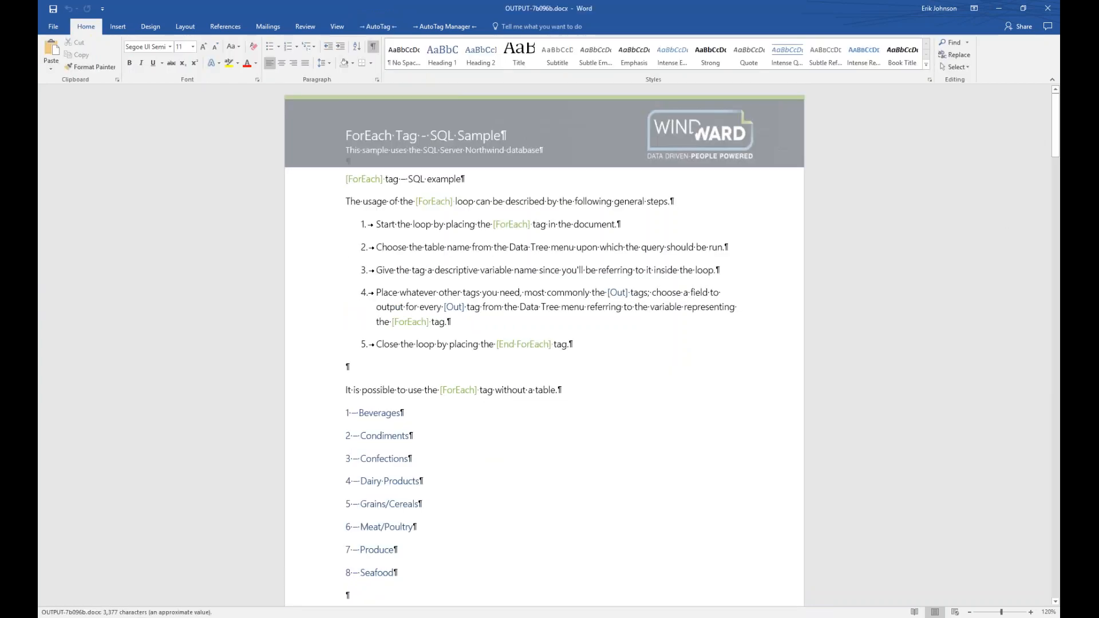
key(super+Right)
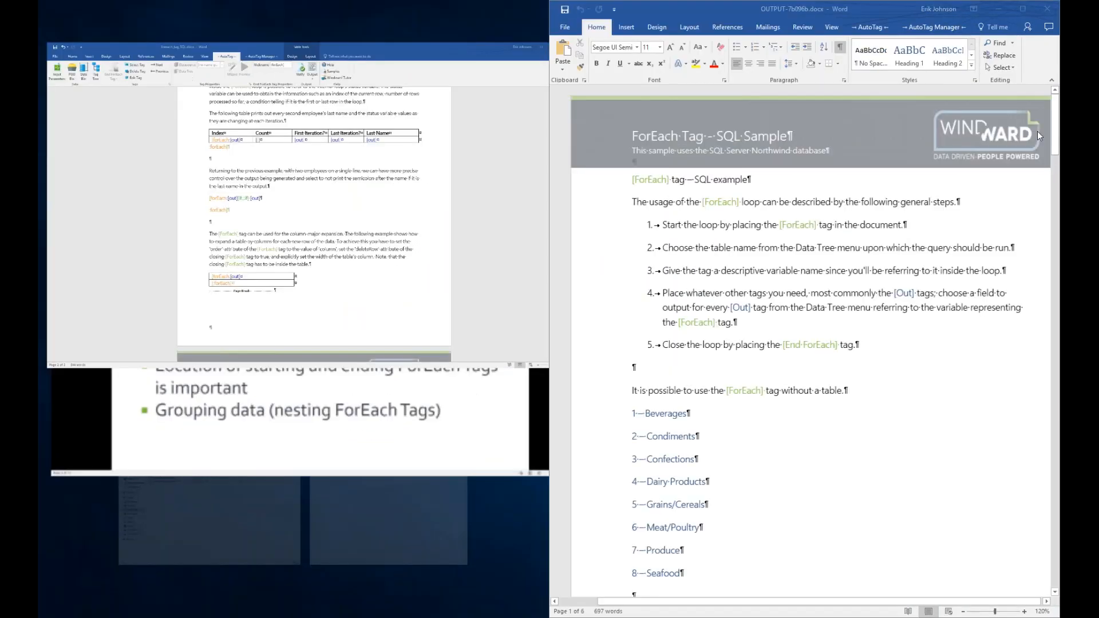
key(Return)
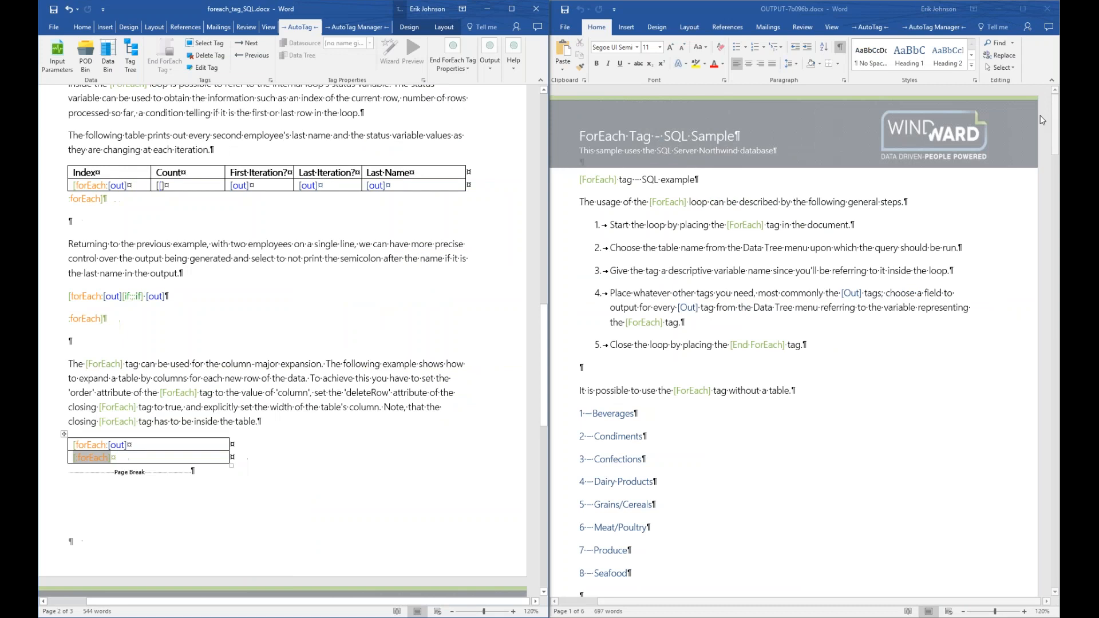
click(1056, 114)
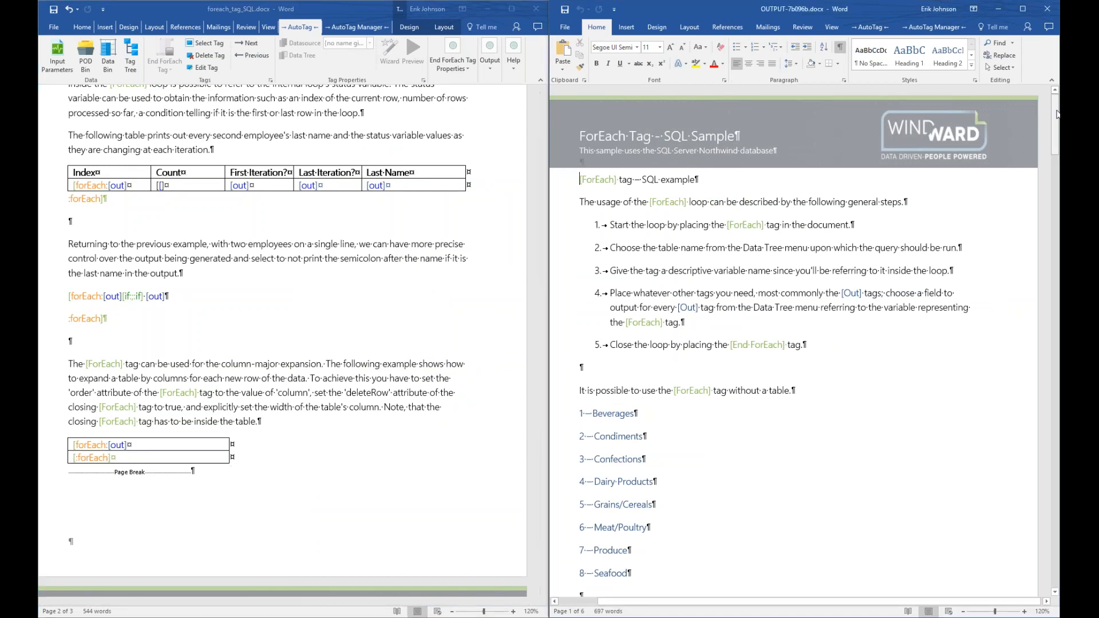
drag(1057, 114, 1058, 310)
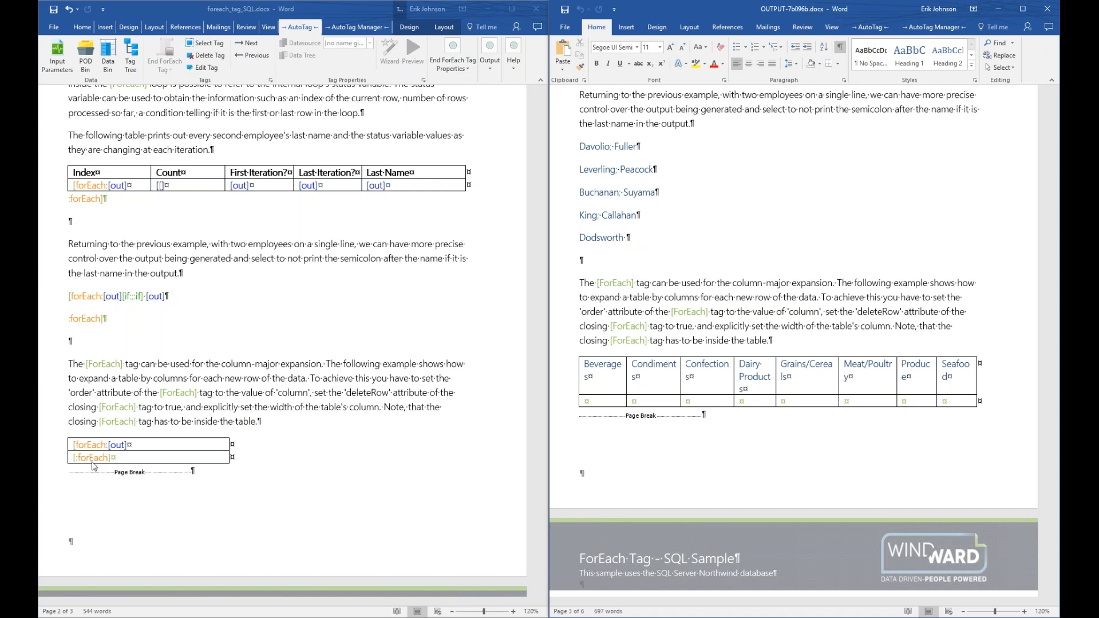
- Open the column-major table's opening forEach tag in the Tag Editor and preview its Categories query
click(96, 449)
click(98, 445)
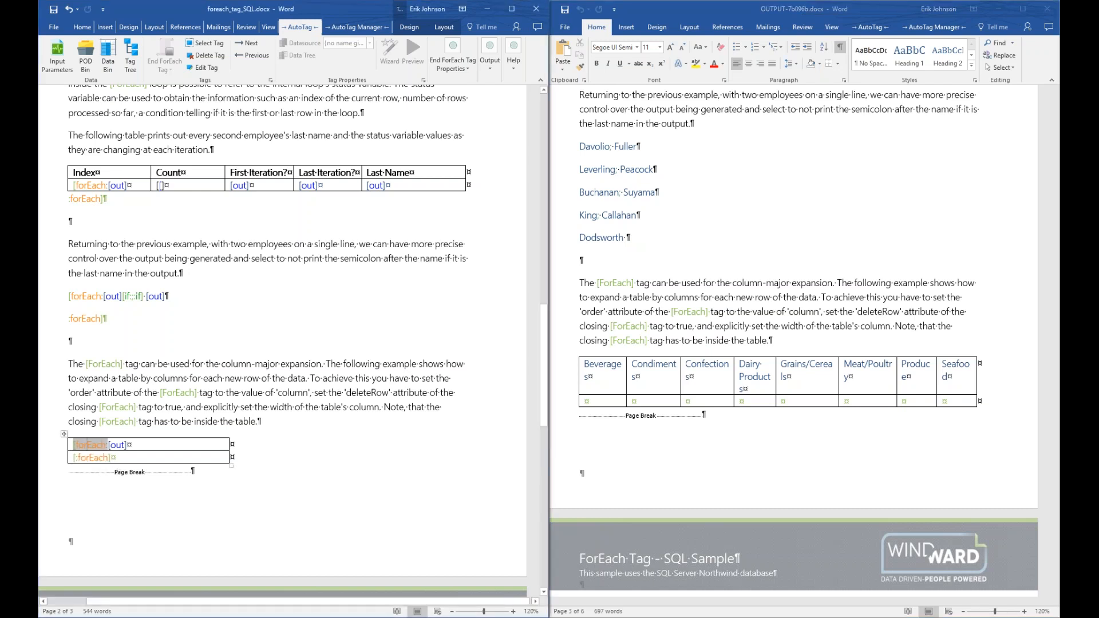
double_click(98, 445)
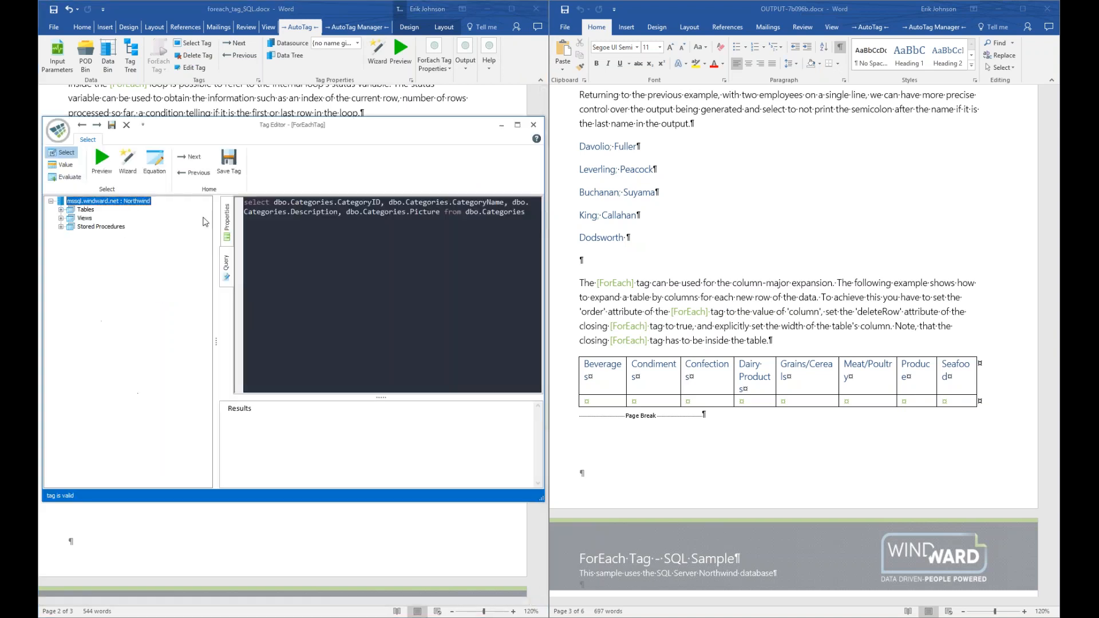
drag(397, 138, 511, 186)
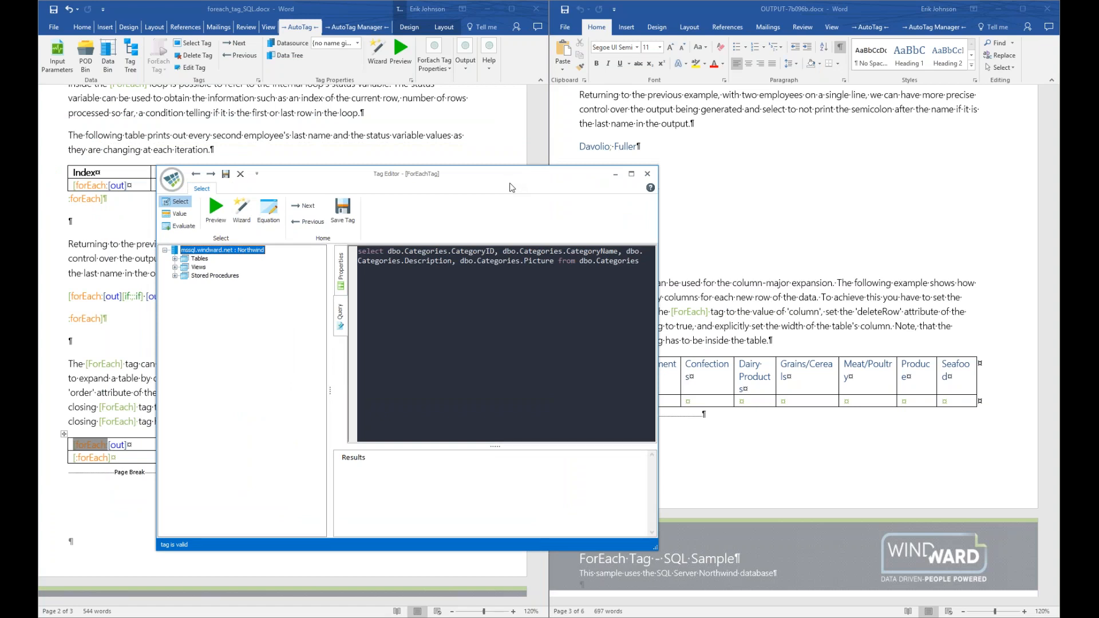
click(342, 327)
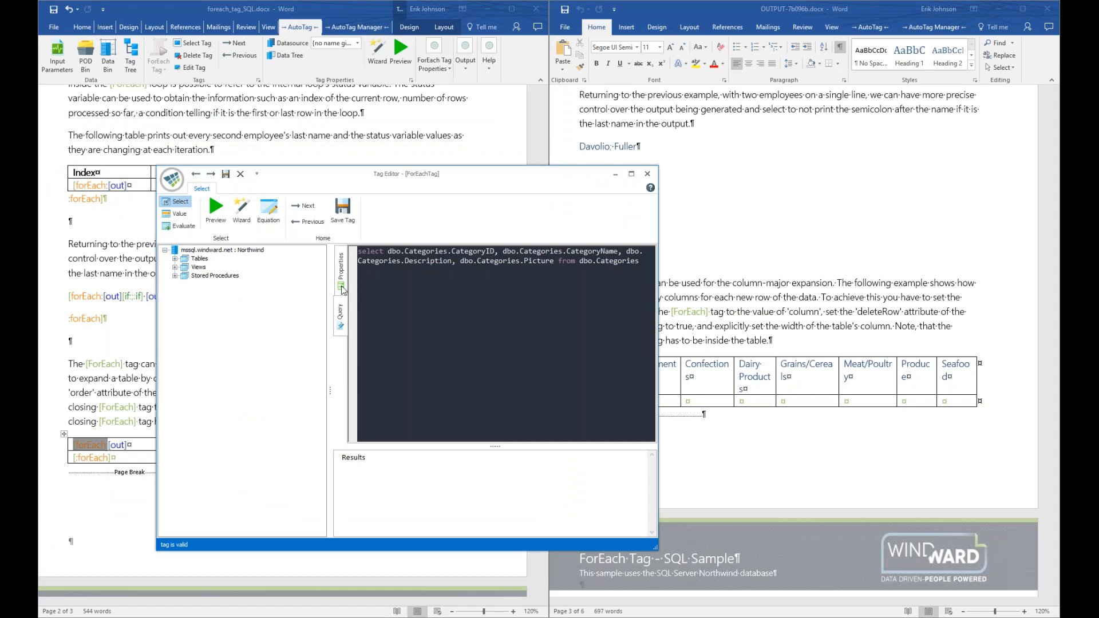
click(216, 216)
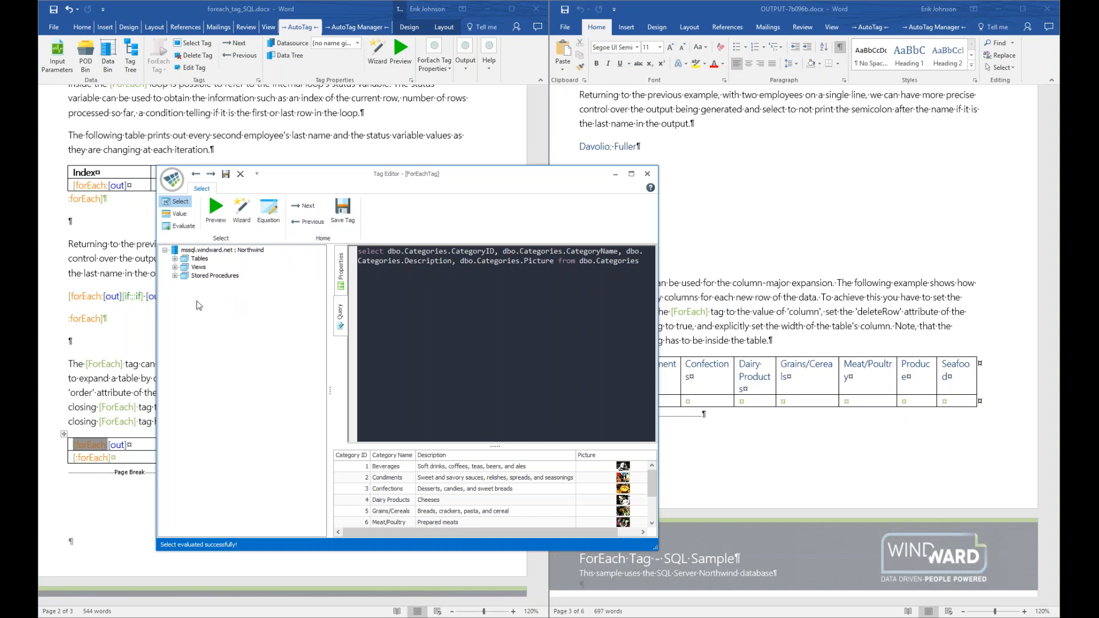
- Expand the Tables and Views of the Northwind data source and select Stored Procedures
click(175, 259)
click(175, 387)
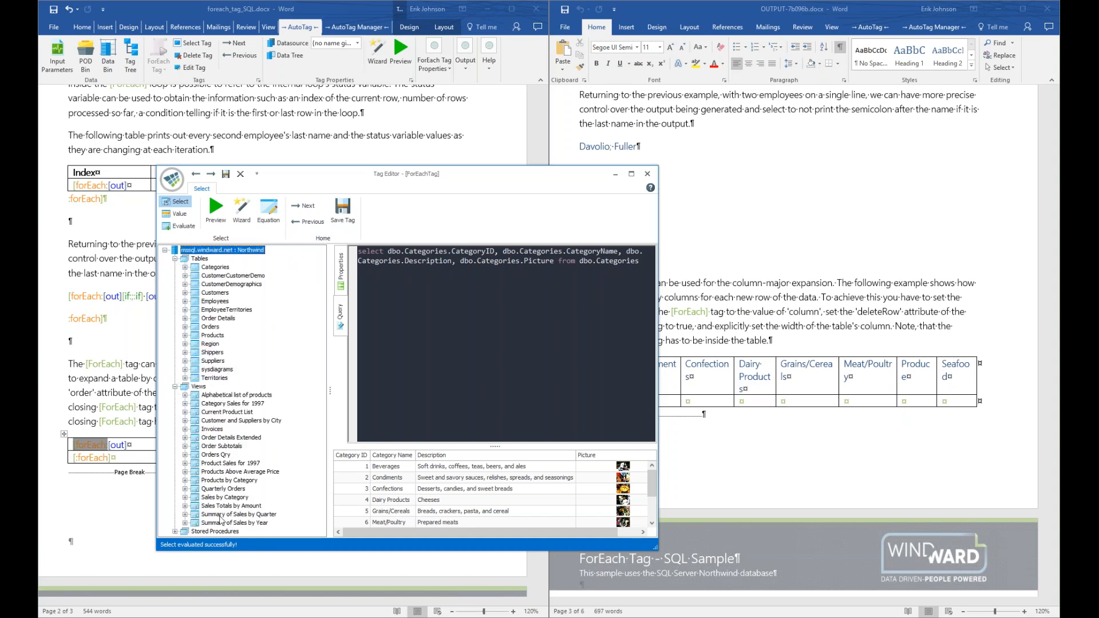
click(226, 531)
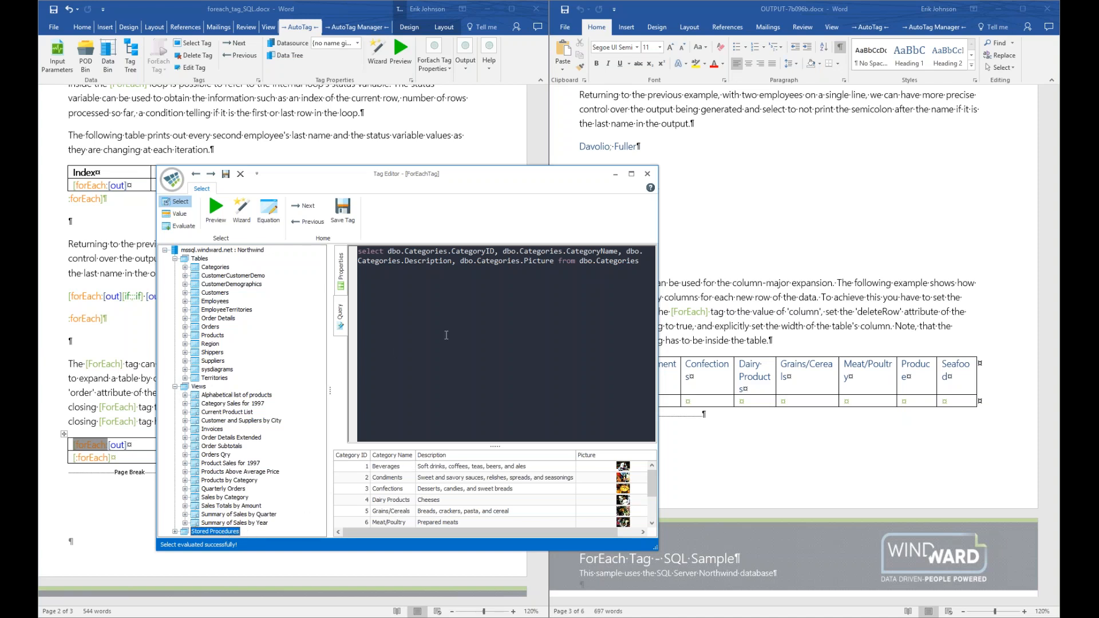
- Browse the query editor's editing options and its available color schemes
click(460, 323)
right_click(436, 302)
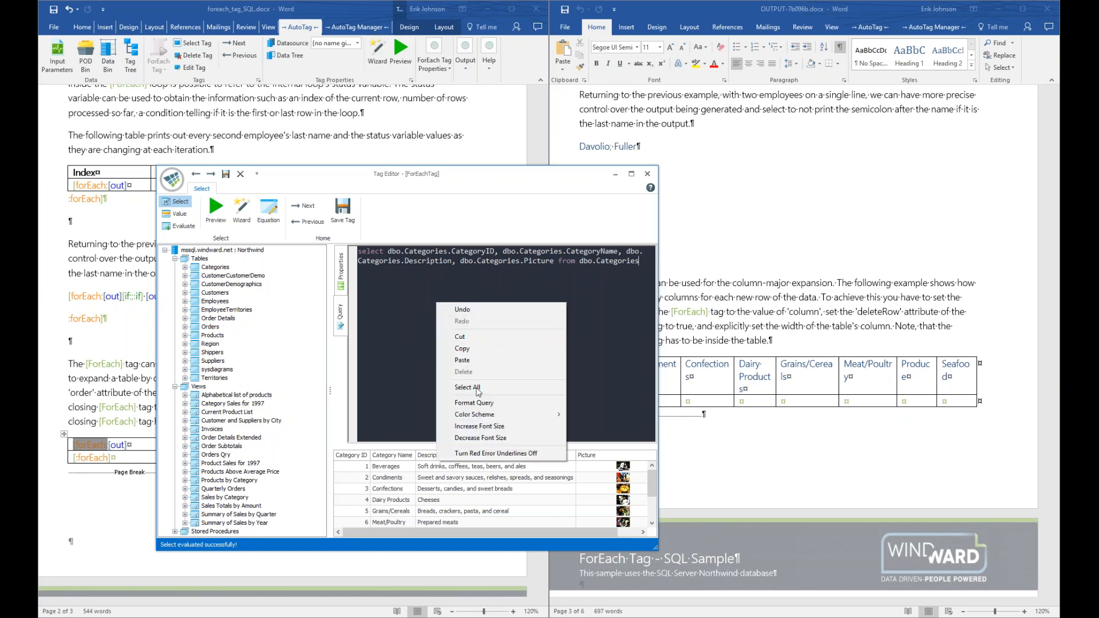
mouse_move(482, 416)
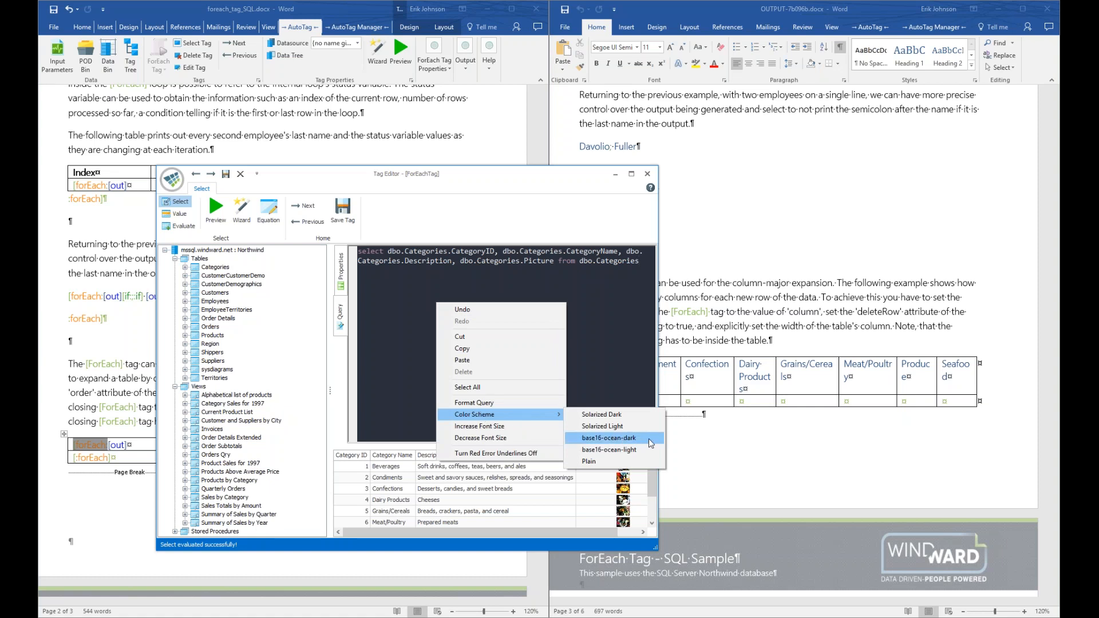
click(625, 463)
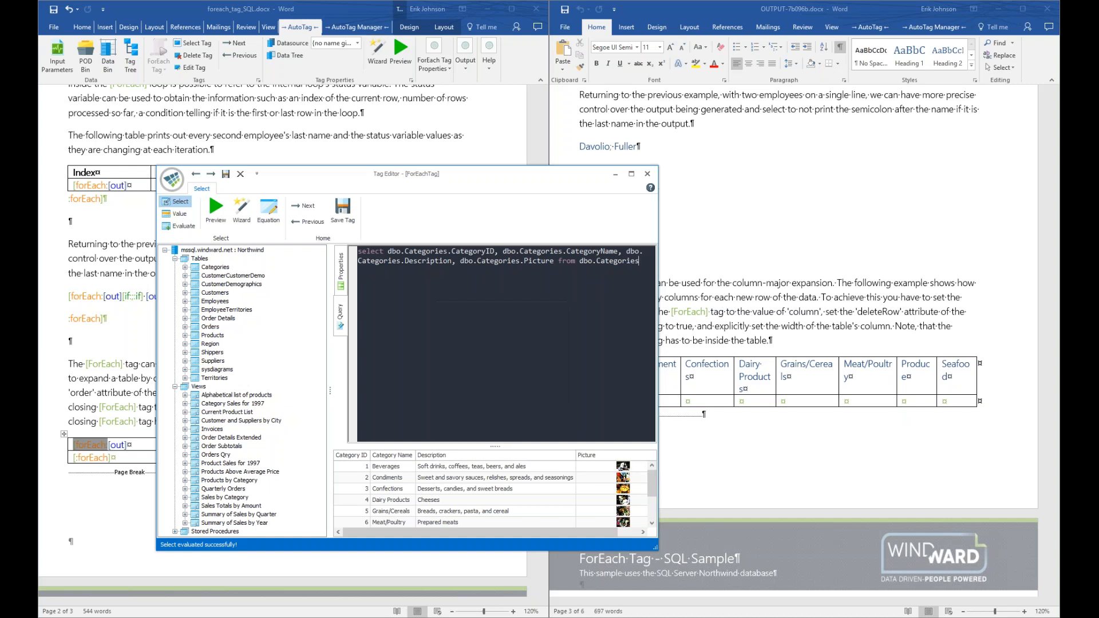
- Examine the opening forEach tag's properties, including the Advanced and Standard groups
click(341, 268)
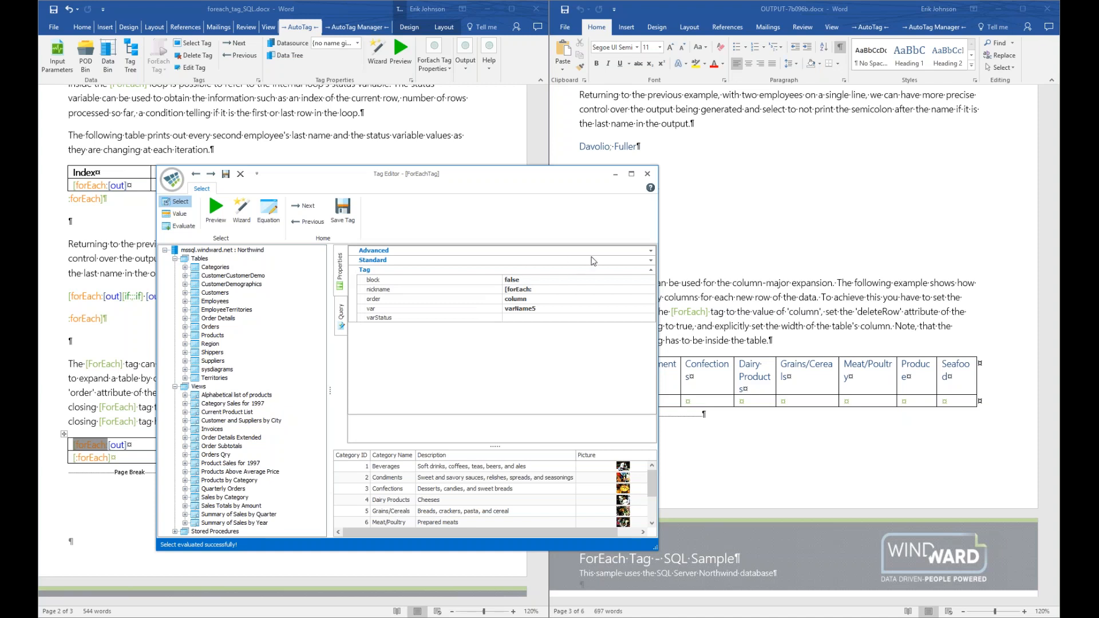
click(652, 255)
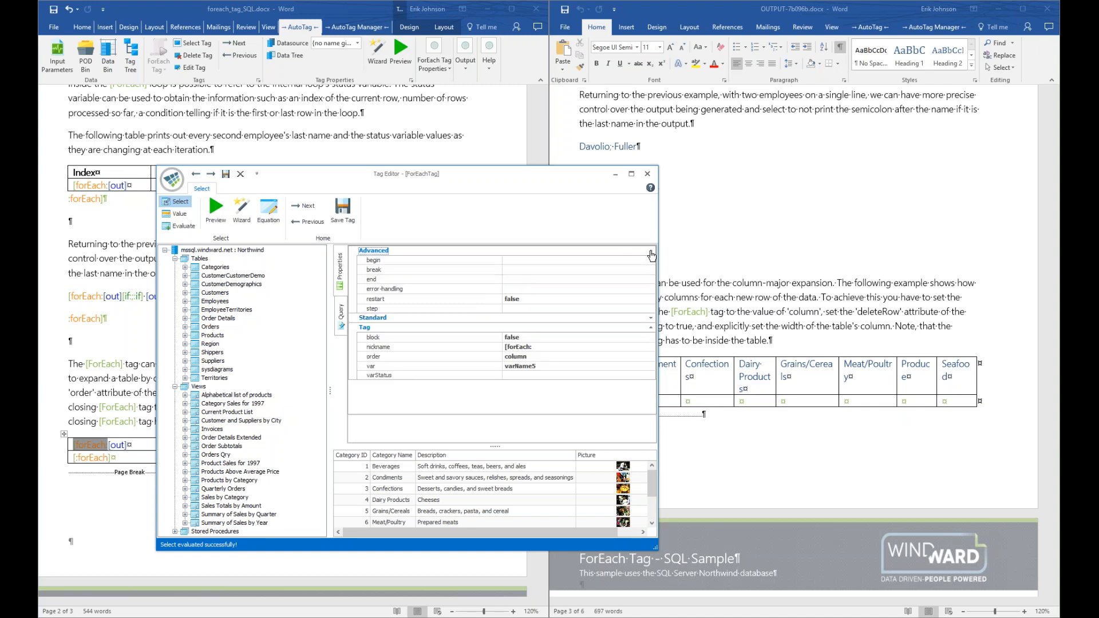
click(652, 254)
click(651, 260)
click(651, 261)
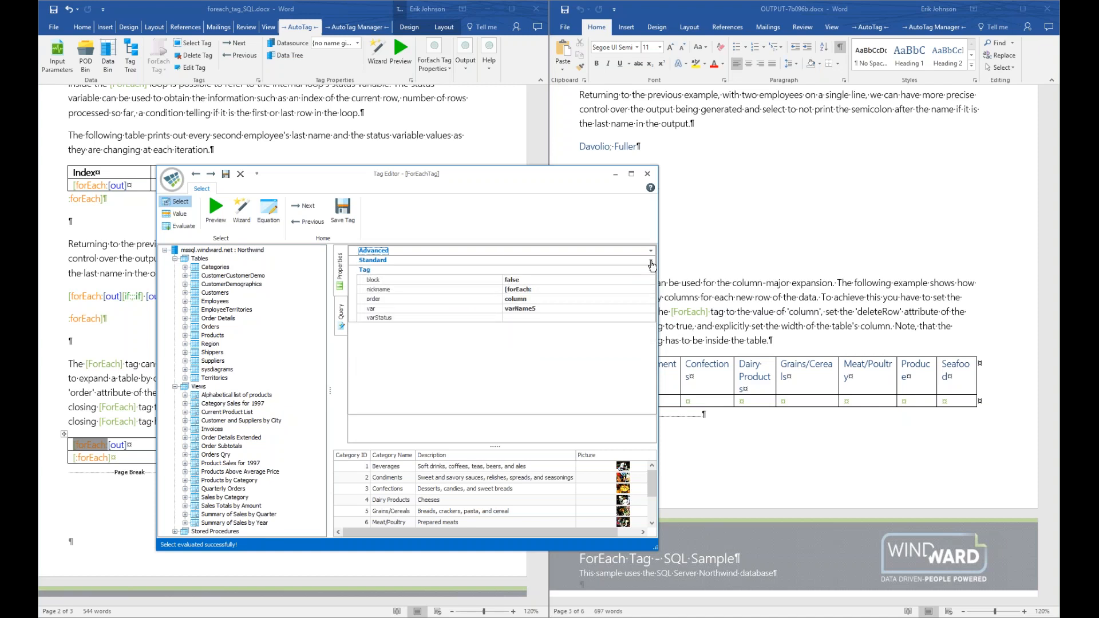
- Set the opening forEach tag's order property to column and save the tag
click(411, 301)
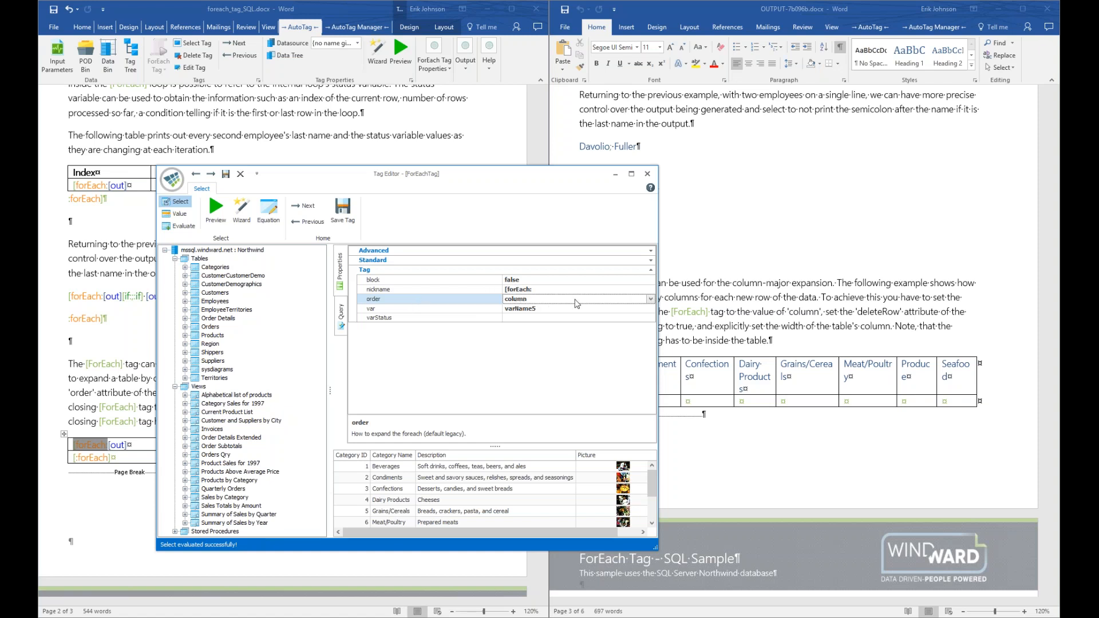
click(651, 300)
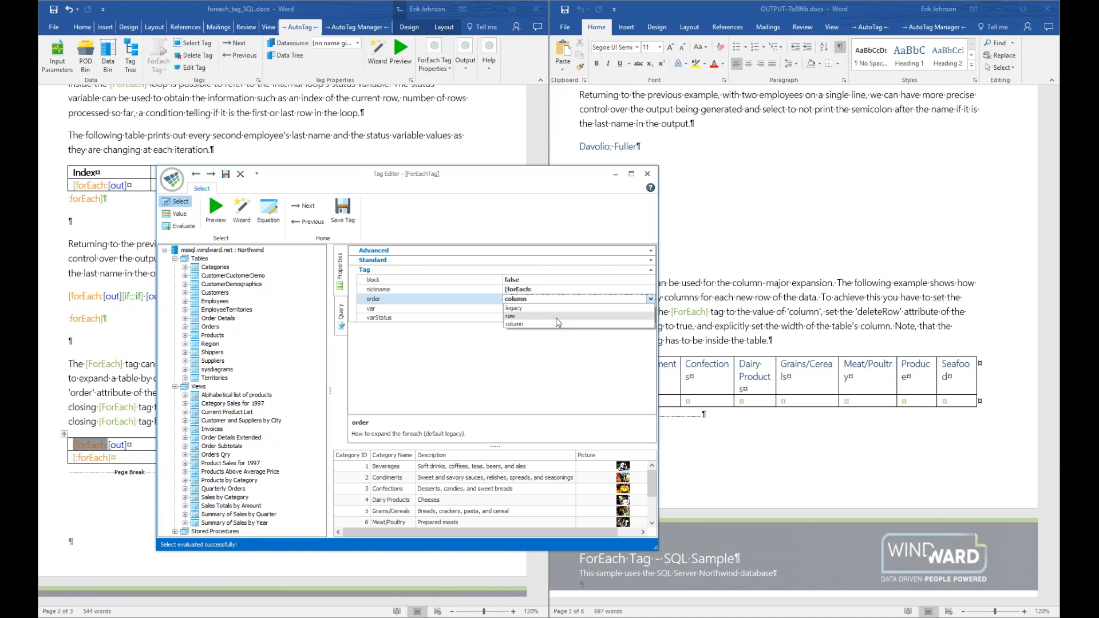
click(550, 324)
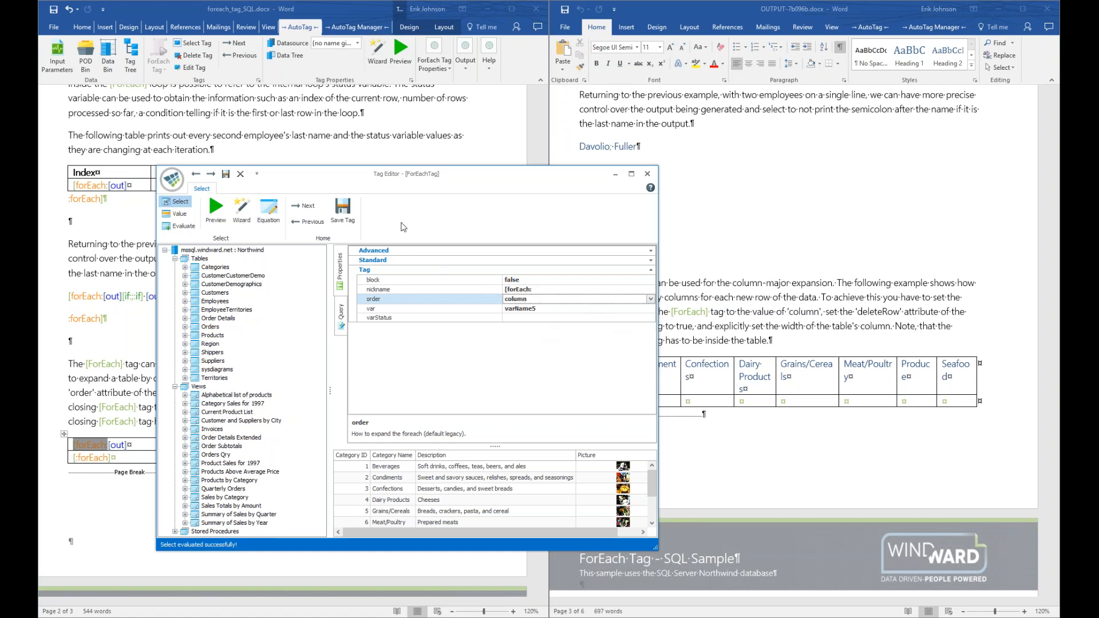
click(342, 209)
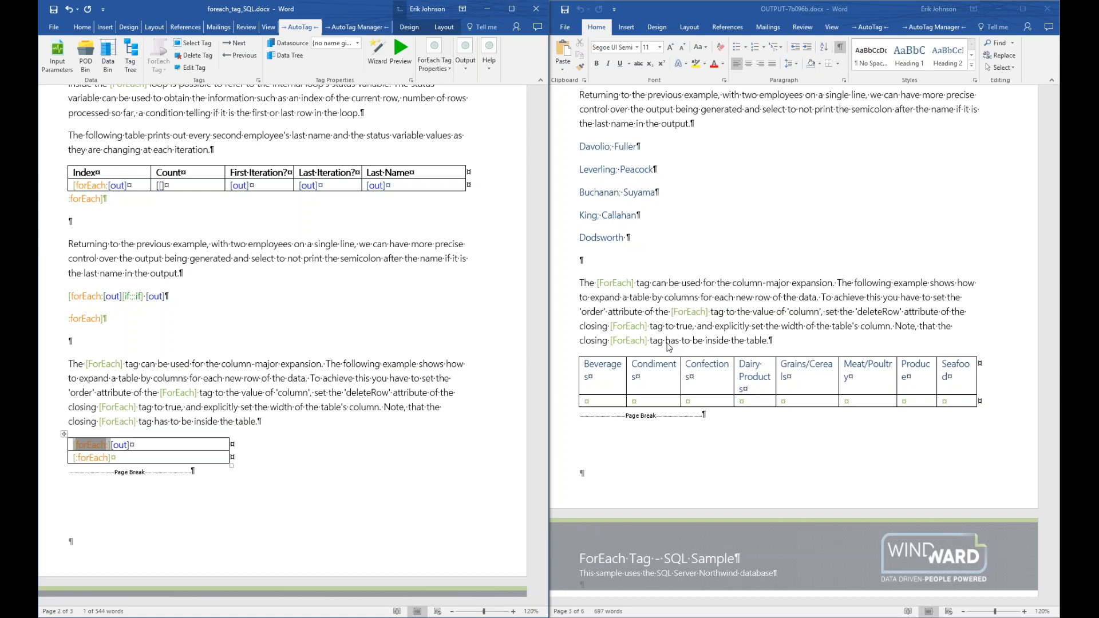
- Close the old output, regenerate it from the maximized template and place its column-major category table beside the template
click(1047, 9)
click(511, 8)
click(528, 51)
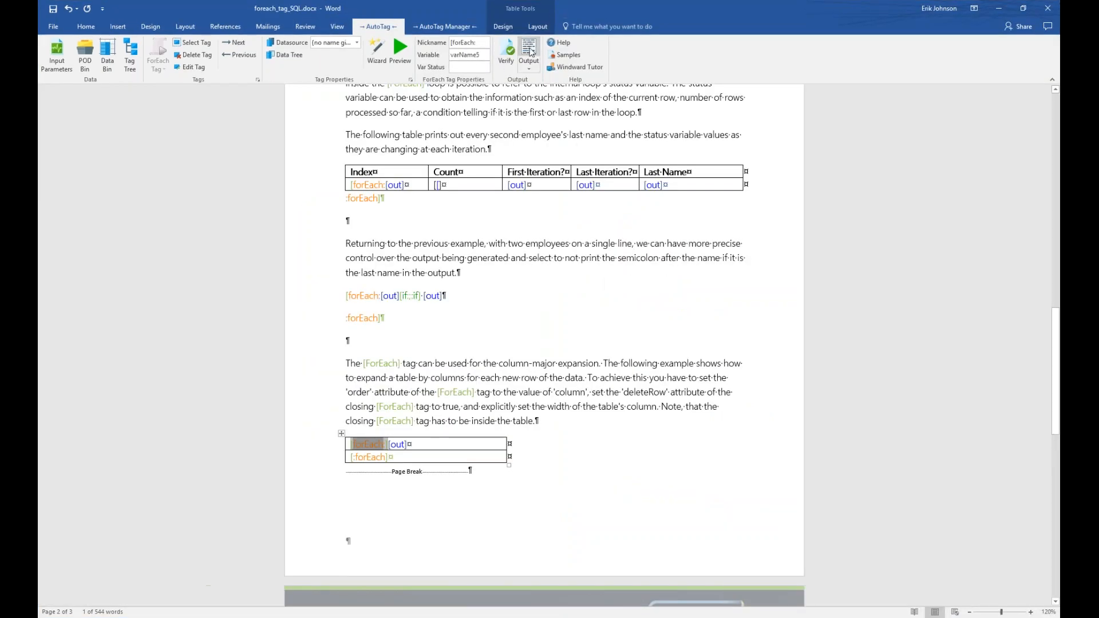
click(542, 355)
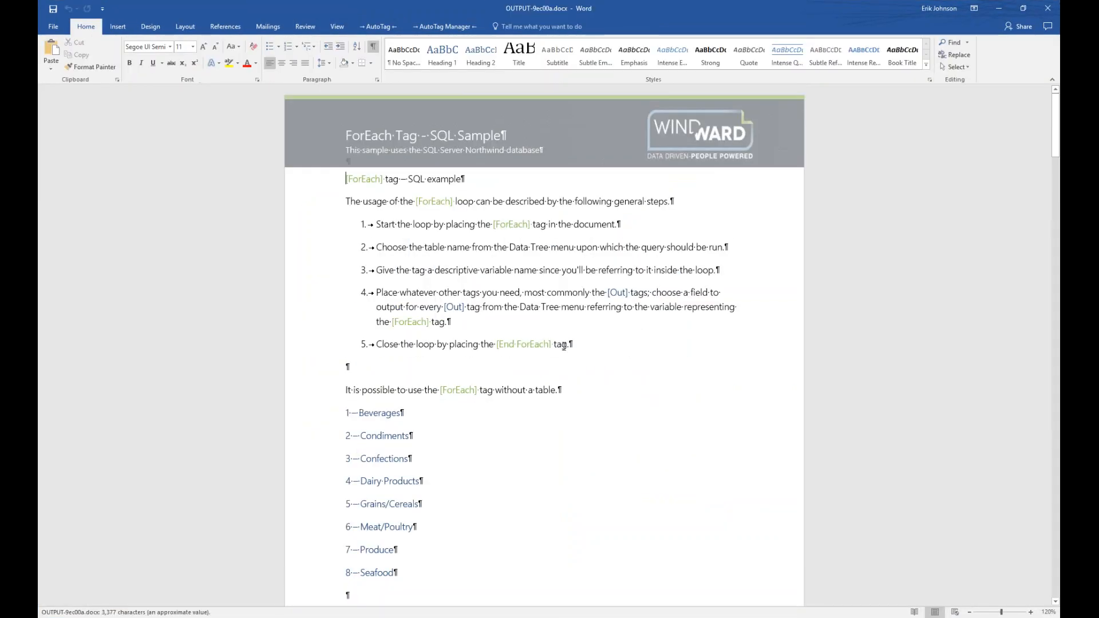
drag(1056, 124, 1056, 342)
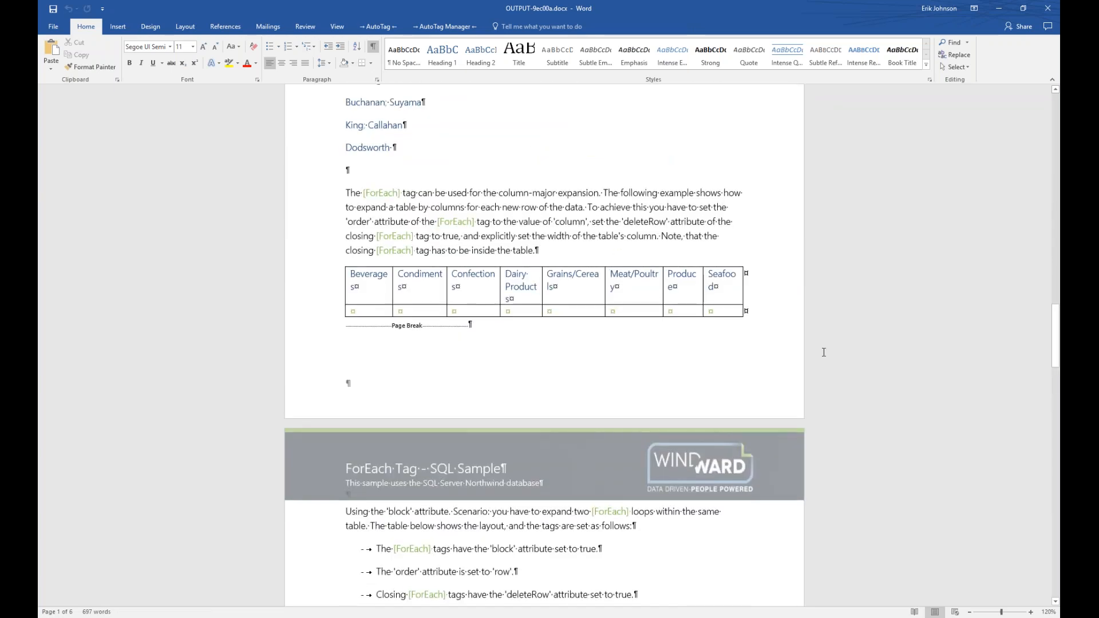
key(super+Right)
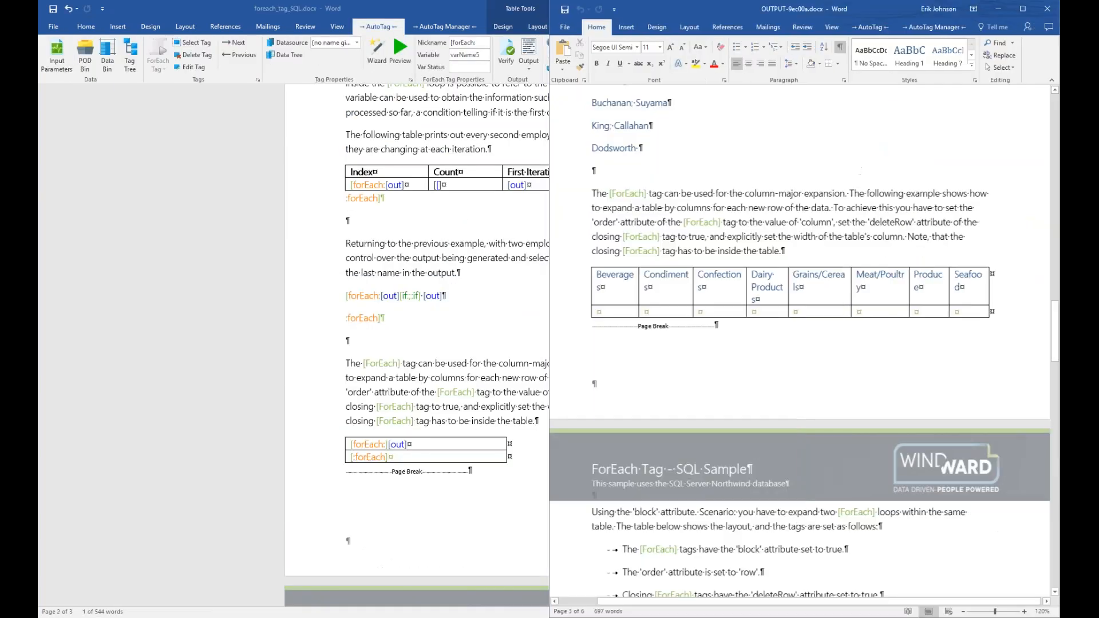
key(Return)
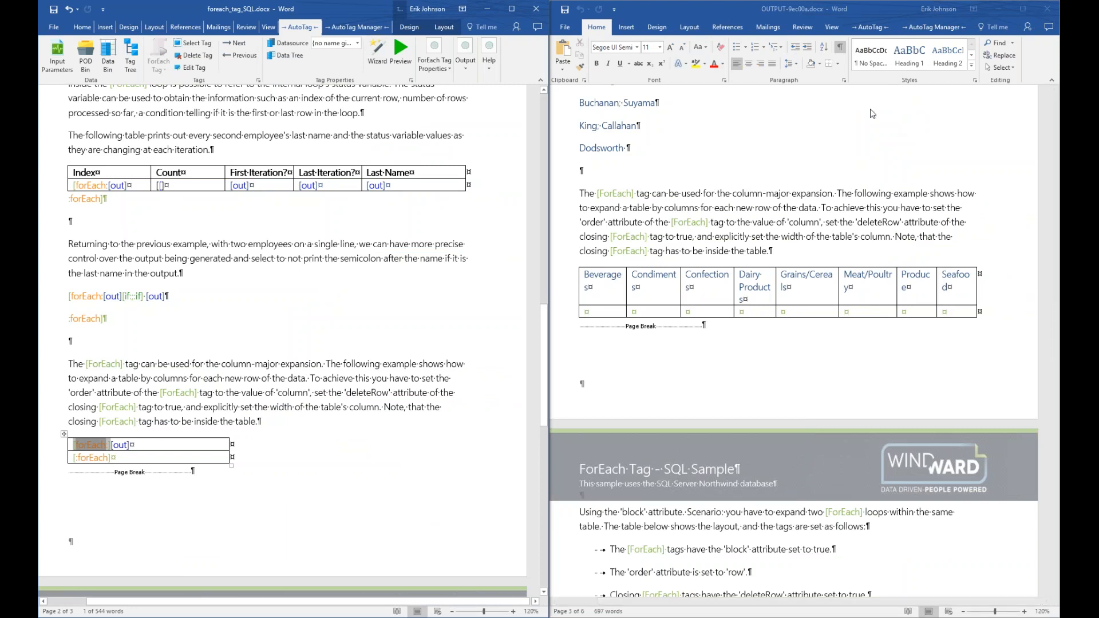
- Close the output, then set the deleteRow property of the column-major table's closing forEach tag to true and save the tag
mouse_move(107, 447)
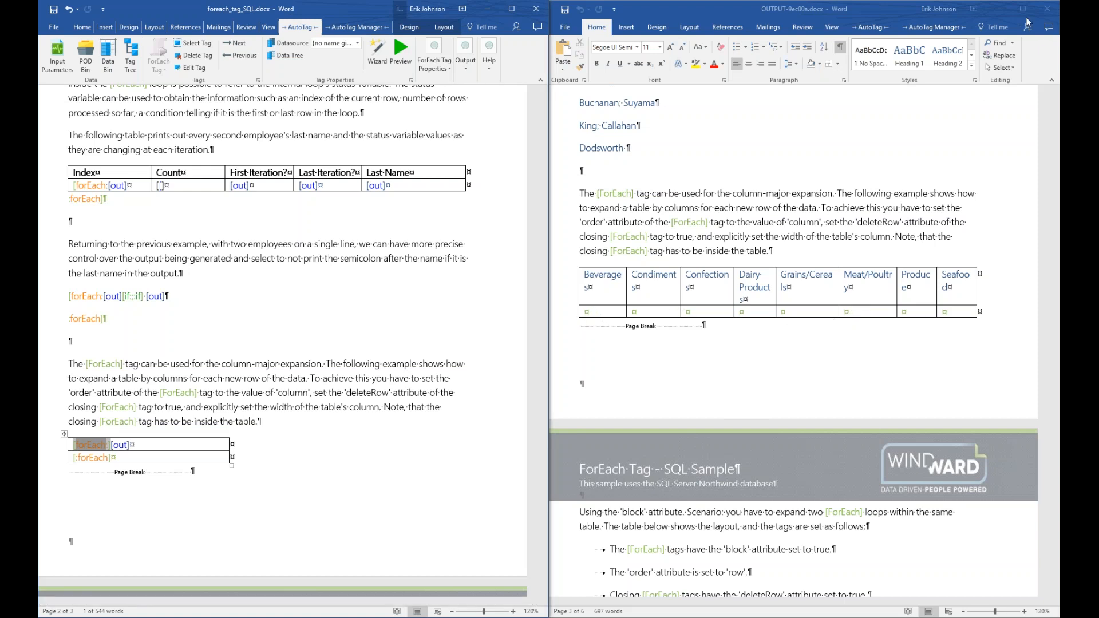
click(1048, 9)
click(511, 11)
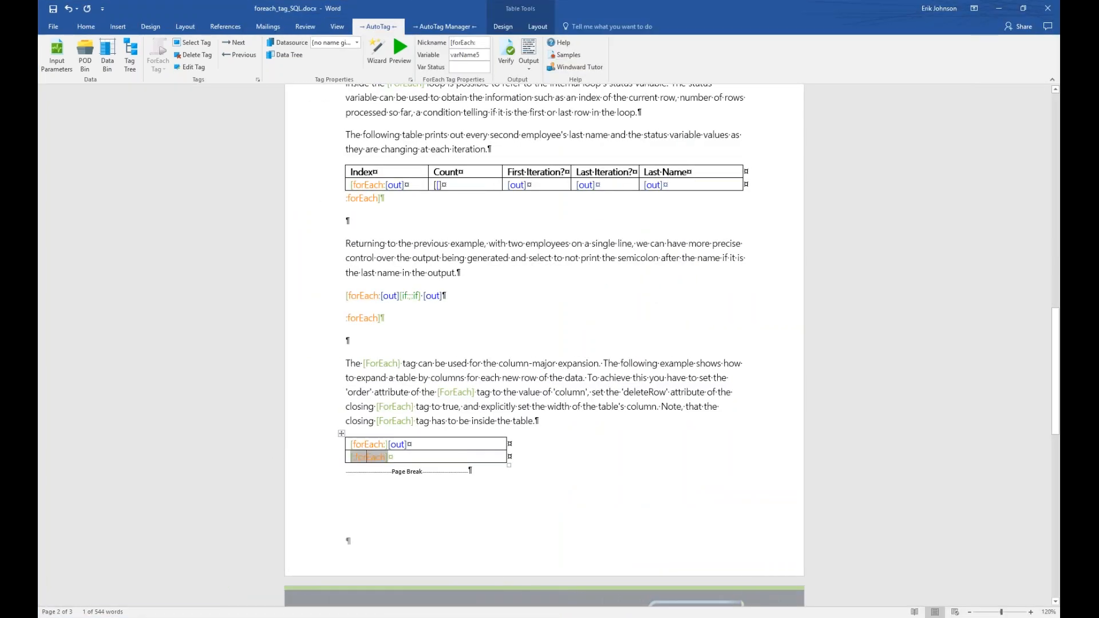
double_click(369, 457)
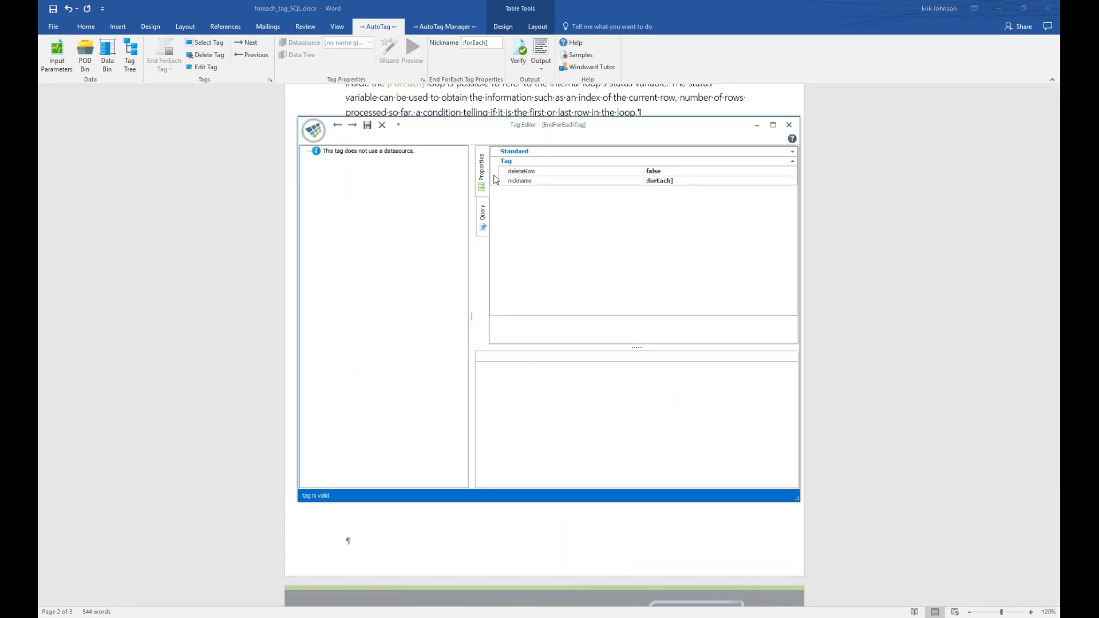
double_click(658, 174)
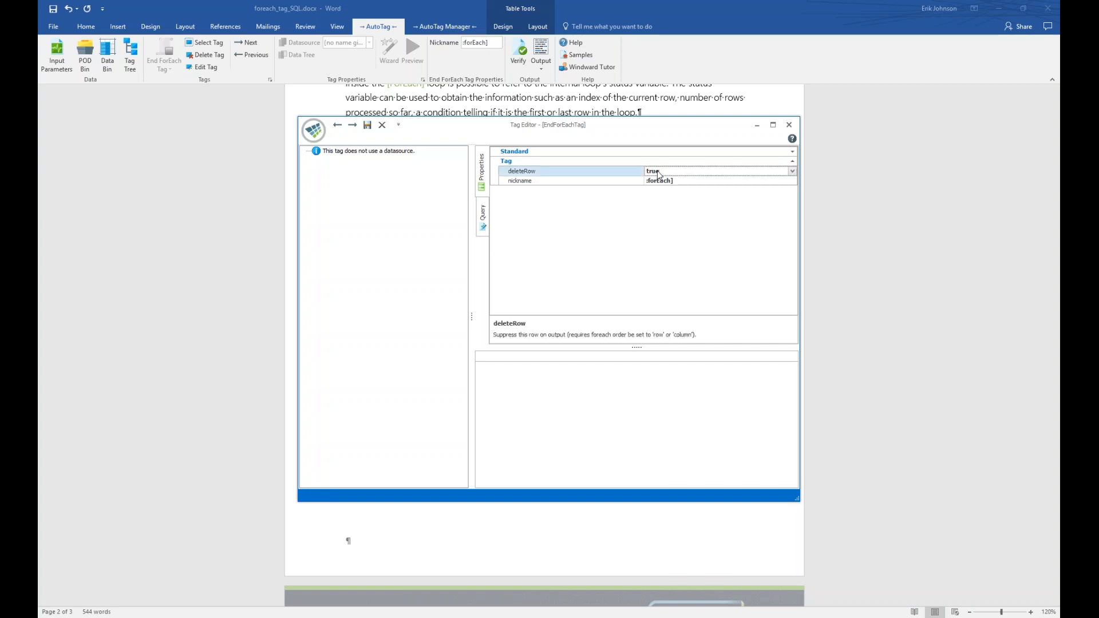
click(368, 126)
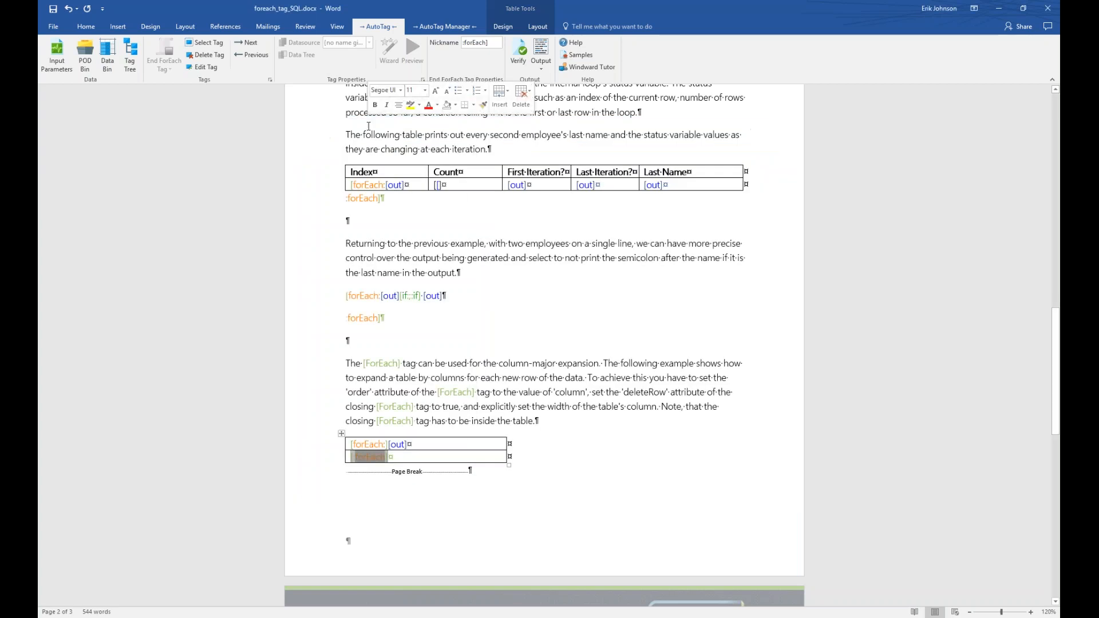
- Regenerate the output side by side with the template and bring up the column-major category table
click(541, 52)
click(541, 354)
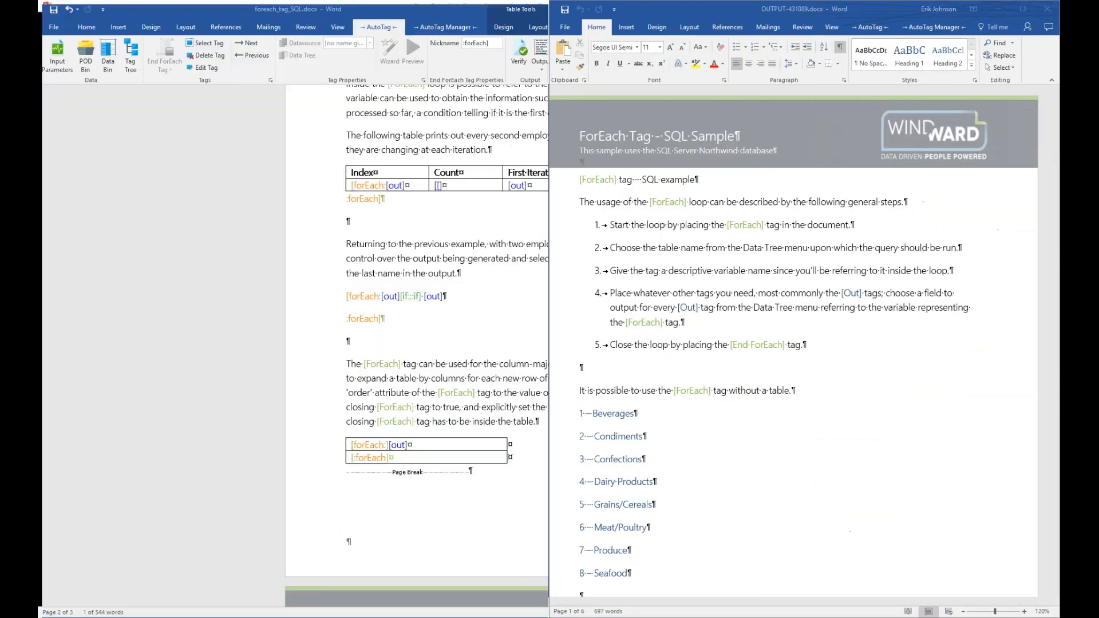
click(1005, 135)
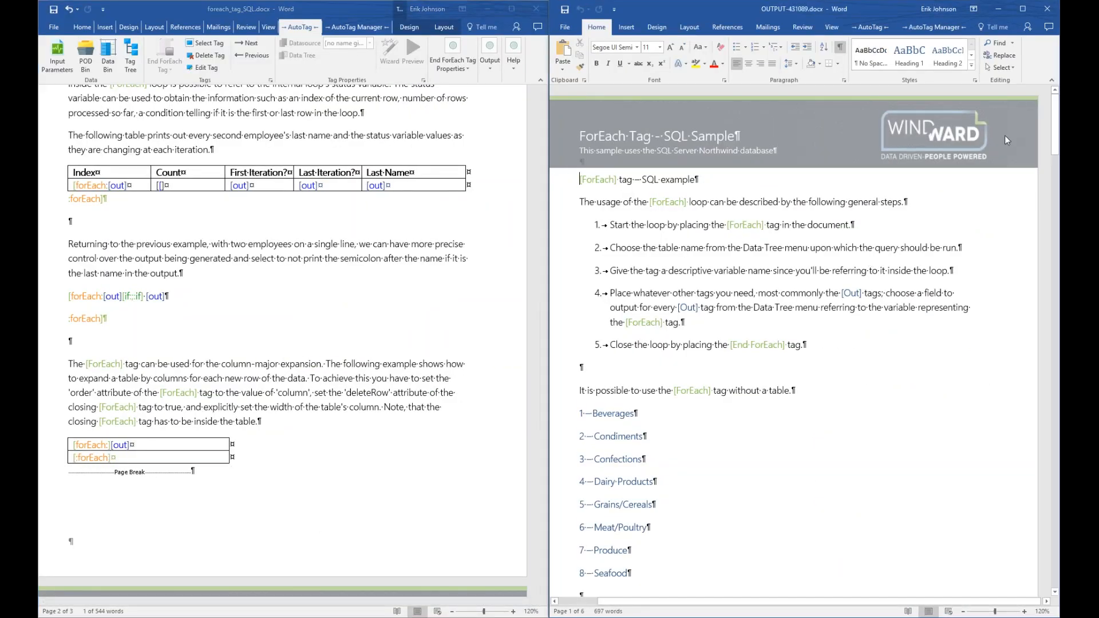
drag(1055, 119, 1056, 305)
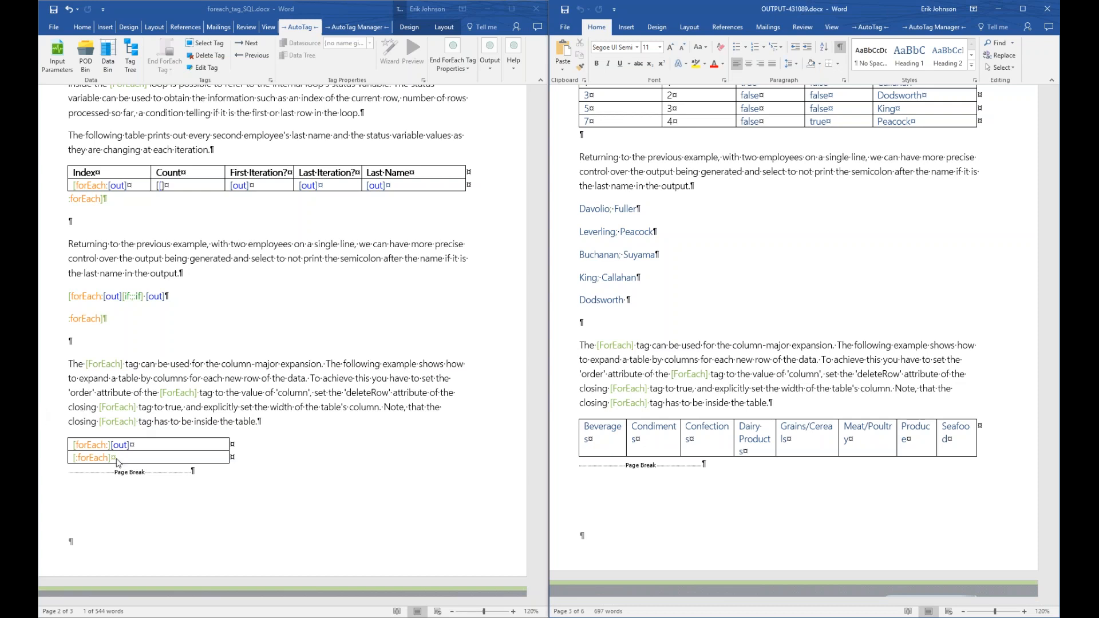
- Point out the opening and closing forEach tags of the template's column-major table by selecting each one
click(95, 445)
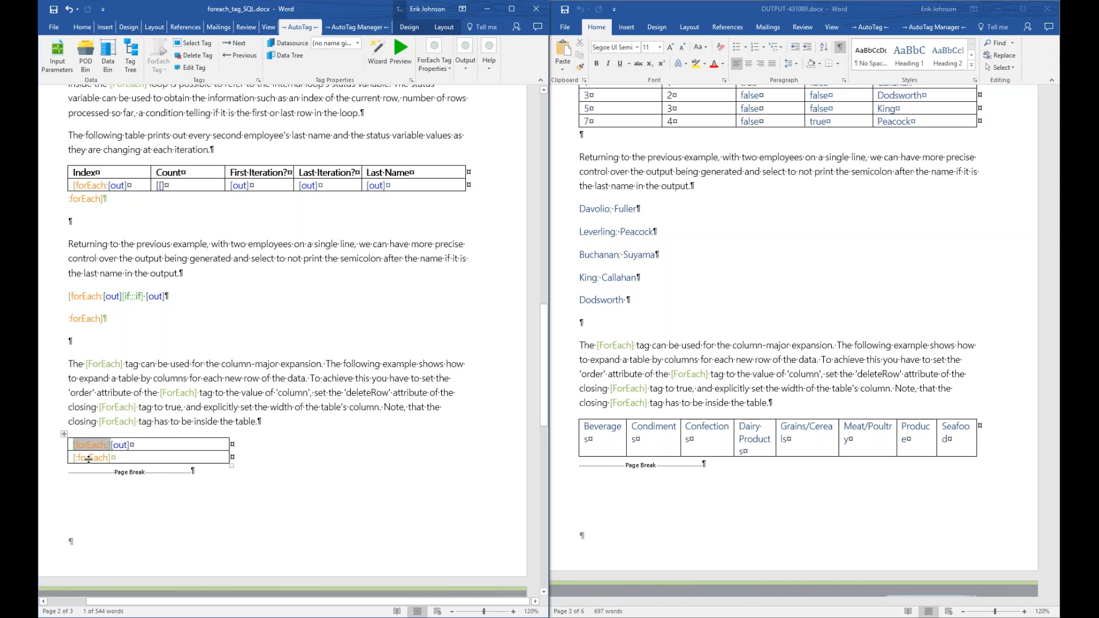
click(89, 458)
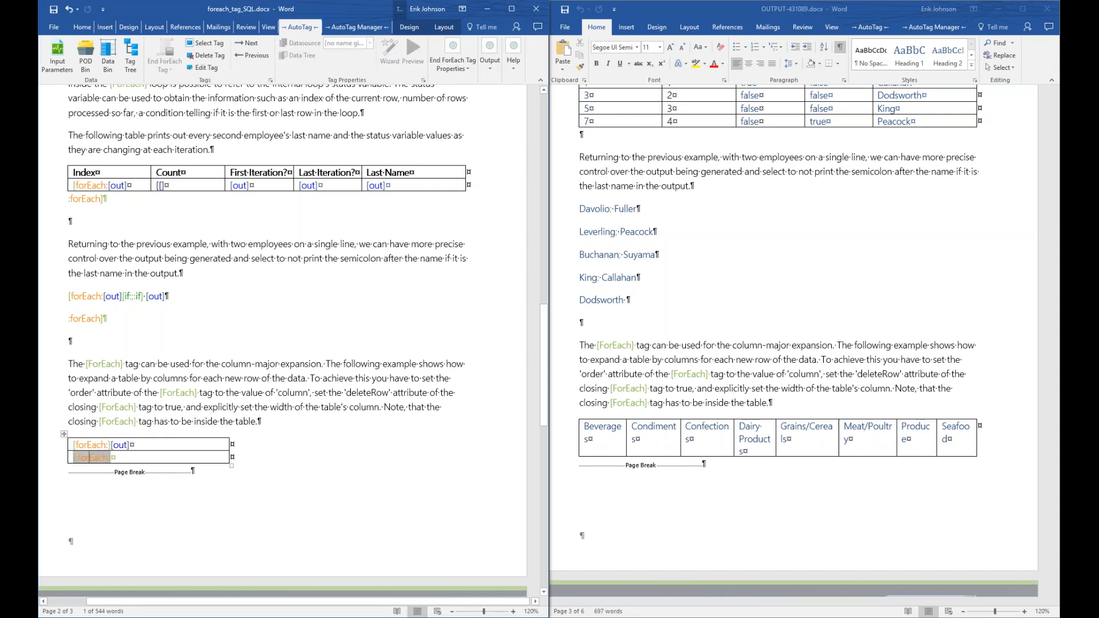
mouse_move(91, 459)
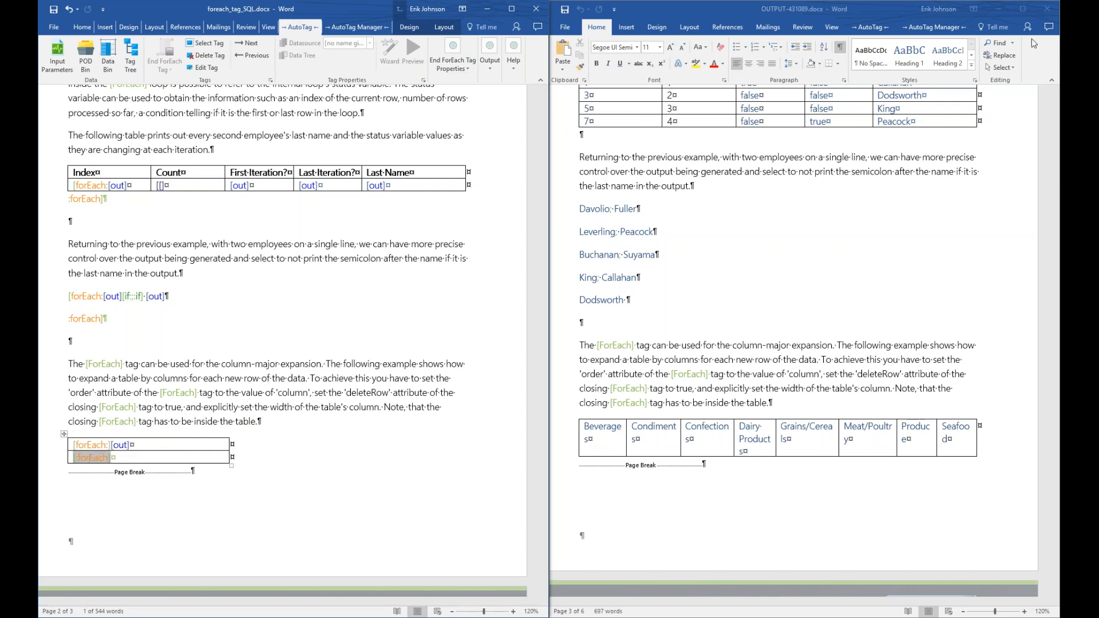
- Close the generated output and switch back to the ForEach Tag slide in PowerPoint
click(1046, 9)
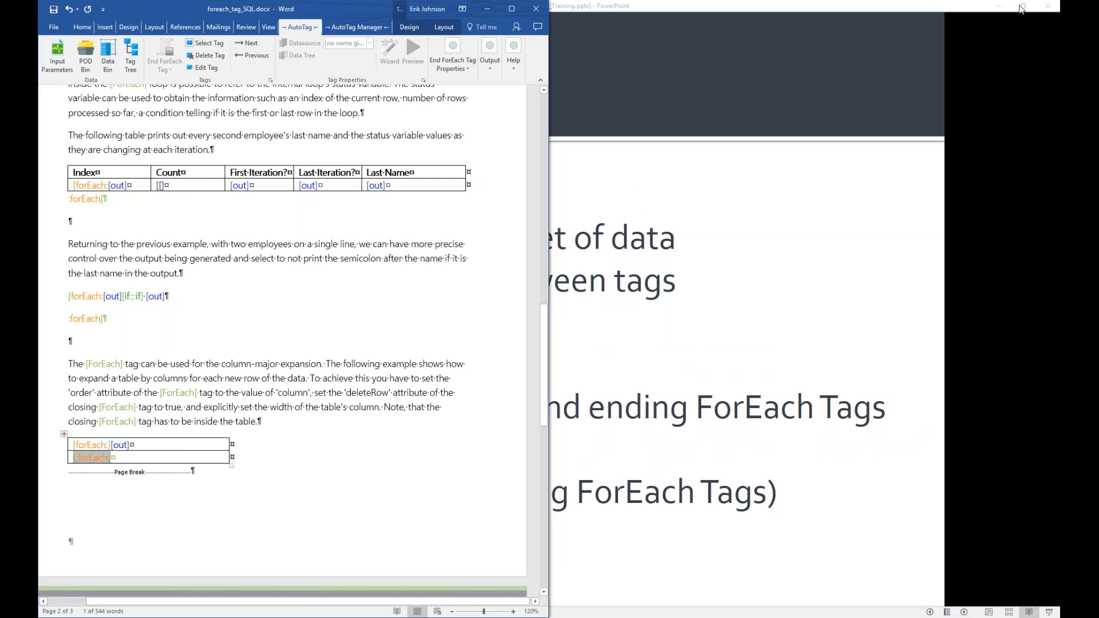
click(866, 8)
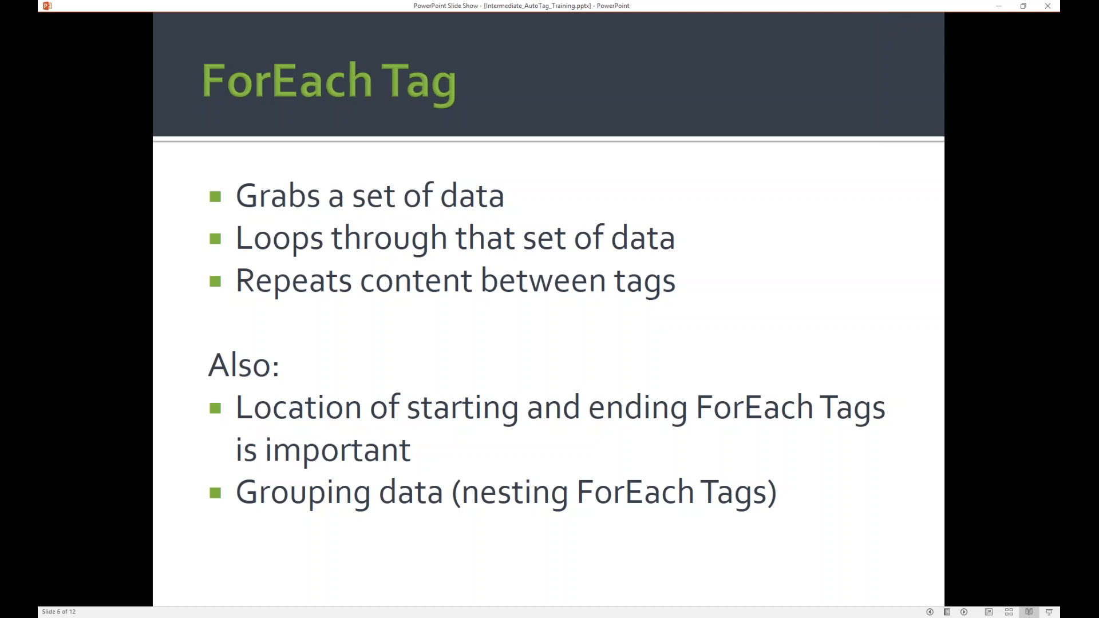
- Advance the slide show two slides to Equation Editor, and switch to the Equation Editor.docx document in Word with its window maximized
key(Right)
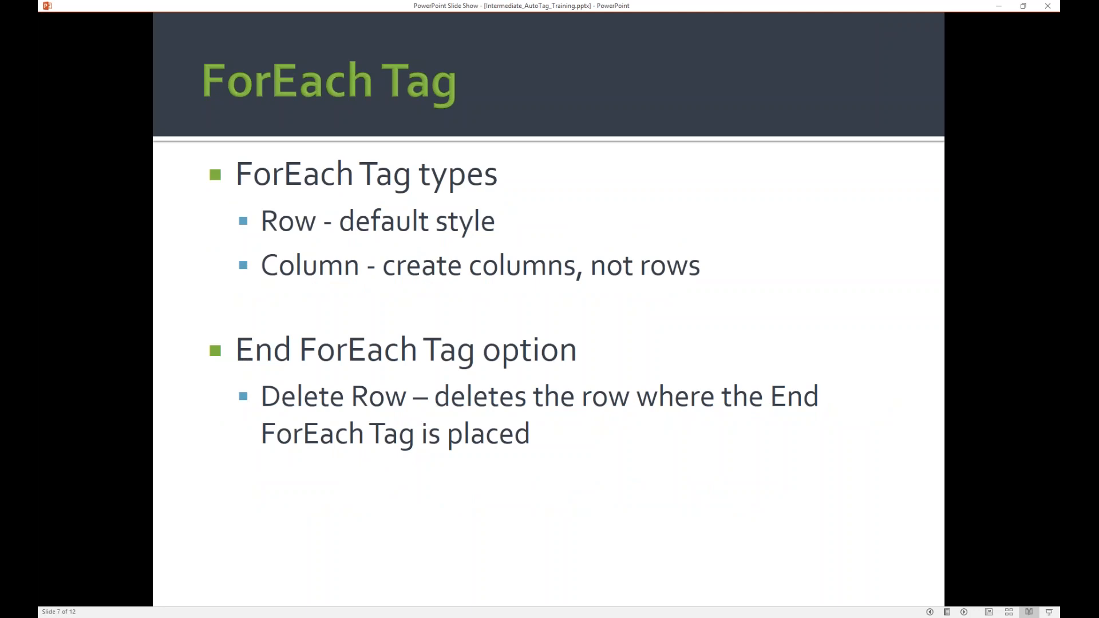
key(Right)
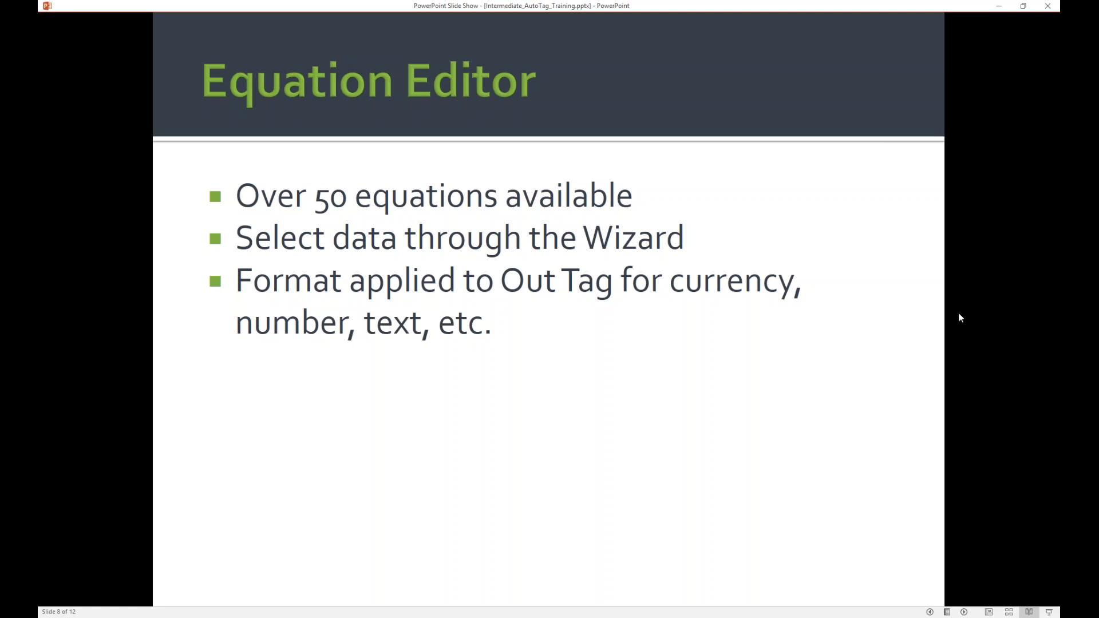
mouse_move(463, 616)
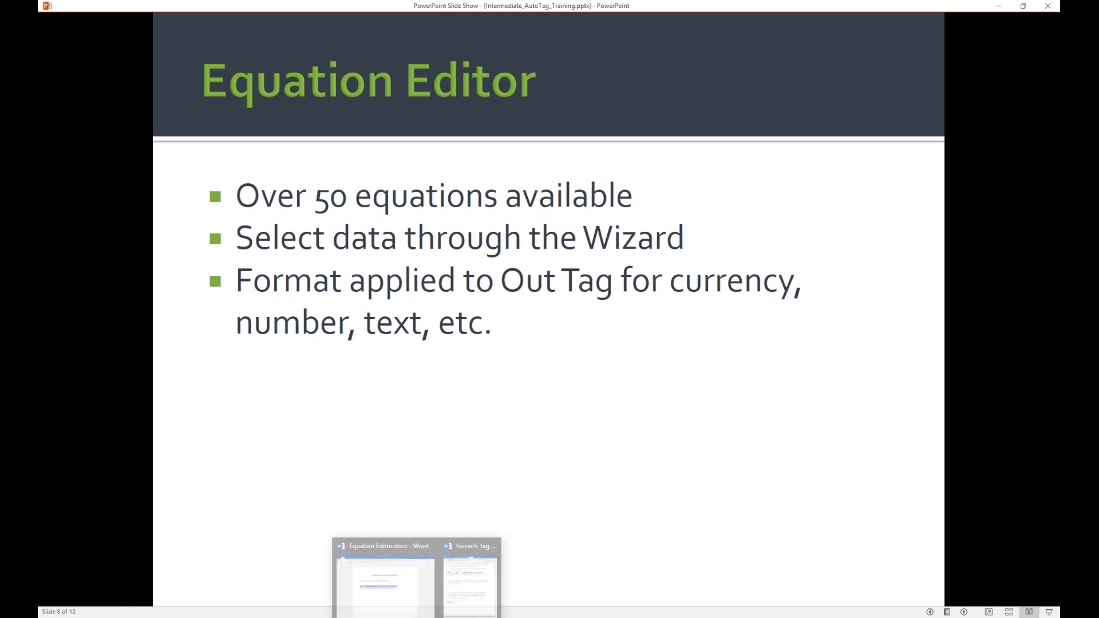
click(389, 613)
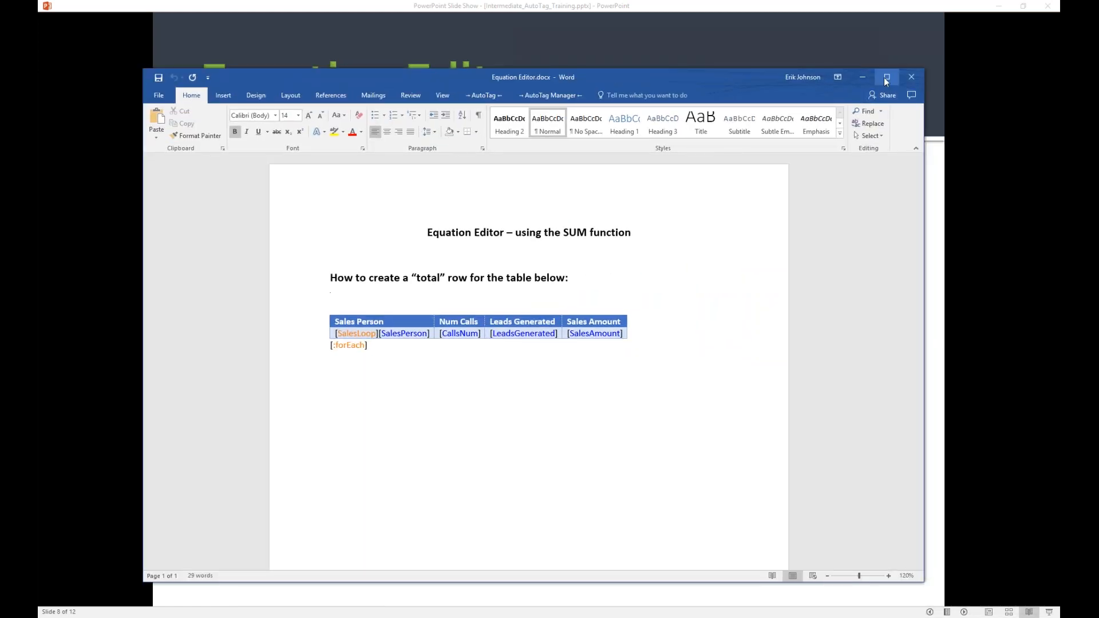
click(886, 77)
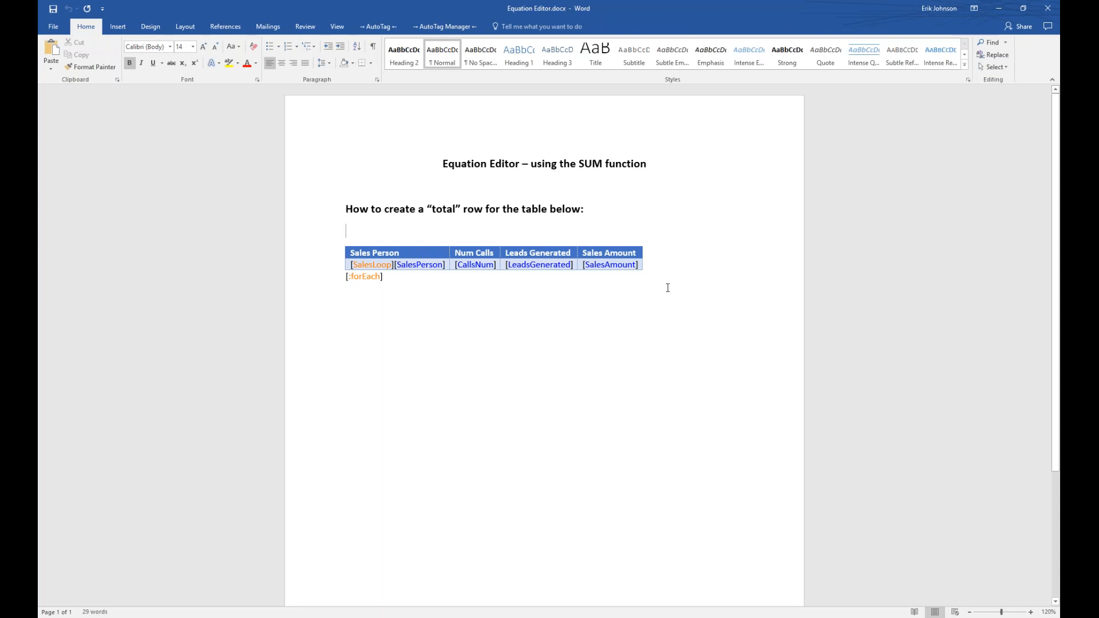
- Point out the SalesLoop, SalesPerson and CallsNum tags in the sales table by selecting each one
mouse_move(616, 269)
click(373, 265)
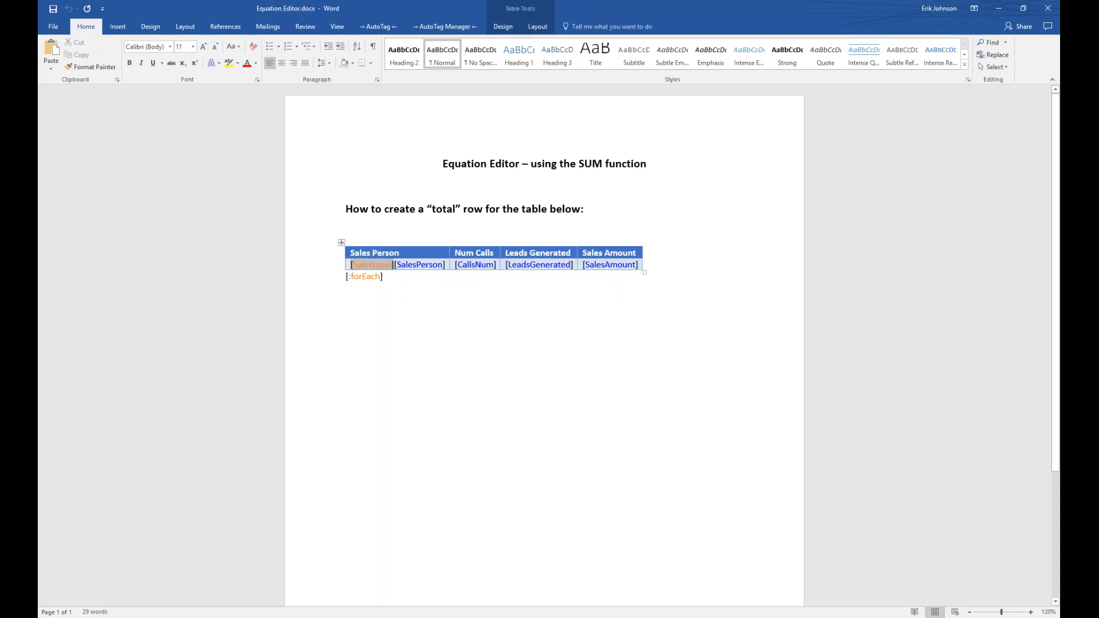
click(444, 266)
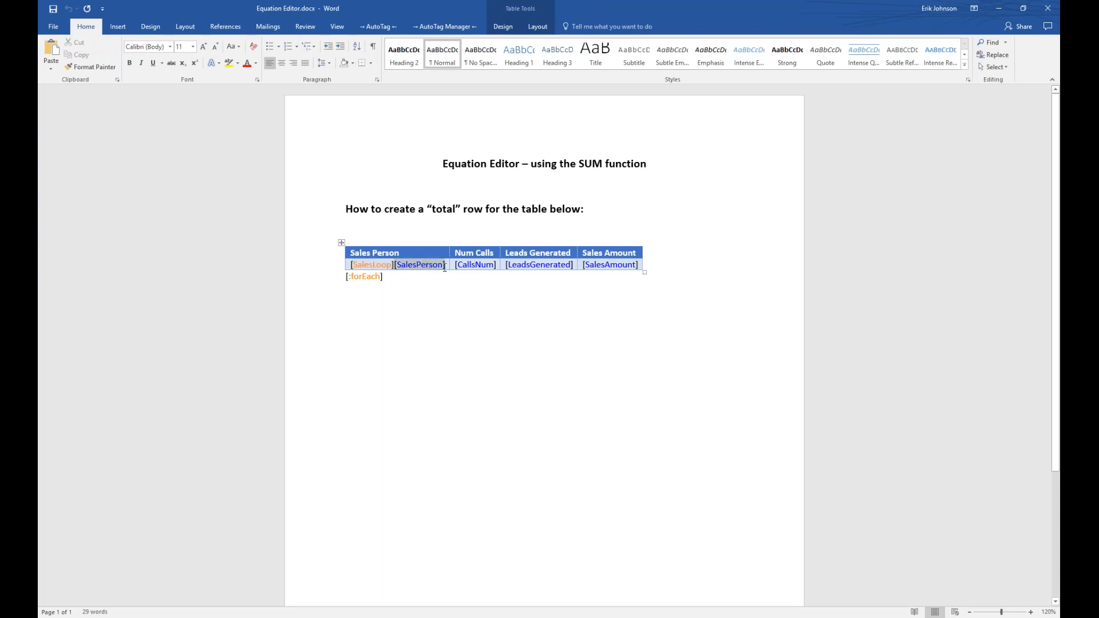
click(480, 264)
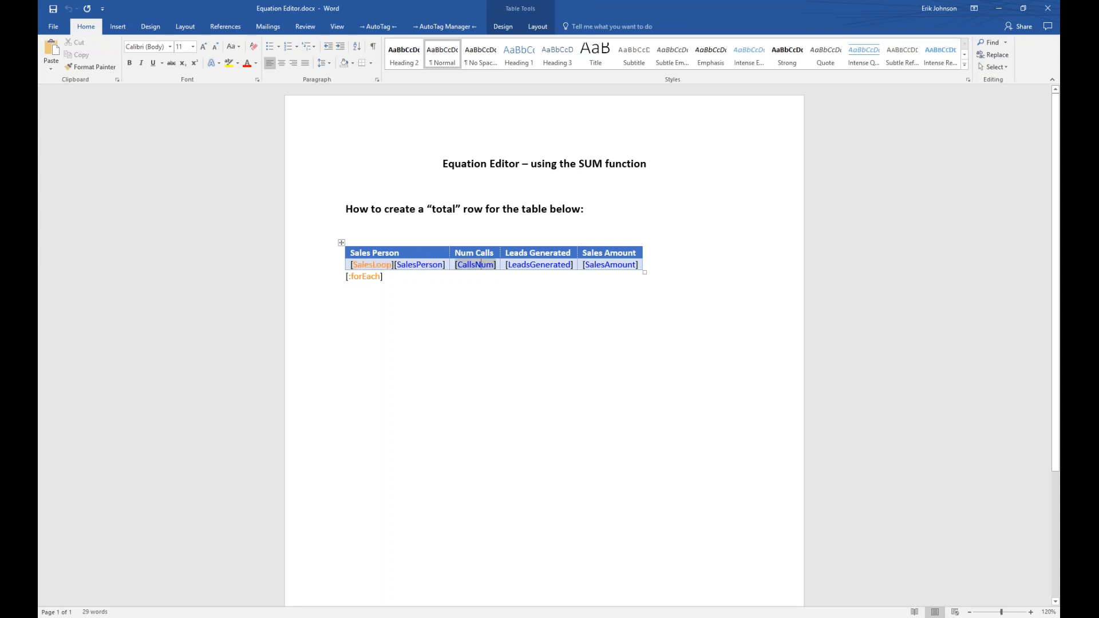
- Preview the data returned by the table's SalesLoop tag, compare it with the column tags, and close the results
click(544, 264)
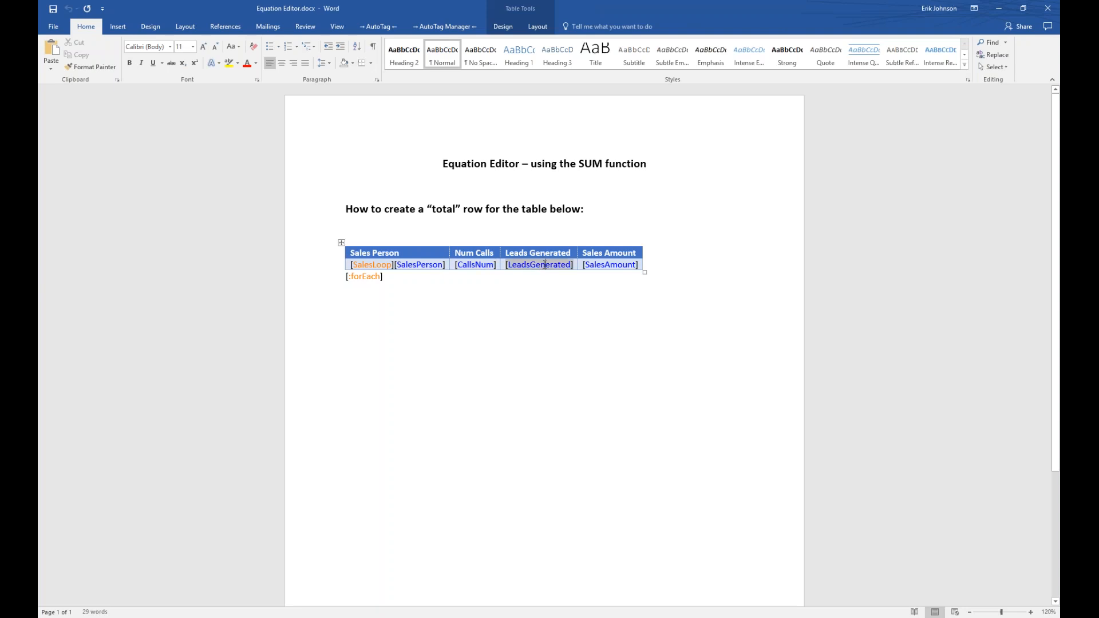
click(611, 265)
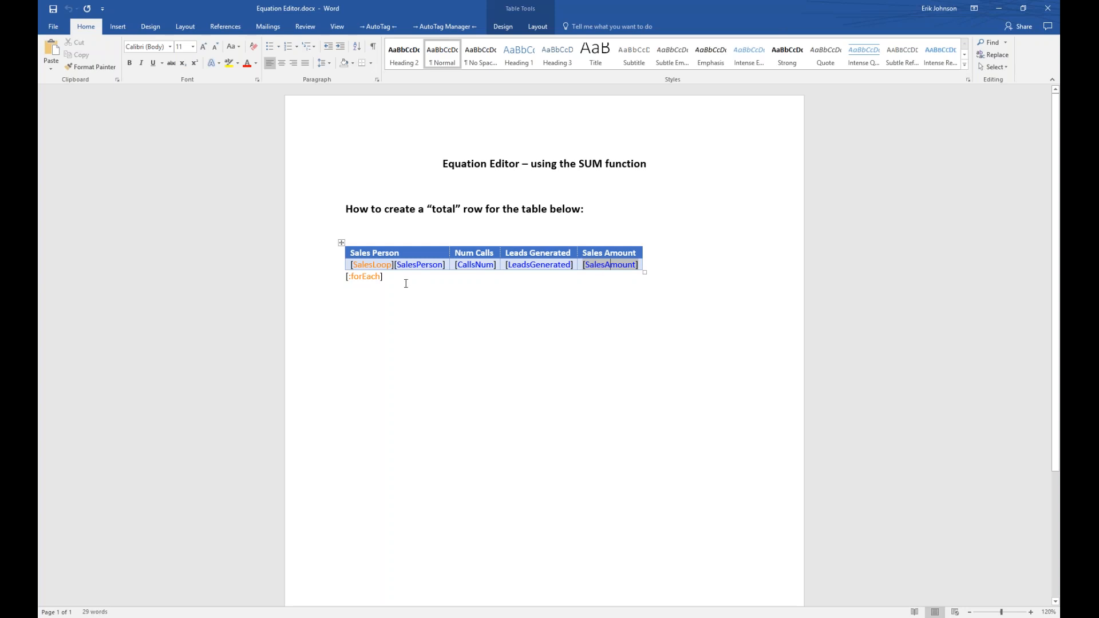
click(379, 265)
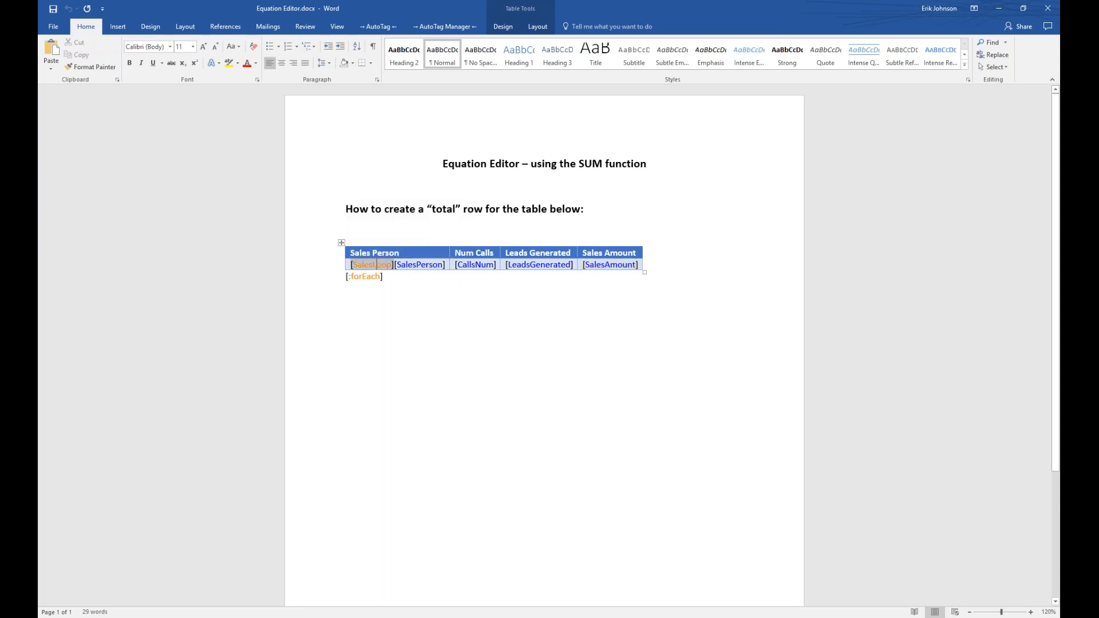
click(382, 26)
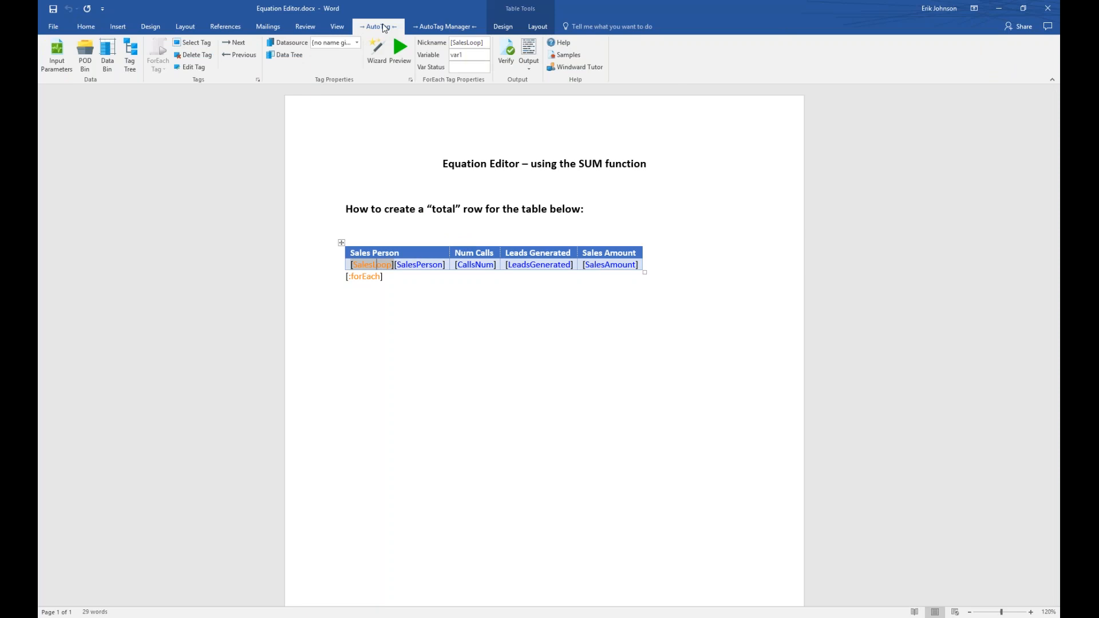
click(403, 48)
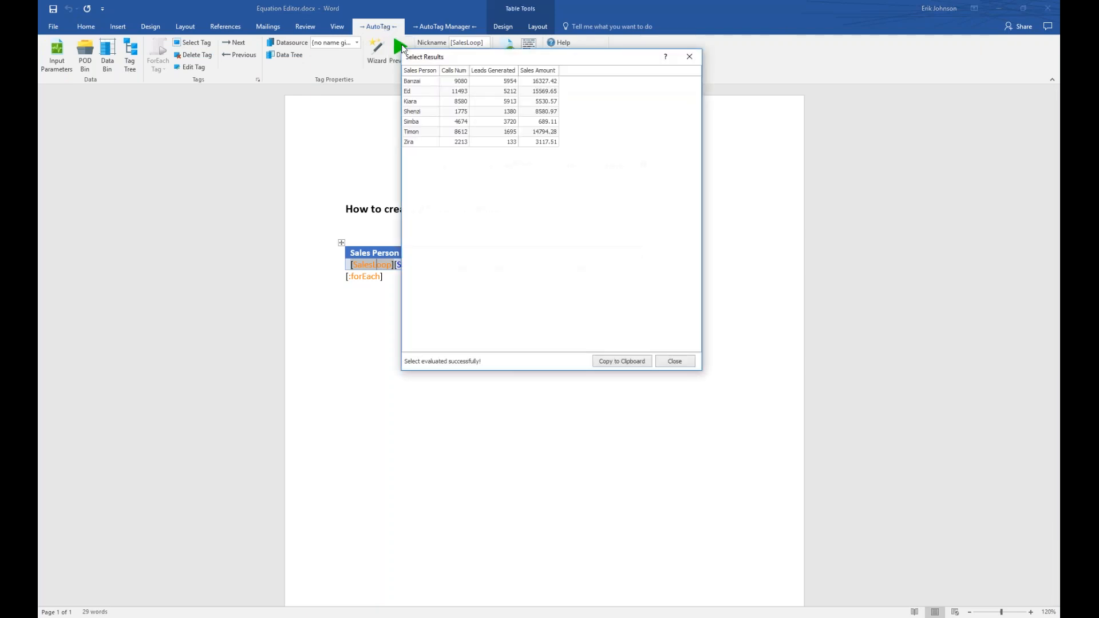
drag(479, 57, 736, 164)
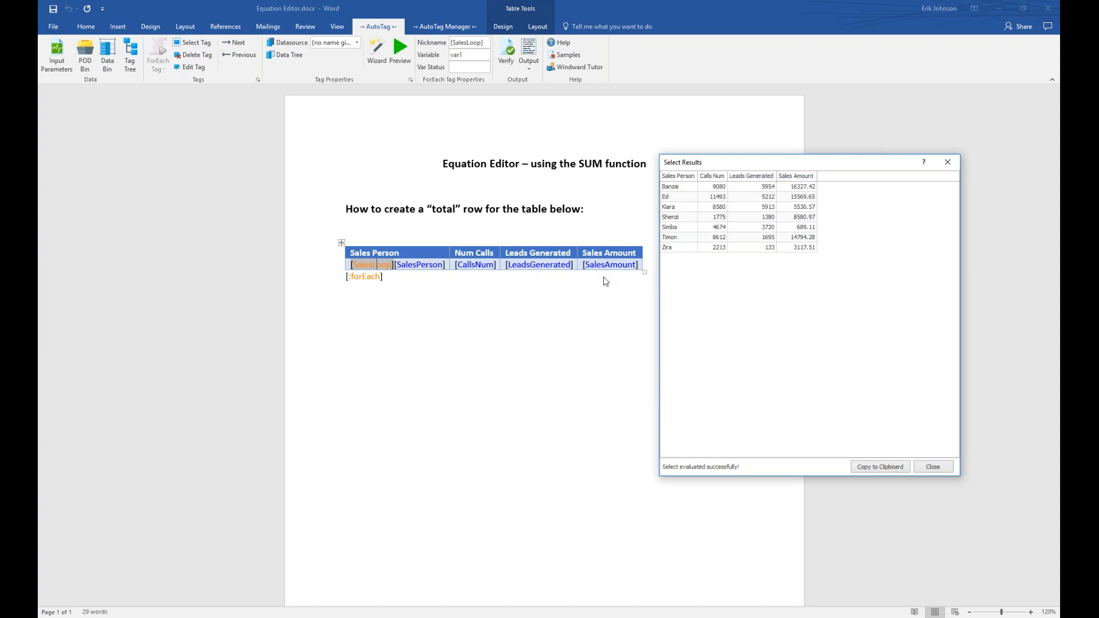
click(932, 467)
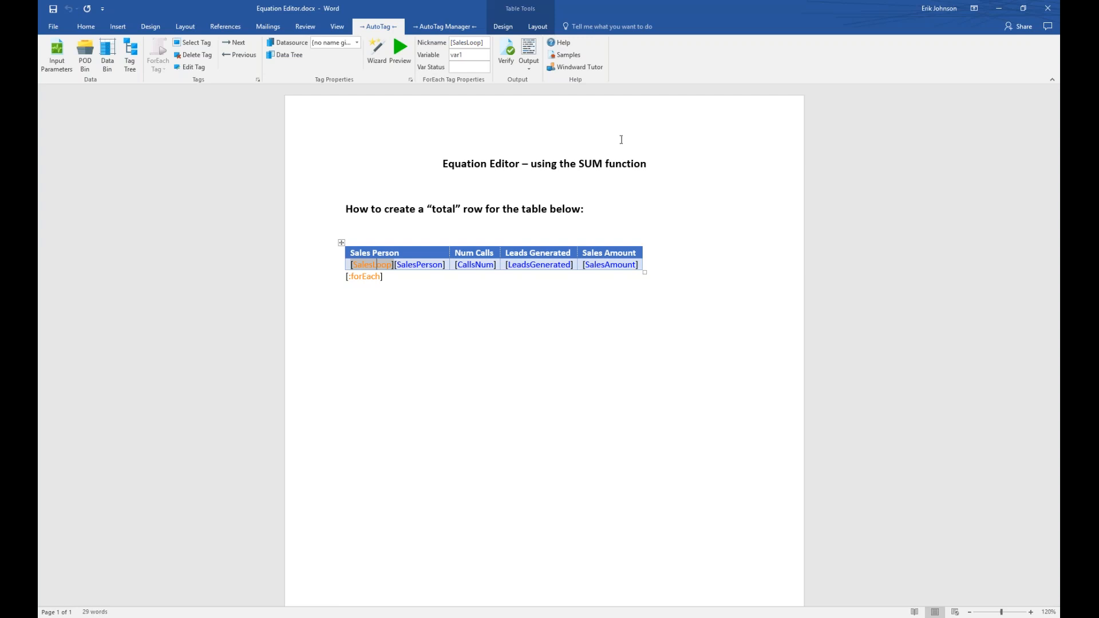
- Open the SalesAmount tag for editing and examine its var1 data fields and its condition and format properties
click(611, 265)
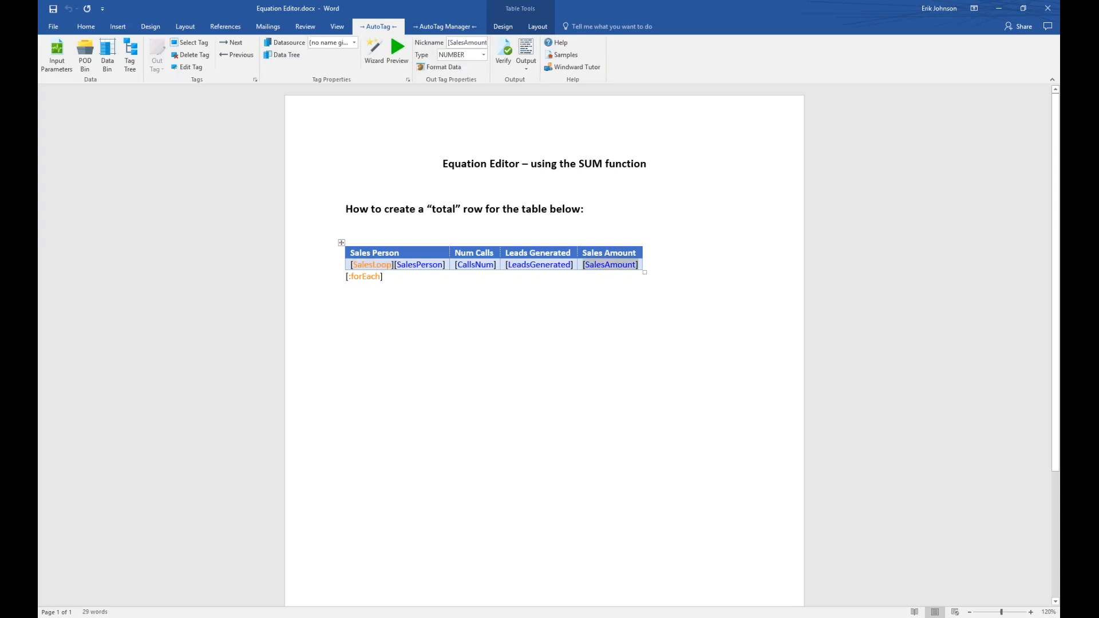
double_click(617, 264)
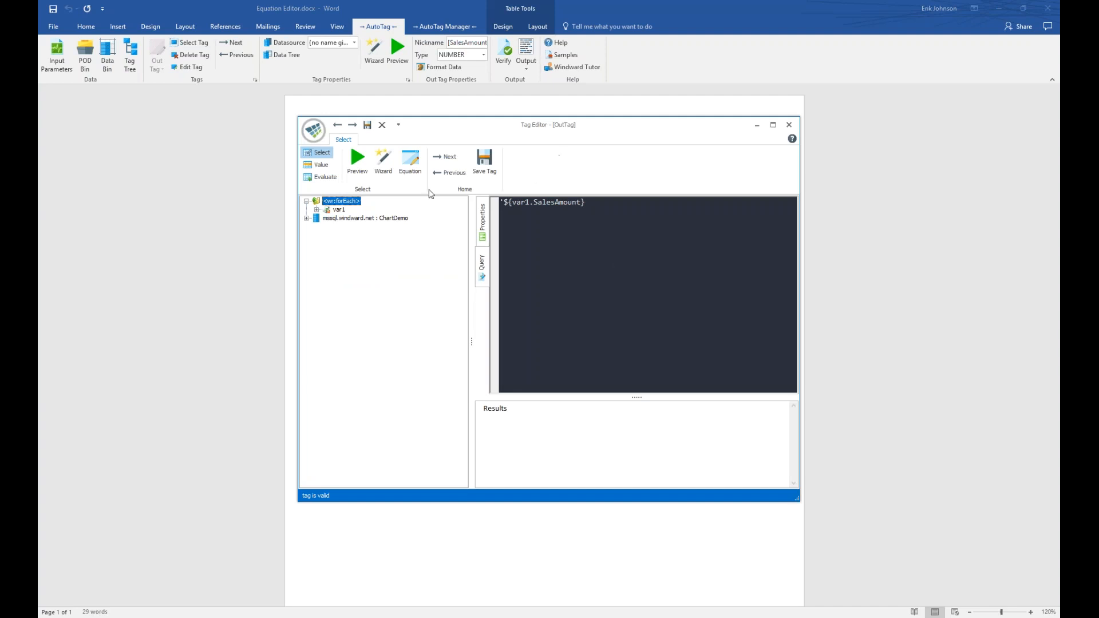
click(317, 210)
drag(424, 138, 600, 138)
click(371, 264)
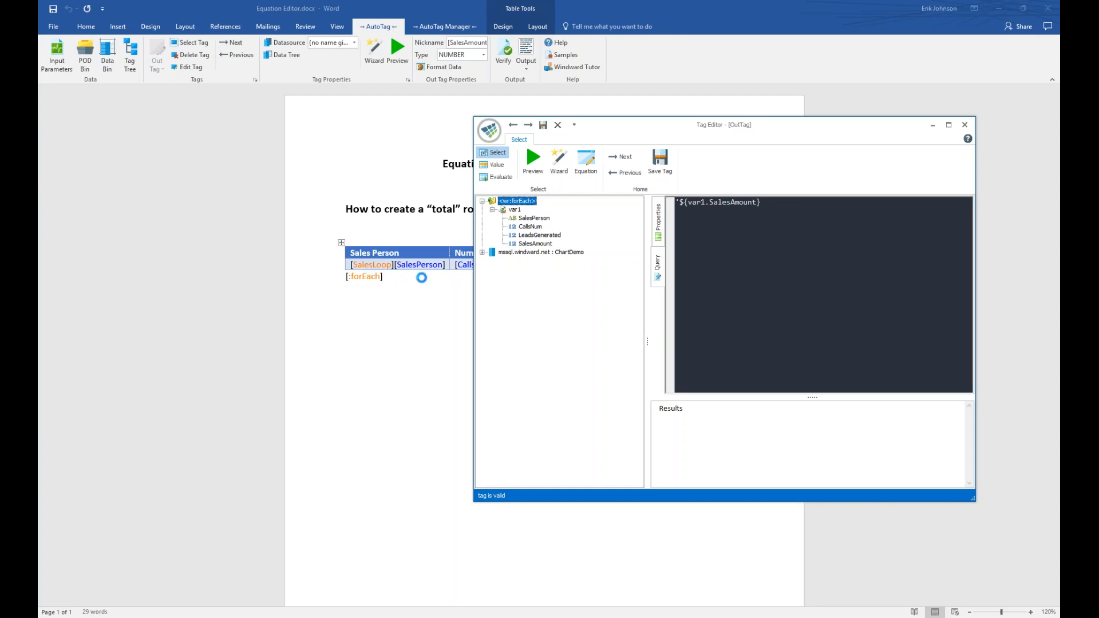
click(658, 218)
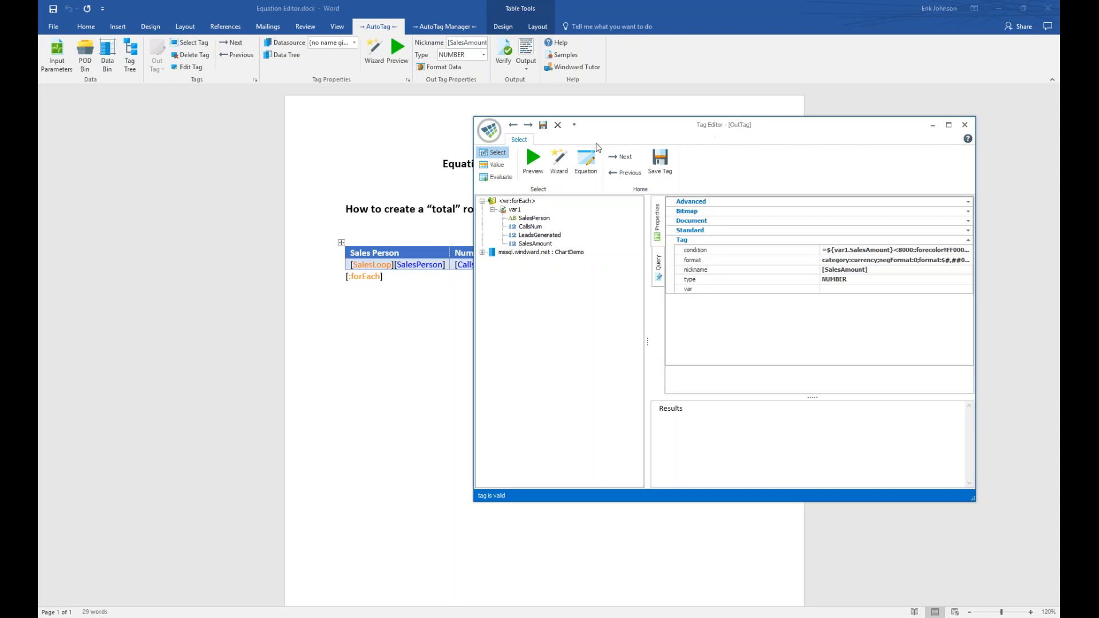
drag(615, 132, 529, 139)
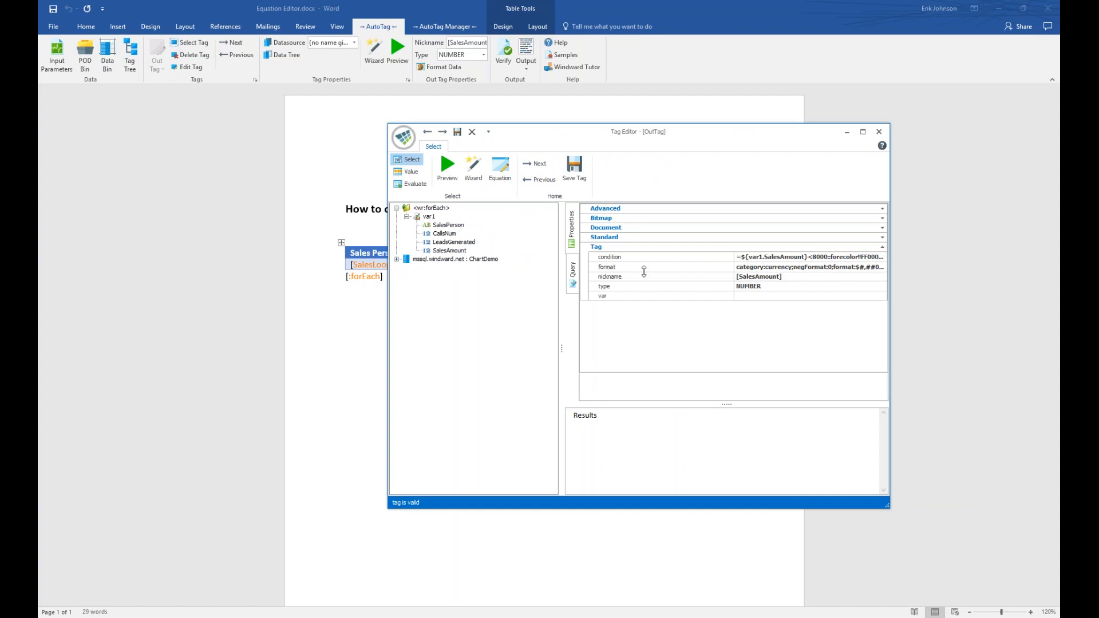
click(649, 258)
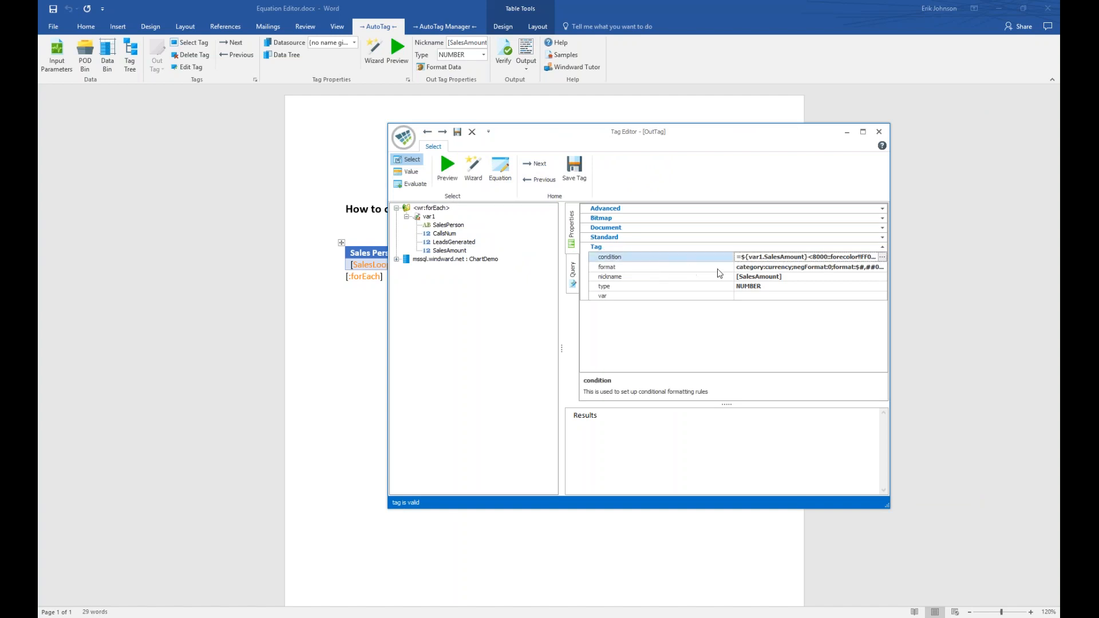
drag(732, 273, 673, 272)
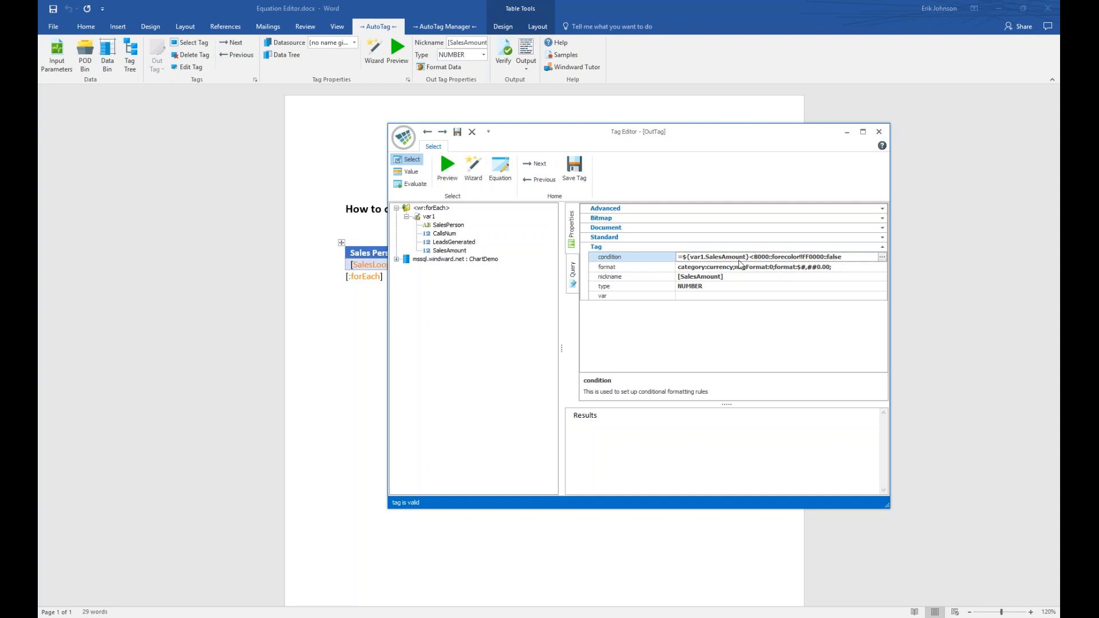
- Review the text and cell format options of the SalesAmount tag's conditional formatting rule
click(841, 257)
click(883, 258)
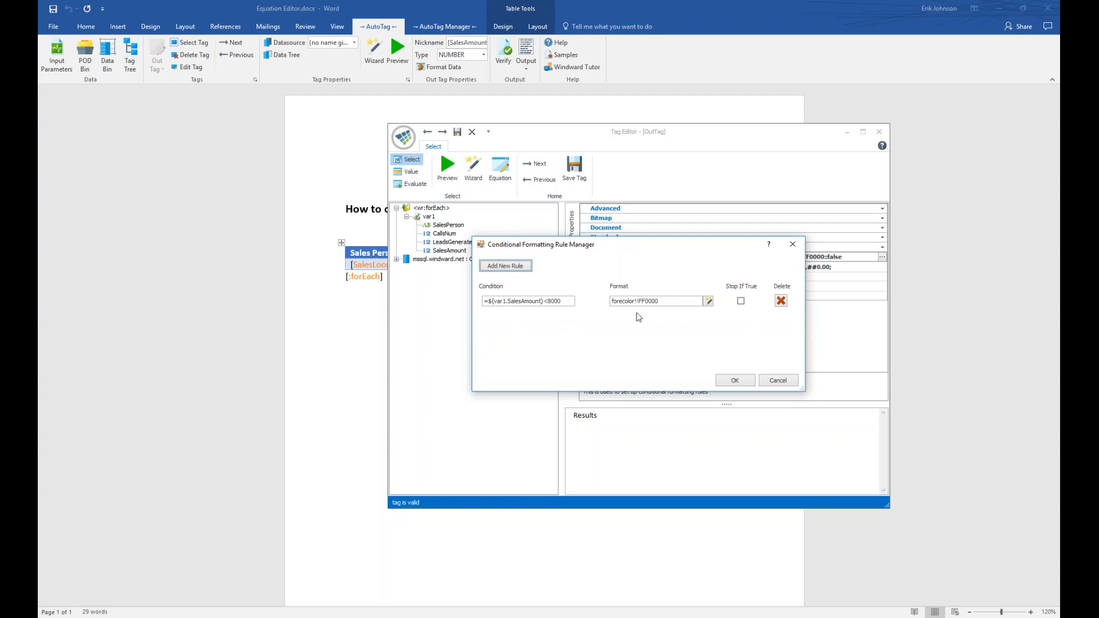
click(708, 302)
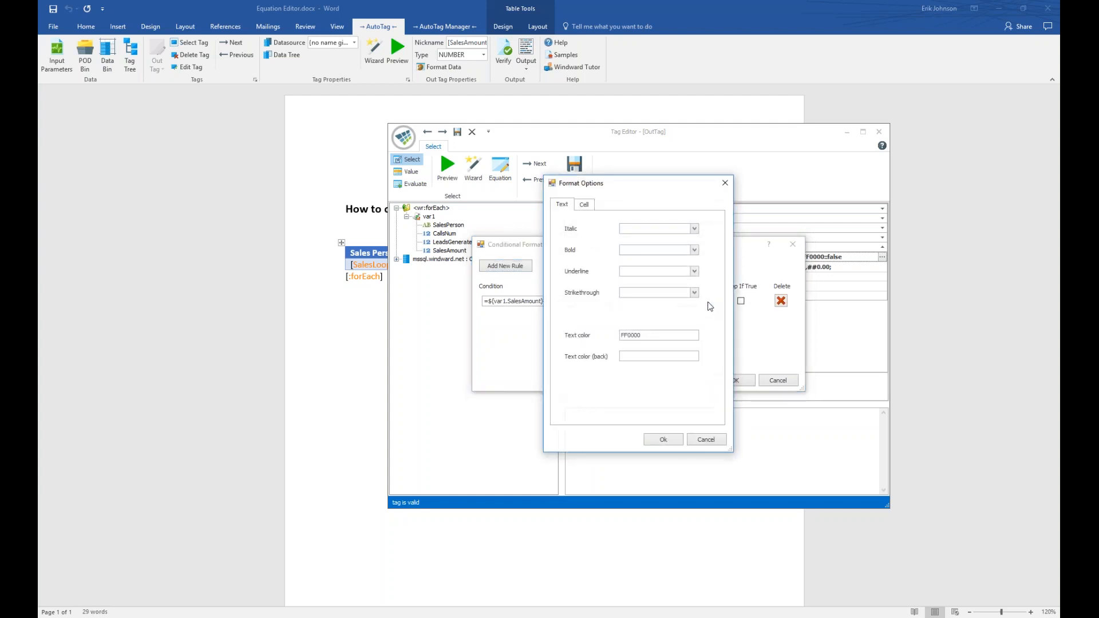
drag(658, 193, 689, 200)
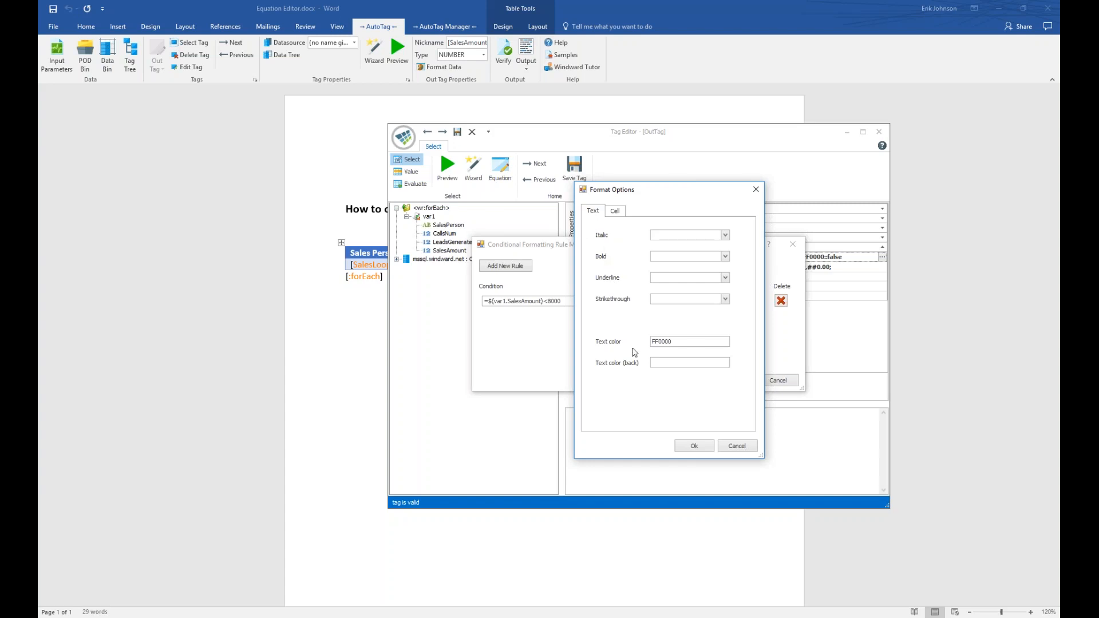
click(615, 212)
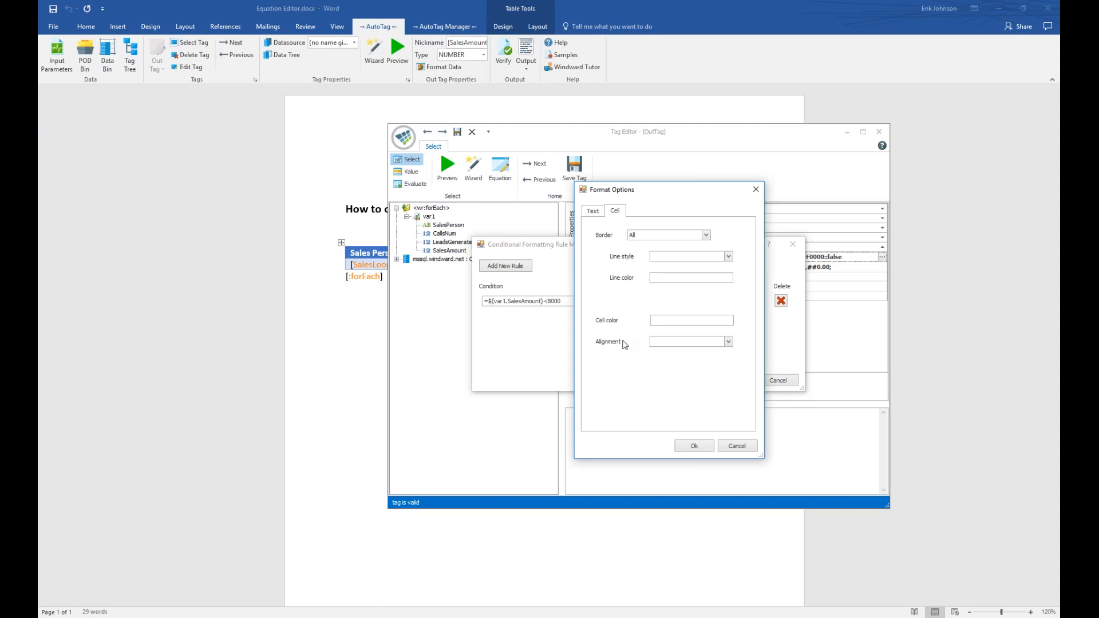
click(592, 211)
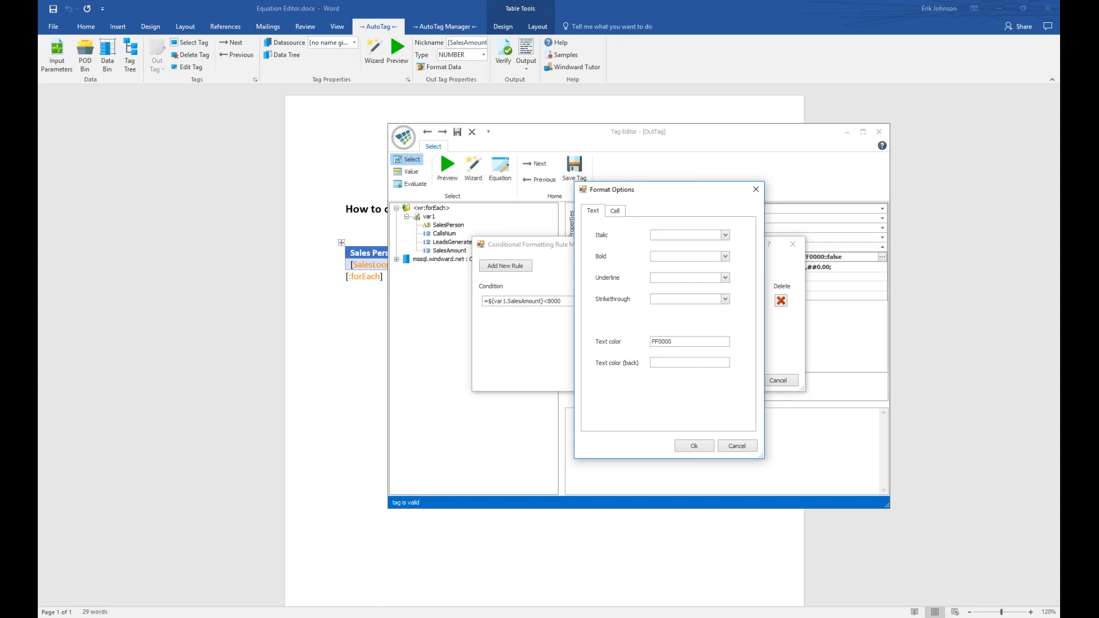
click(693, 448)
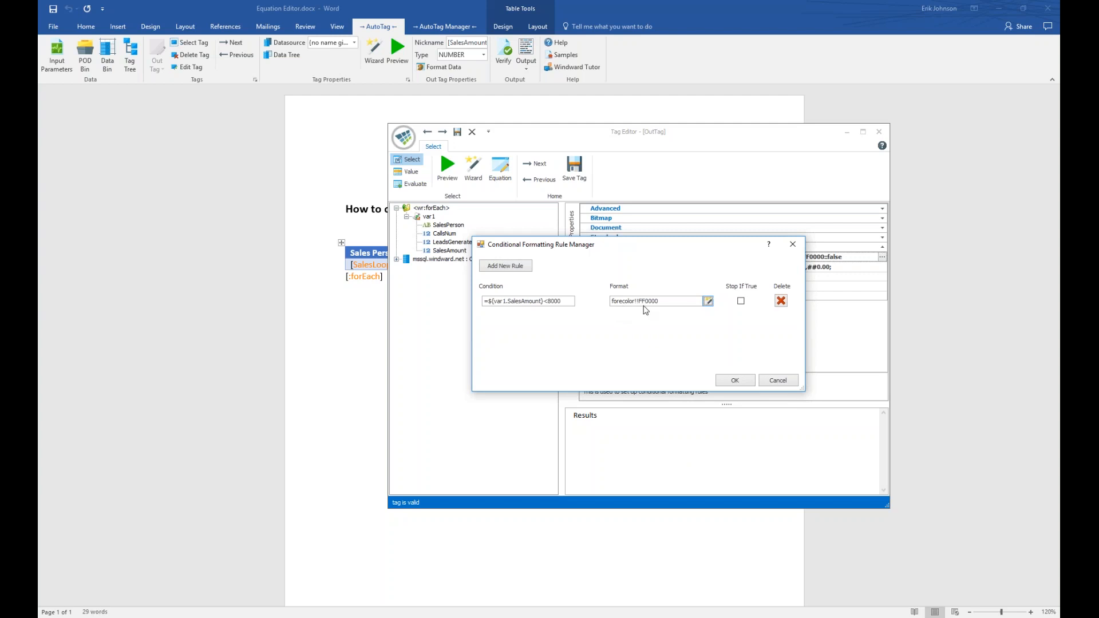
- Add a blank conditional formatting rule and remove it again, keeping the existing rule, and save the SalesAmount tag
click(496, 267)
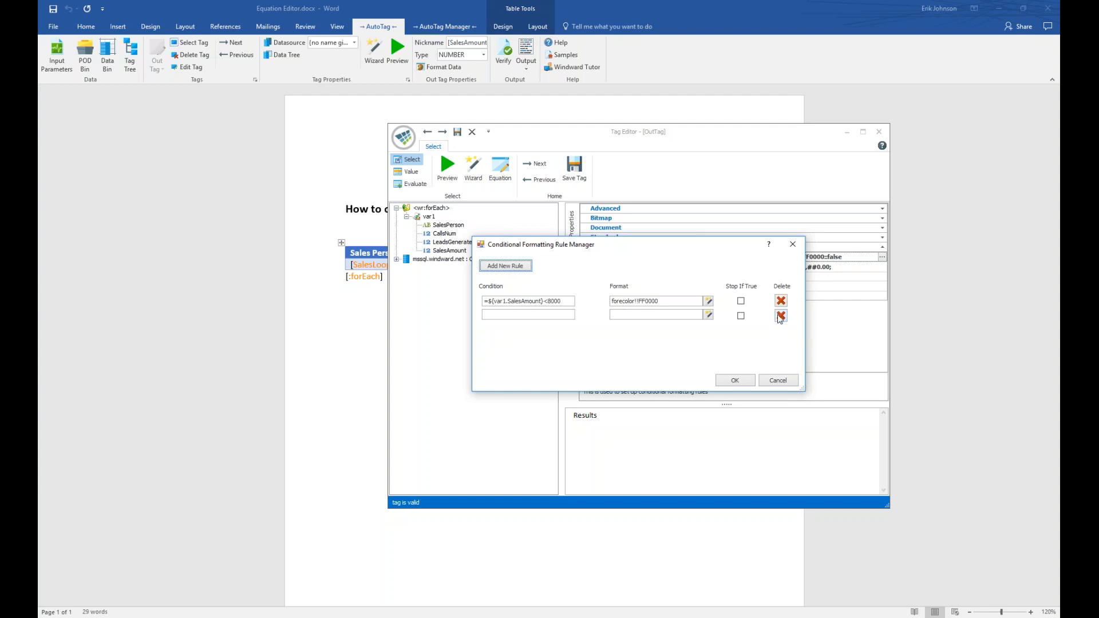
click(780, 316)
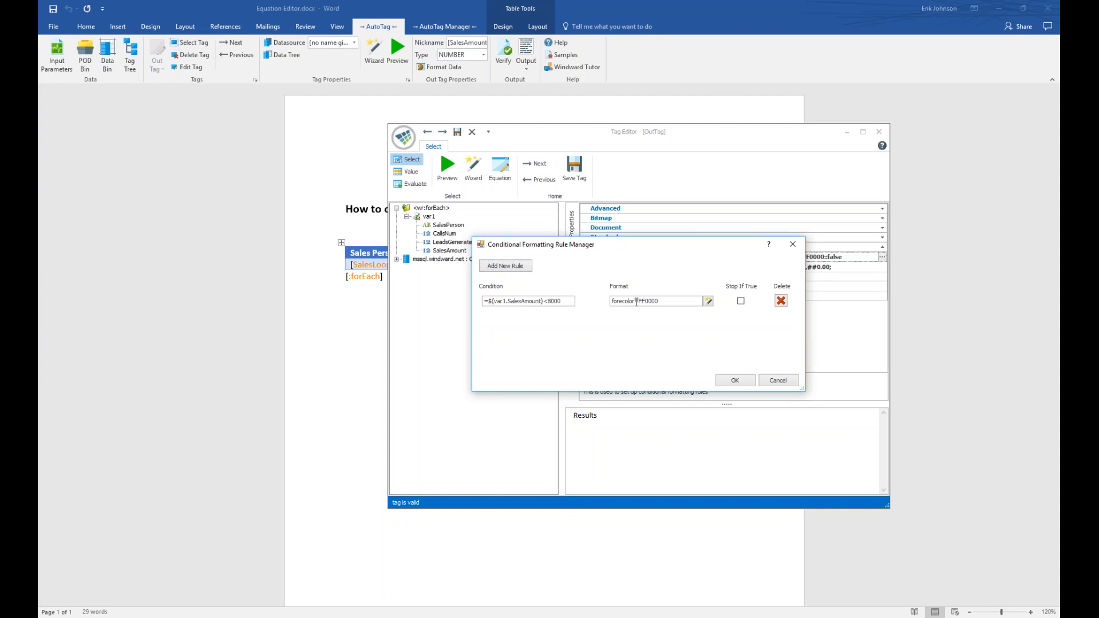
click(737, 380)
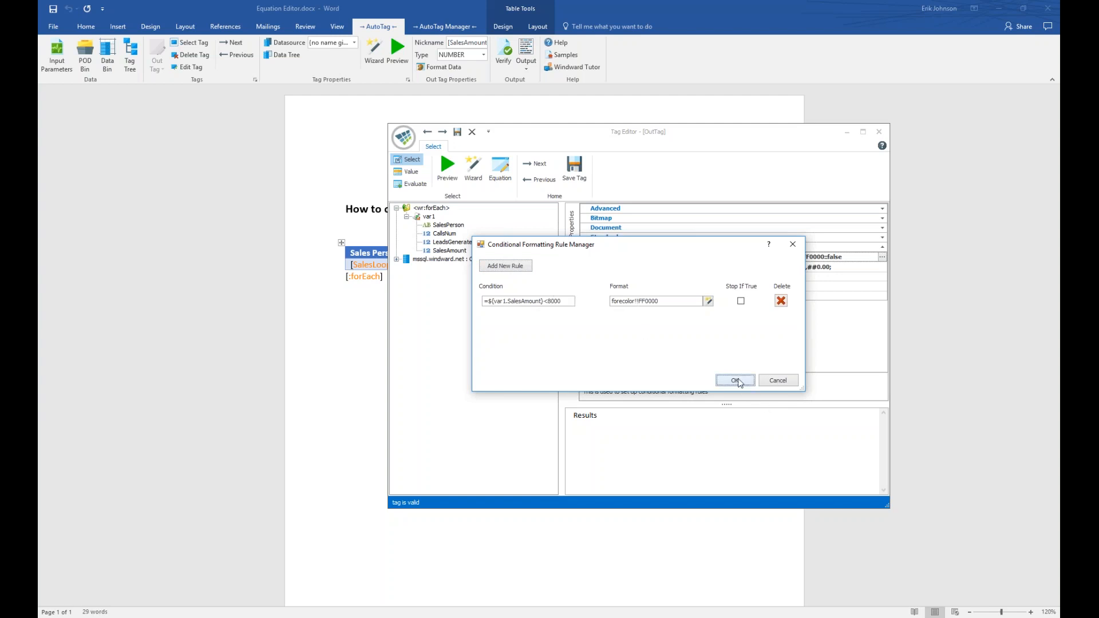
click(579, 167)
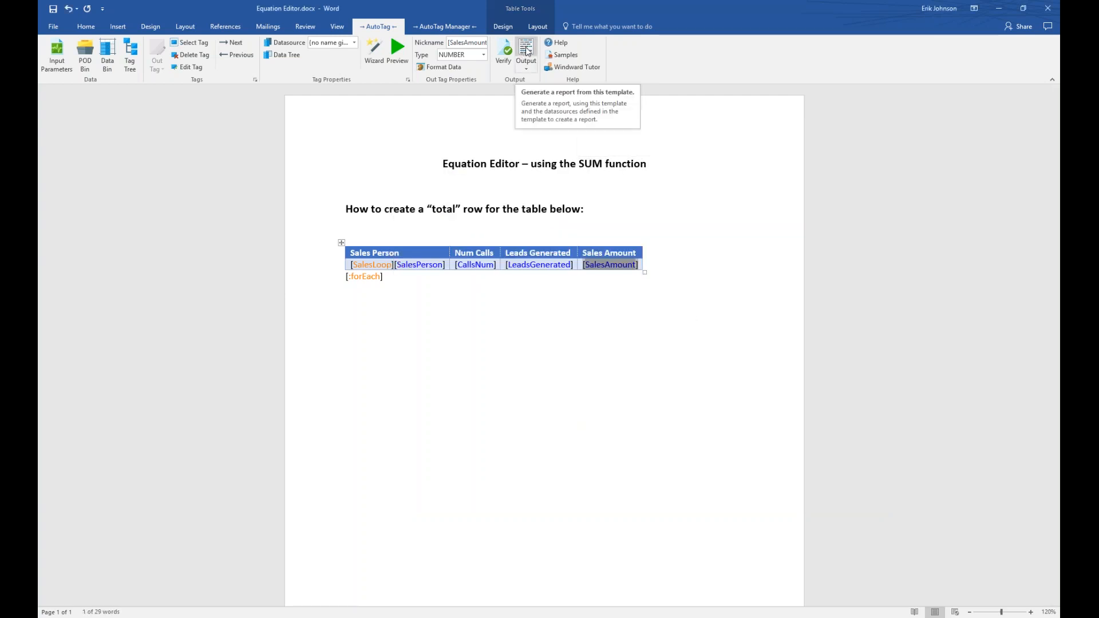
- Generate the report from the template, saving the document first, and arrange the output side by side with the template
click(527, 51)
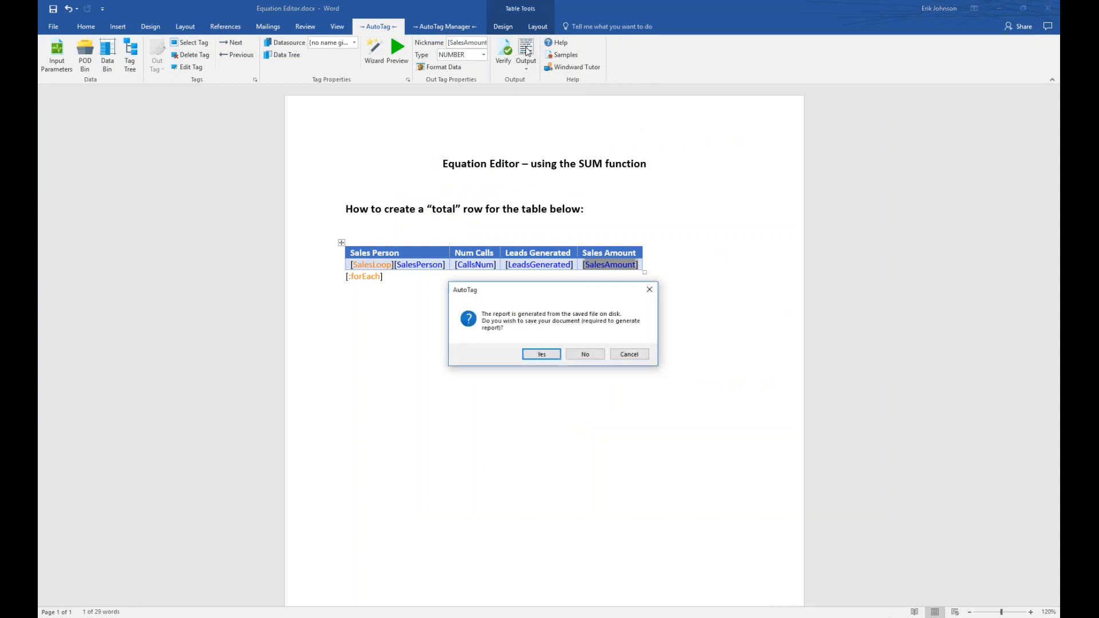
click(542, 355)
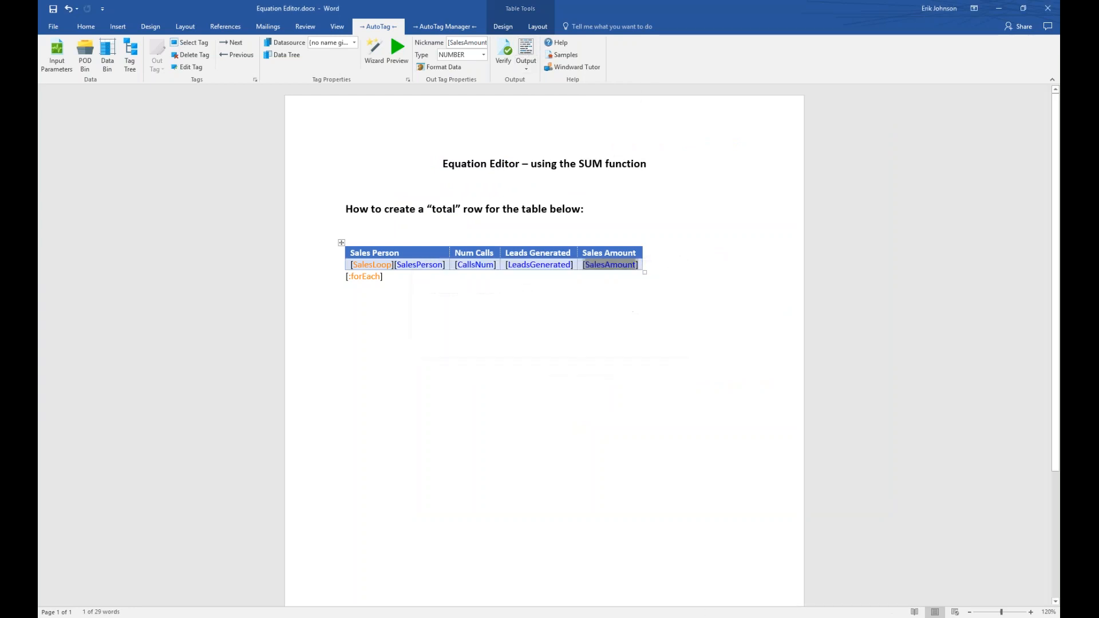
key(super+Right)
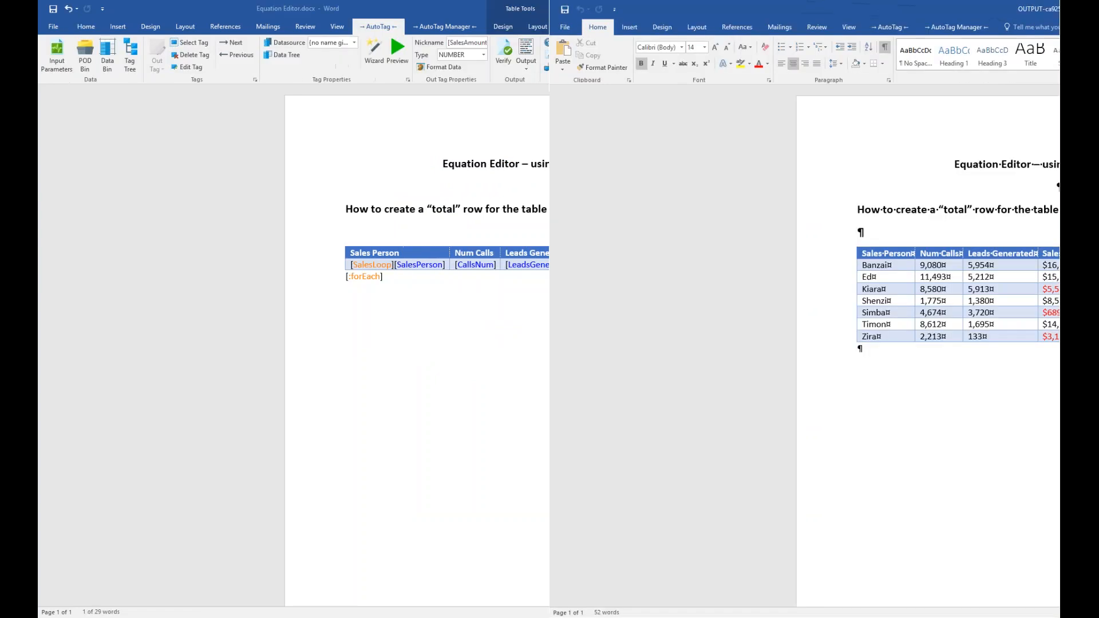
key(Return)
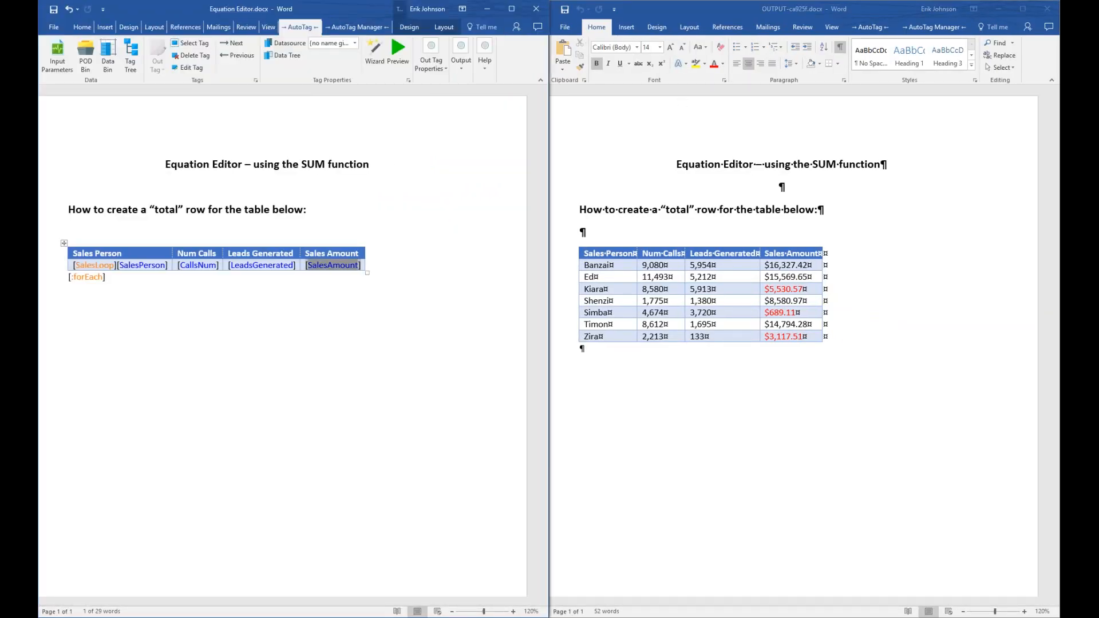
- Hide the paragraph marks in the output report, and close it to return to the maximized template
click(840, 51)
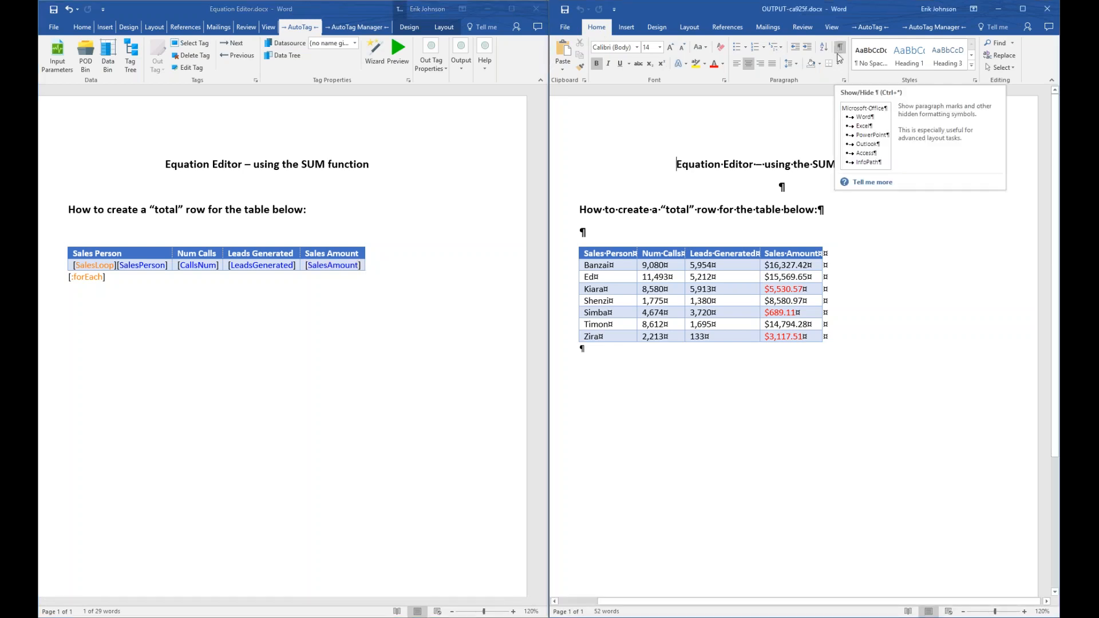
click(839, 52)
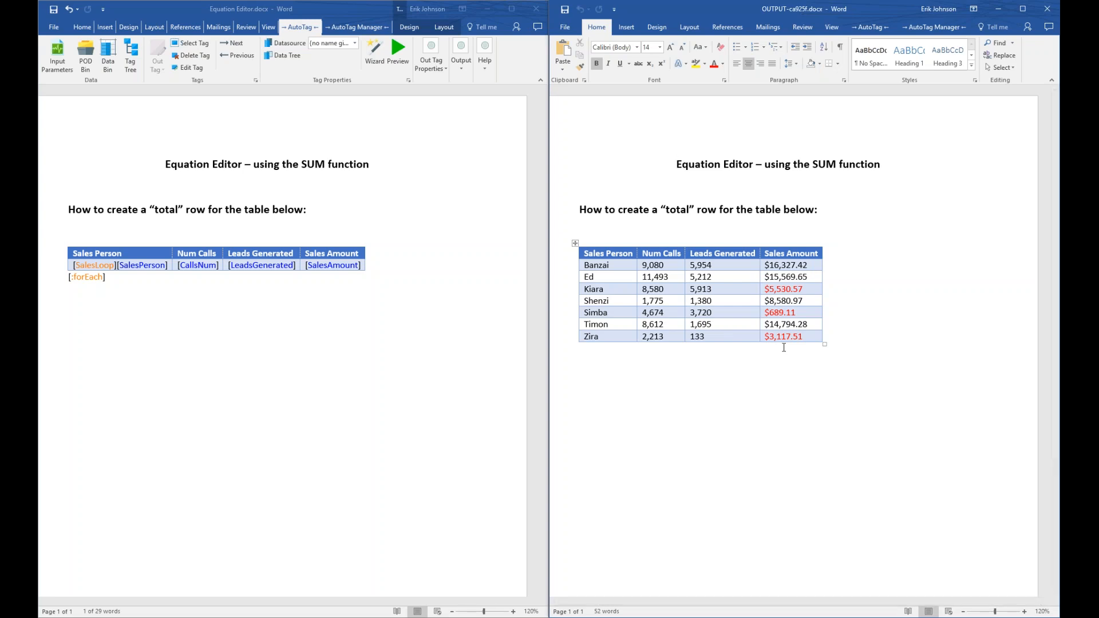
click(1047, 9)
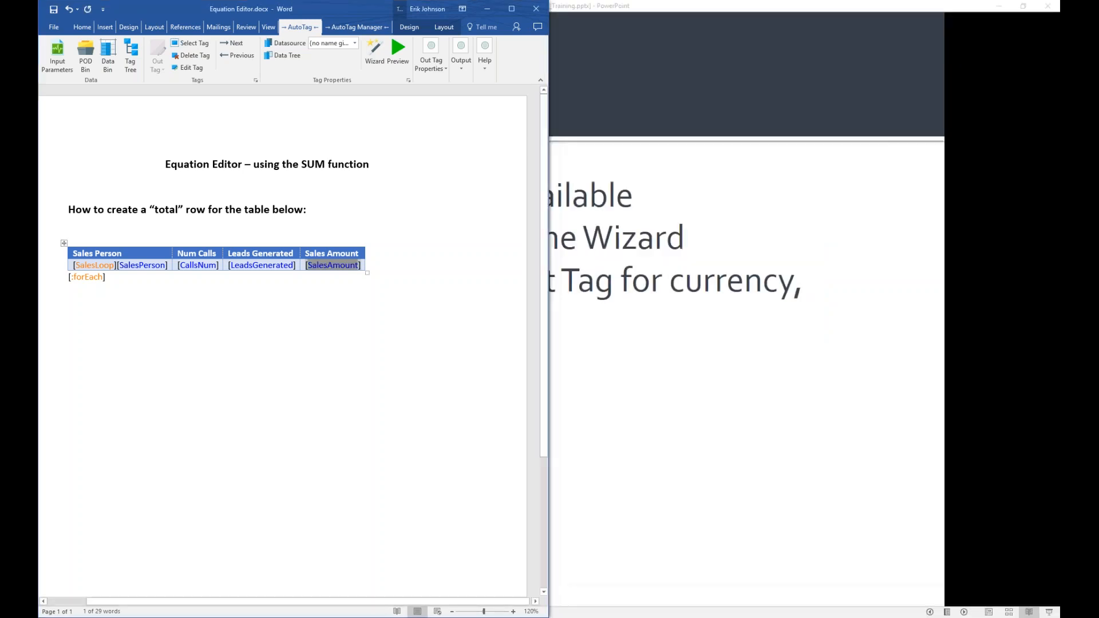
click(516, 12)
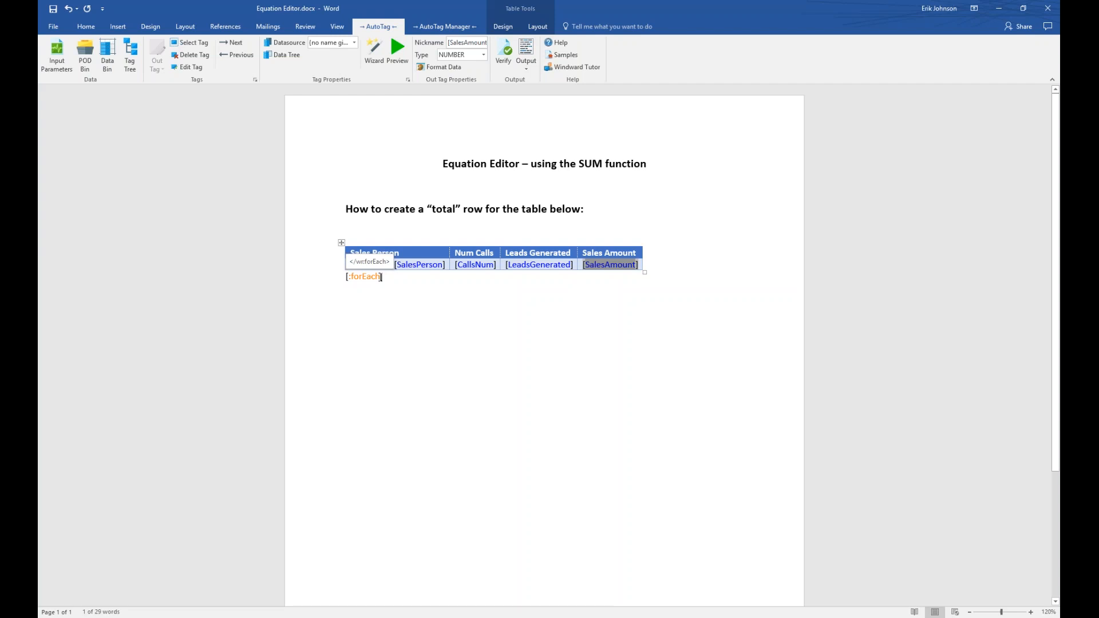
- Delete the closing forEach tag below the sales table
click(366, 278)
click(371, 281)
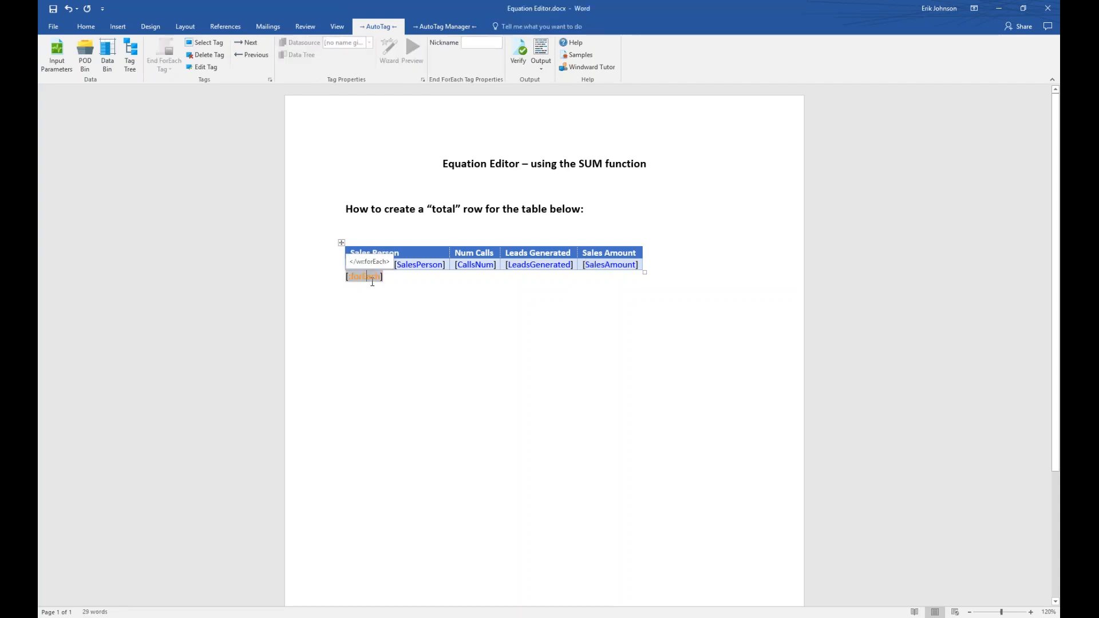
click(215, 56)
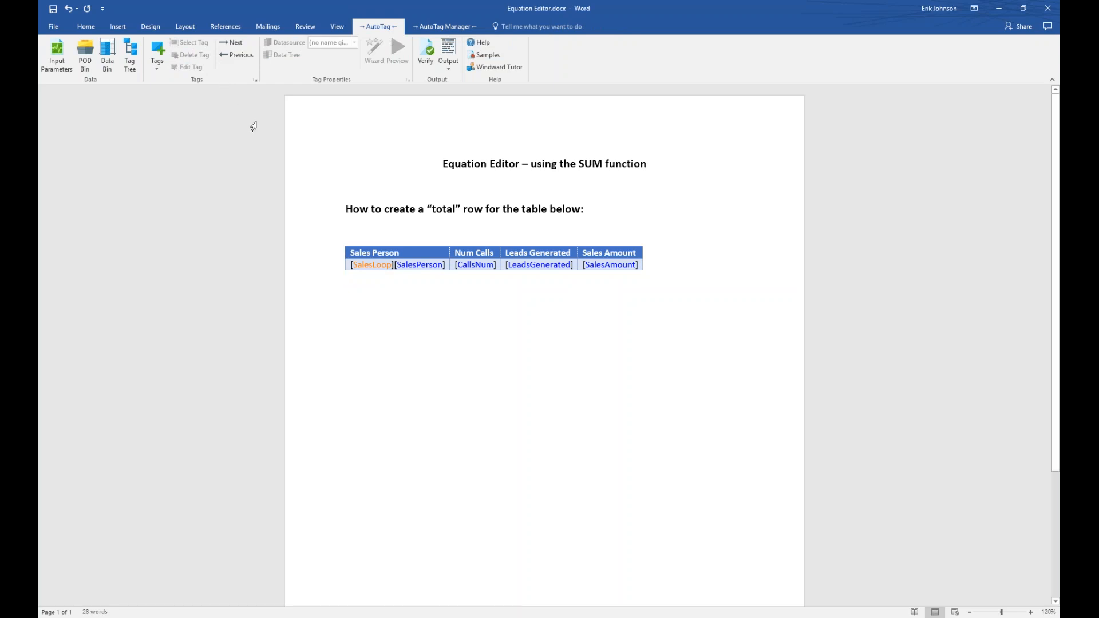
- Add a new row below the SalesLoop row of the sales table and insert an End ForEach tag in its first cell
click(346, 269)
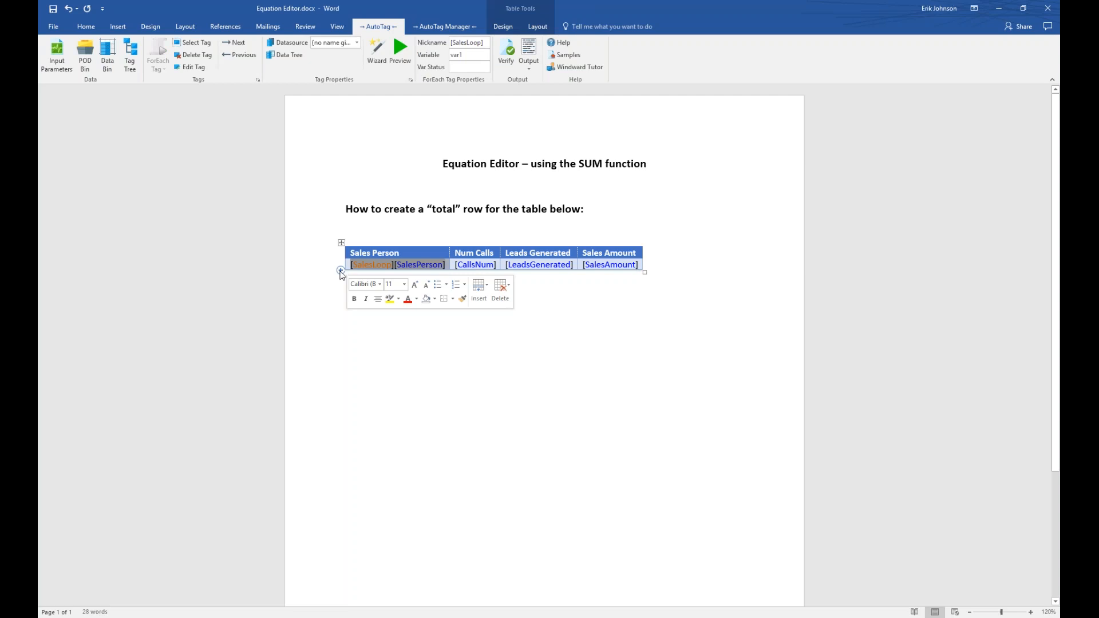
click(340, 271)
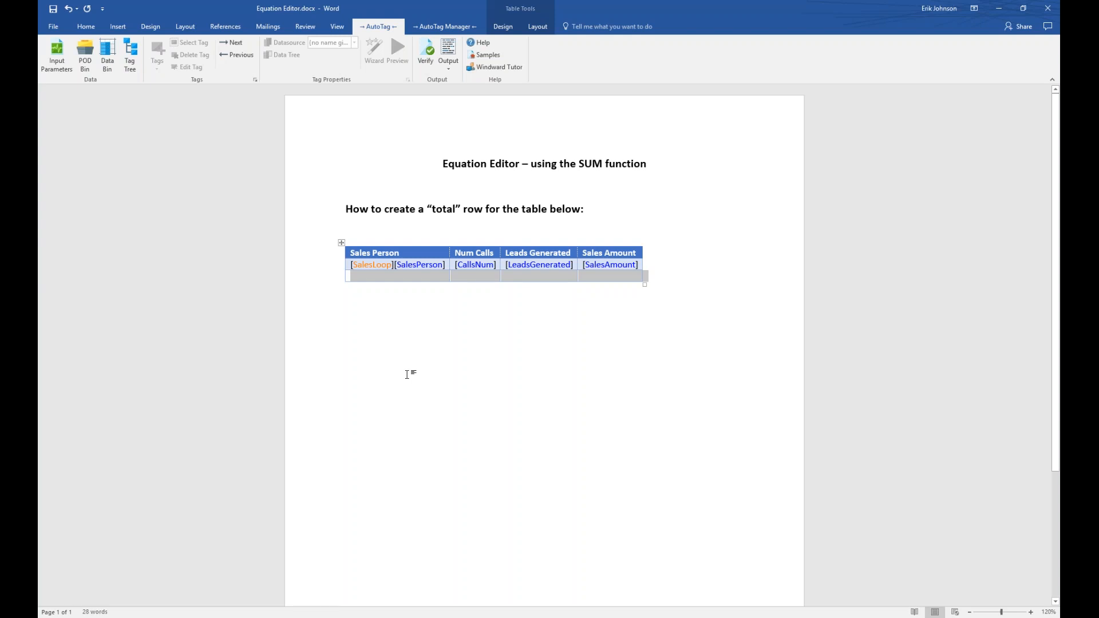
click(380, 279)
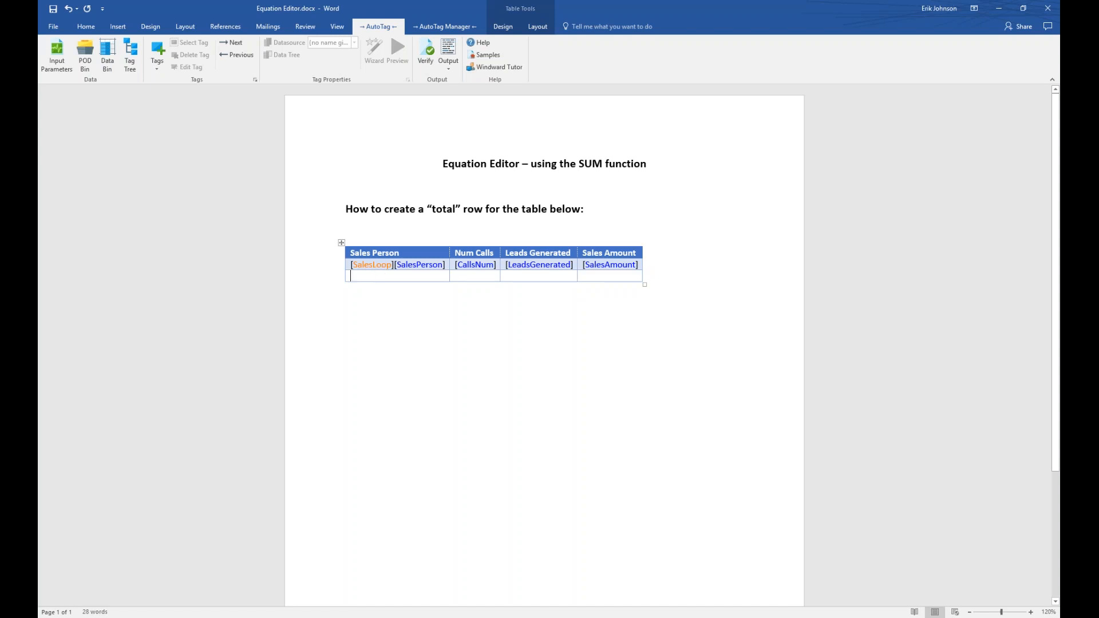
click(158, 58)
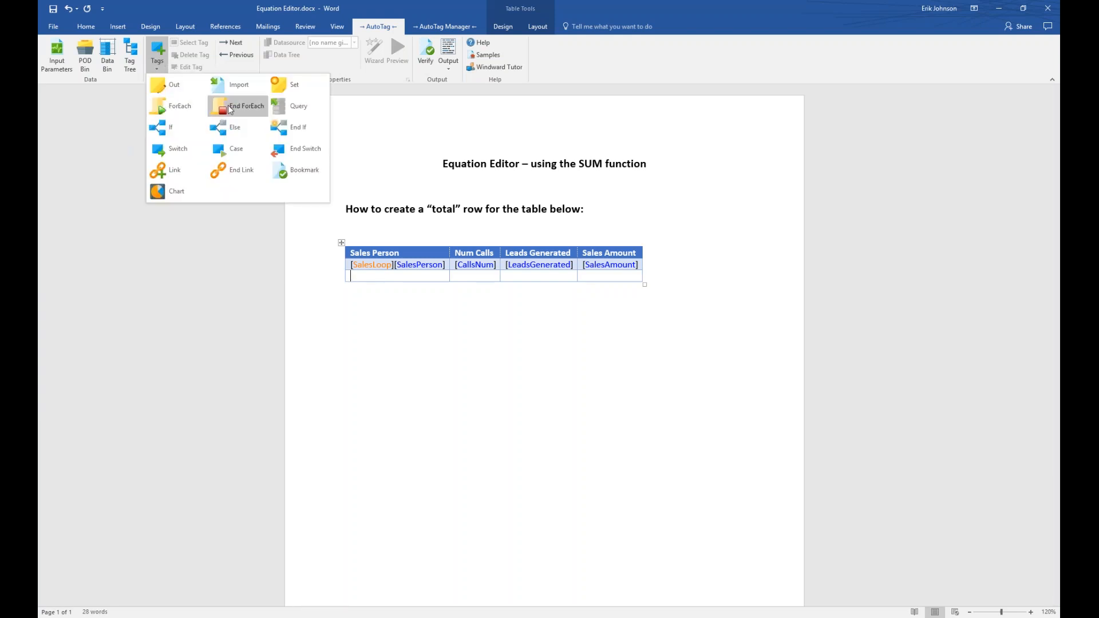
click(228, 105)
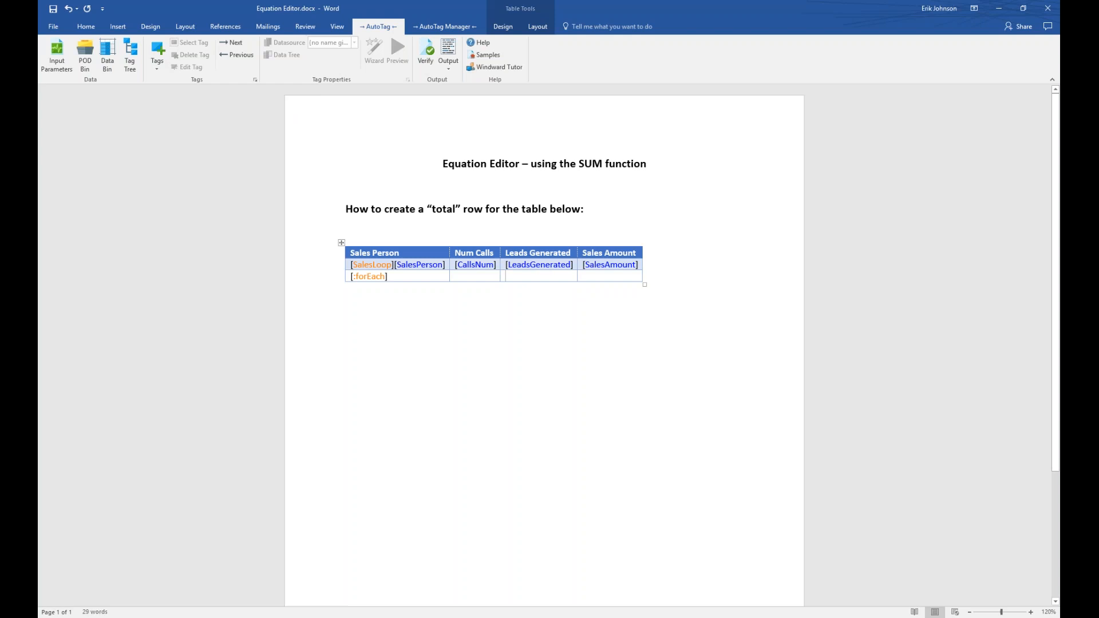
- Enter the label "Total:" in the new row's Leads Generated cell and make it bold and right-aligned
text(Total)
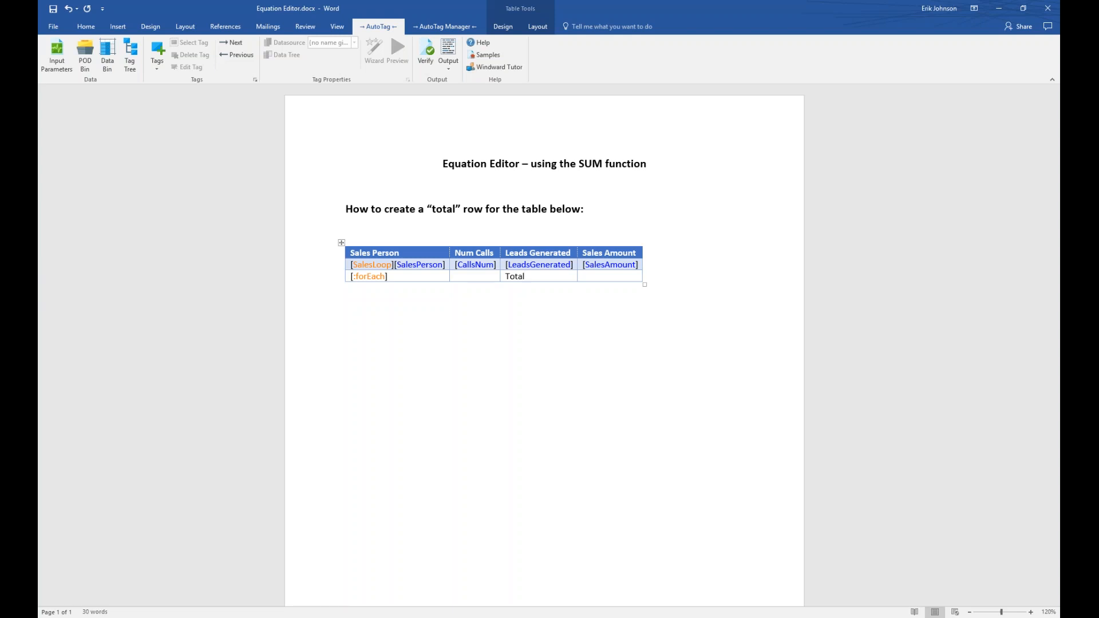
text(:)
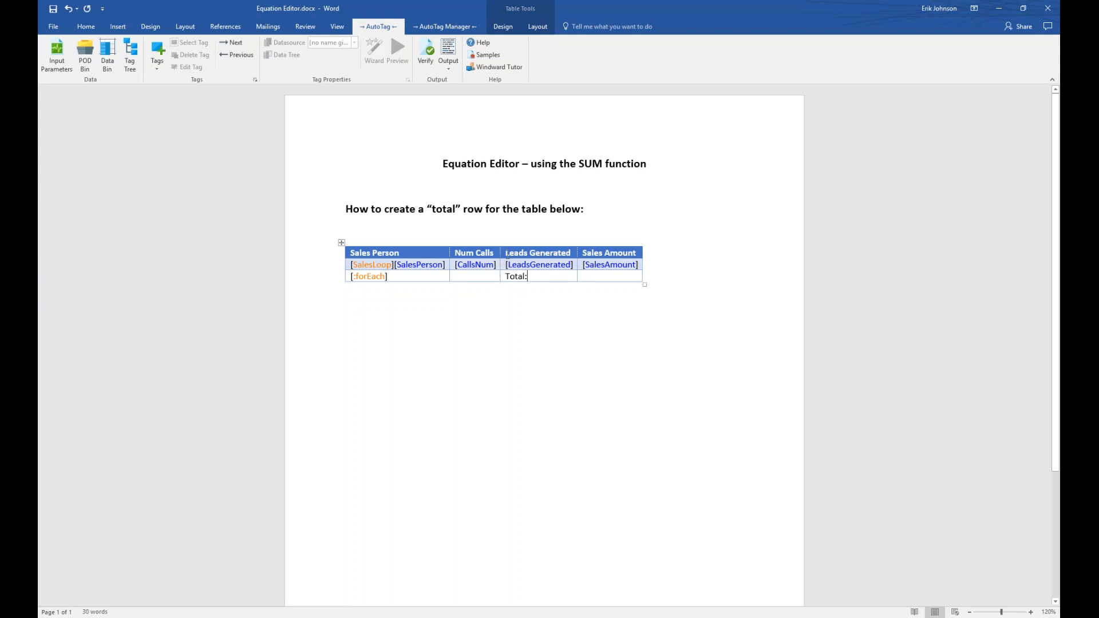
drag(527, 276, 505, 277)
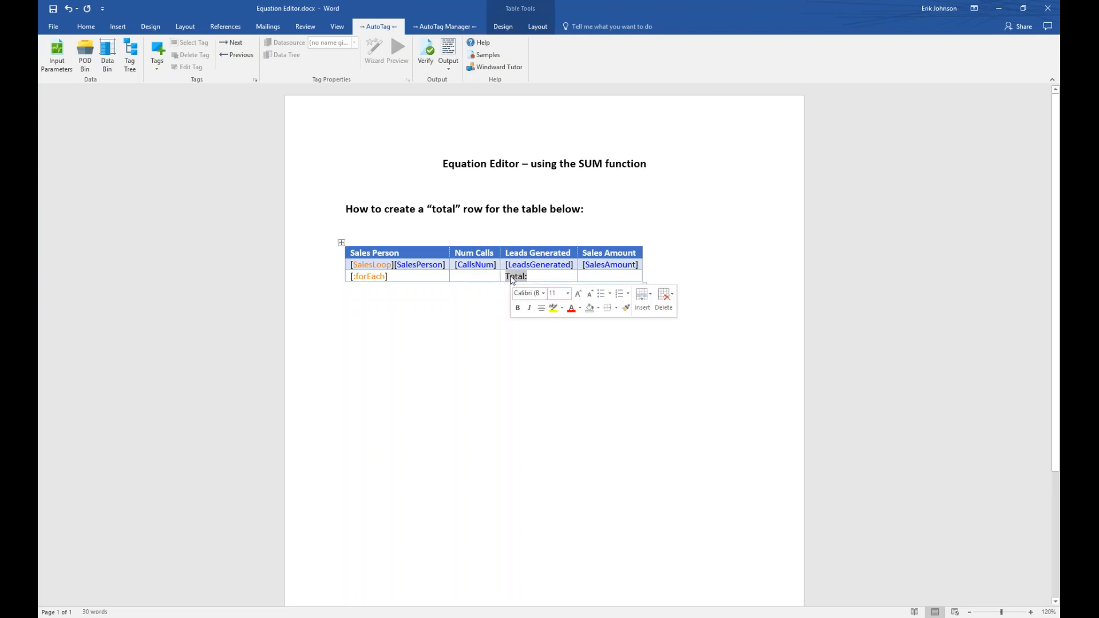
click(86, 26)
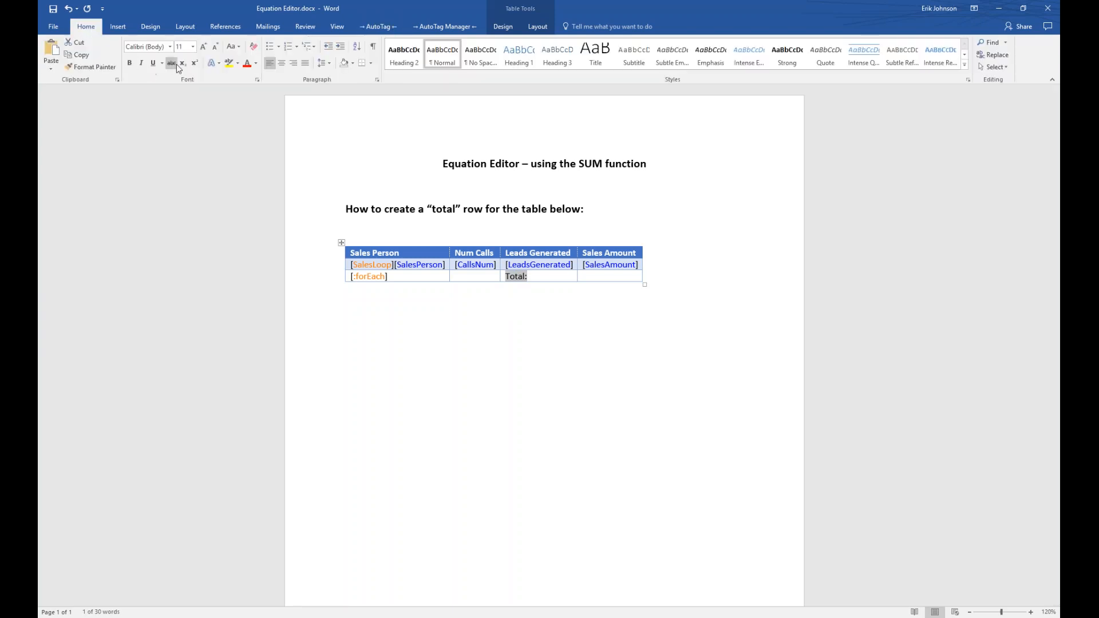
click(130, 63)
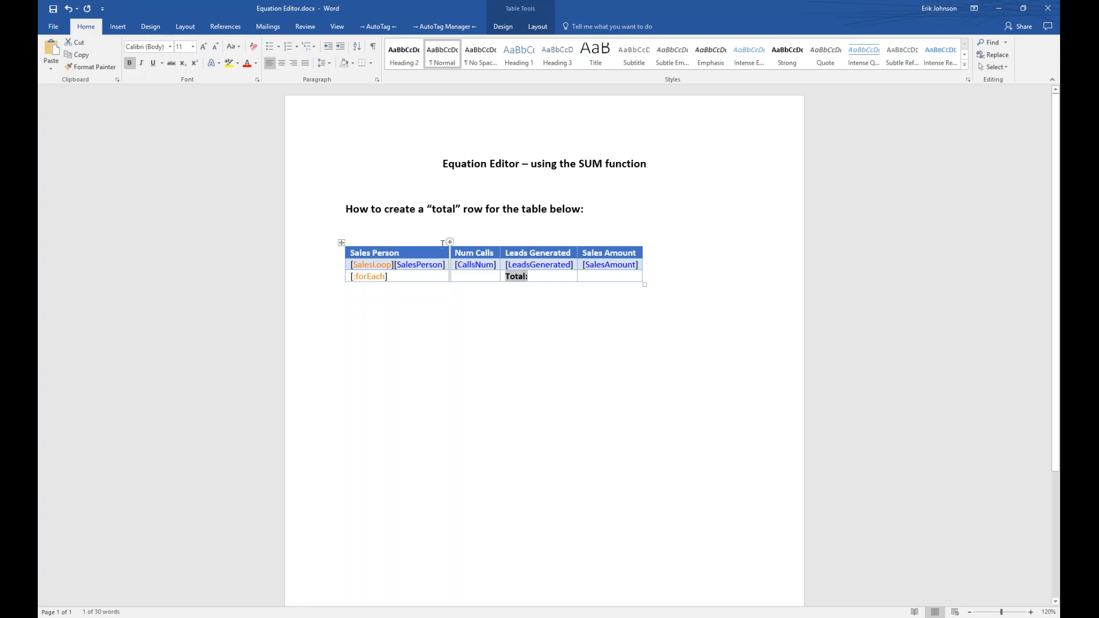
click(294, 64)
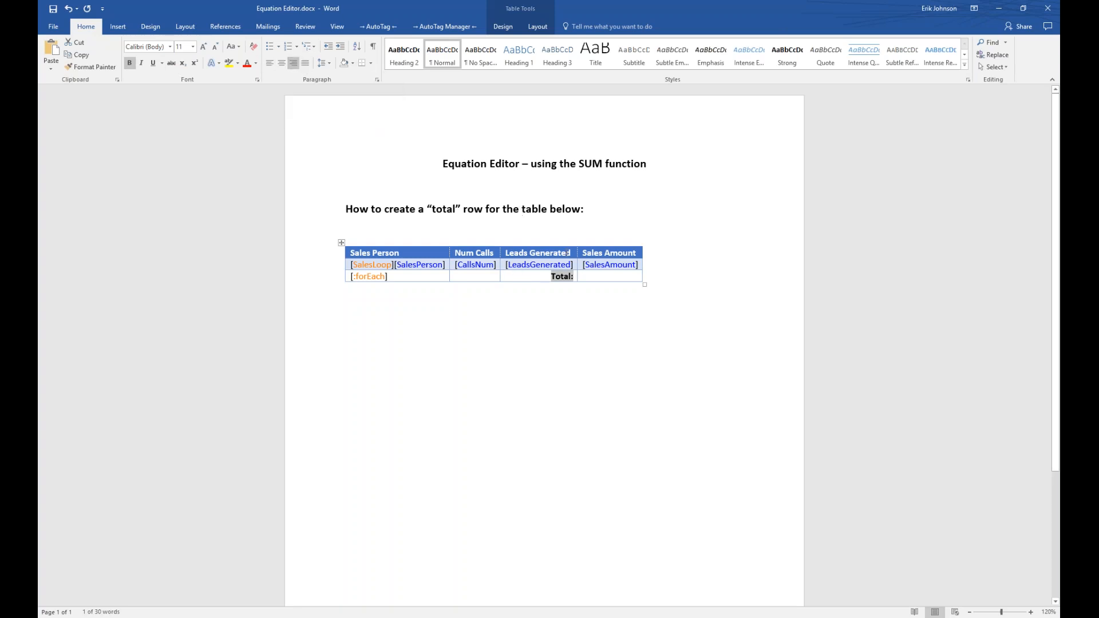
- Insert an Out tag in the total row's Sales Amount cell
click(607, 277)
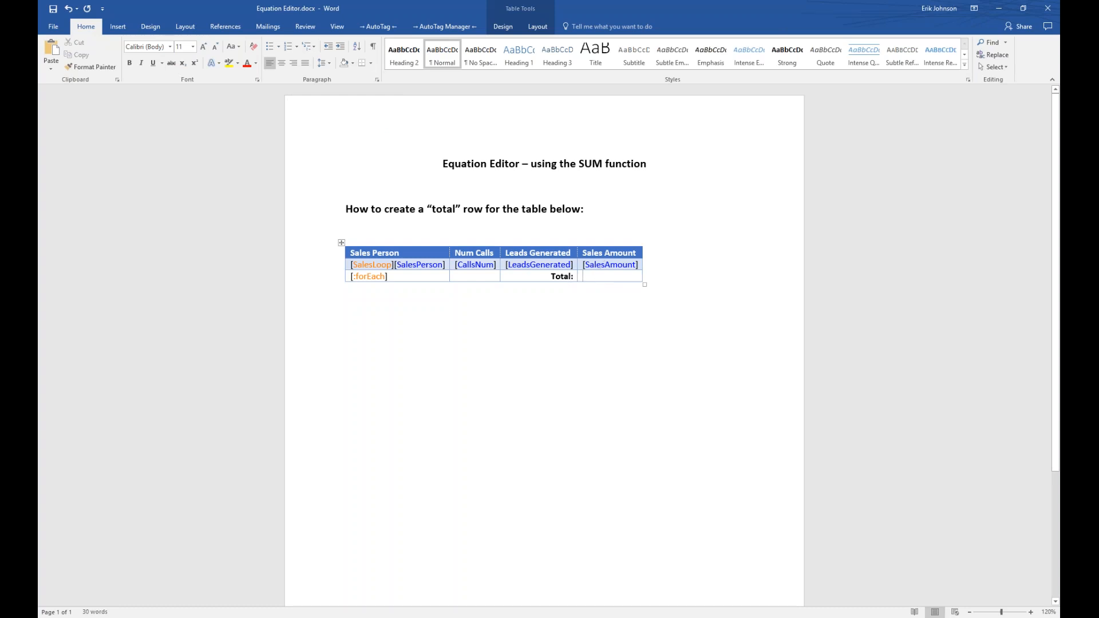
click(376, 28)
click(157, 53)
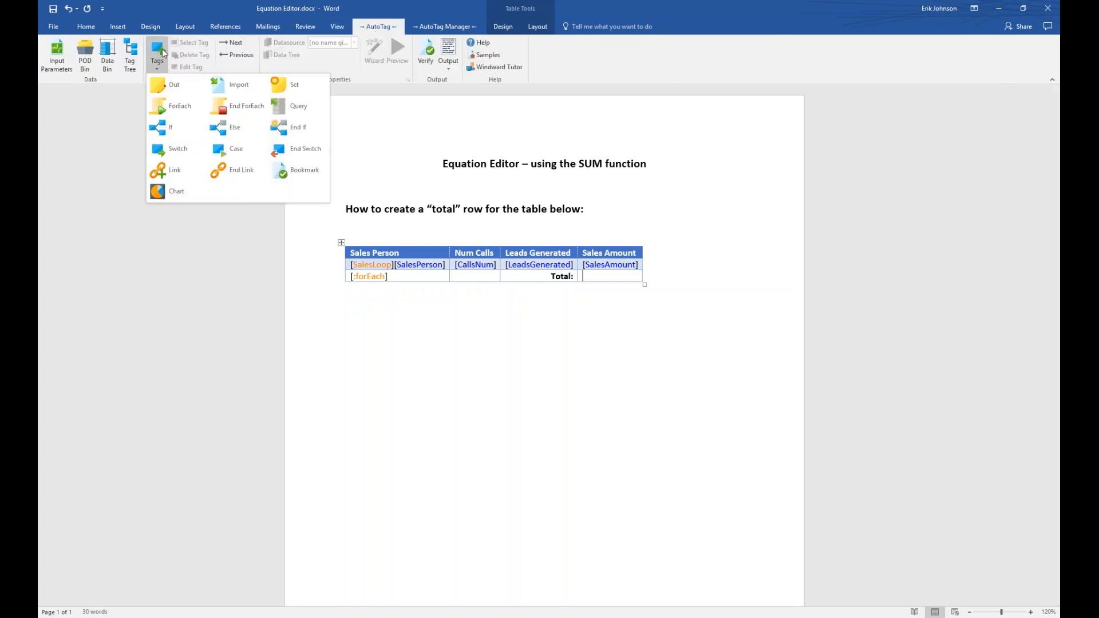
click(166, 88)
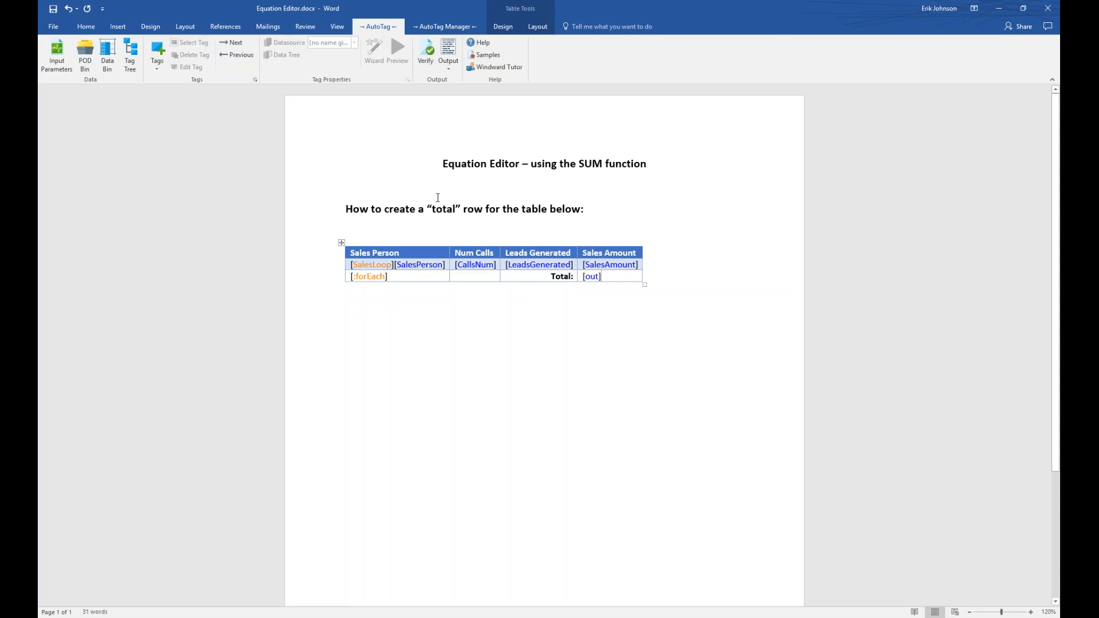
- Edit the new Out tag and insert the SUM function from the Math & Trig category as its equation
double_click(592, 277)
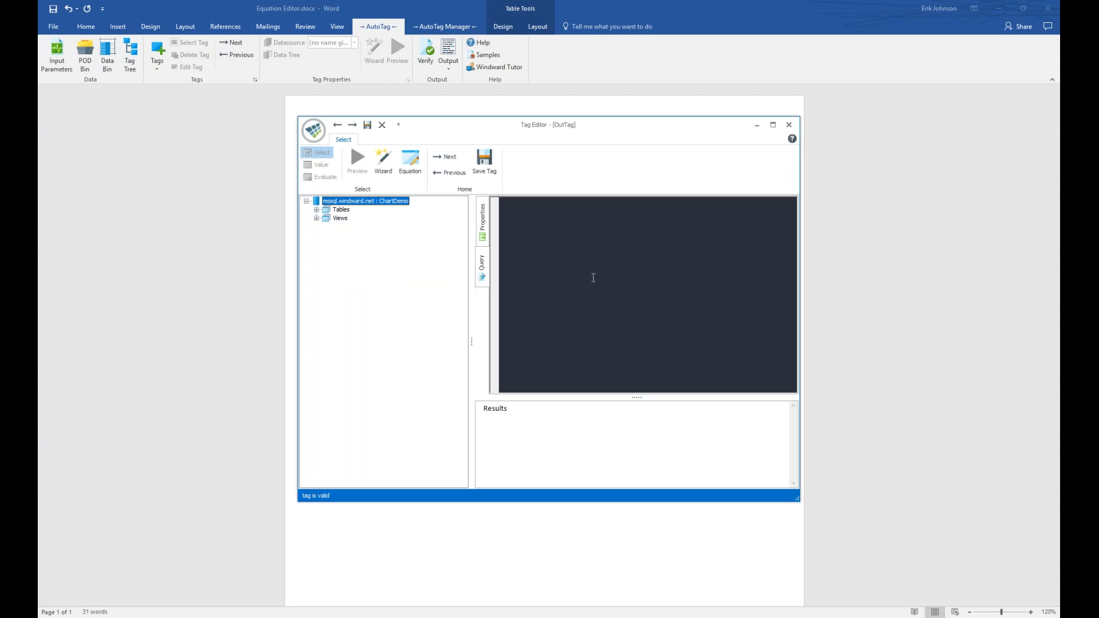
click(413, 172)
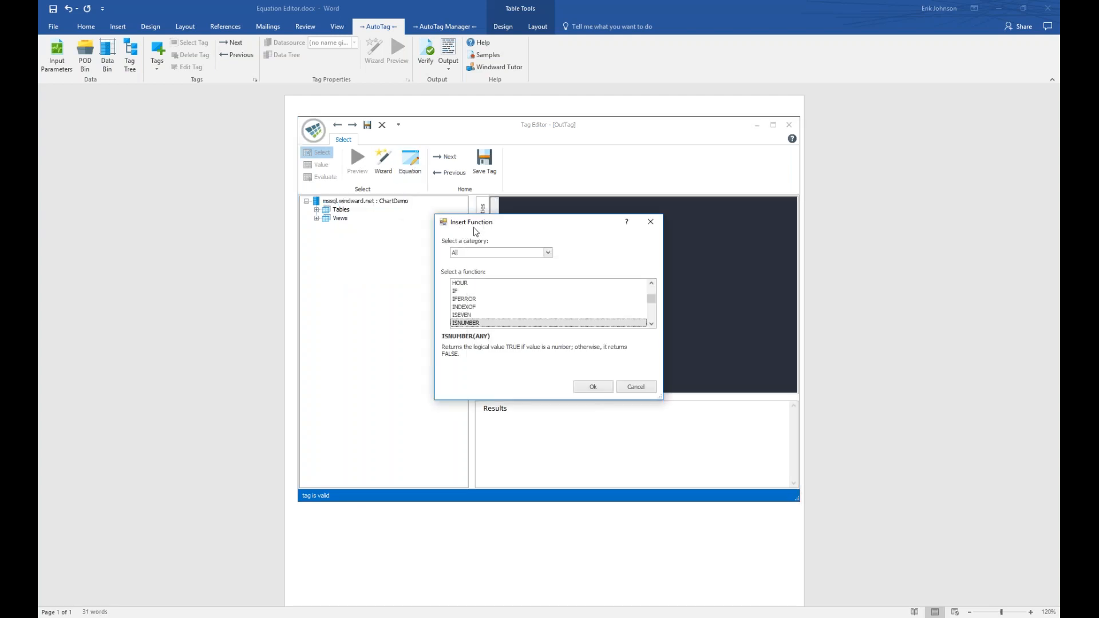
click(548, 253)
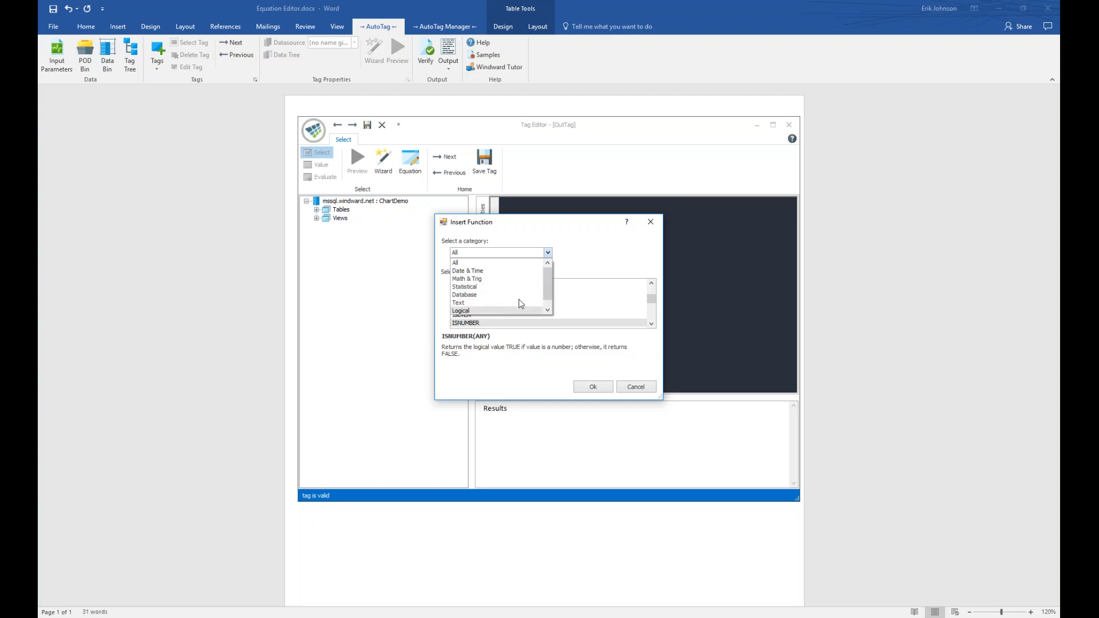
drag(552, 288, 552, 282)
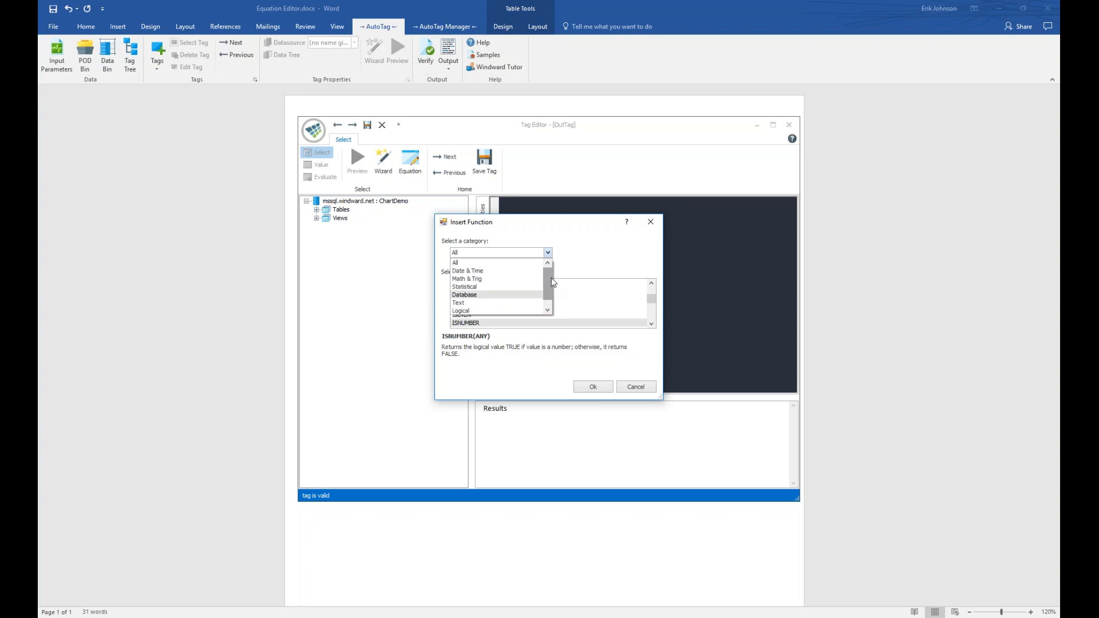
click(480, 280)
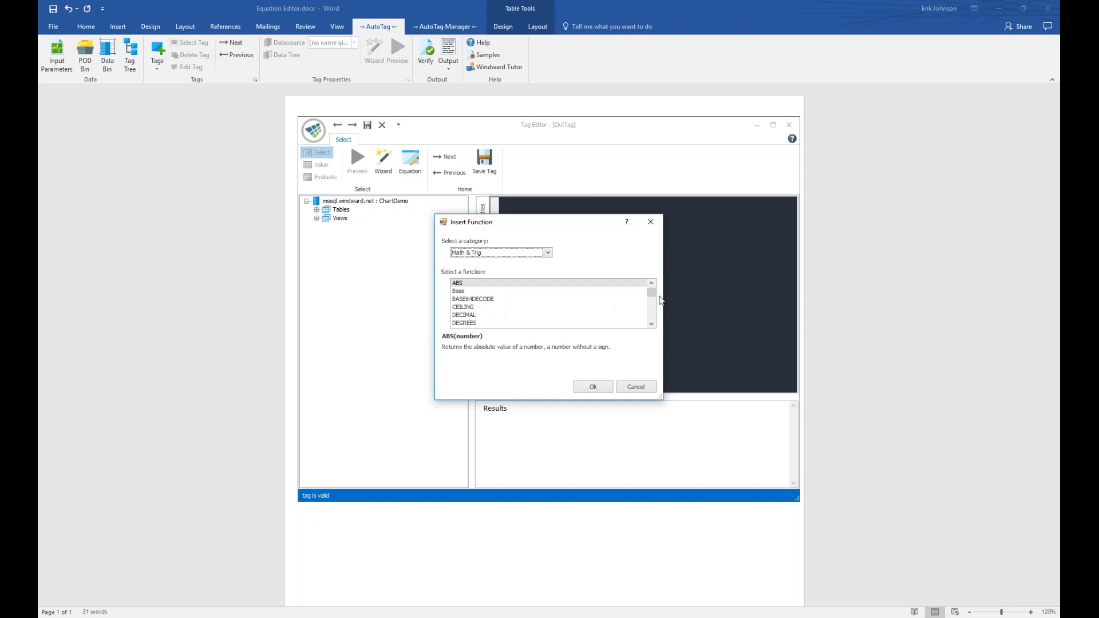
drag(653, 298, 654, 324)
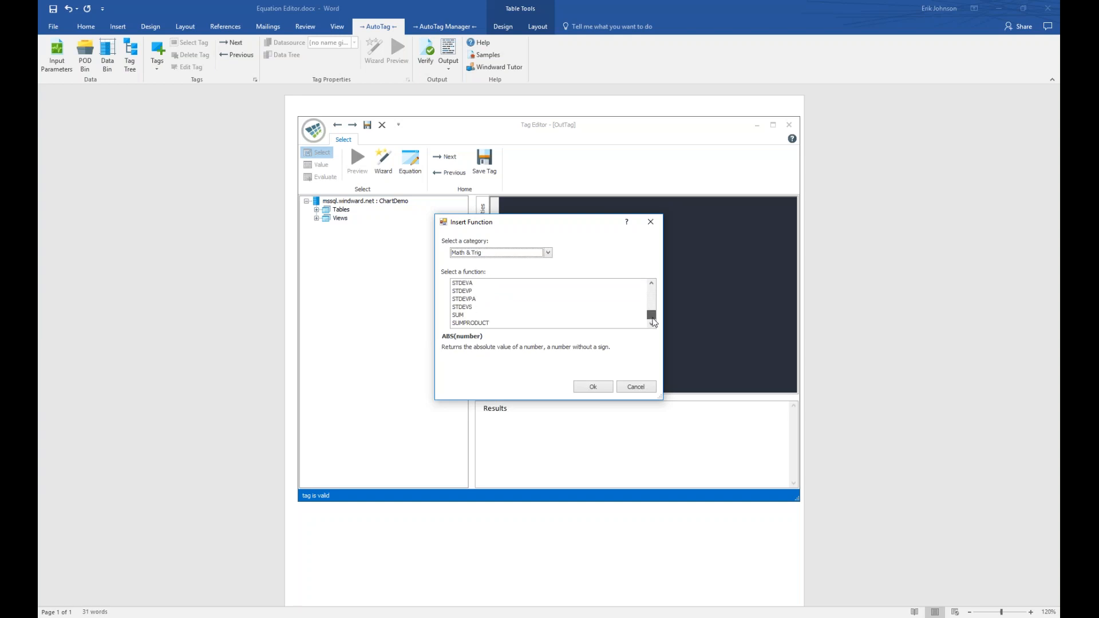
click(464, 316)
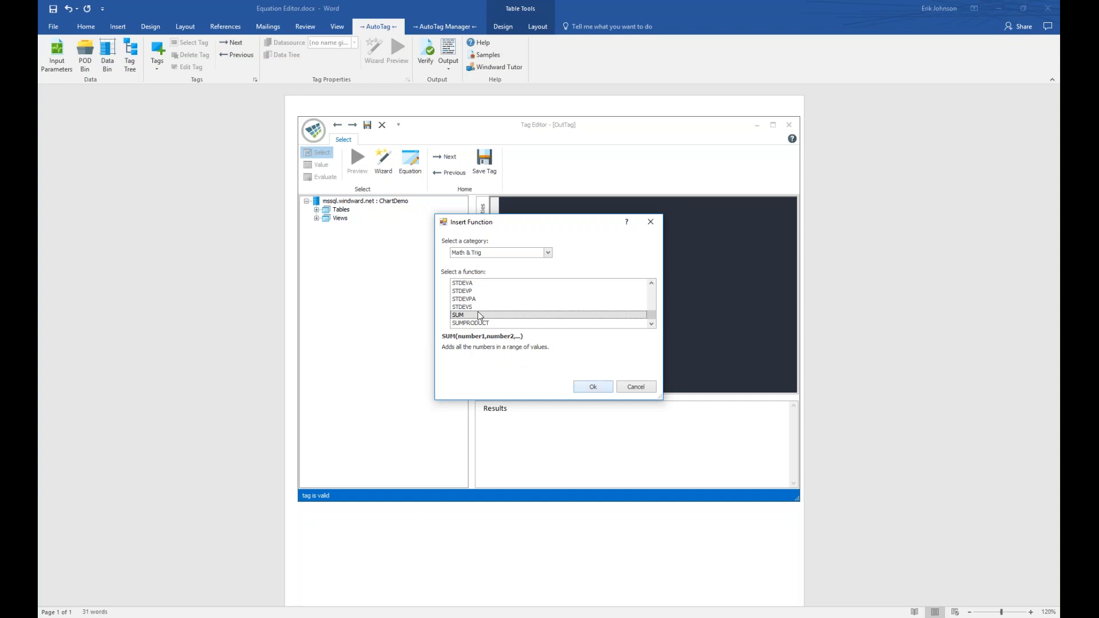
click(593, 387)
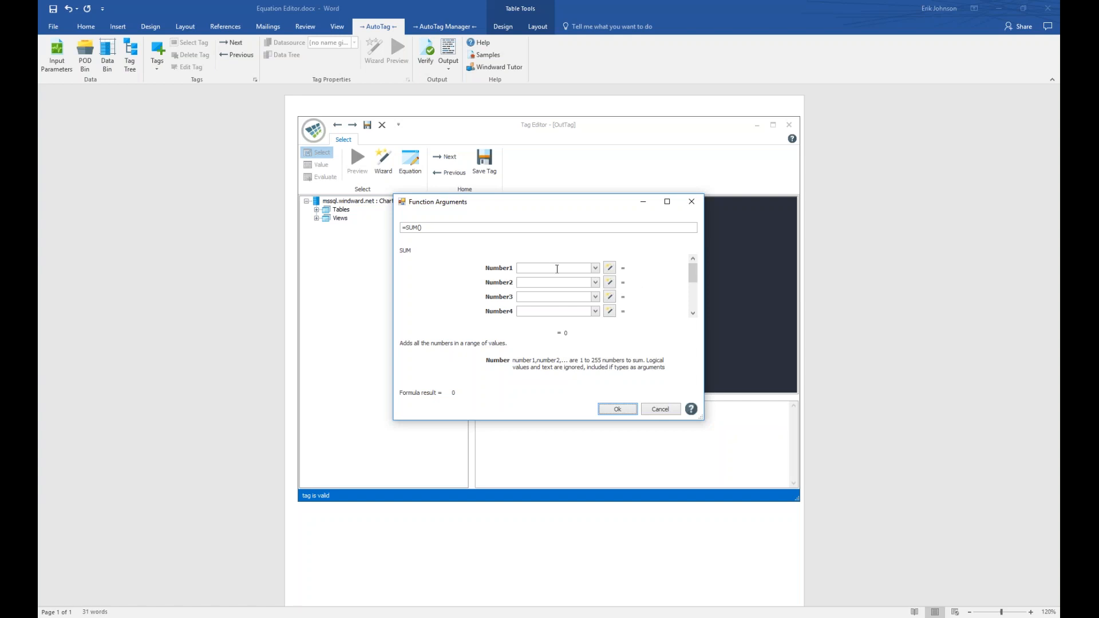
- Build SUM's Number1 argument as a query on the Sales table's SalesAmount column, accept the equation and save the tag
click(610, 269)
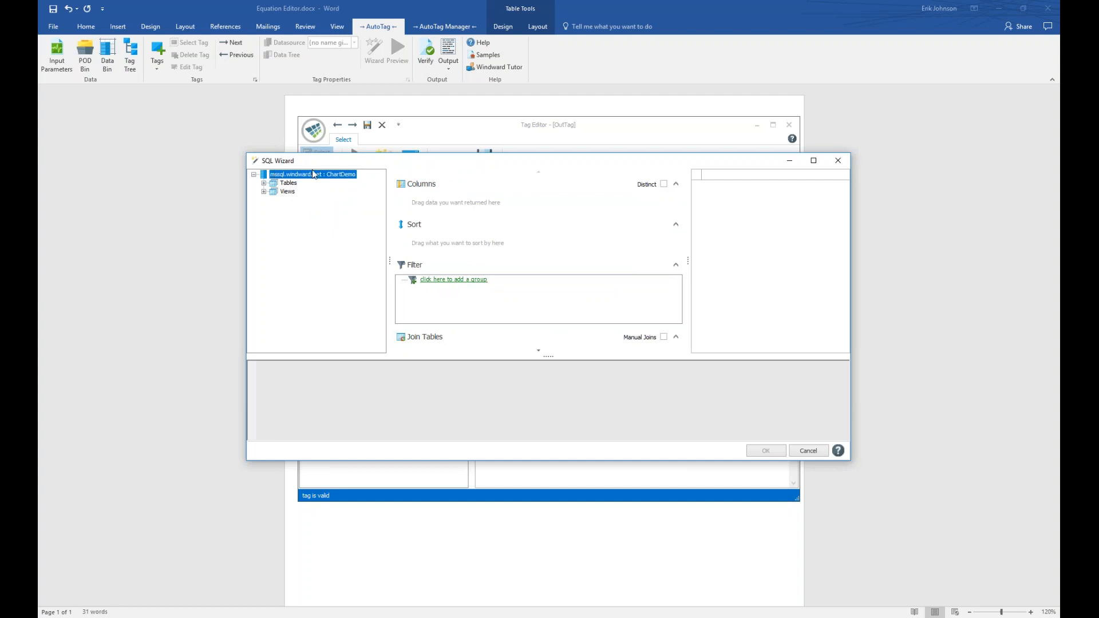
click(265, 183)
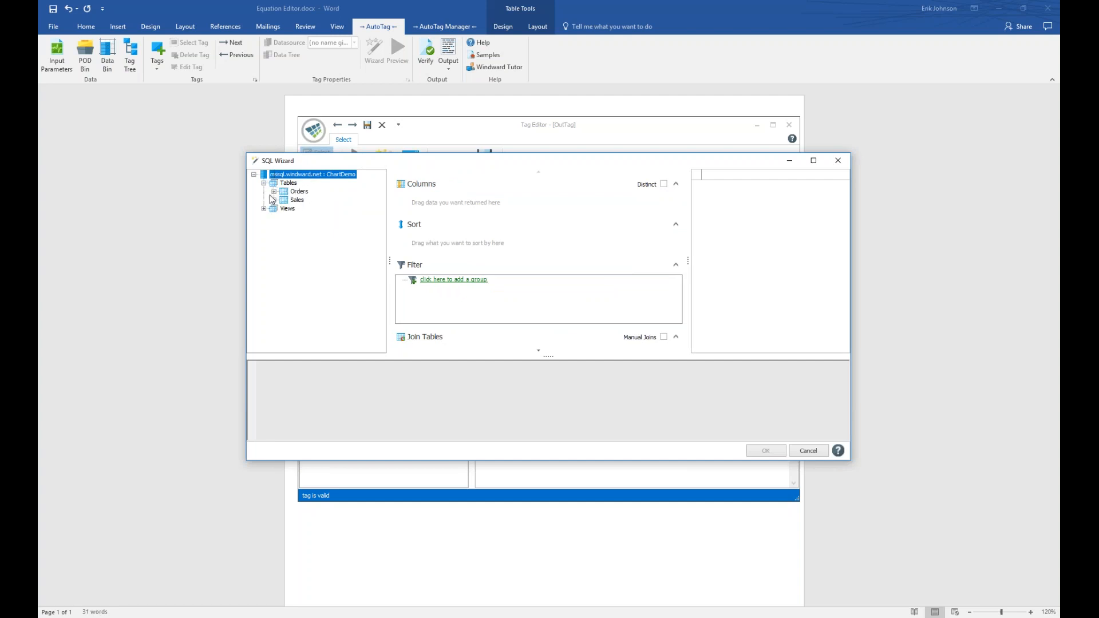
click(275, 200)
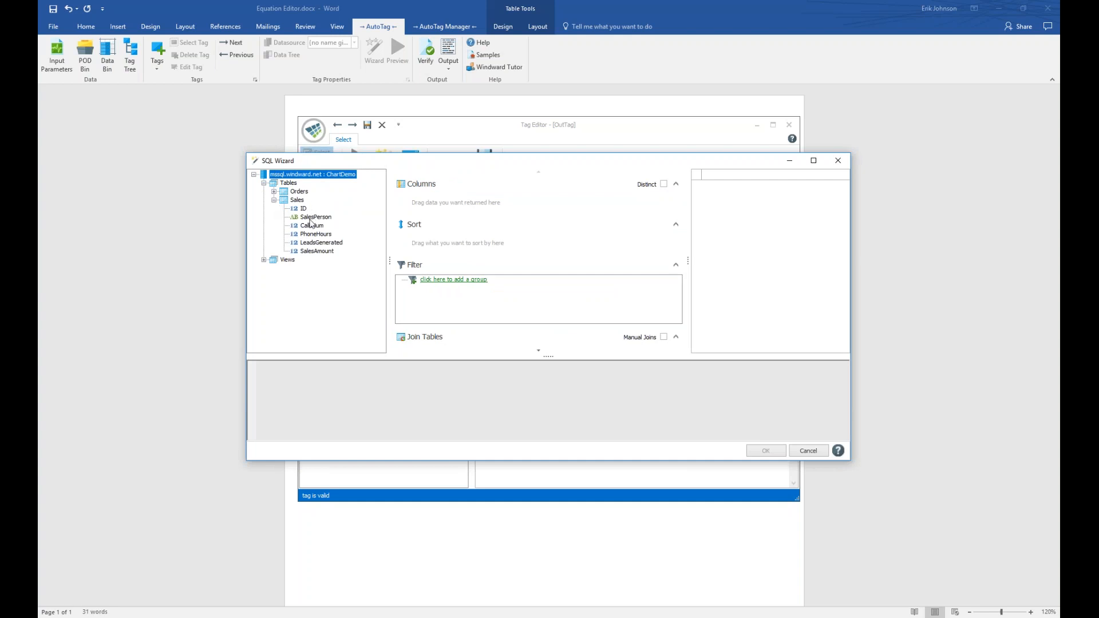
click(318, 252)
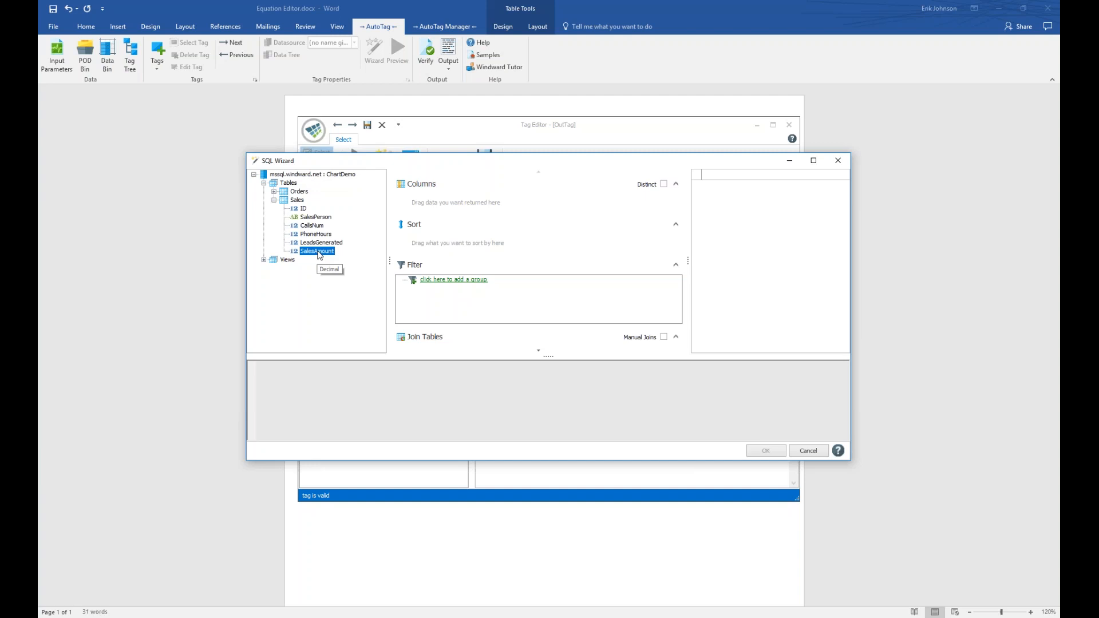
drag(318, 255, 420, 202)
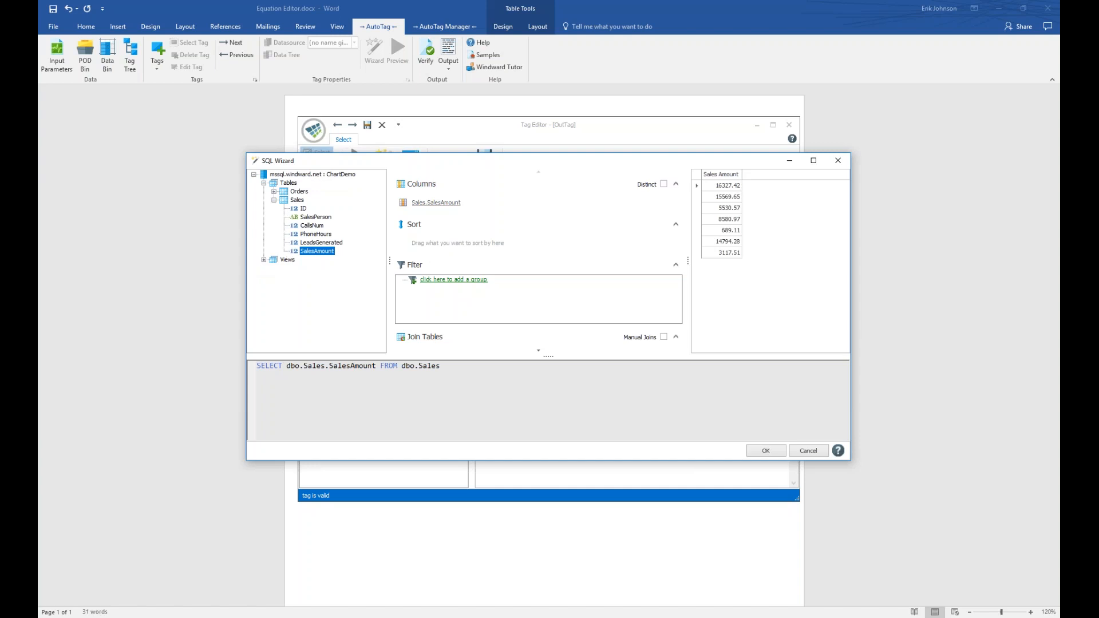
click(765, 451)
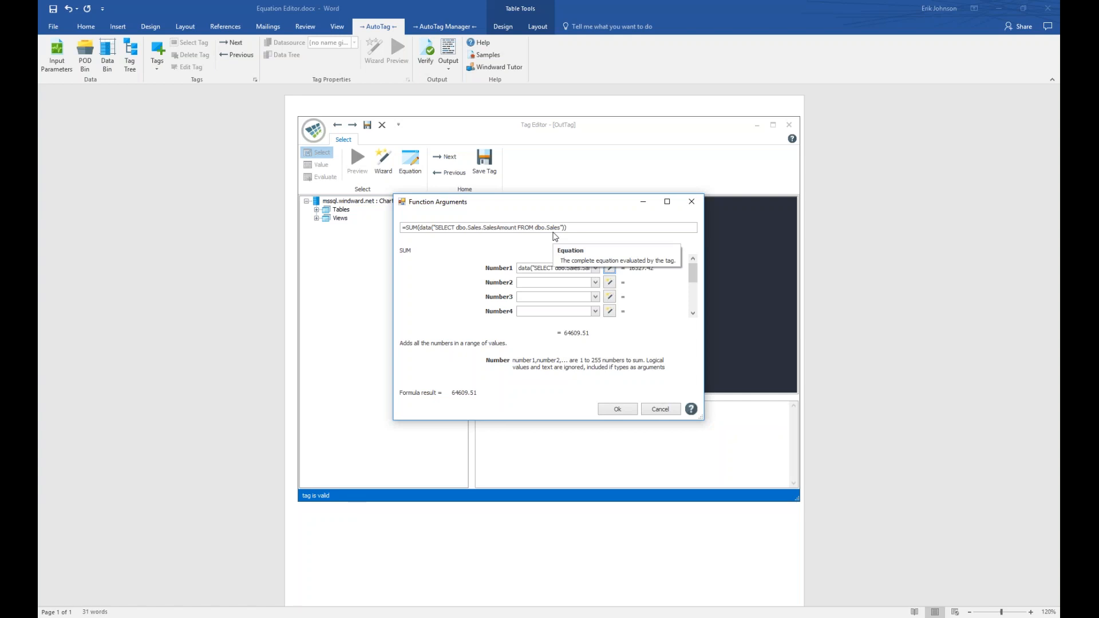
click(618, 410)
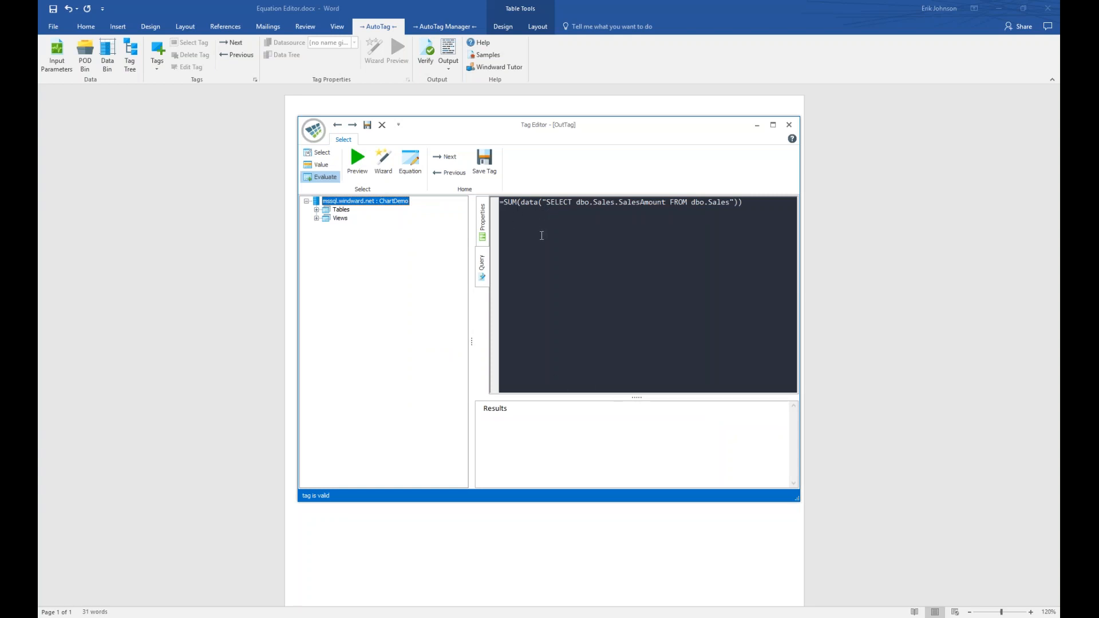
click(482, 263)
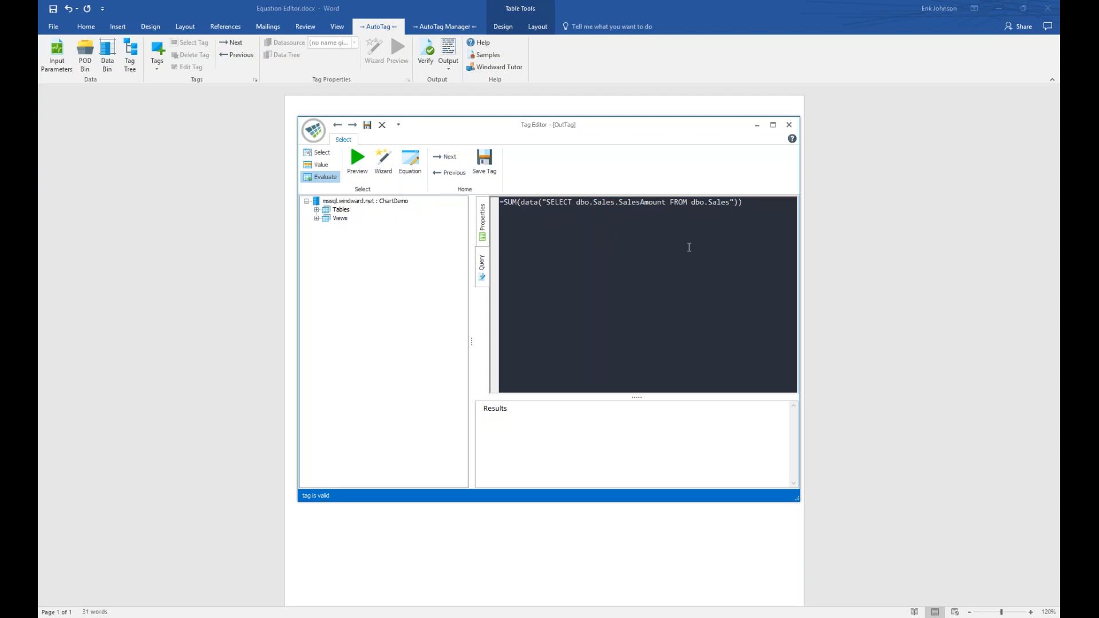
click(483, 161)
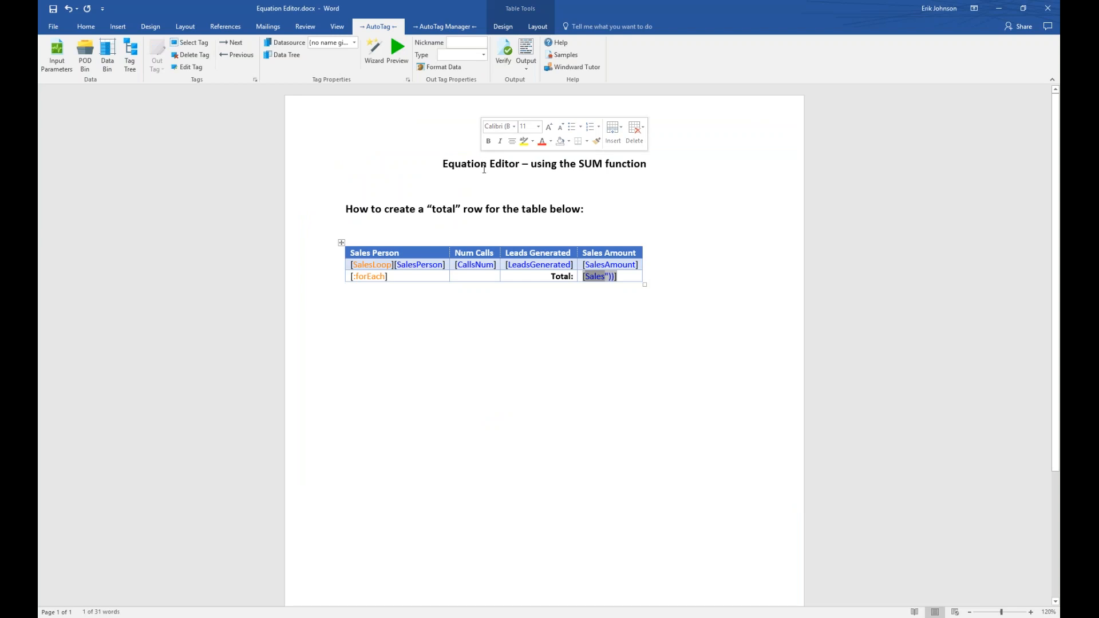
- Apply the default Currency number format to the total row's Sales Amount Out tag and make the tag bold
click(598, 279)
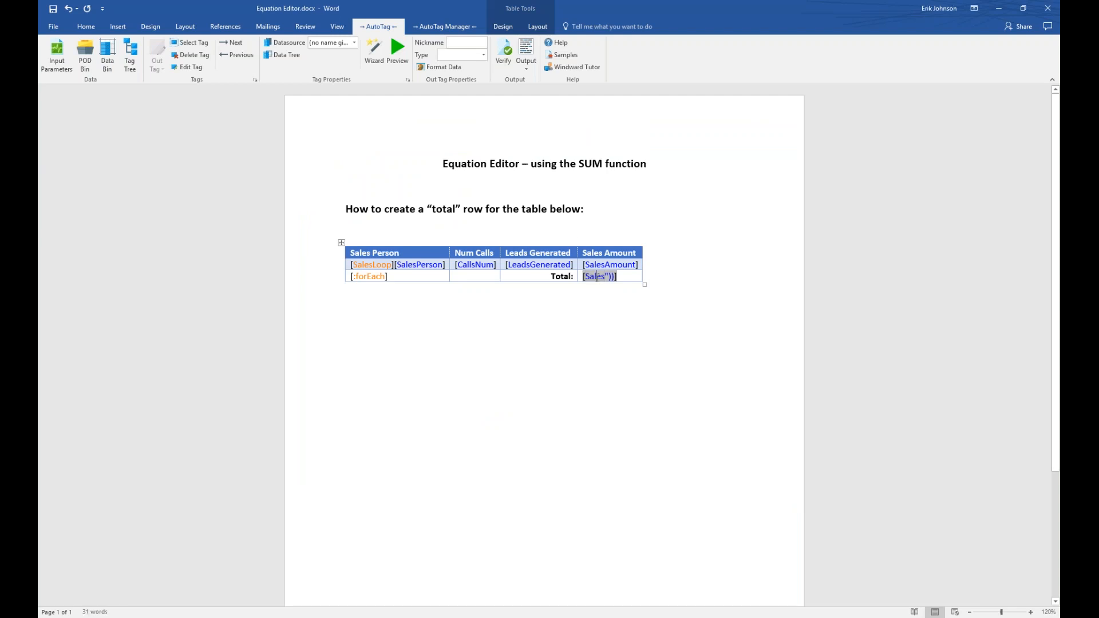
click(196, 44)
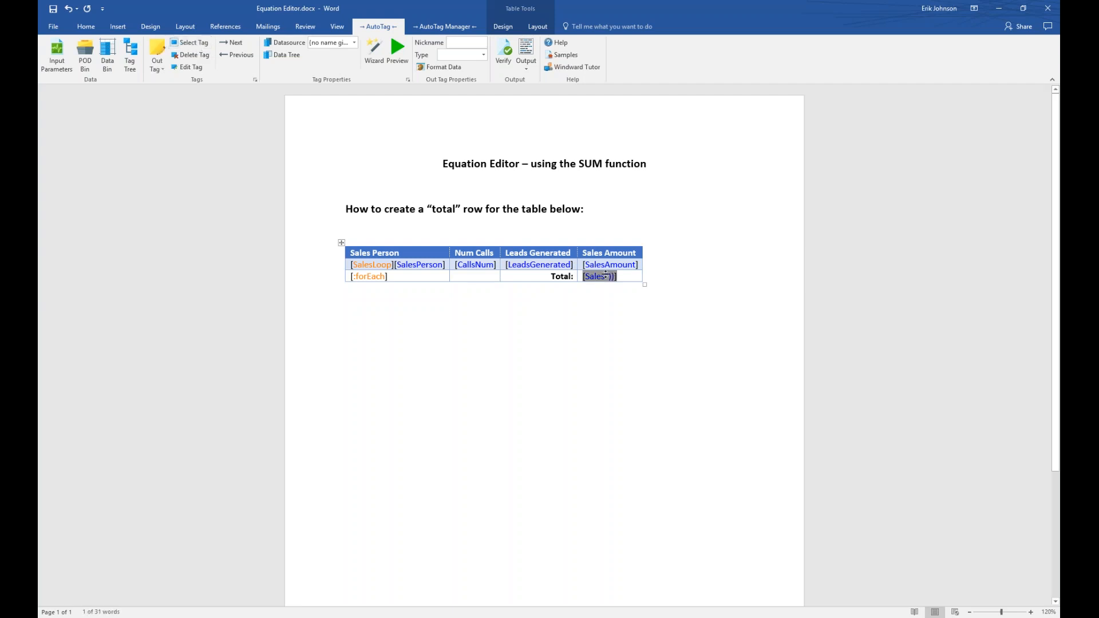
click(458, 68)
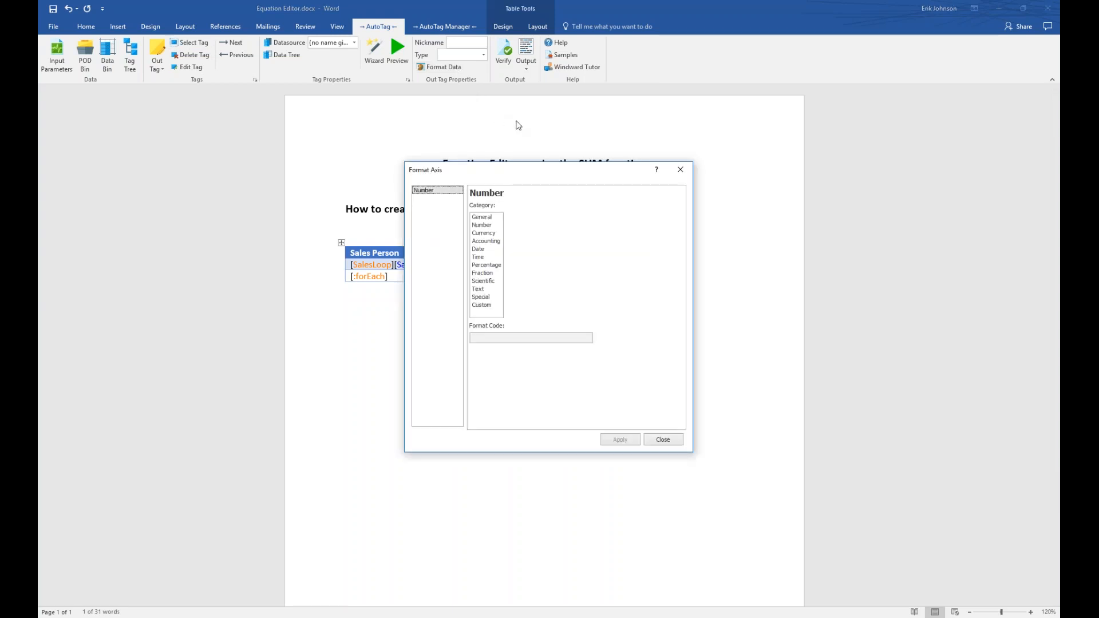
click(486, 234)
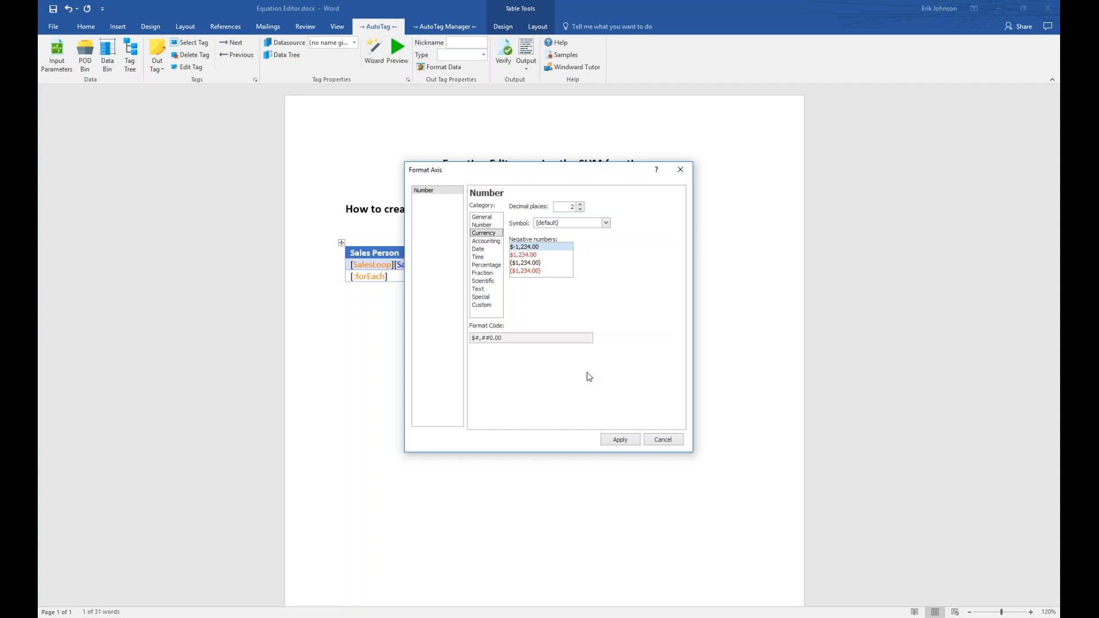
click(623, 441)
click(658, 441)
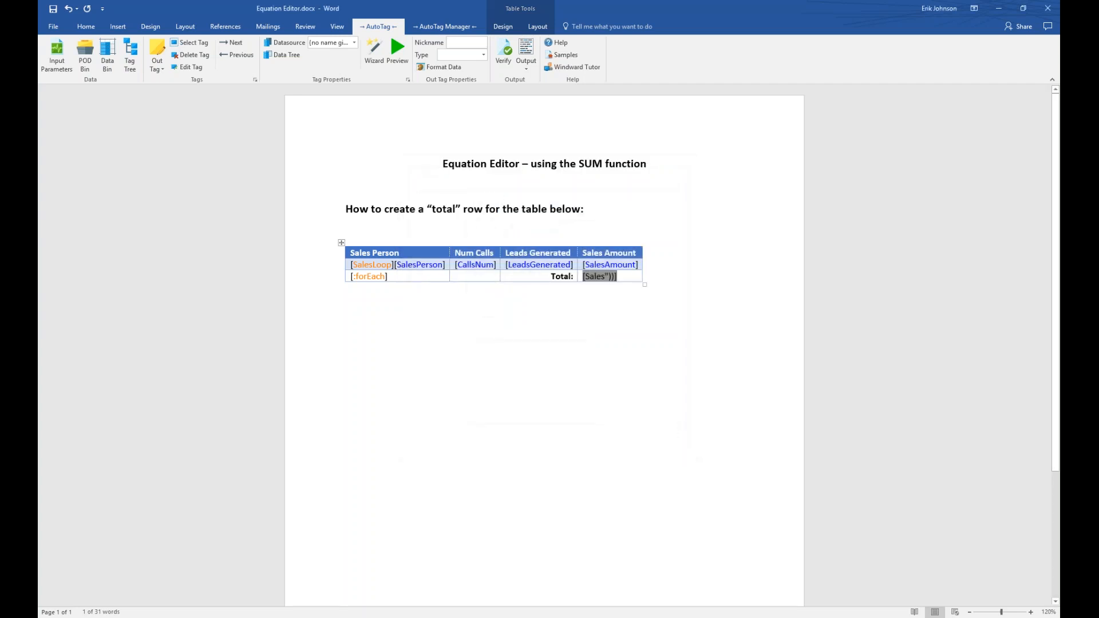
click(85, 29)
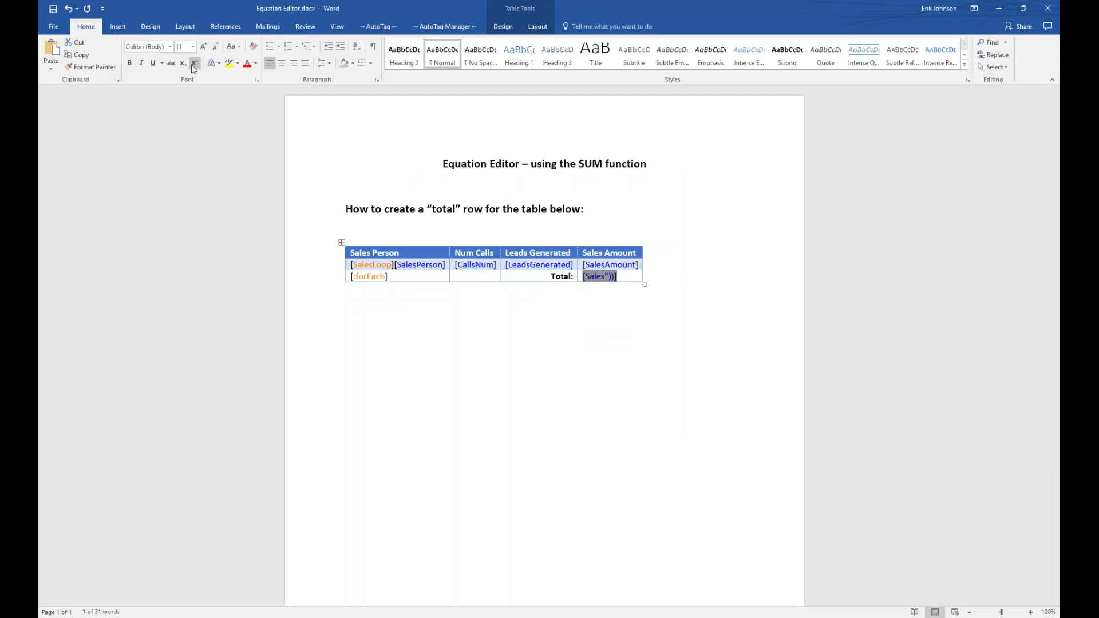
click(132, 64)
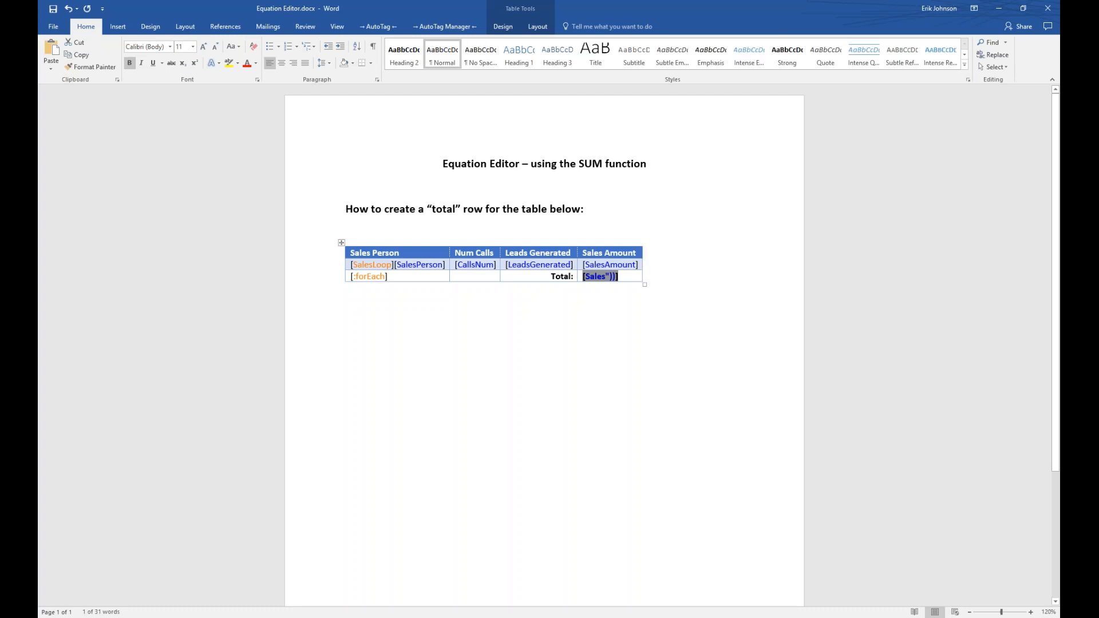
- Save the template and generate its report, compare the output side by side with the template, and close the output
click(455, 28)
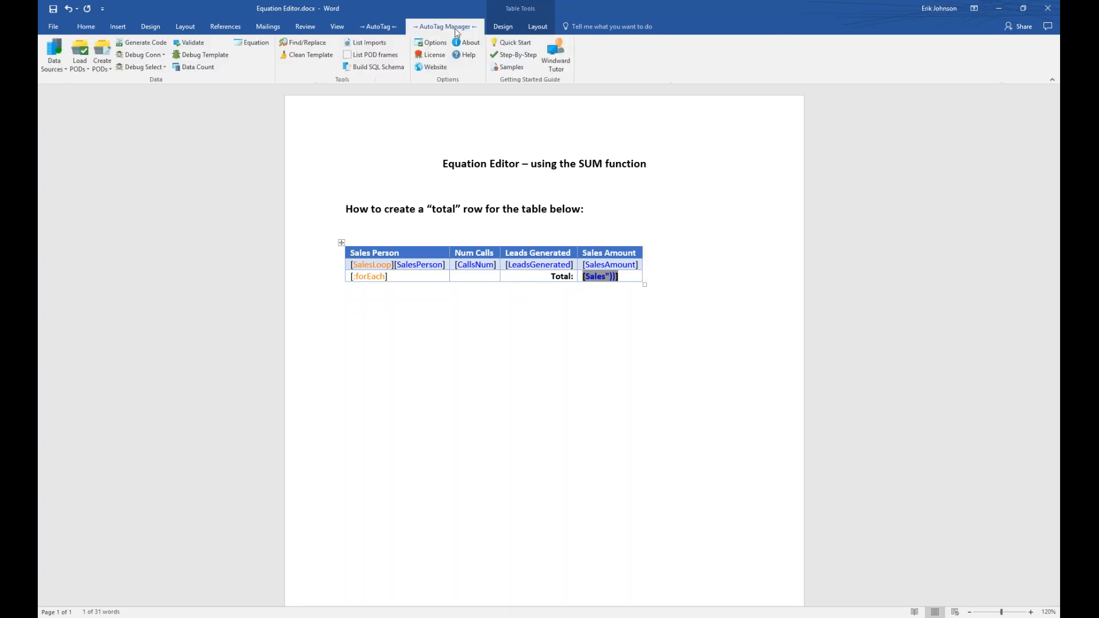
click(380, 26)
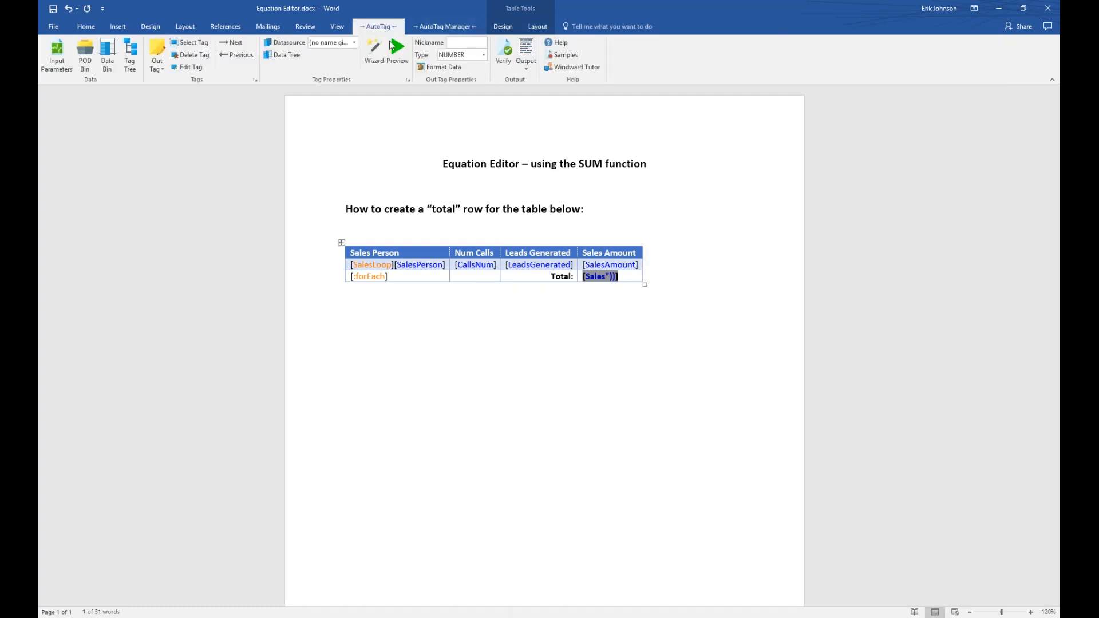
click(529, 49)
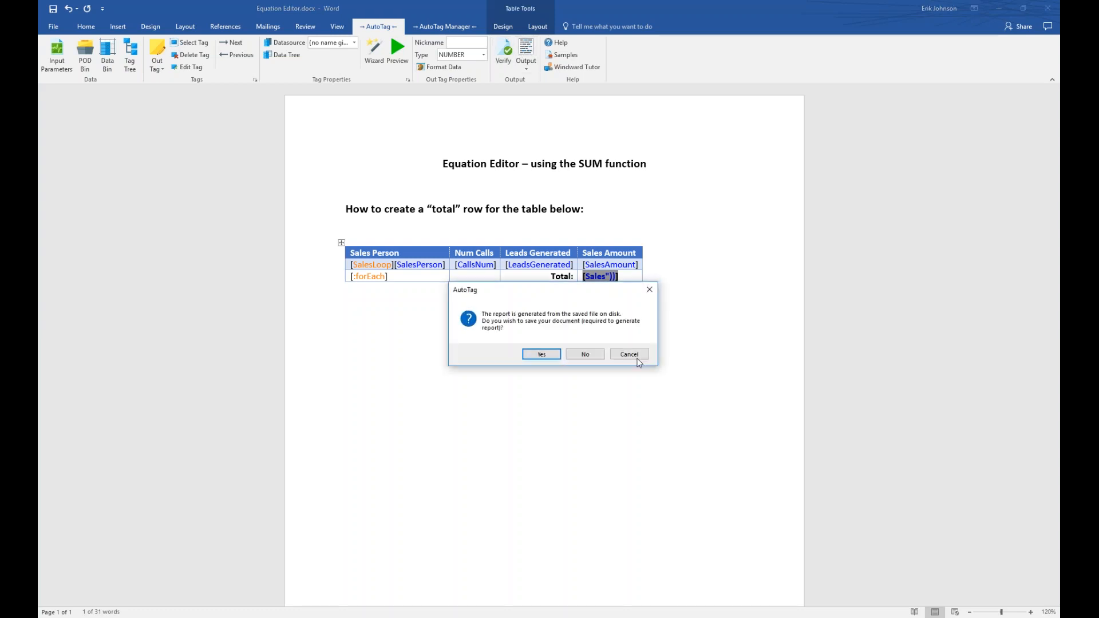
click(543, 355)
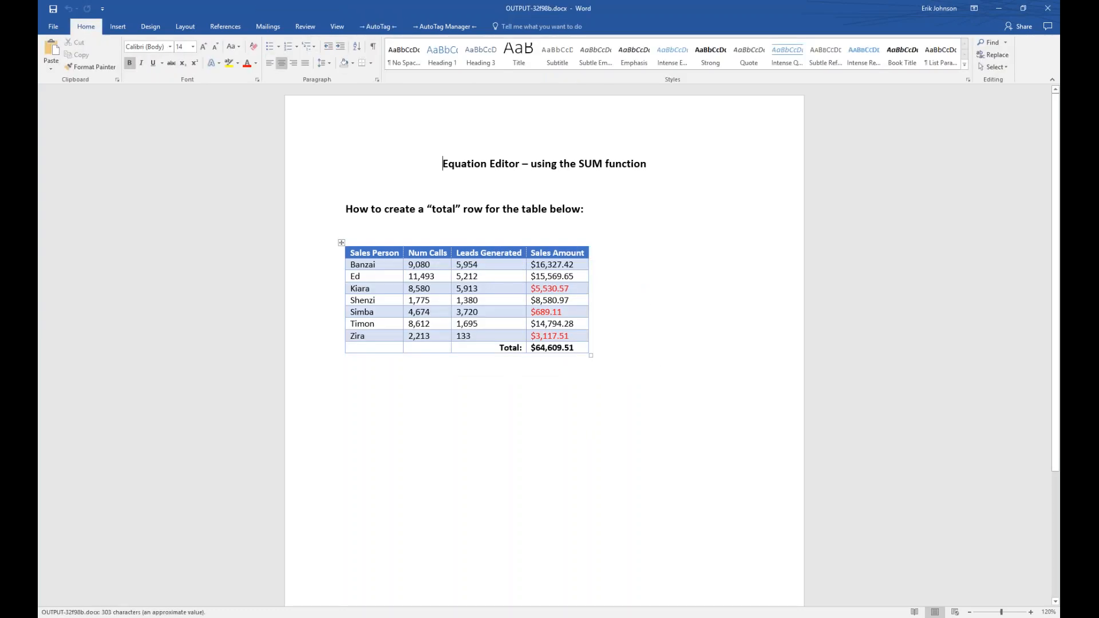
key(super+Right)
key(Return)
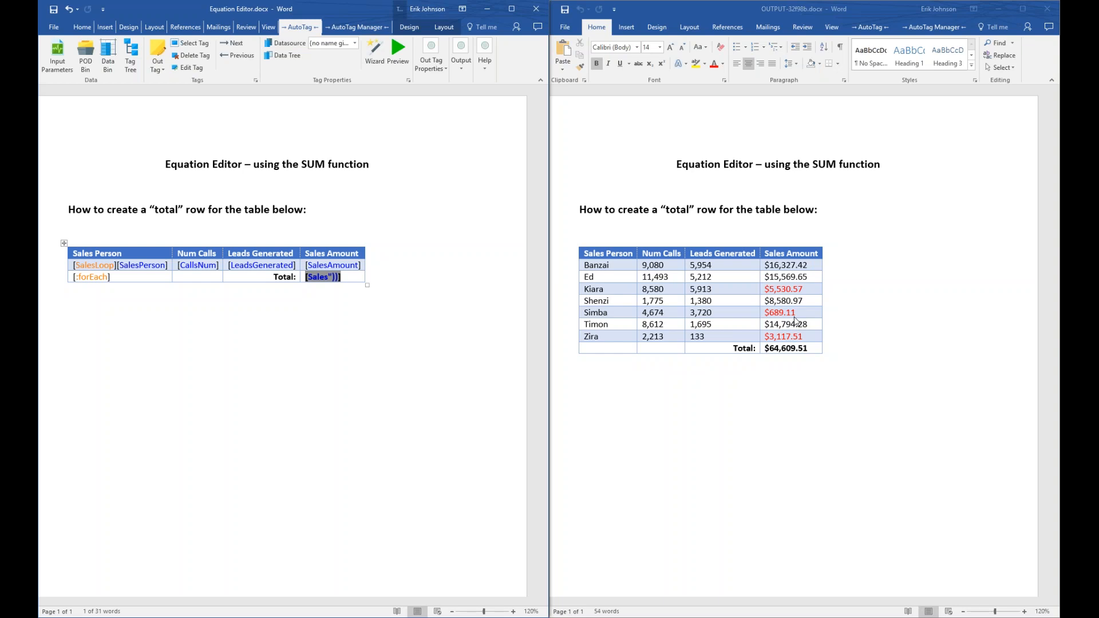
click(1047, 9)
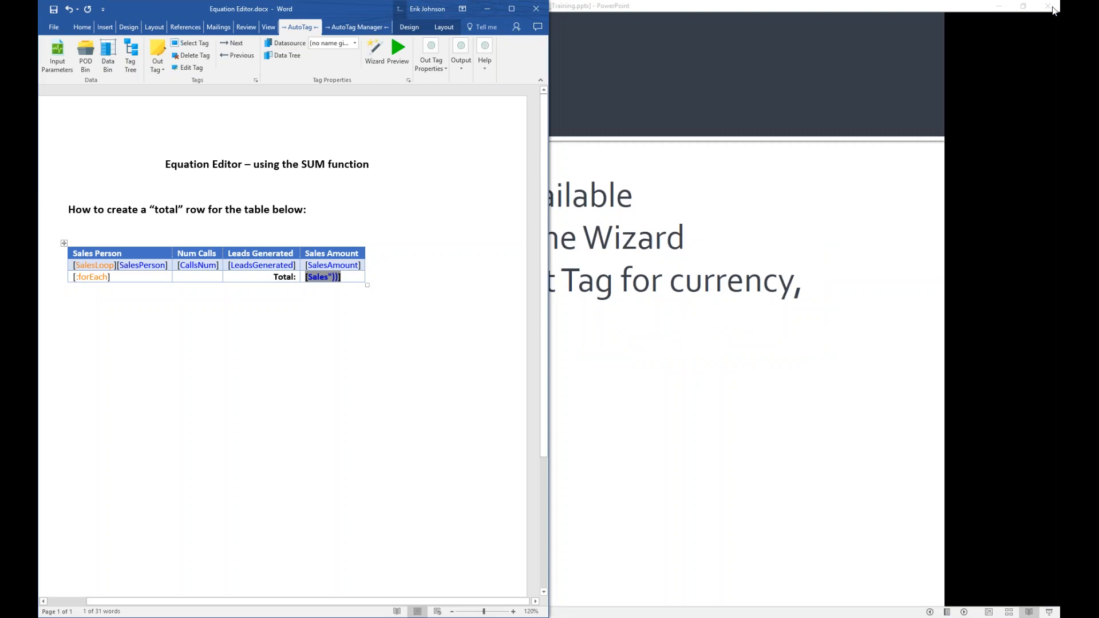
click(514, 10)
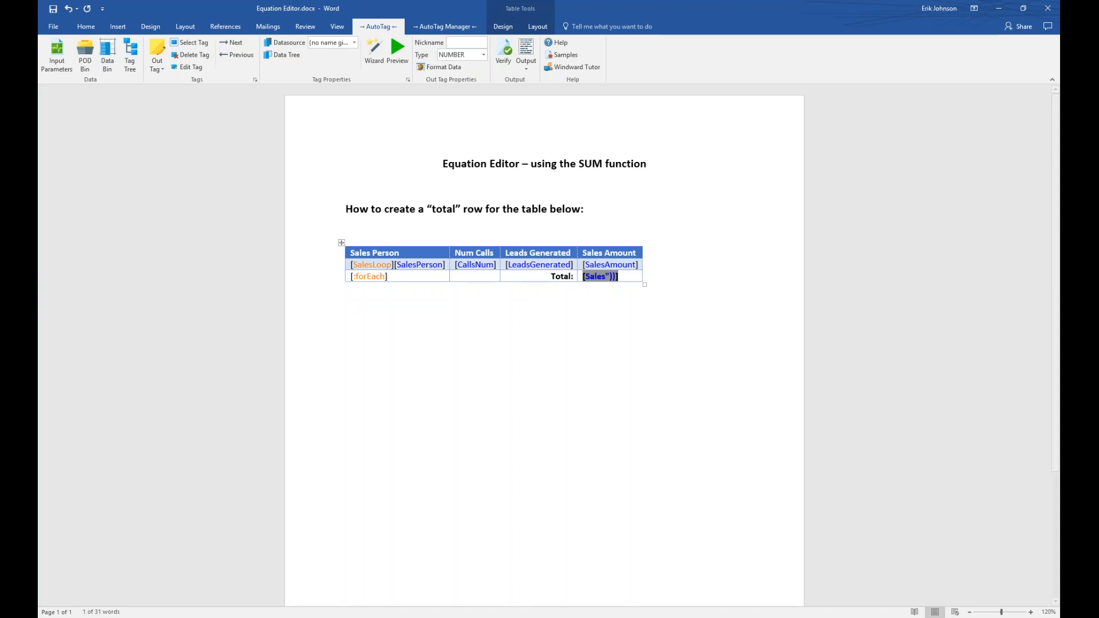
- Open the If Tag sample template from the Tag tutorials - SQL group of the AutoTag samples
click(458, 27)
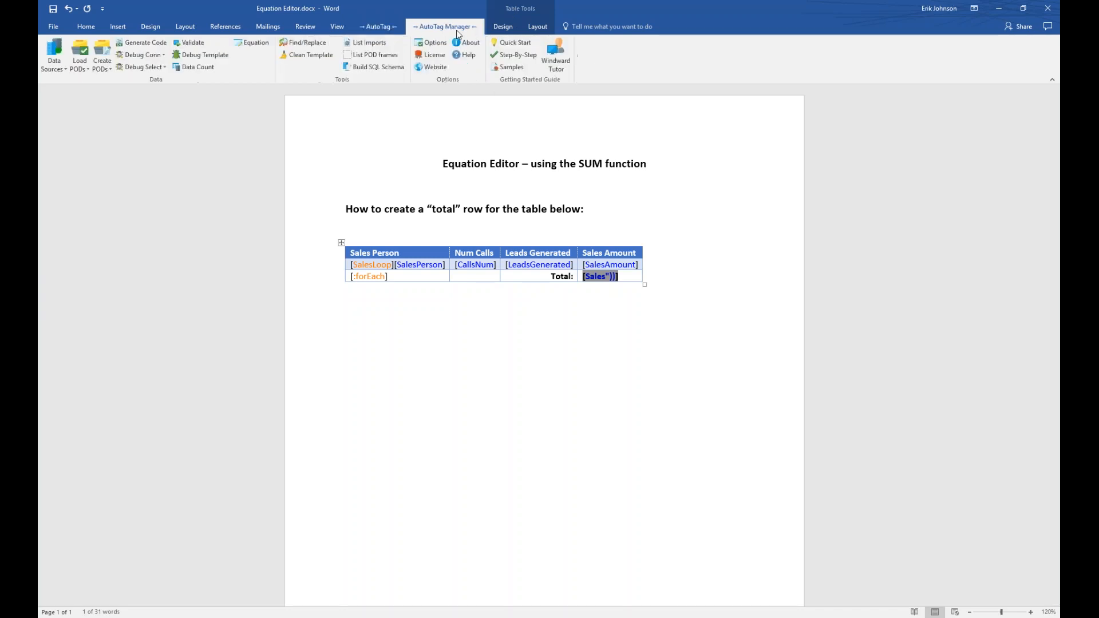
click(511, 67)
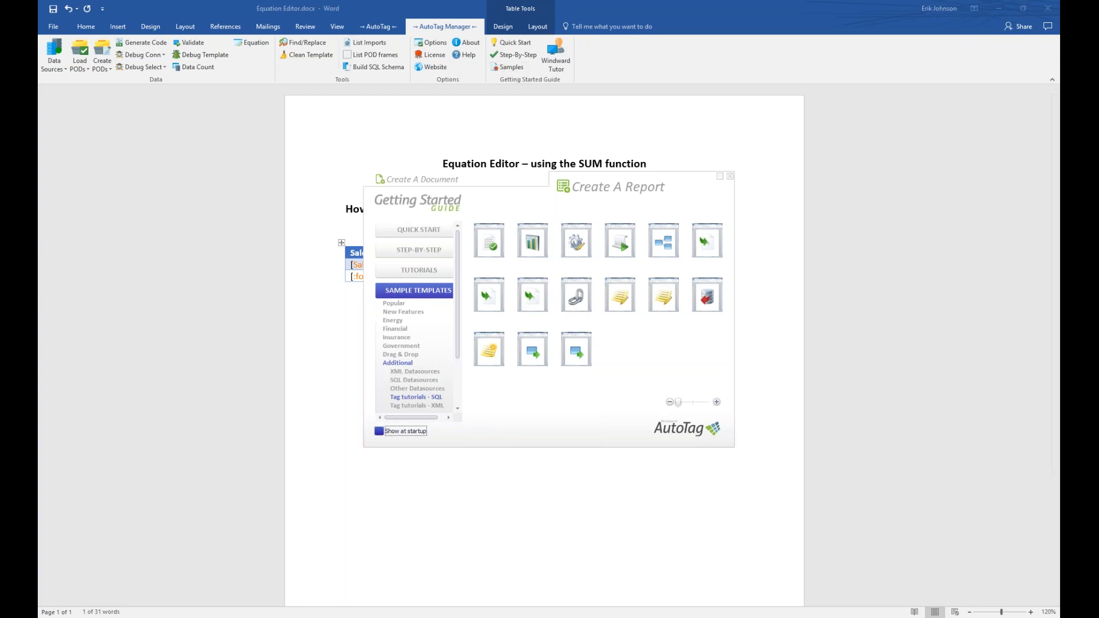
mouse_move(622, 250)
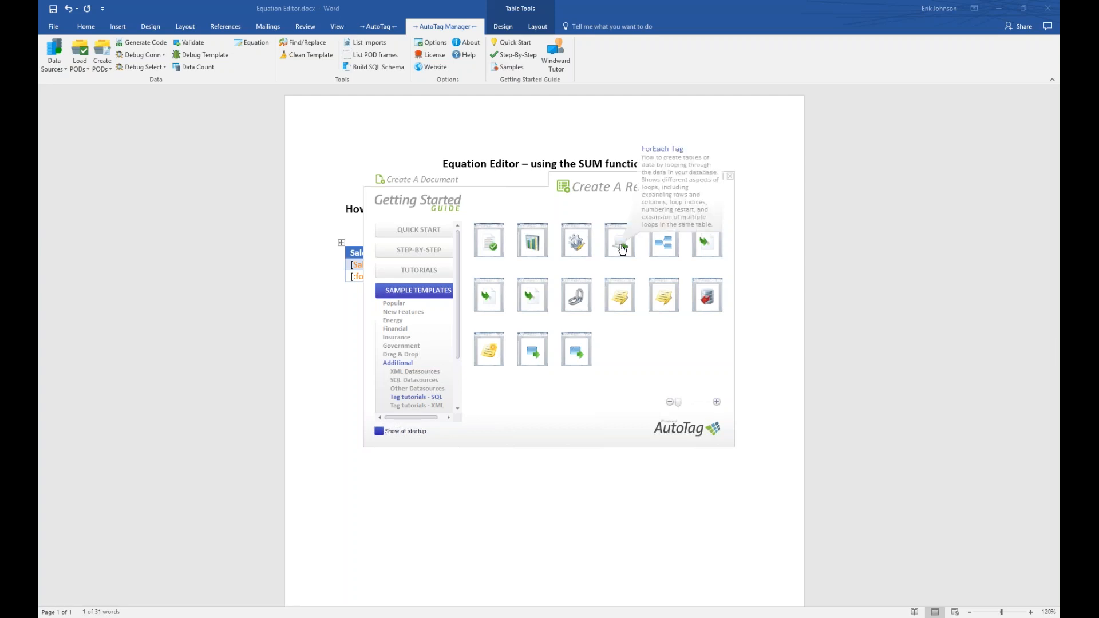
click(662, 249)
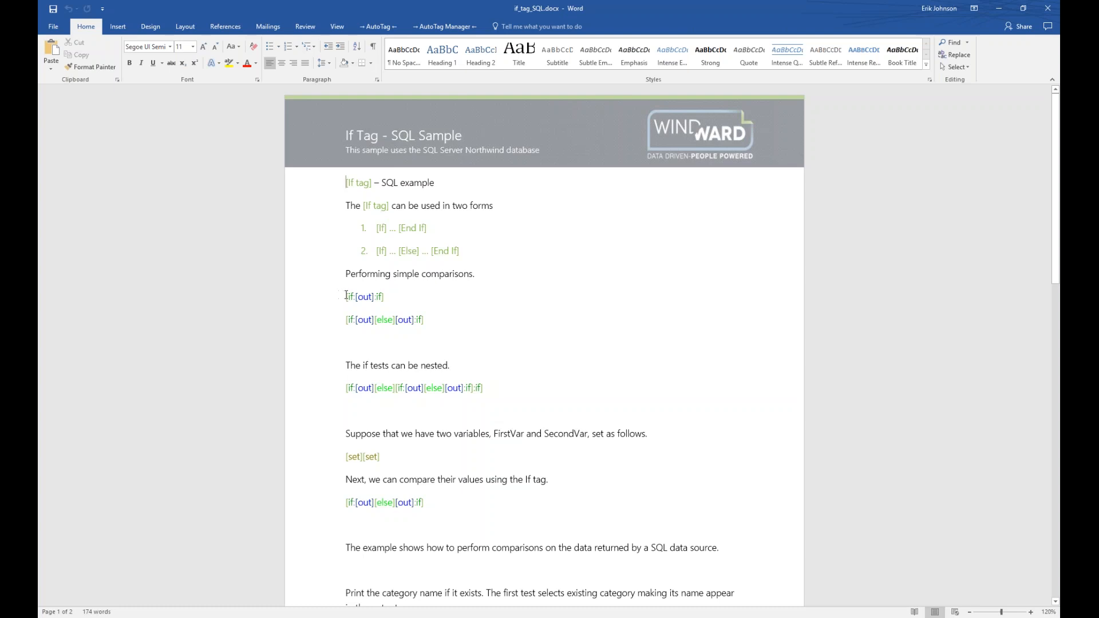
- Examine the first If tag under "Performing simple comparisons" and preview the result of its condition
mouse_move(352, 294)
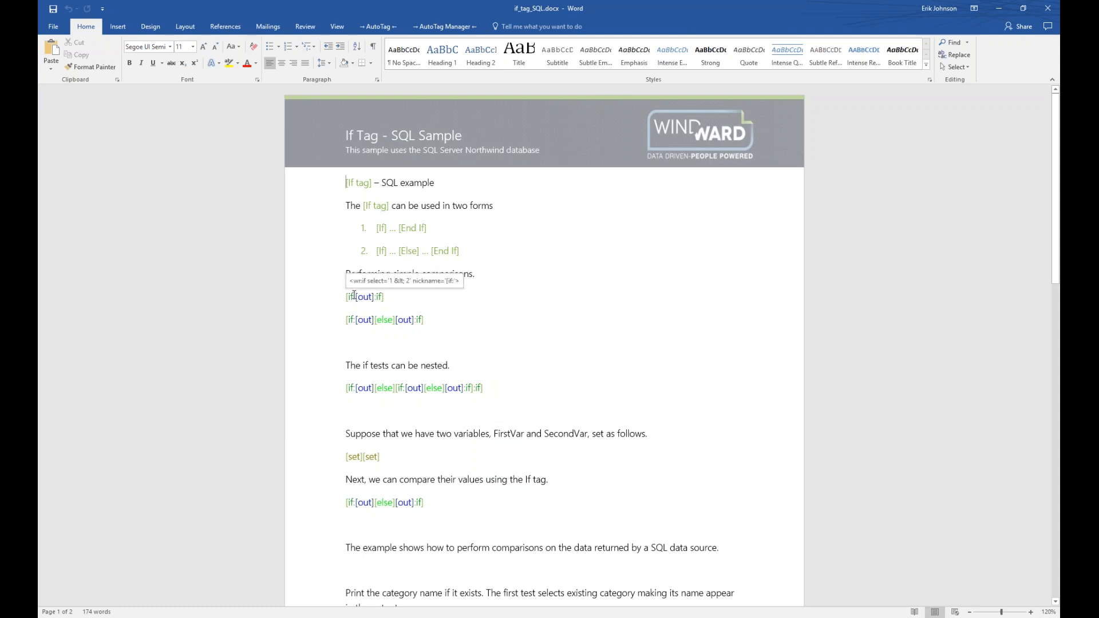
click(352, 296)
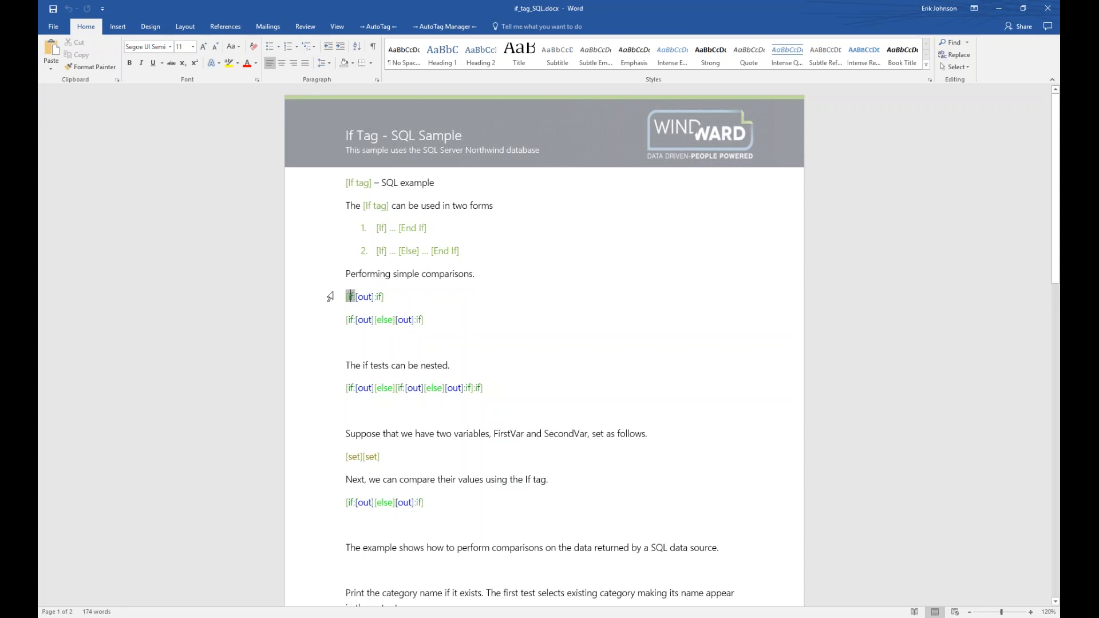
mouse_move(349, 295)
mouse_move(350, 292)
click(377, 26)
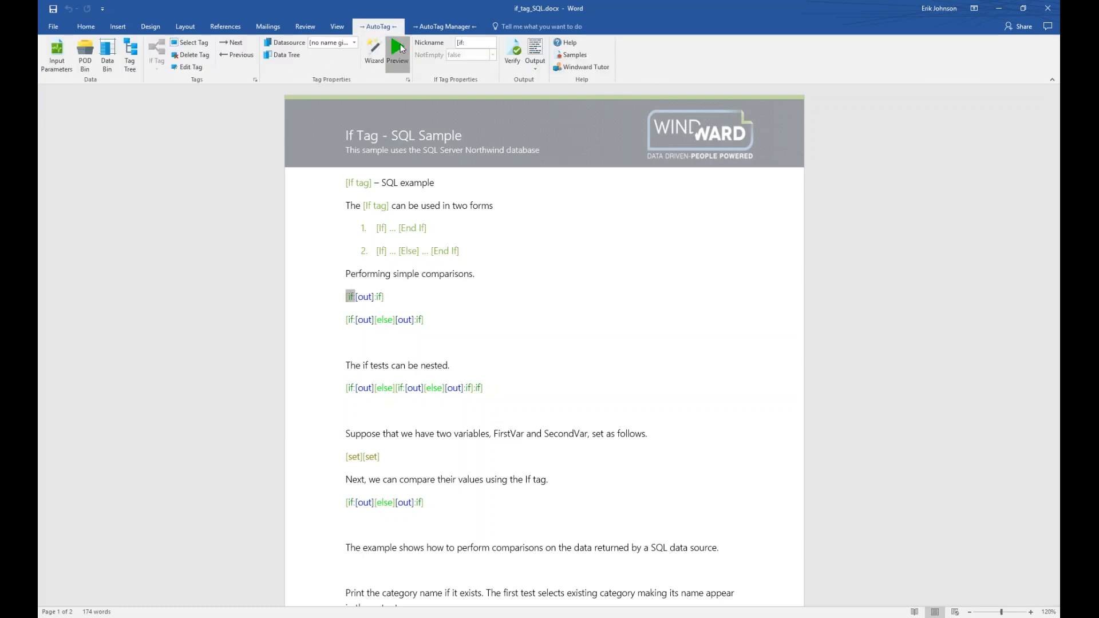
click(398, 50)
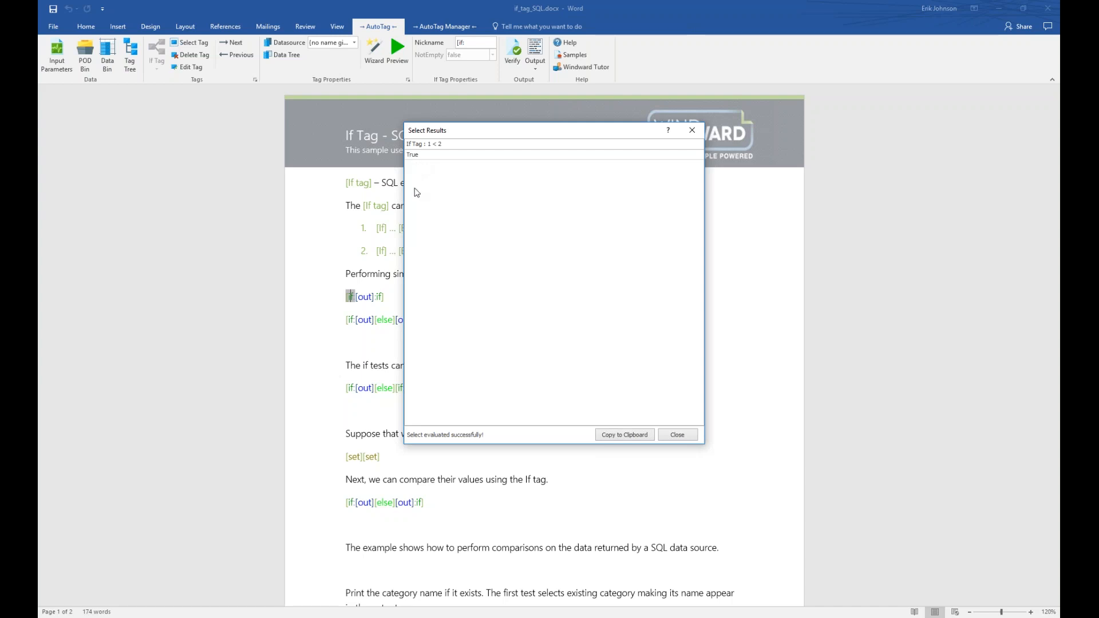
drag(495, 131, 506, 132)
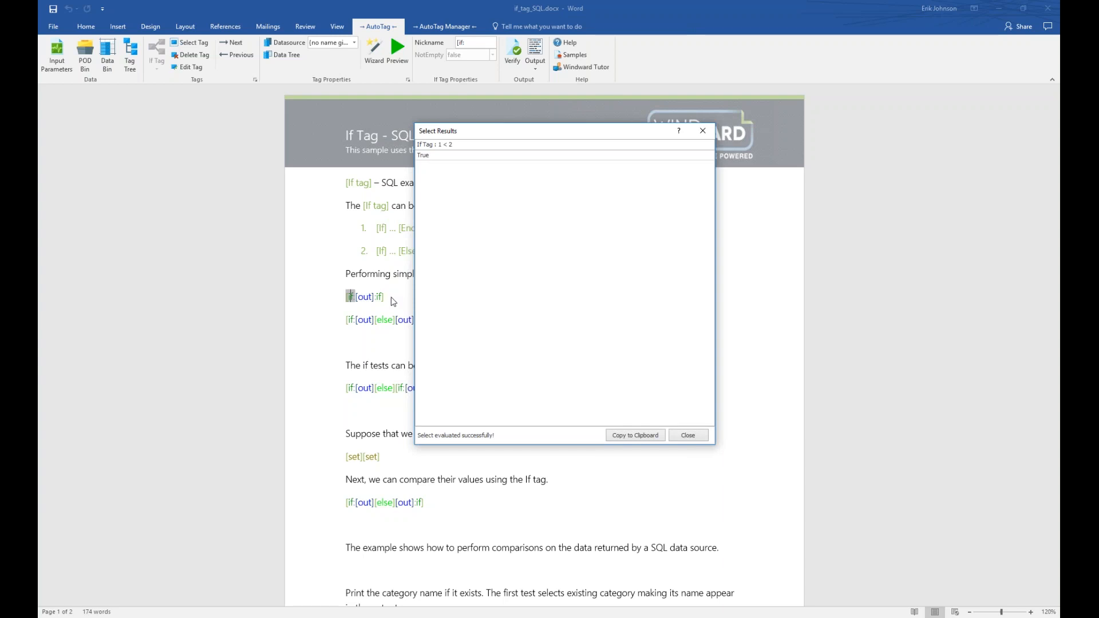
click(703, 132)
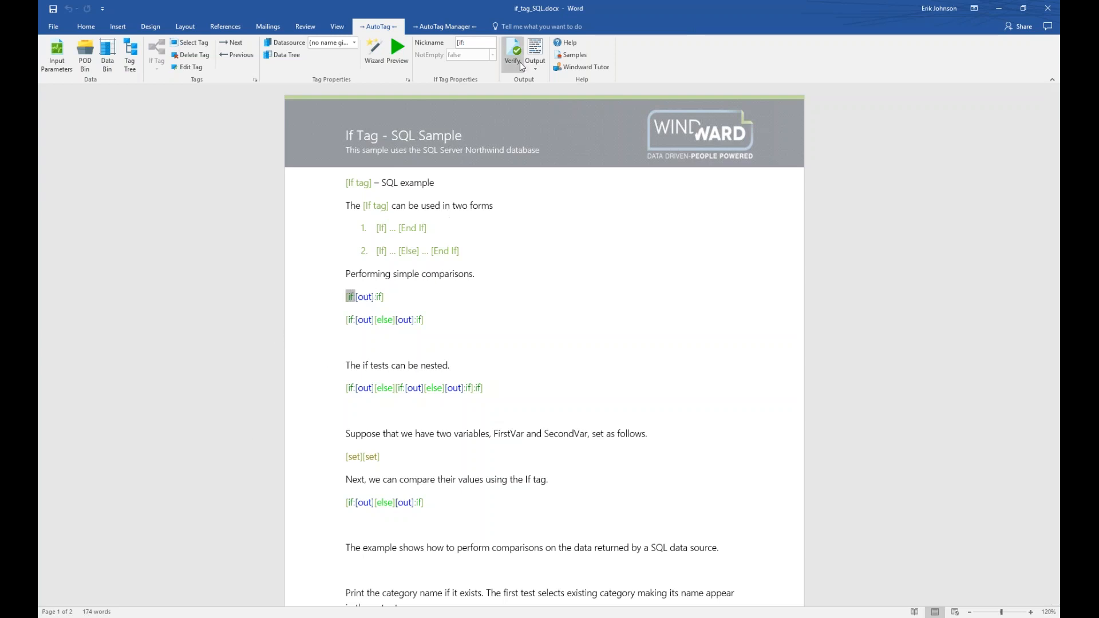
click(398, 52)
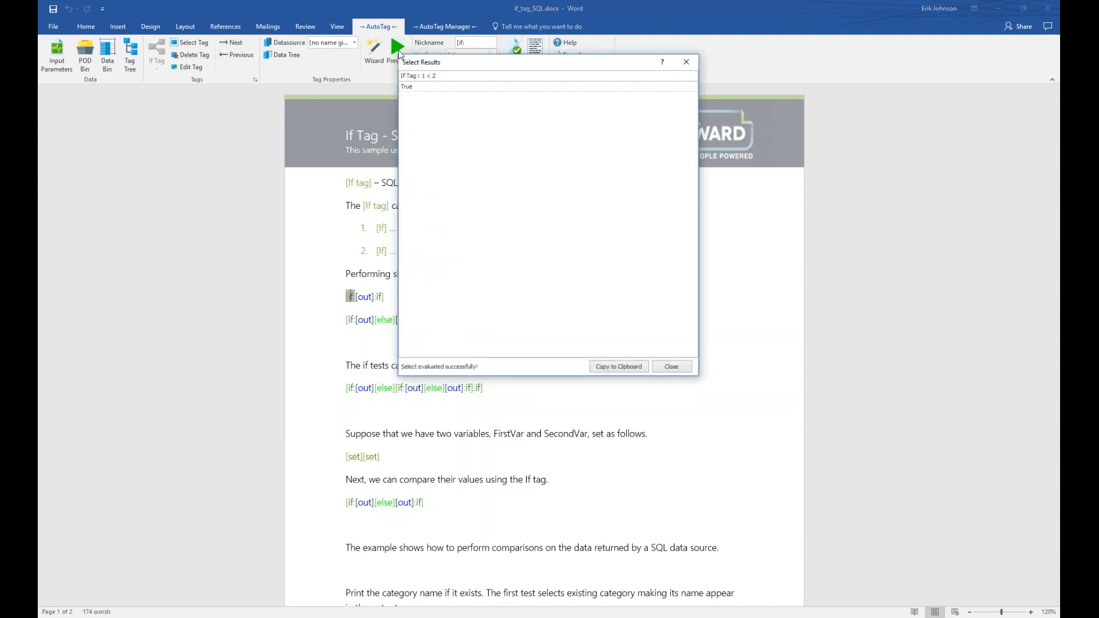
click(456, 80)
click(667, 367)
- Preview the result of the Out tag inside the first simple comparison
click(365, 298)
click(397, 50)
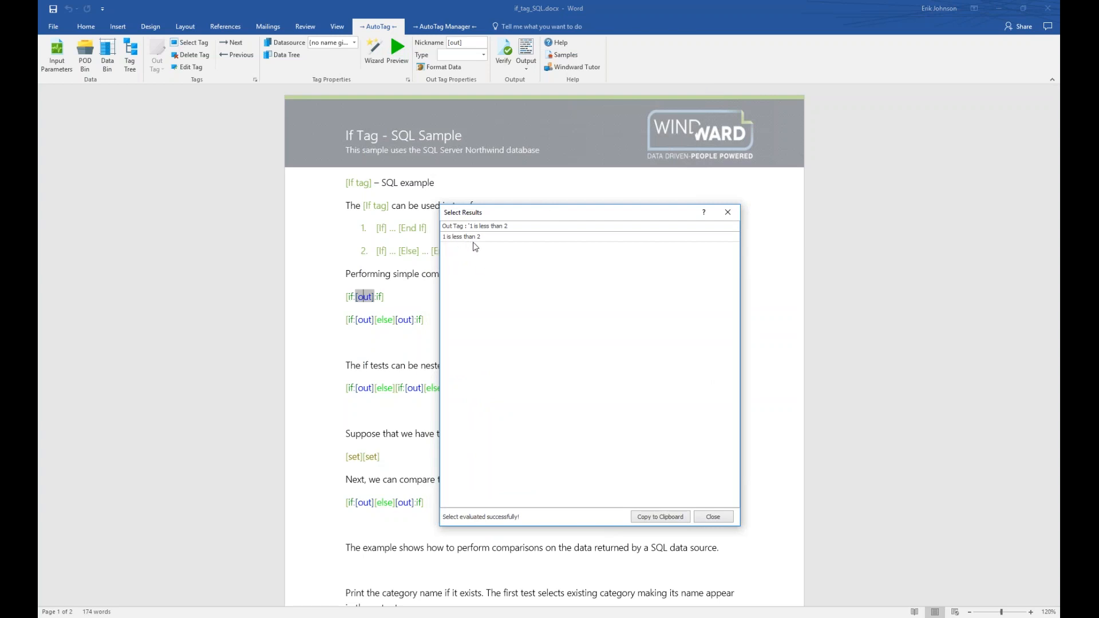
click(713, 517)
- Generate the sample's output for viewing beside the template and preview the condition of the second simple comparison's If tag
click(529, 62)
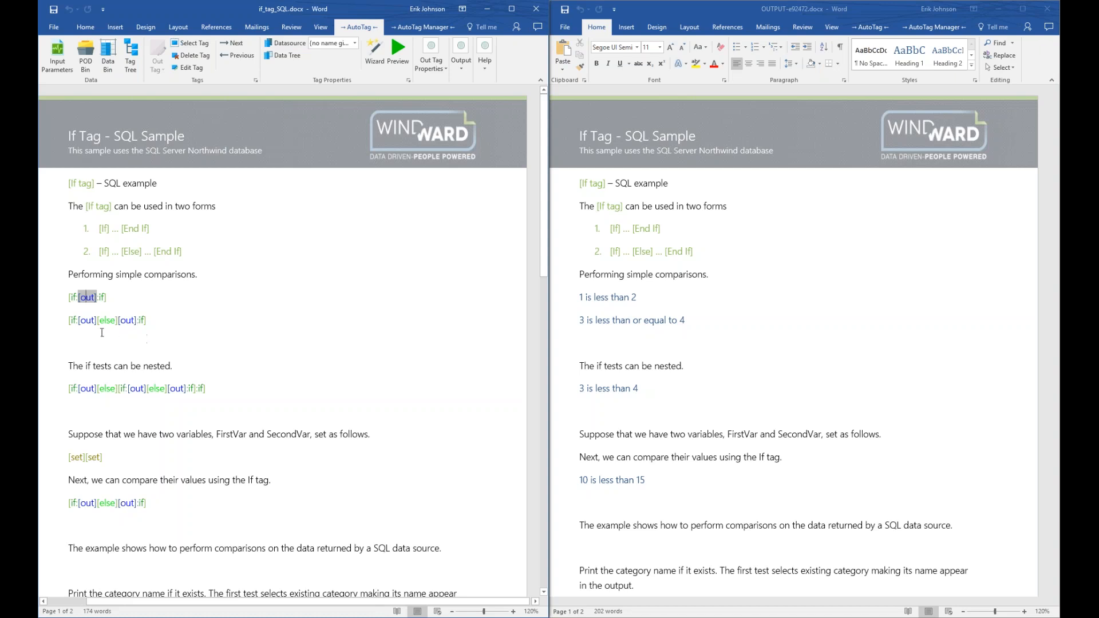
click(71, 321)
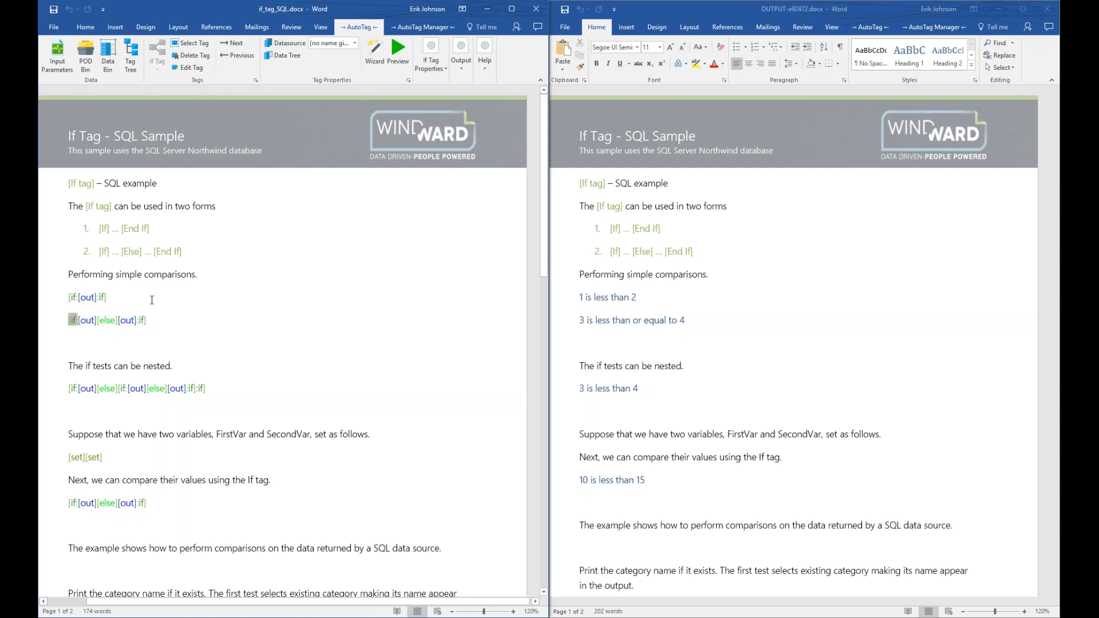
click(396, 48)
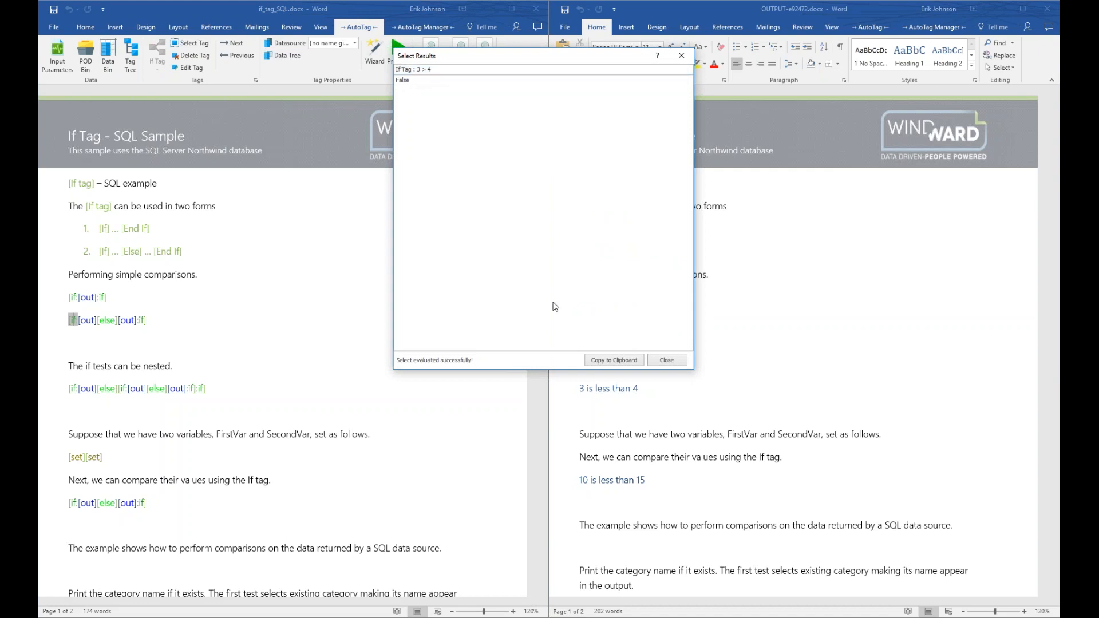
click(658, 361)
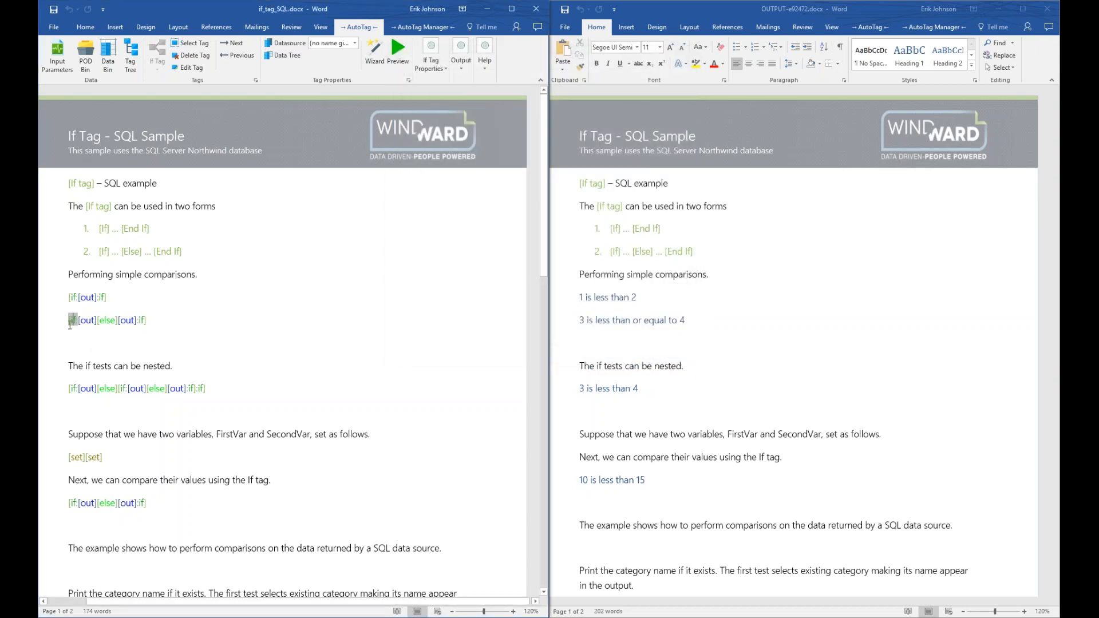
- Inspect the Else and End If tags of the second simple comparison and preview the Out tag that follows Else
mouse_move(73, 323)
click(105, 320)
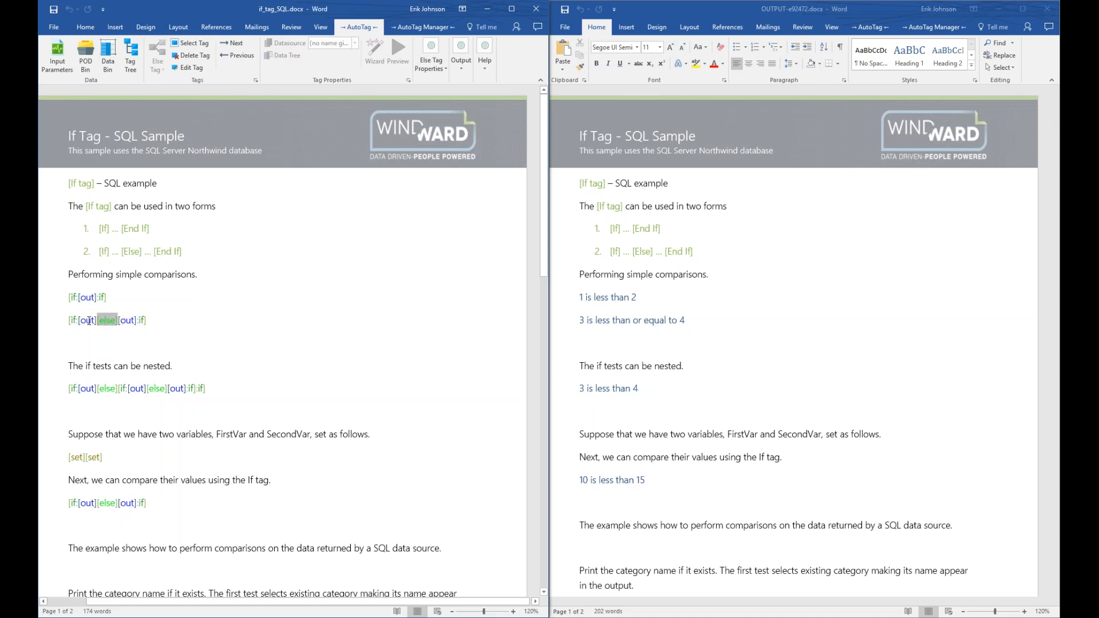
click(143, 321)
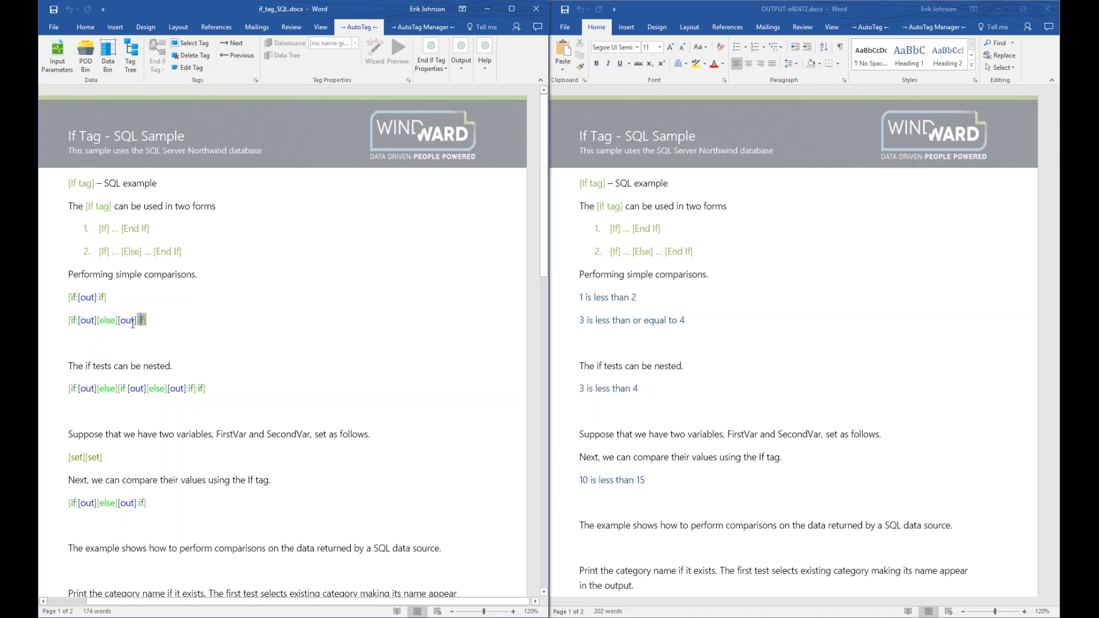
click(127, 321)
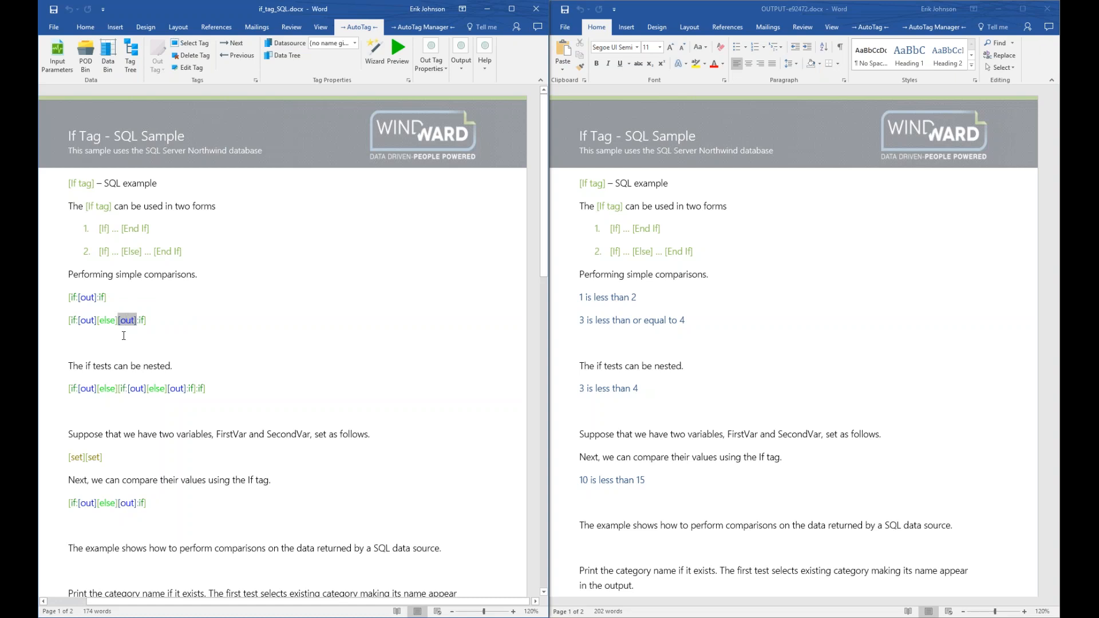
click(402, 56)
drag(485, 76, 308, 235)
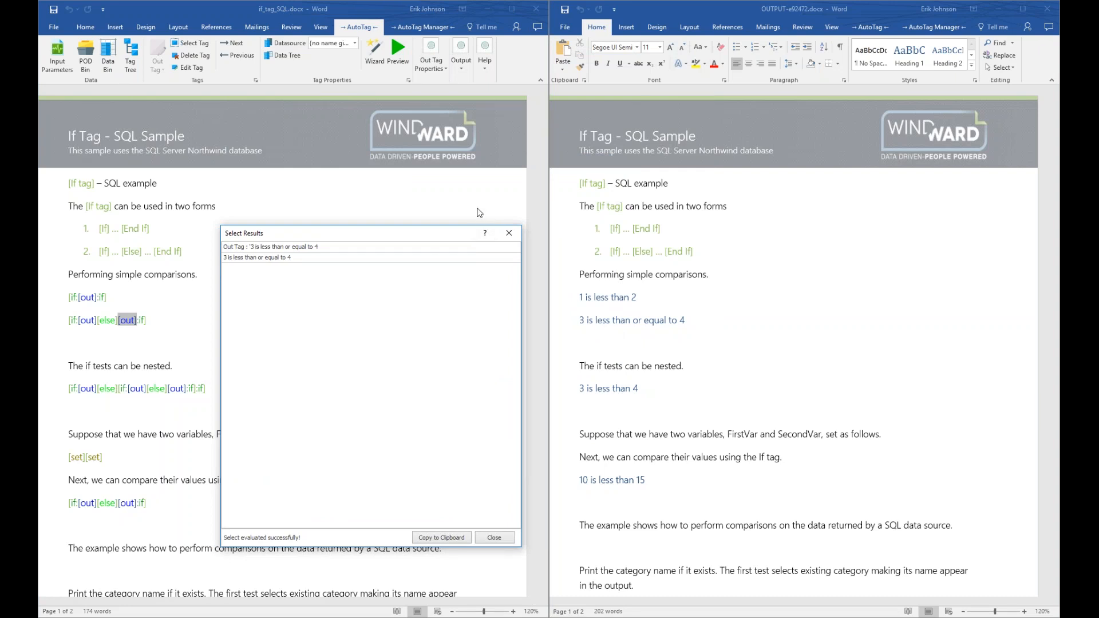
click(508, 232)
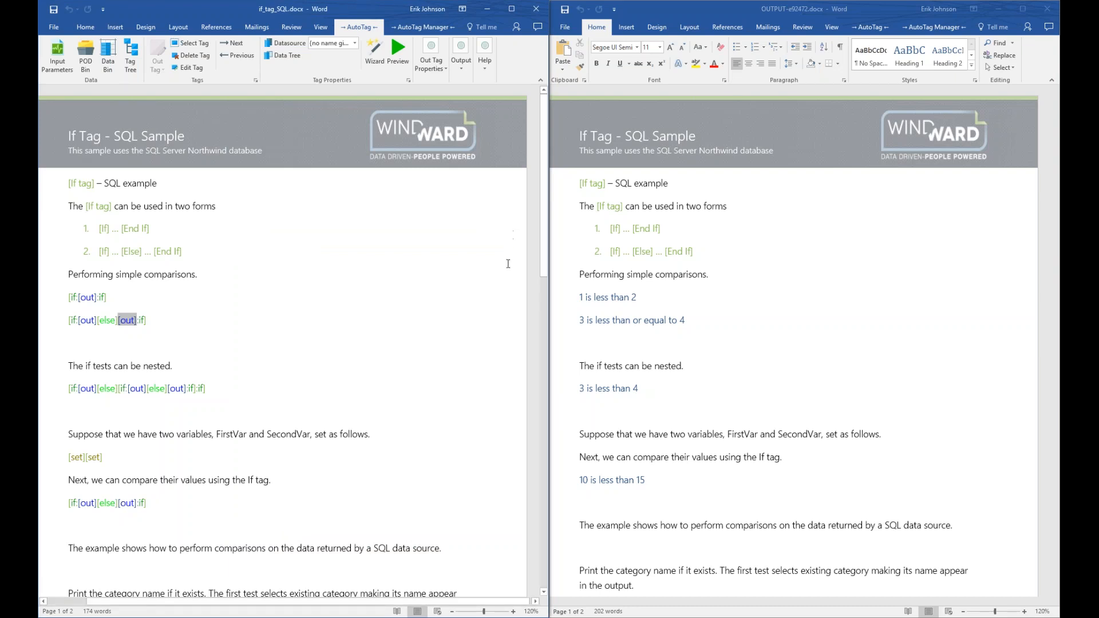
- Inspect the outer and inner Else, If and End If tags in the line under "The if tests can be nested."
click(84, 387)
click(107, 388)
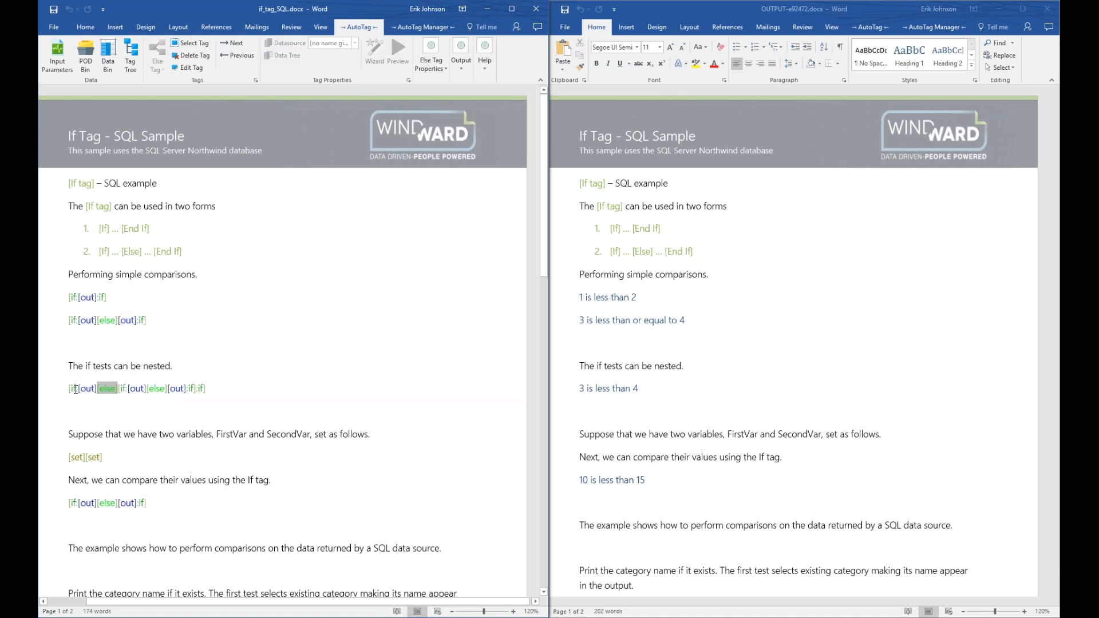
click(125, 388)
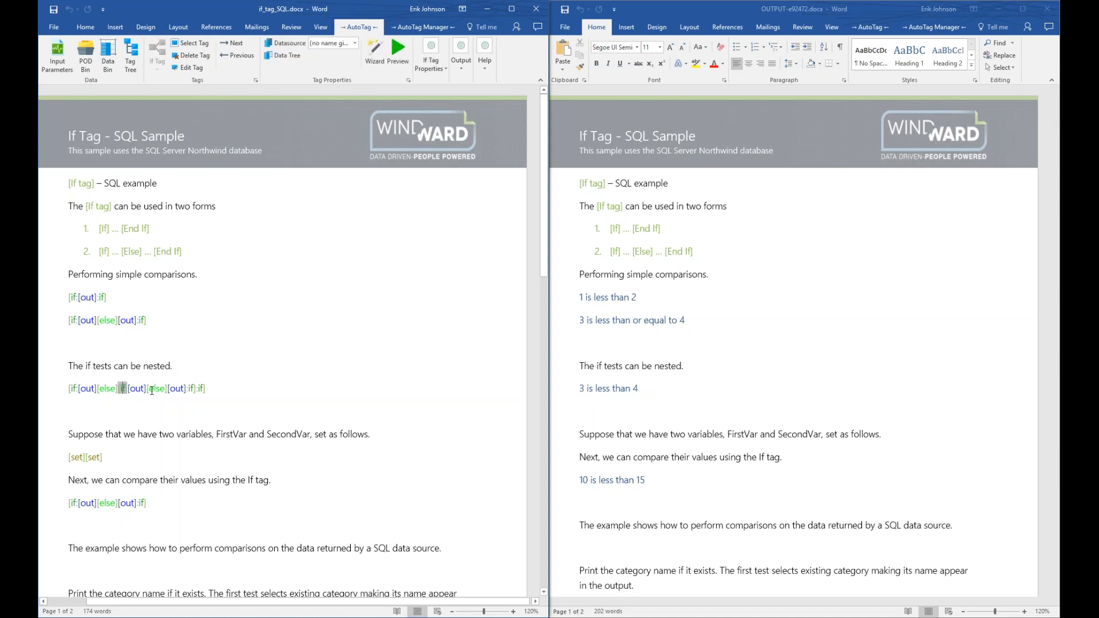
click(152, 389)
click(192, 389)
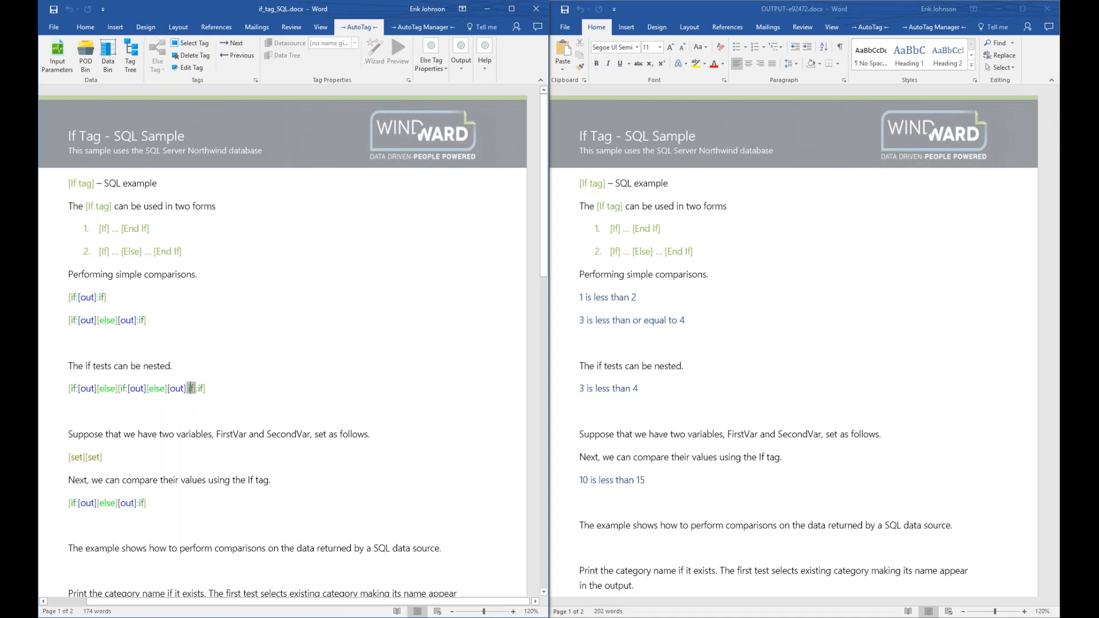
click(201, 388)
- Close the generated If Tag output and open the Switch Tag sample from the Tag tutorials - SQL templates
click(1048, 11)
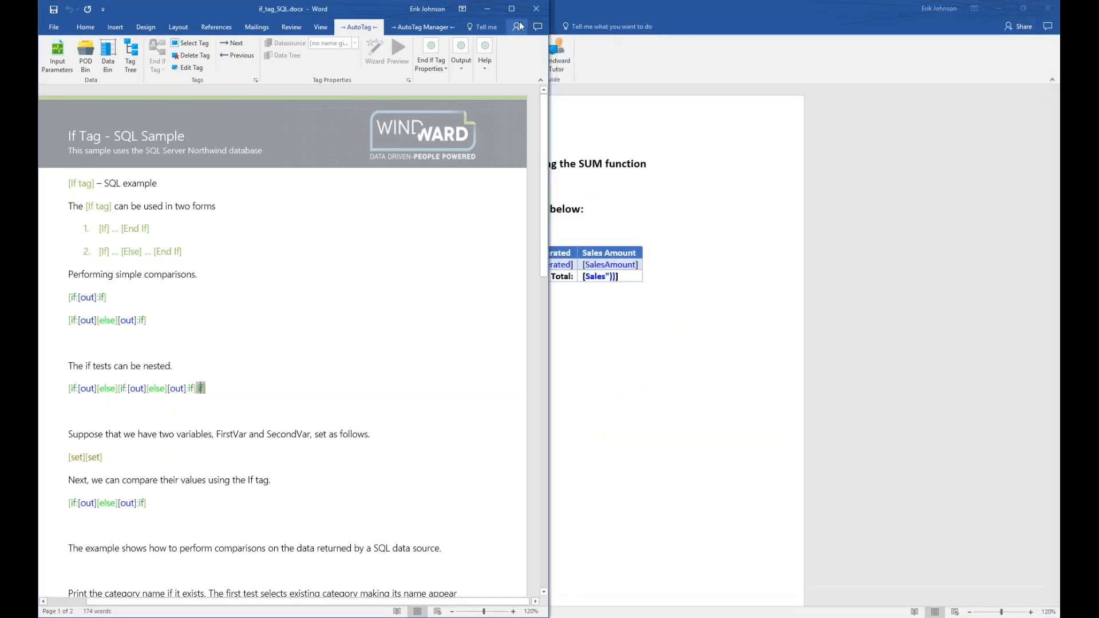
click(511, 9)
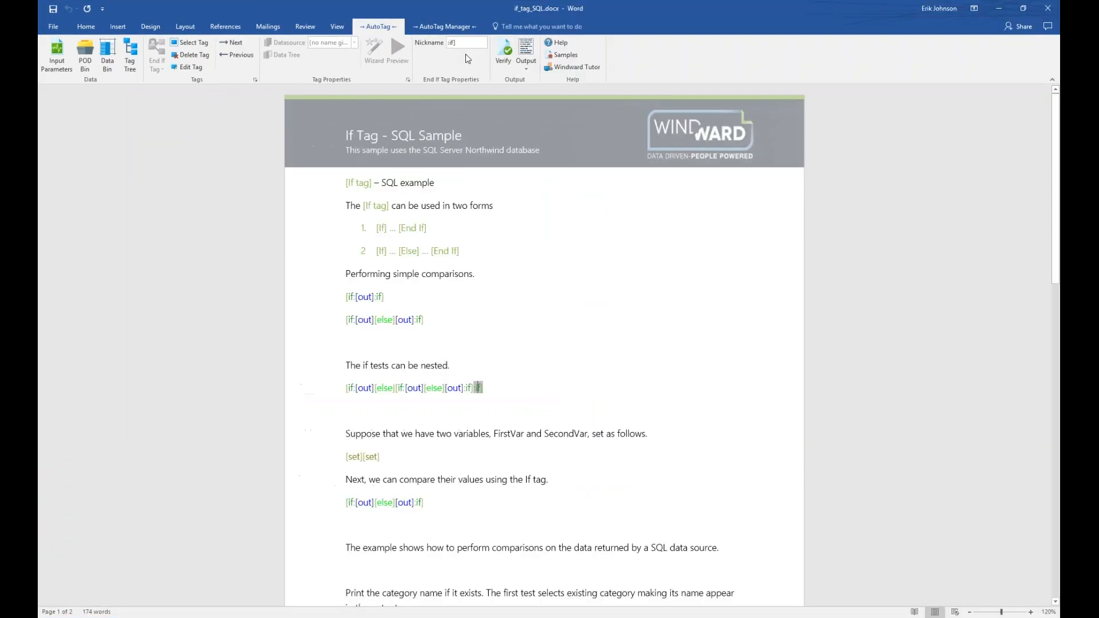
click(561, 55)
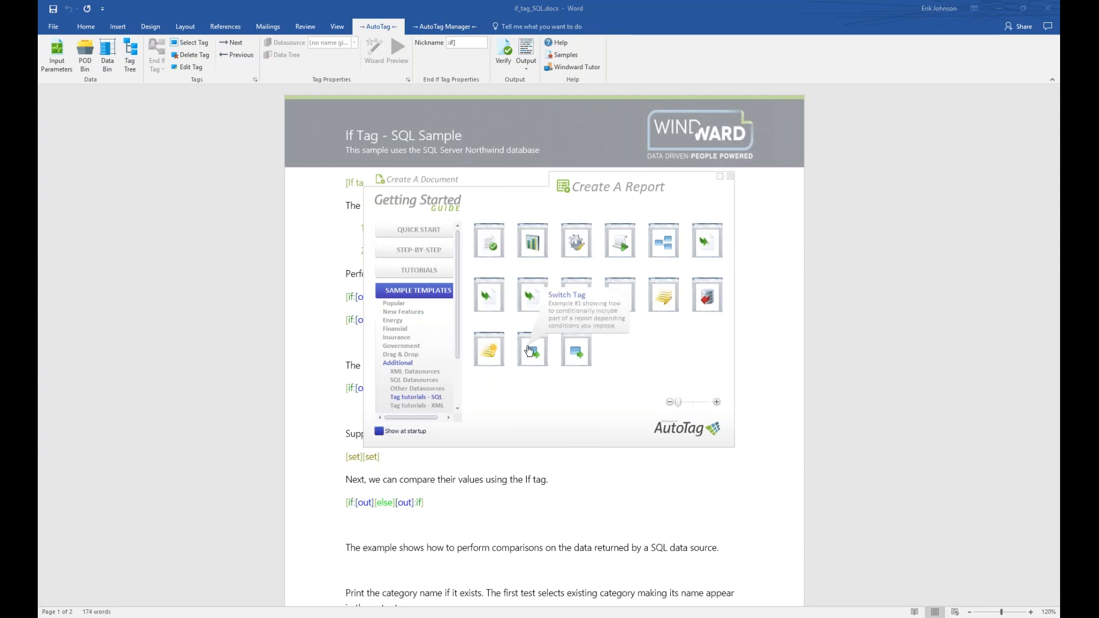
click(574, 356)
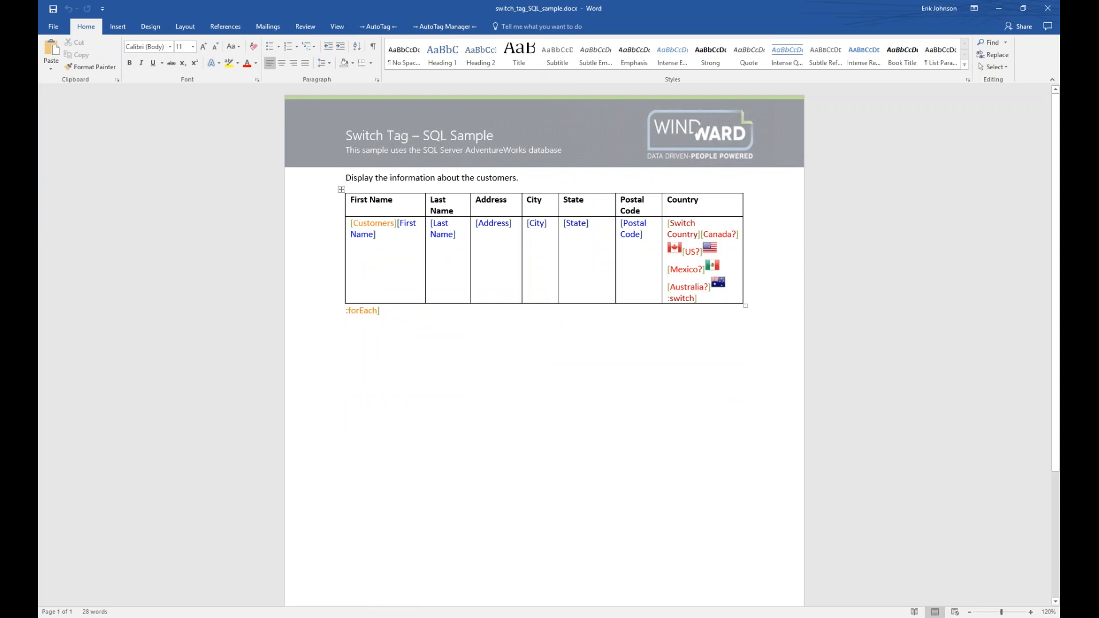
- Preview the Customers ForEach tag and widen the results window to examine the customer address columns
click(376, 223)
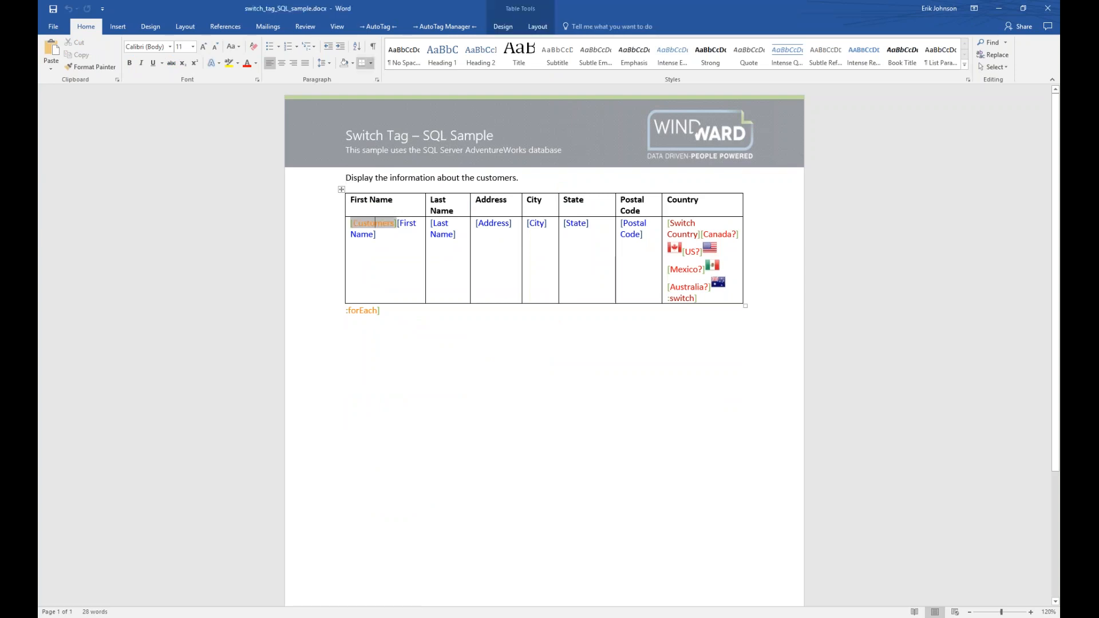
click(375, 25)
click(405, 49)
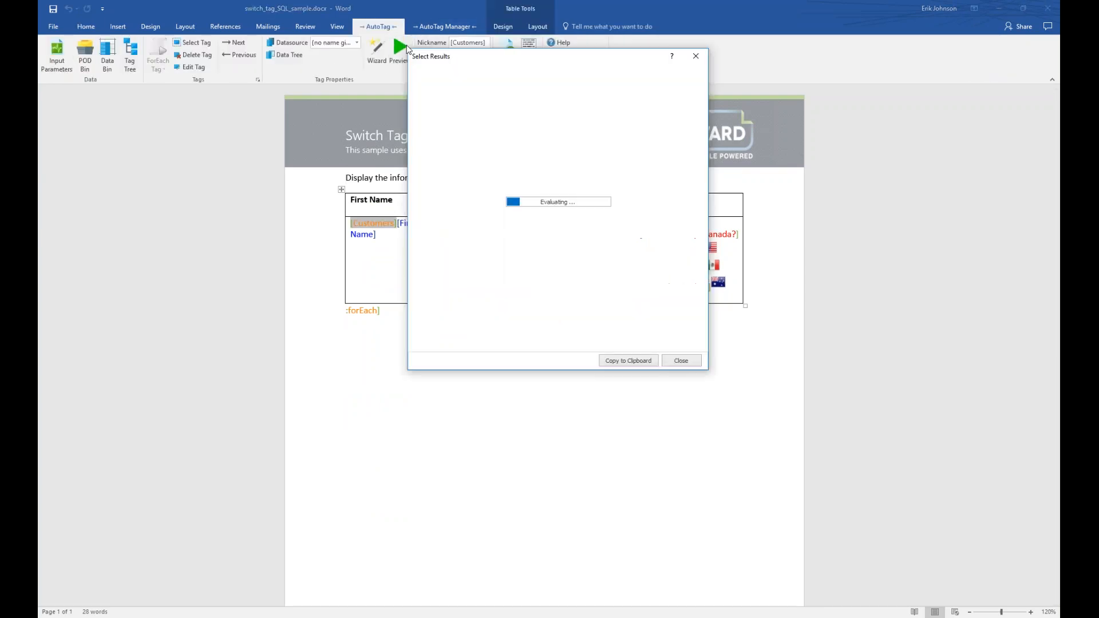
drag(486, 60, 510, 267)
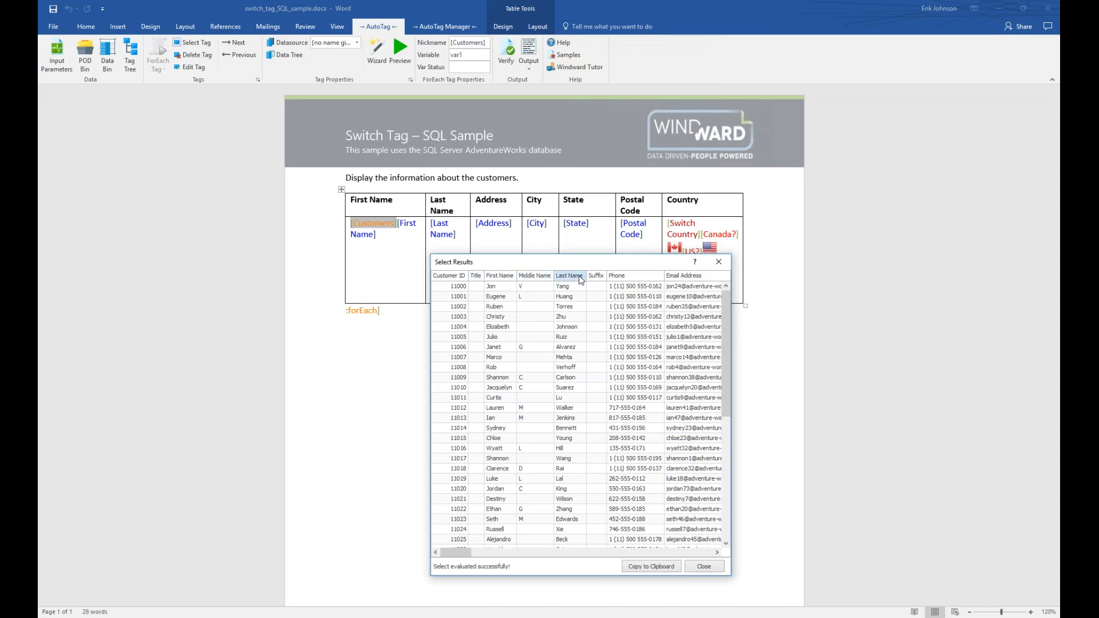
drag(744, 345, 975, 345)
drag(511, 552, 544, 542)
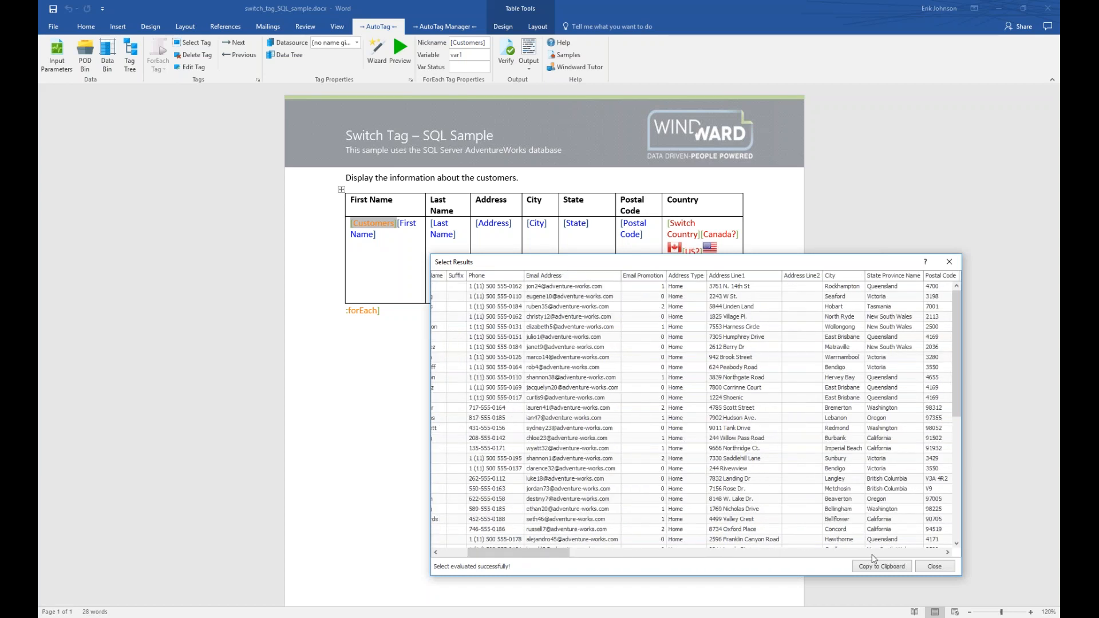
click(934, 566)
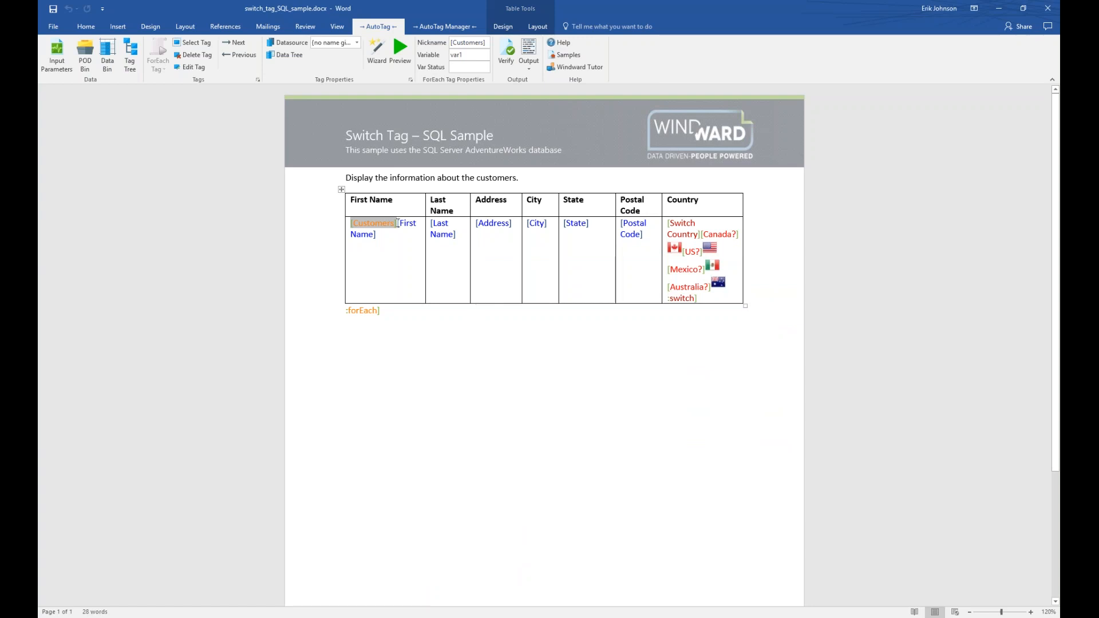
- Inspect the Out tags for First Name, Last Name, Address, City, State and Postal Code in the table row
click(410, 223)
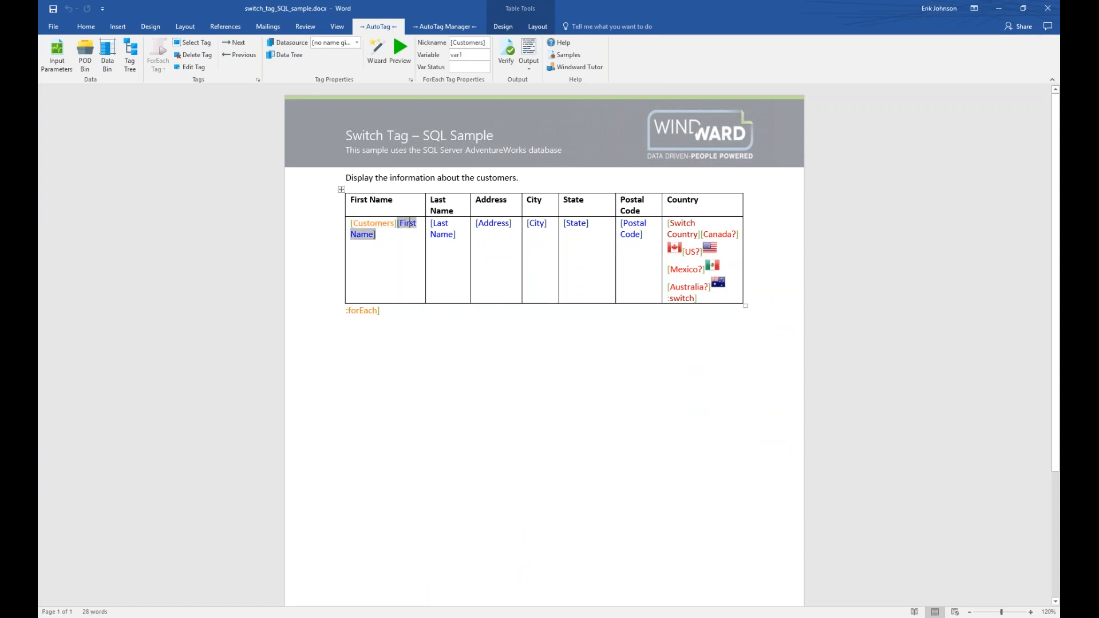
click(441, 225)
click(492, 223)
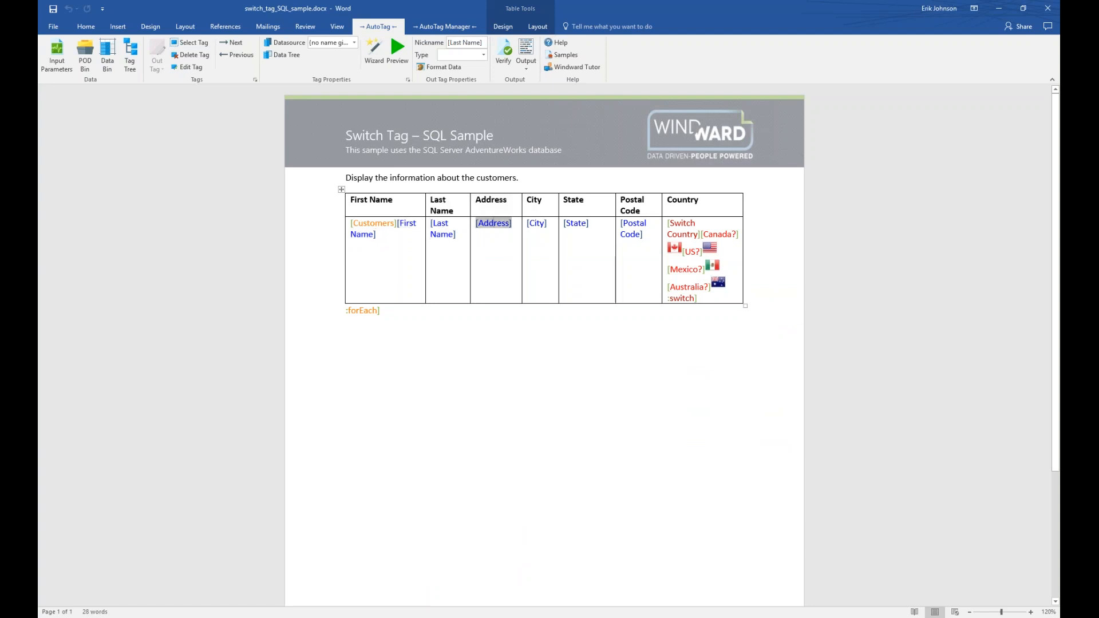
click(536, 224)
click(575, 223)
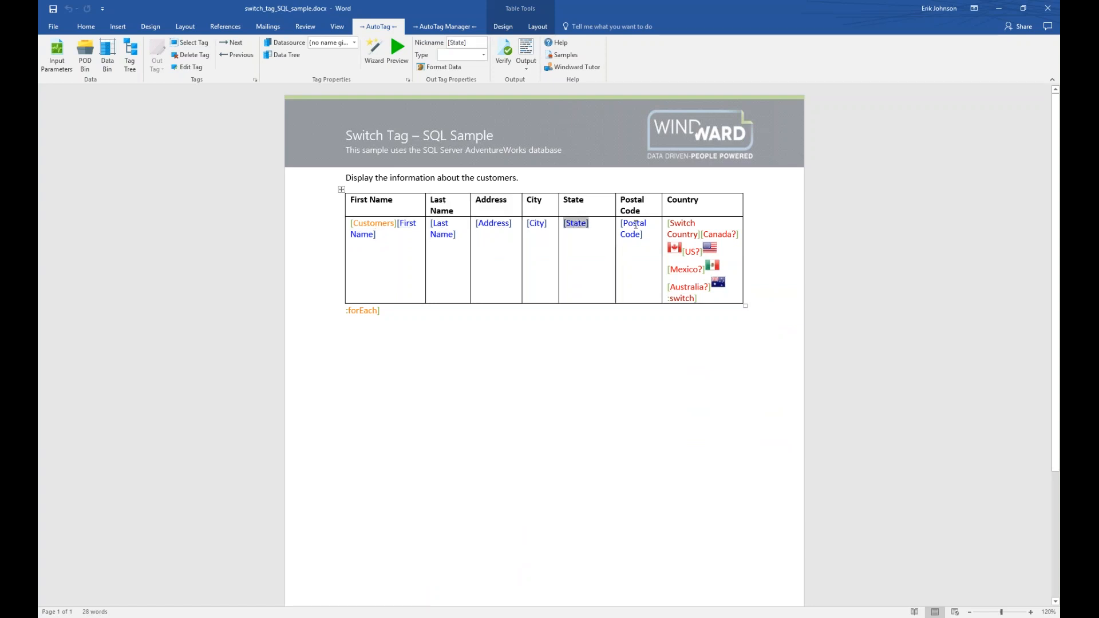
click(635, 226)
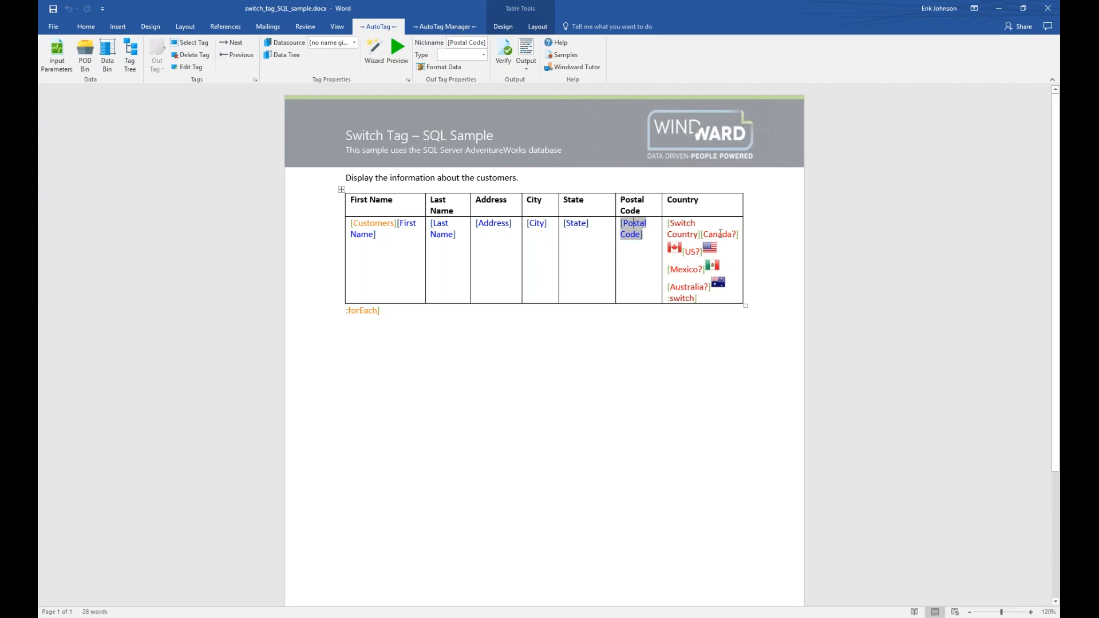
- Inspect the Switch Country tag, its End Switch tag and the Canada, Mexico and Australia Case tags in the Country column
mouse_move(720, 233)
click(686, 223)
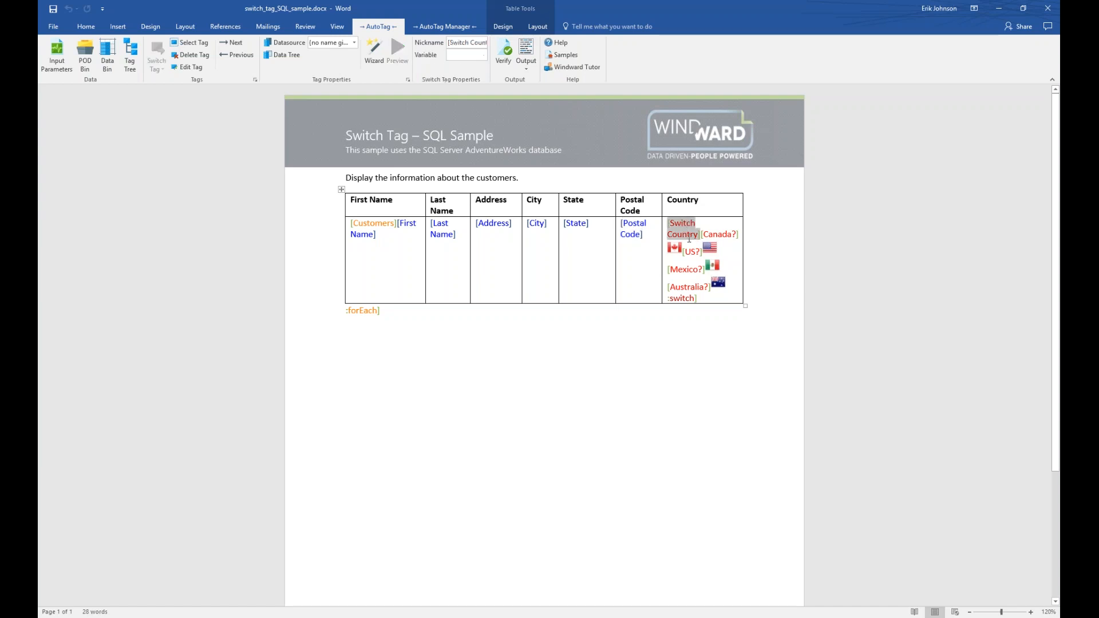
click(681, 298)
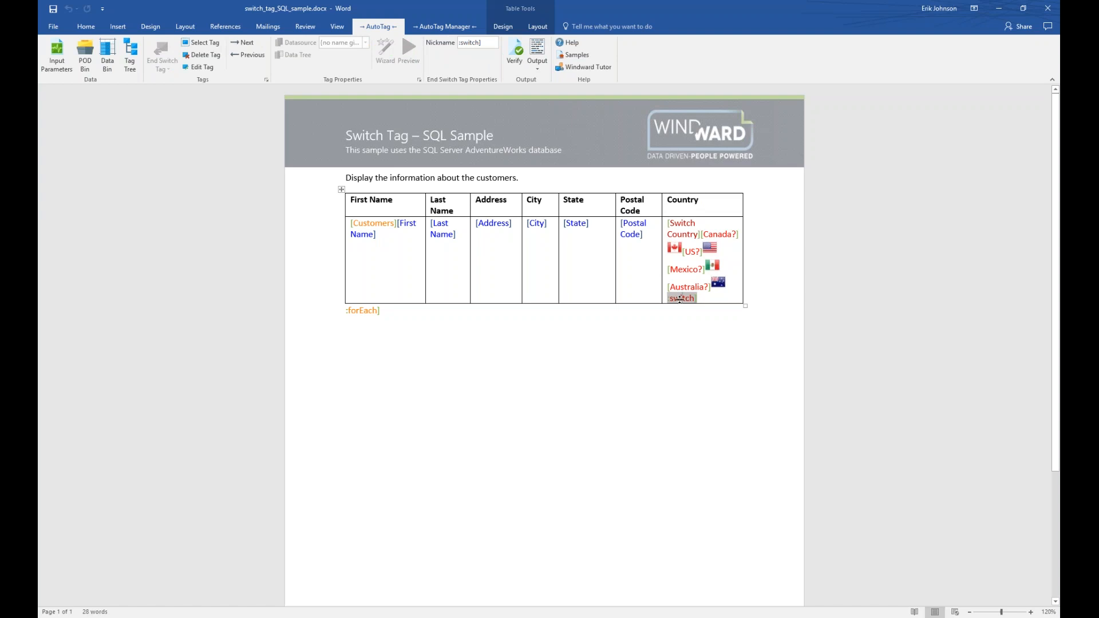
click(713, 234)
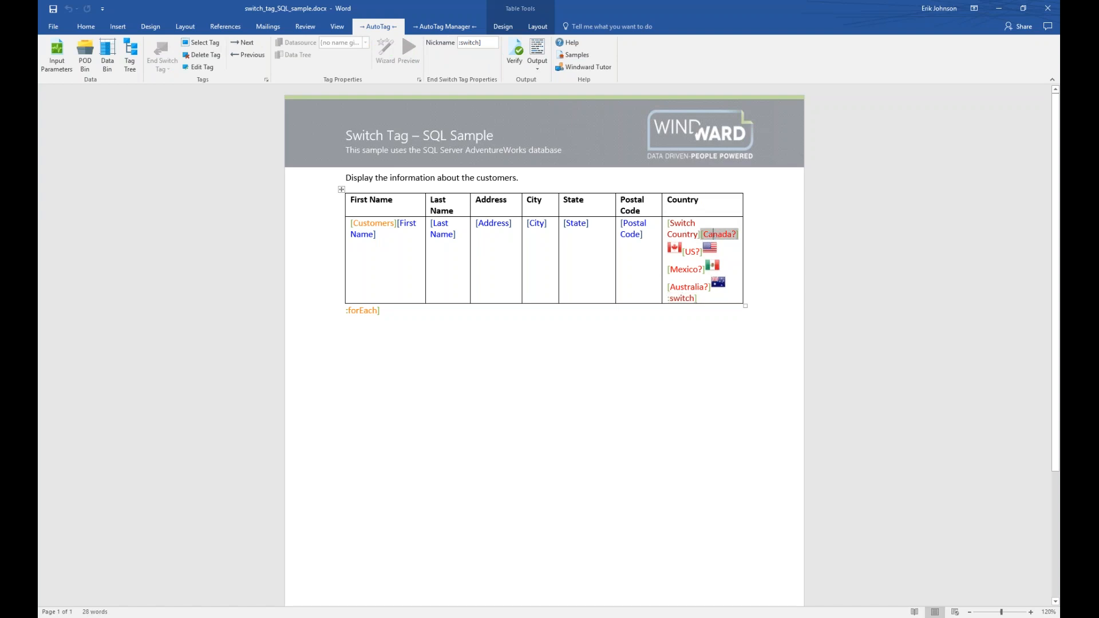
click(689, 269)
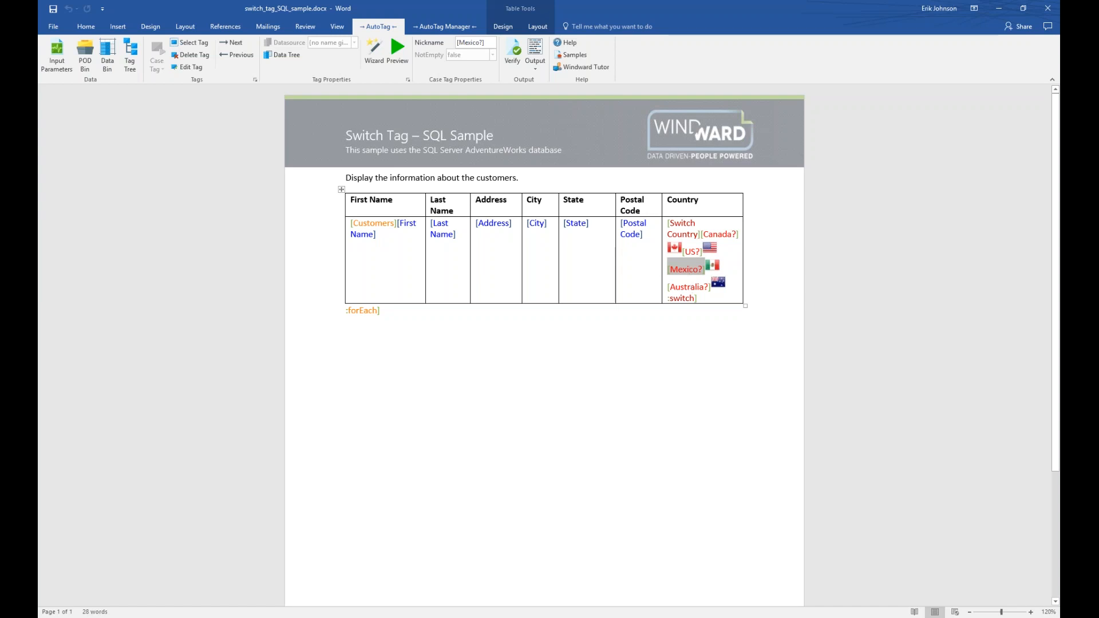
click(691, 286)
mouse_move(691, 286)
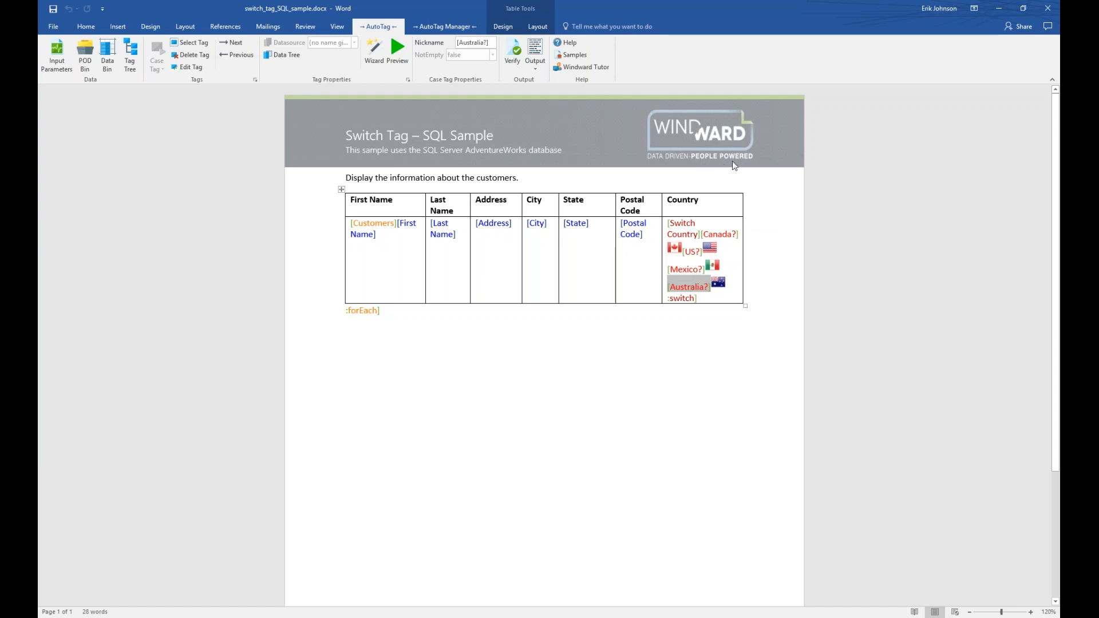
- Examine the Canada Case tag's condition in the Tag Editor, then close the editor without changing the tag
click(714, 235)
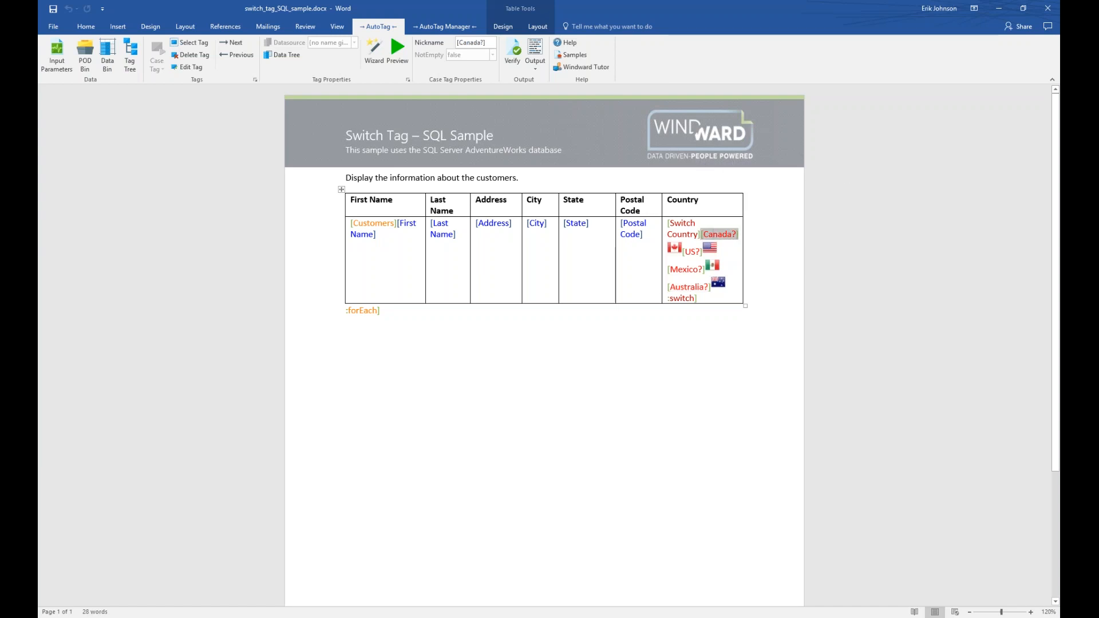
mouse_move(719, 235)
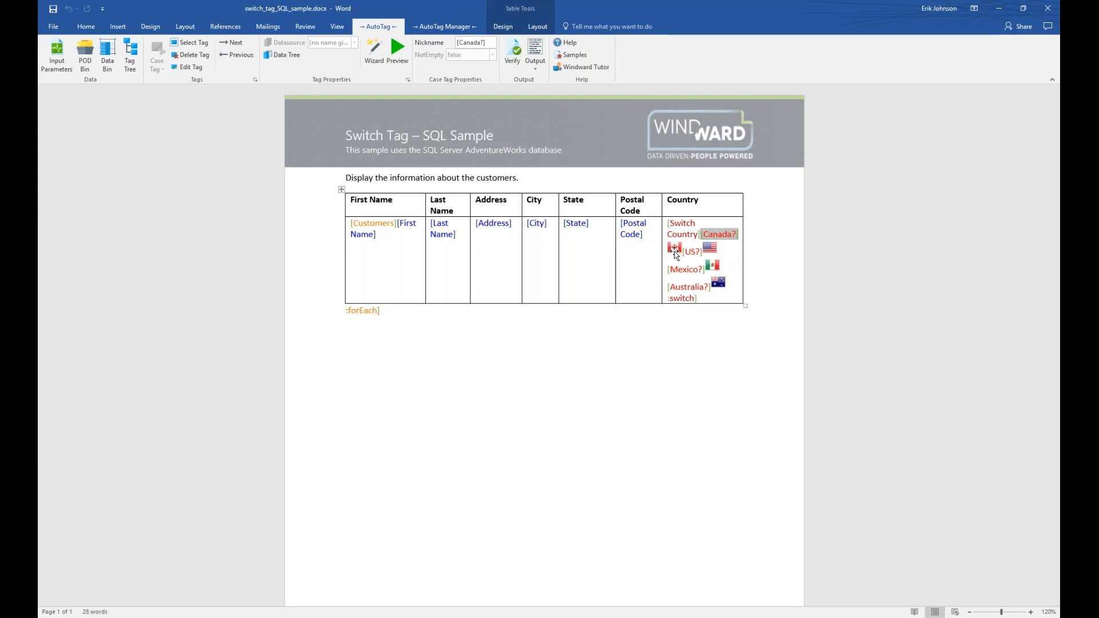
mouse_move(691, 246)
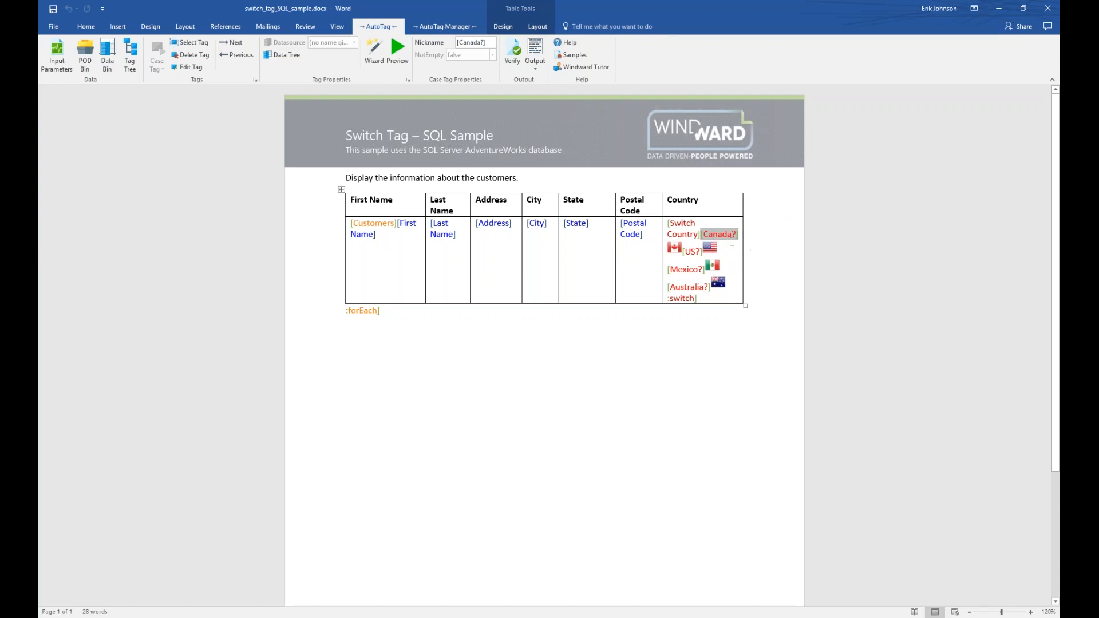
double_click(718, 234)
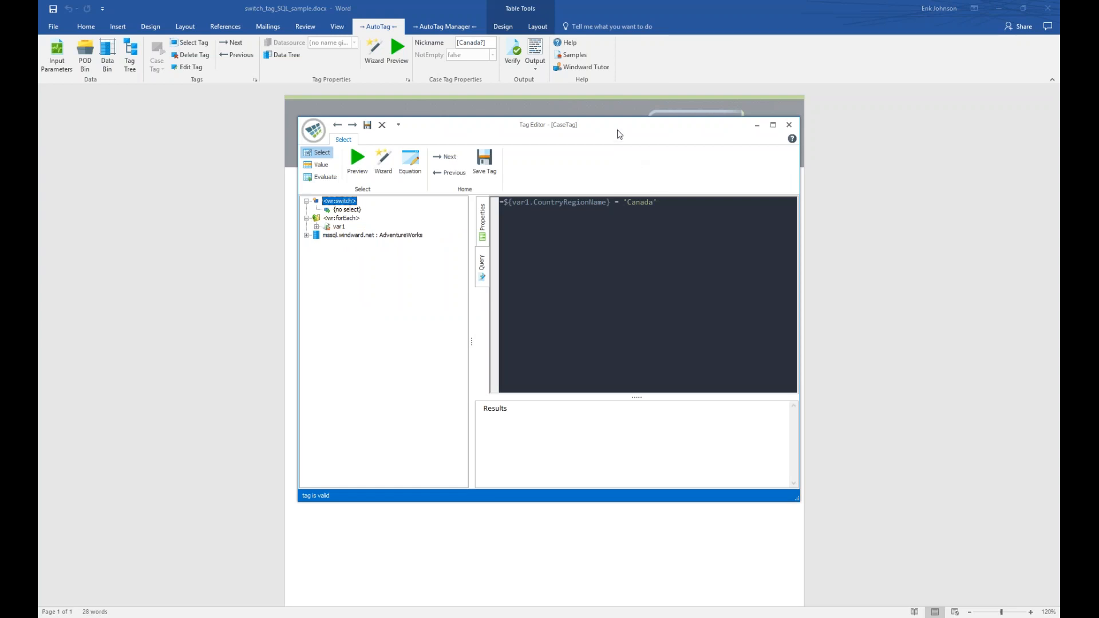
drag(620, 135, 649, 190)
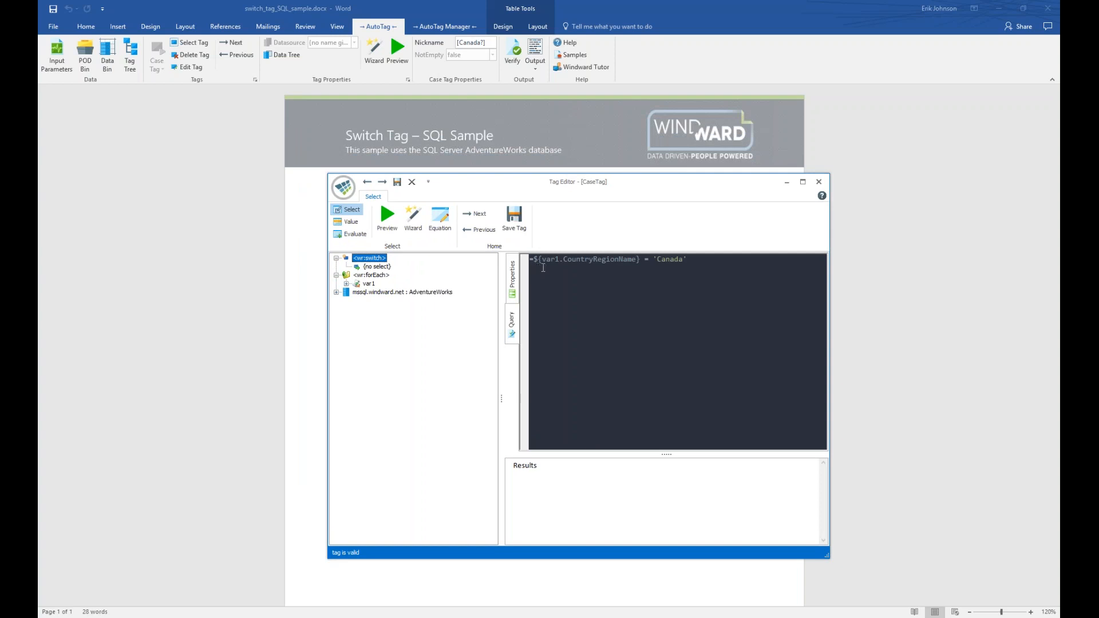
drag(689, 180, 787, 188)
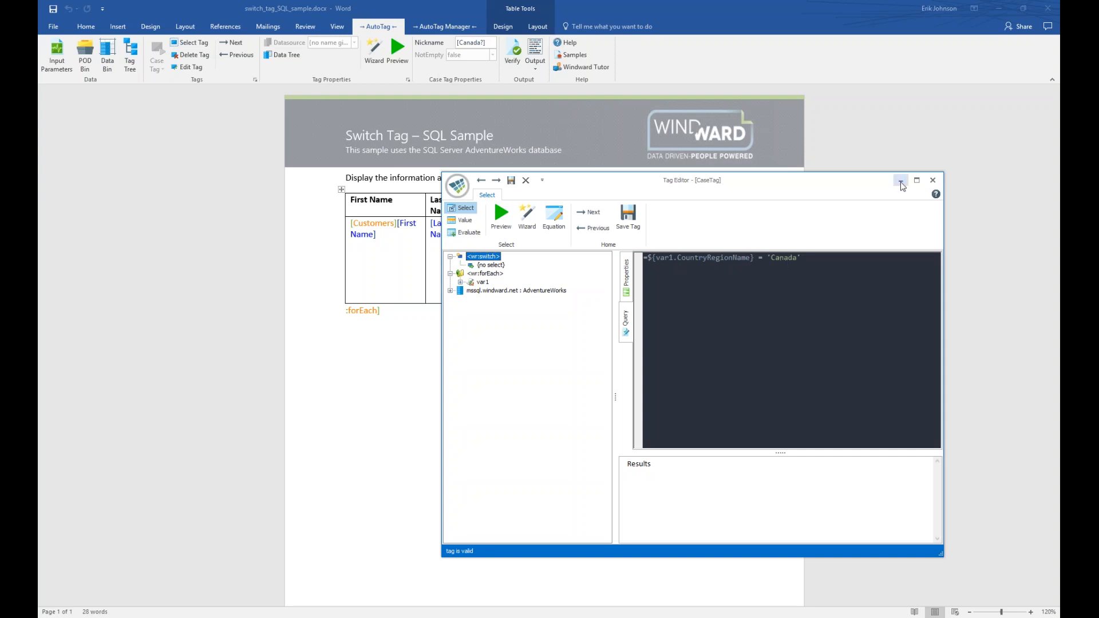
click(933, 182)
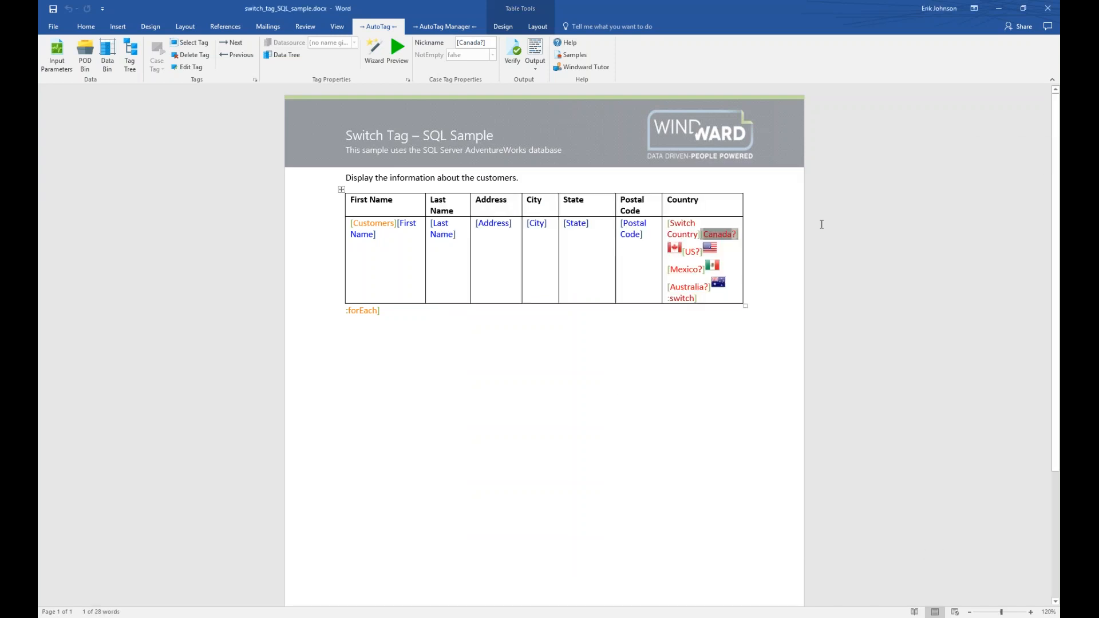
- Inspect the Canadian flag picture, the US Case tag and the End ForEach tag below the table
click(675, 247)
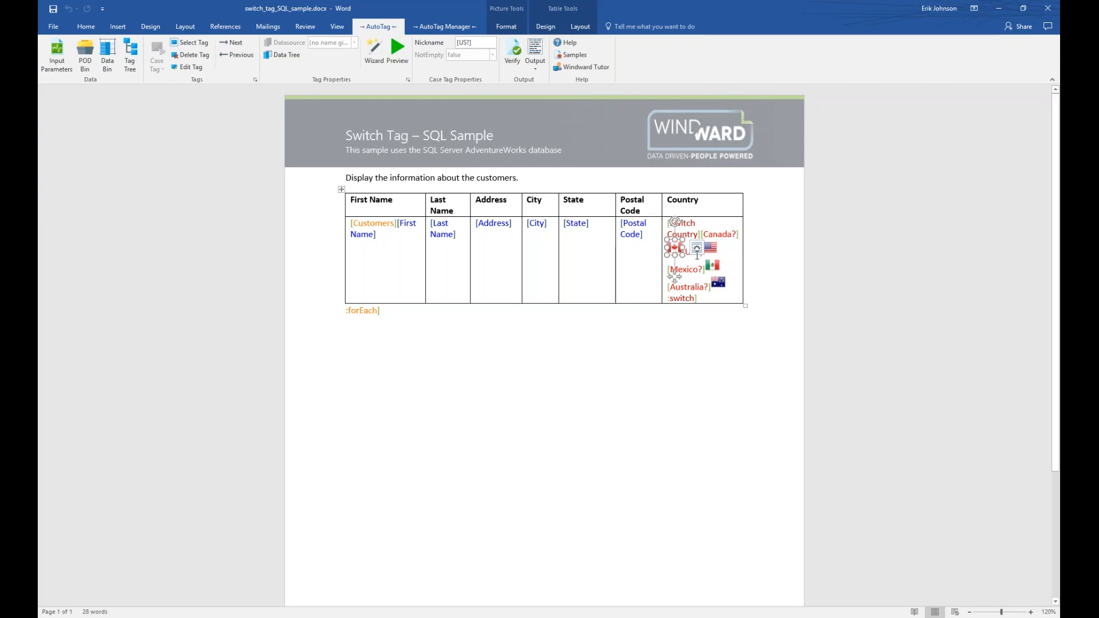
click(696, 248)
click(687, 325)
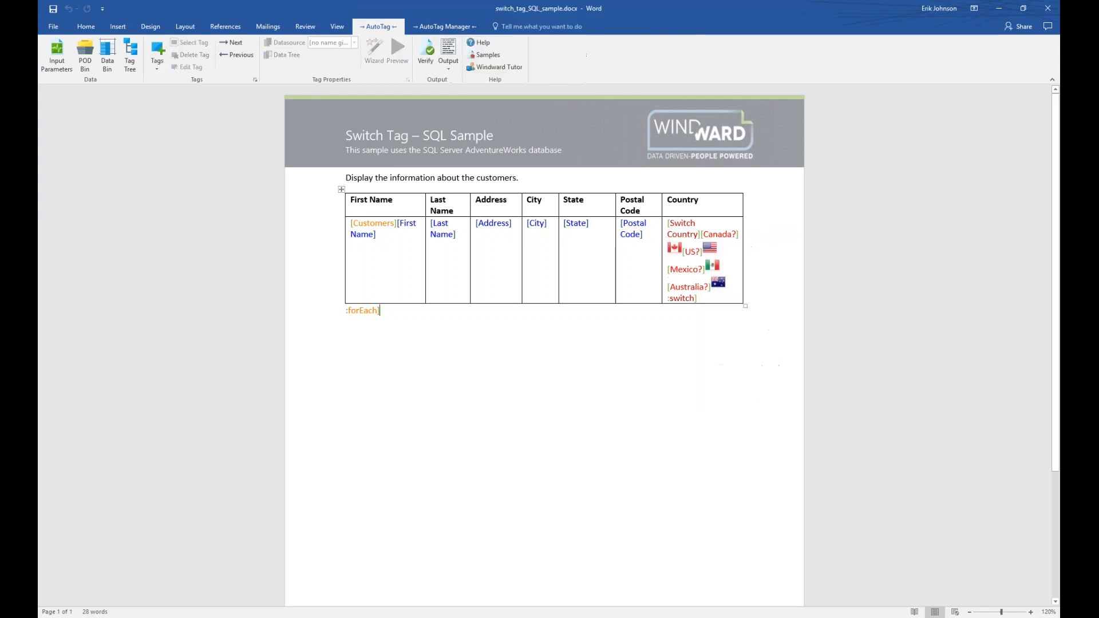
click(694, 253)
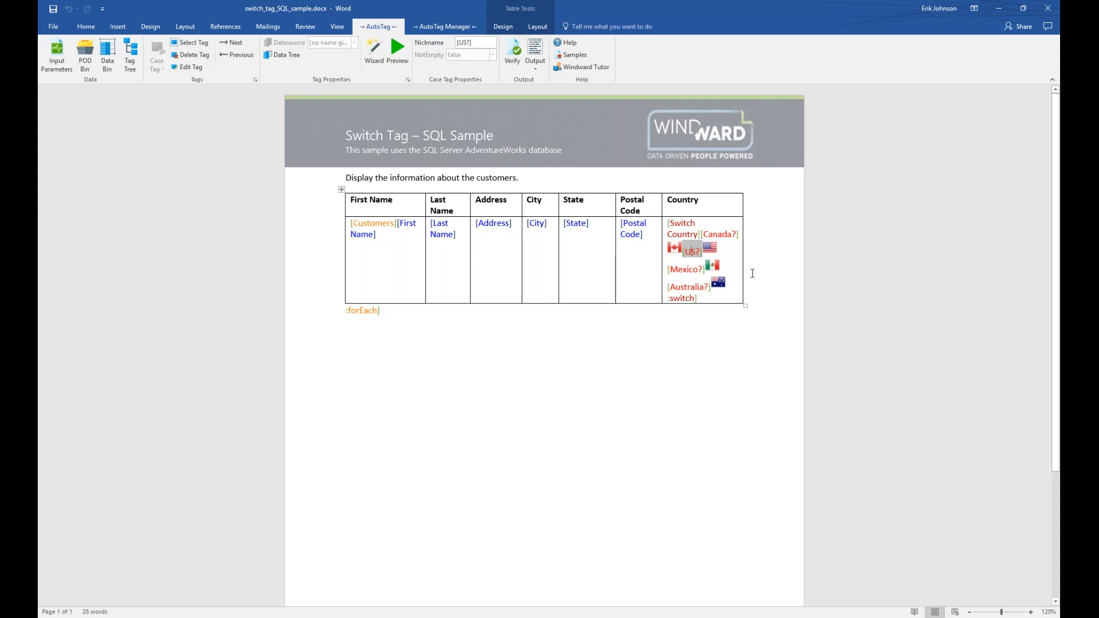
click(363, 311)
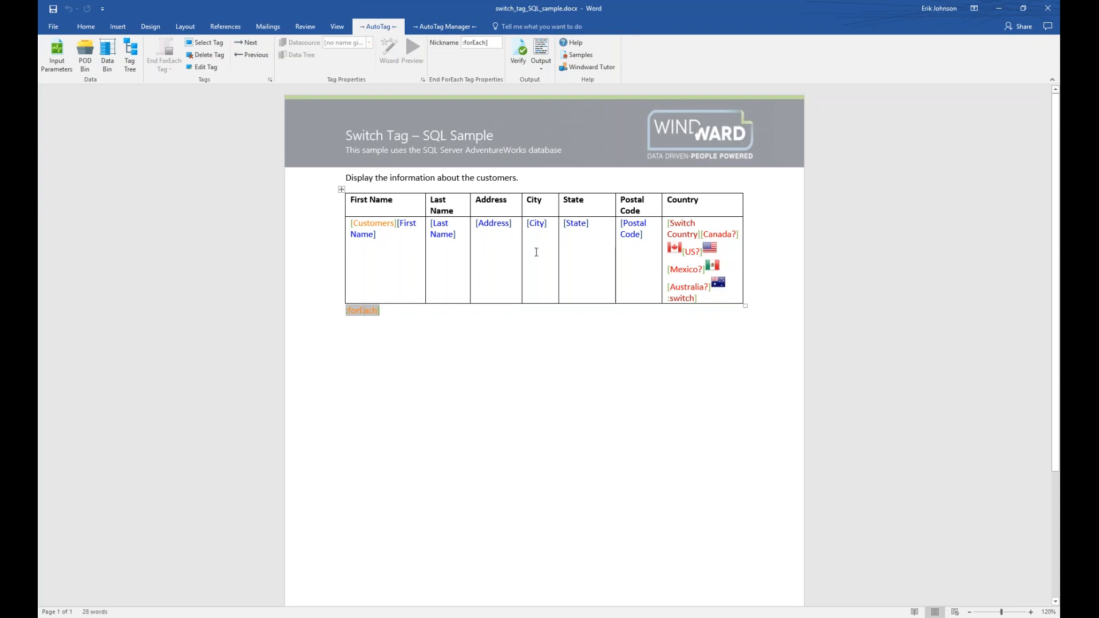
- Generate the Switch Tag sample's output and arrange it side by side with the template
click(541, 49)
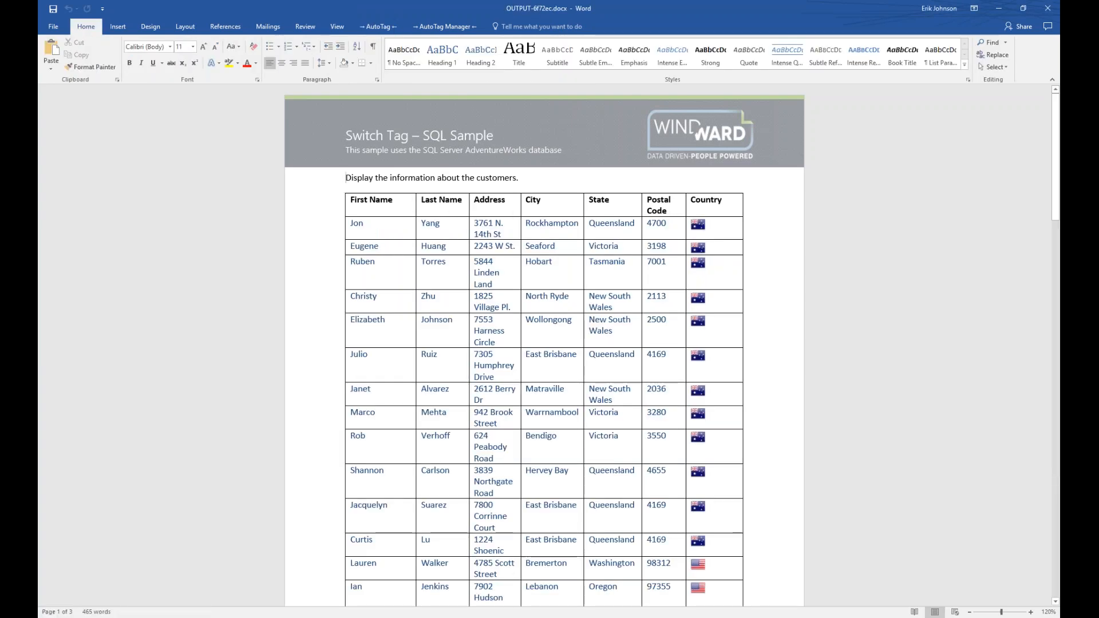
key(super+Right)
key(Return)
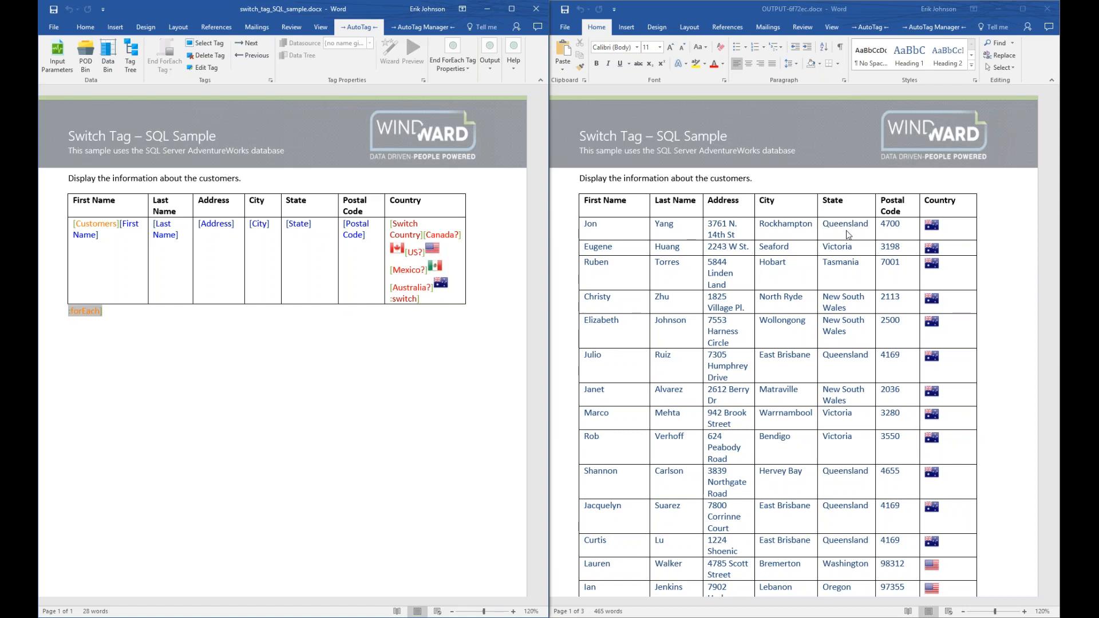
- Examine the output rows to see which flag appears for each customer, including the first US customer's row
click(1020, 187)
drag(1056, 123, 1057, 215)
click(931, 220)
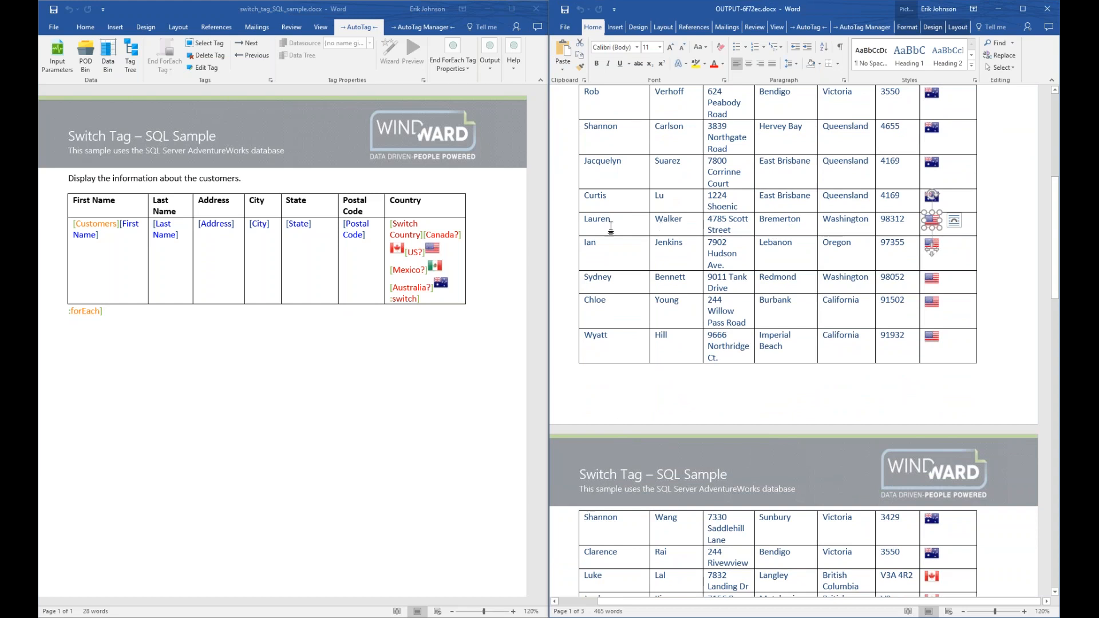
- Examine the flags on the second page of the output, checking the Australian, Canadian and US customers' rows
drag(1055, 243, 1055, 320)
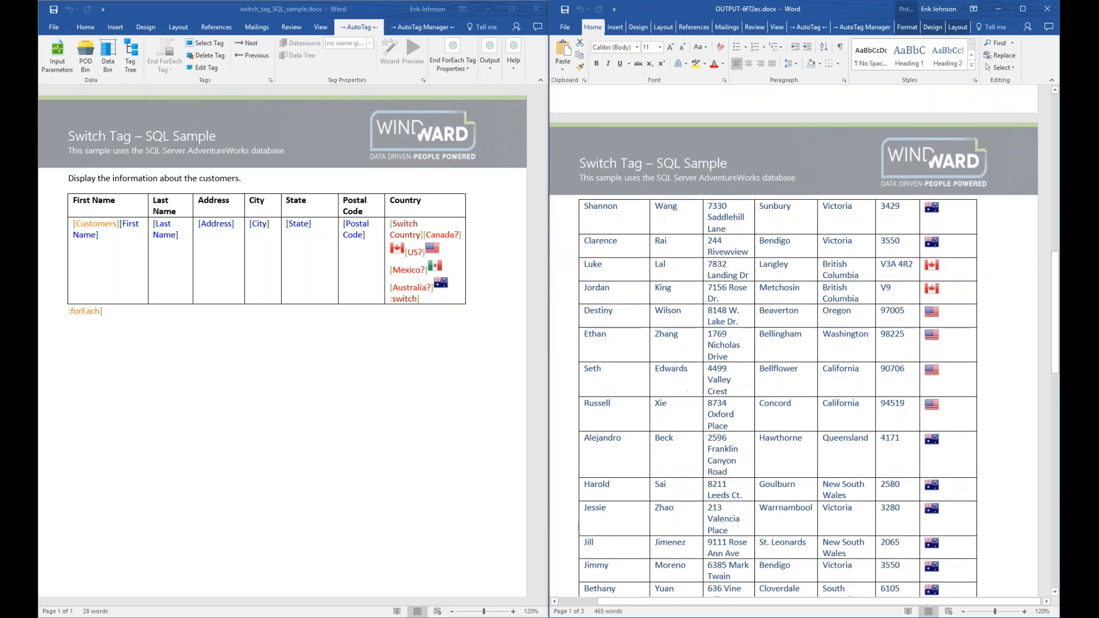
click(932, 241)
click(932, 264)
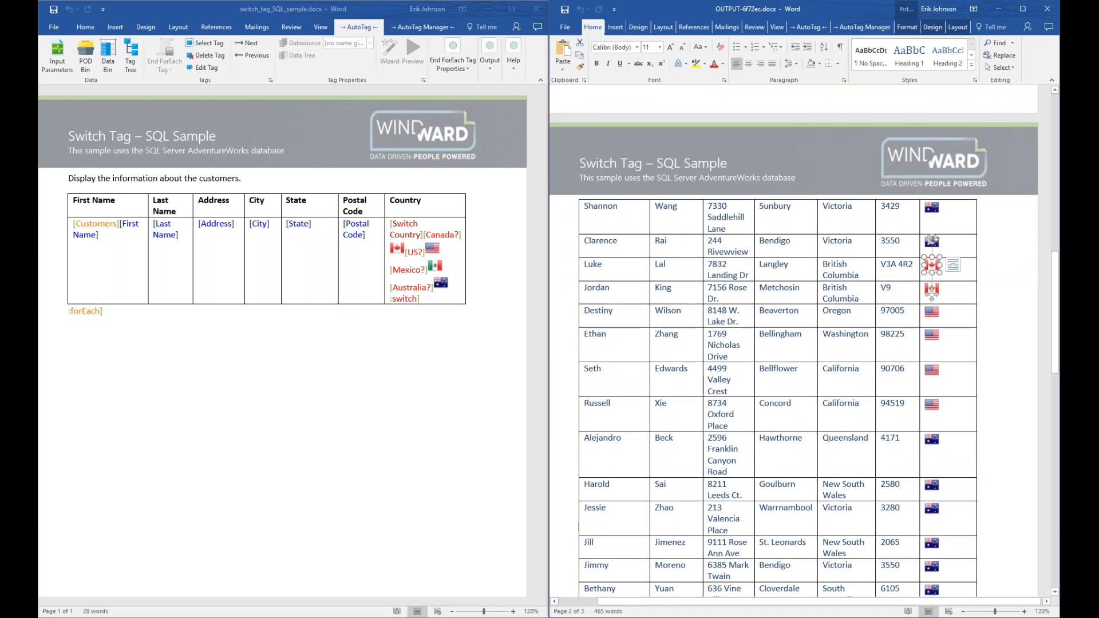
click(931, 312)
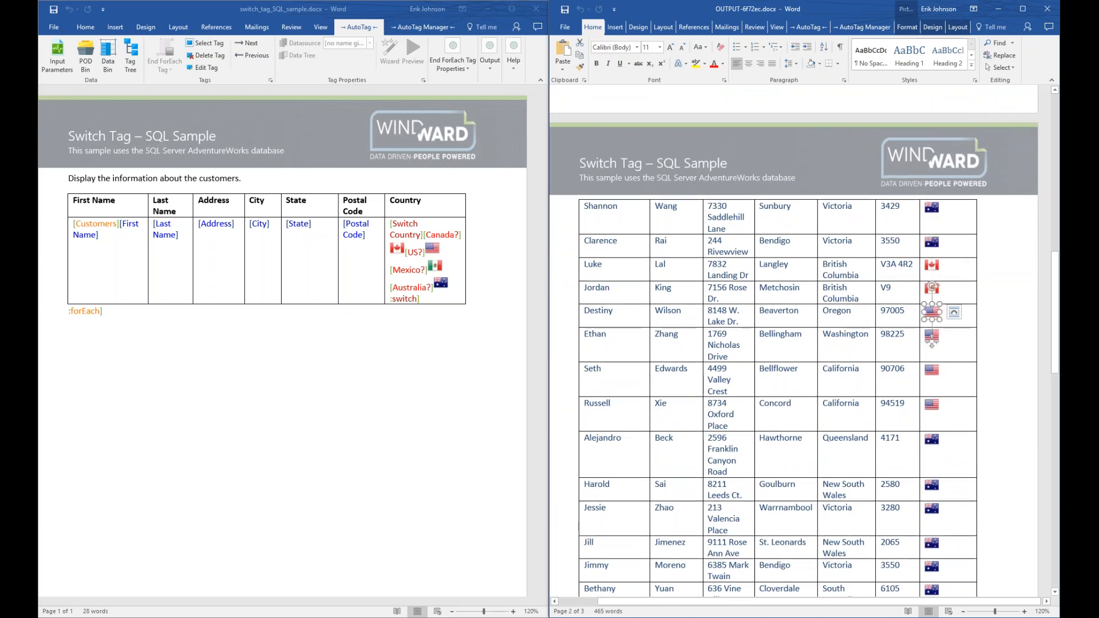
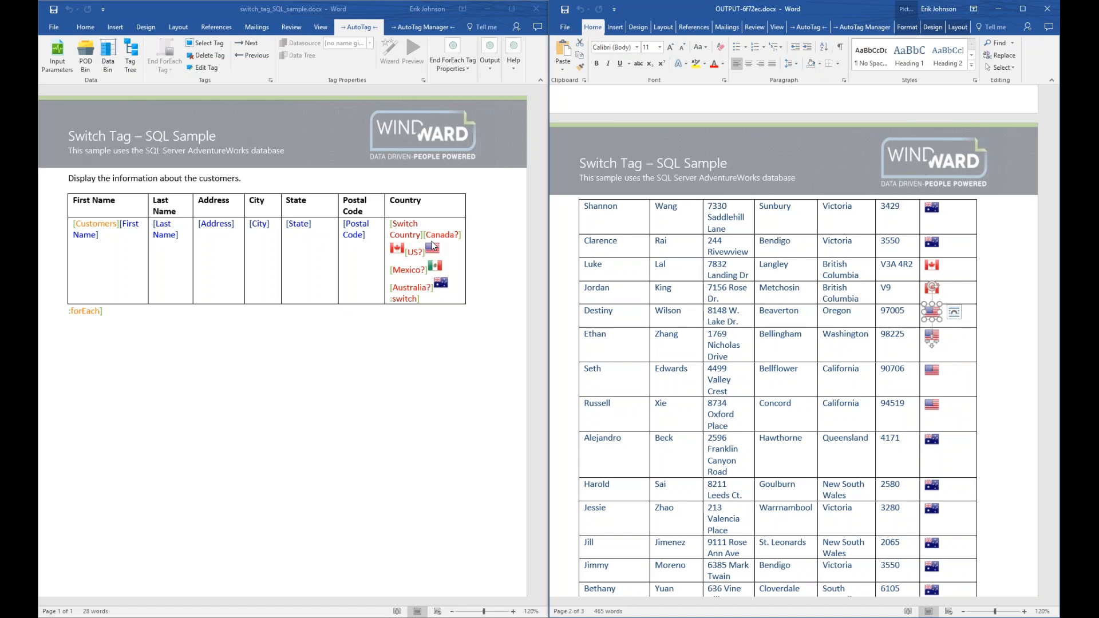
- Close the Switch Tag output, maximize the template window and open the AutoTag sample templates gallery
click(1046, 9)
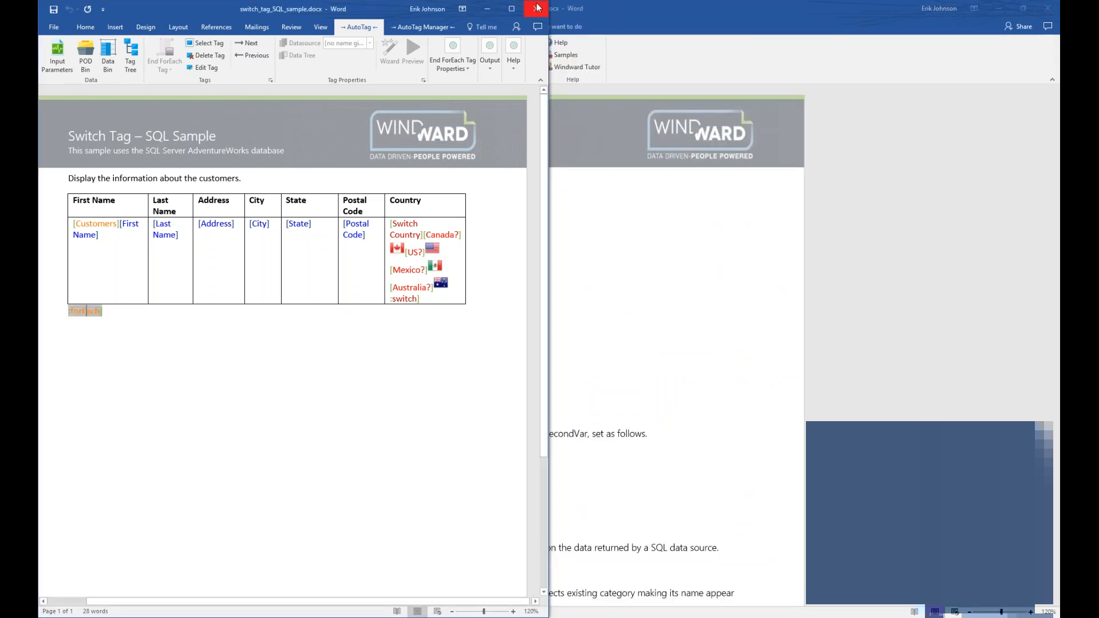
click(513, 9)
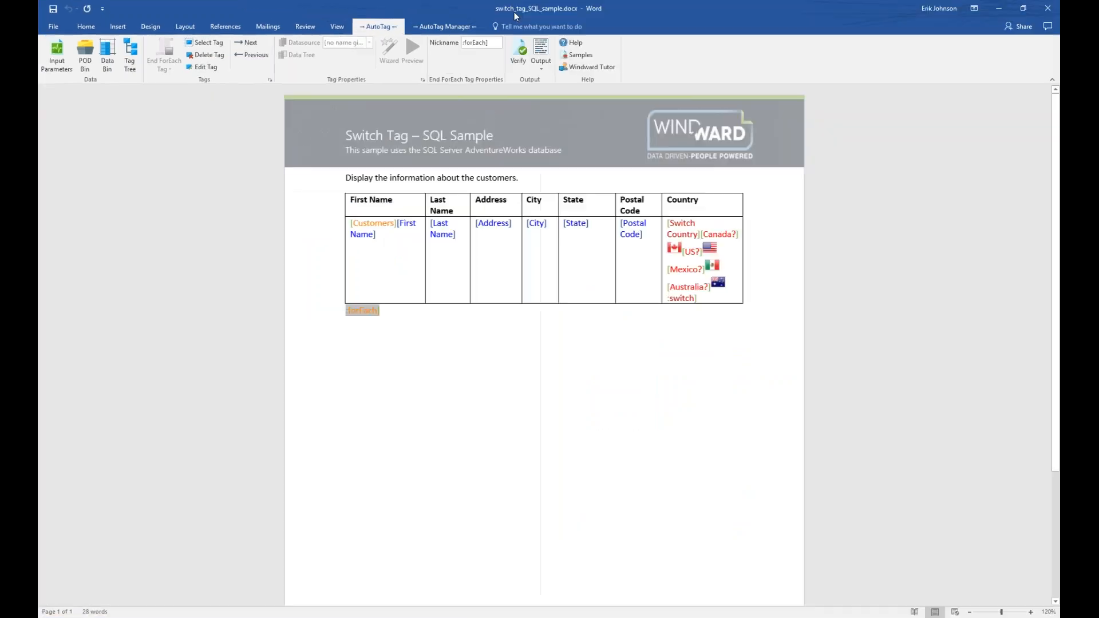
click(432, 28)
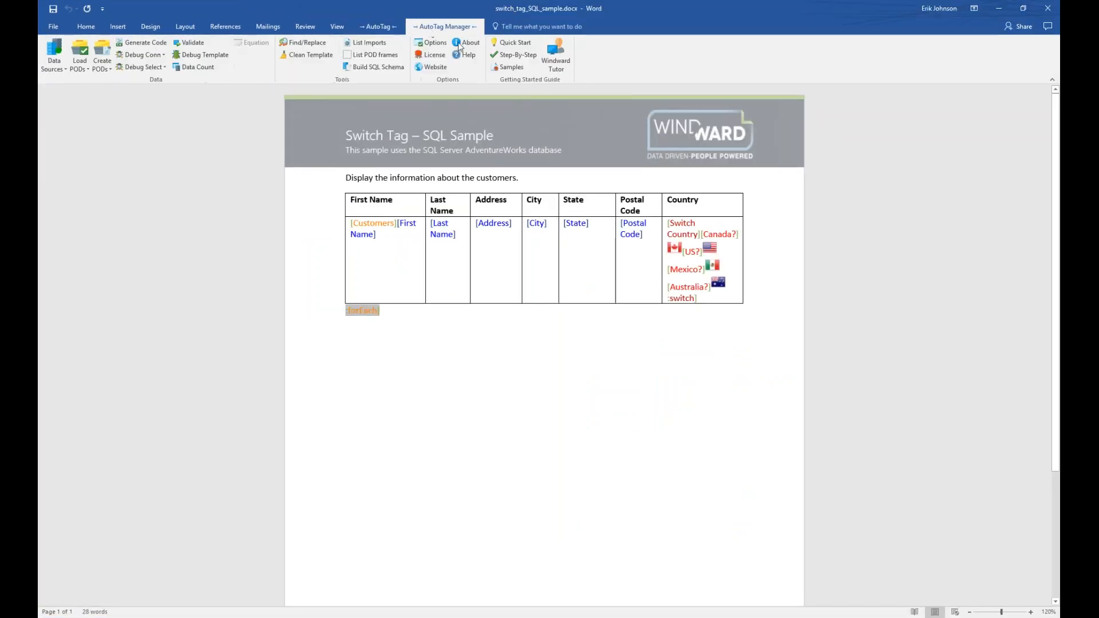
click(509, 67)
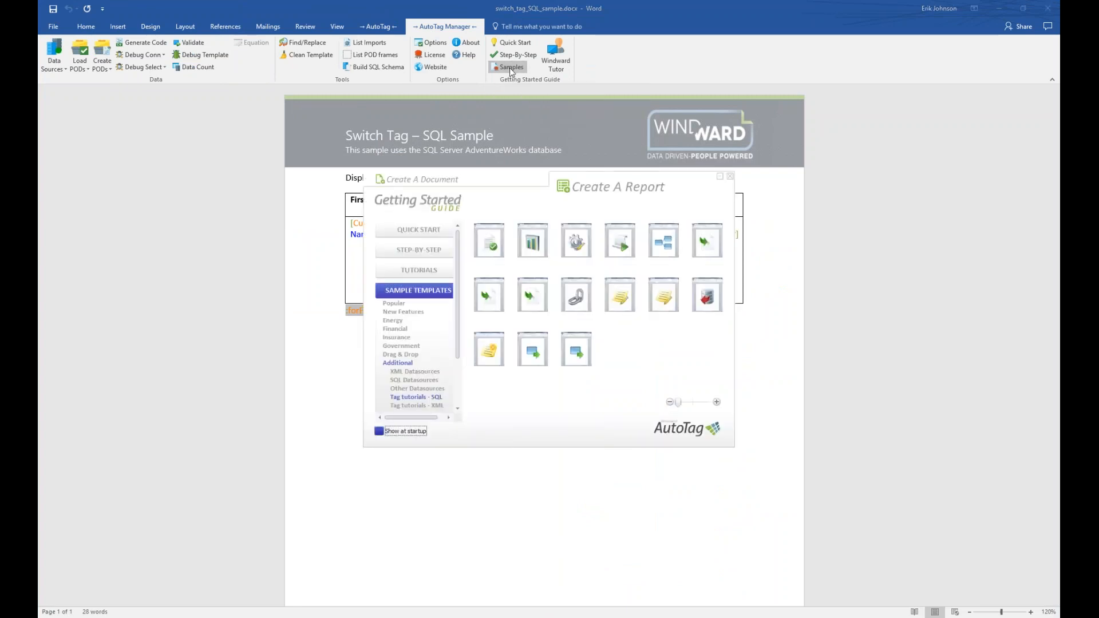
- Browse the descriptions of the SQL tag tutorial samples and open the general Import Tag sample
mouse_move(579, 240)
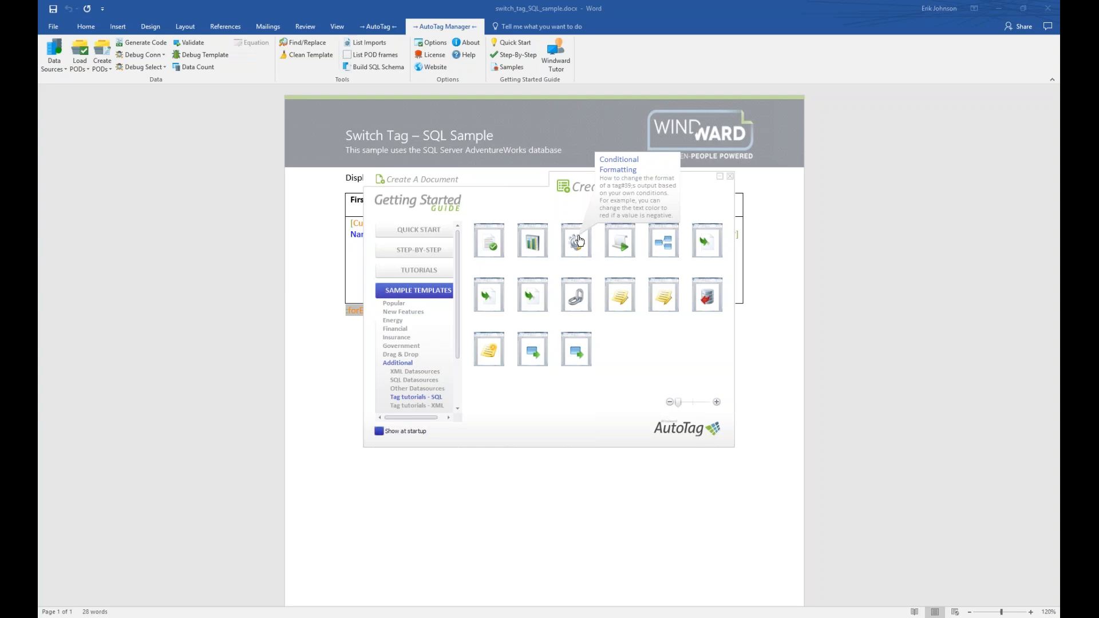
mouse_move(626, 258)
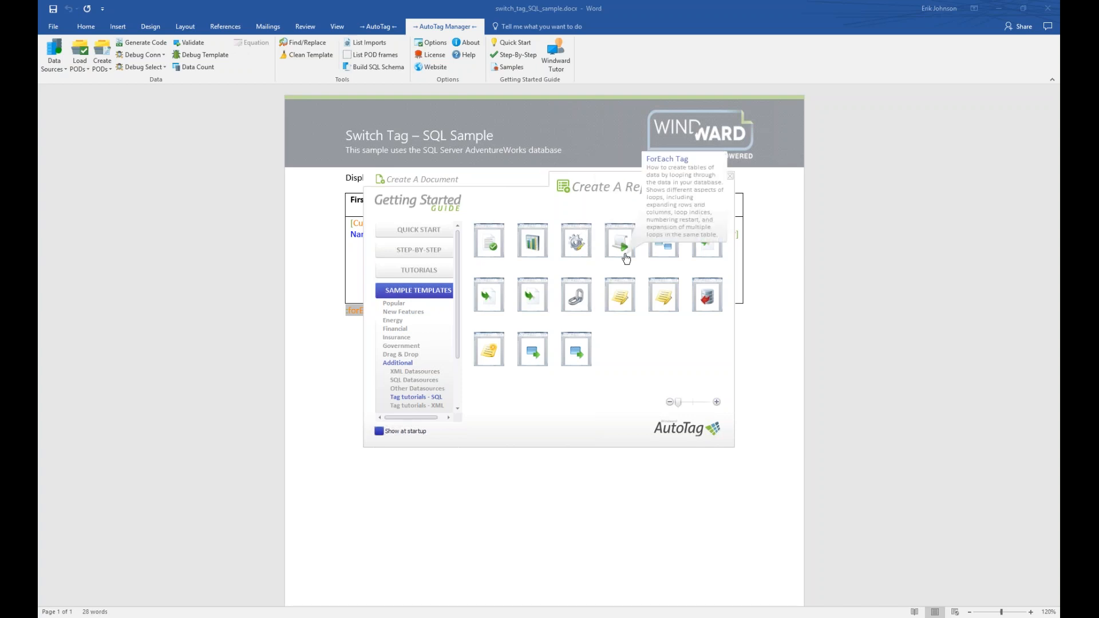
mouse_move(709, 300)
mouse_move(703, 236)
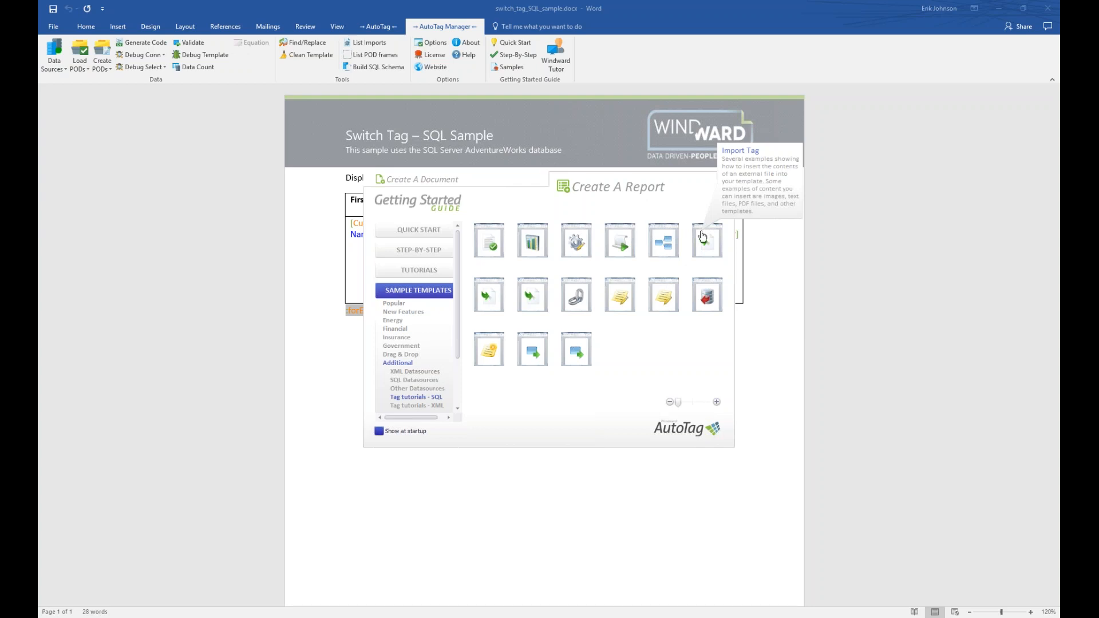
mouse_move(491, 299)
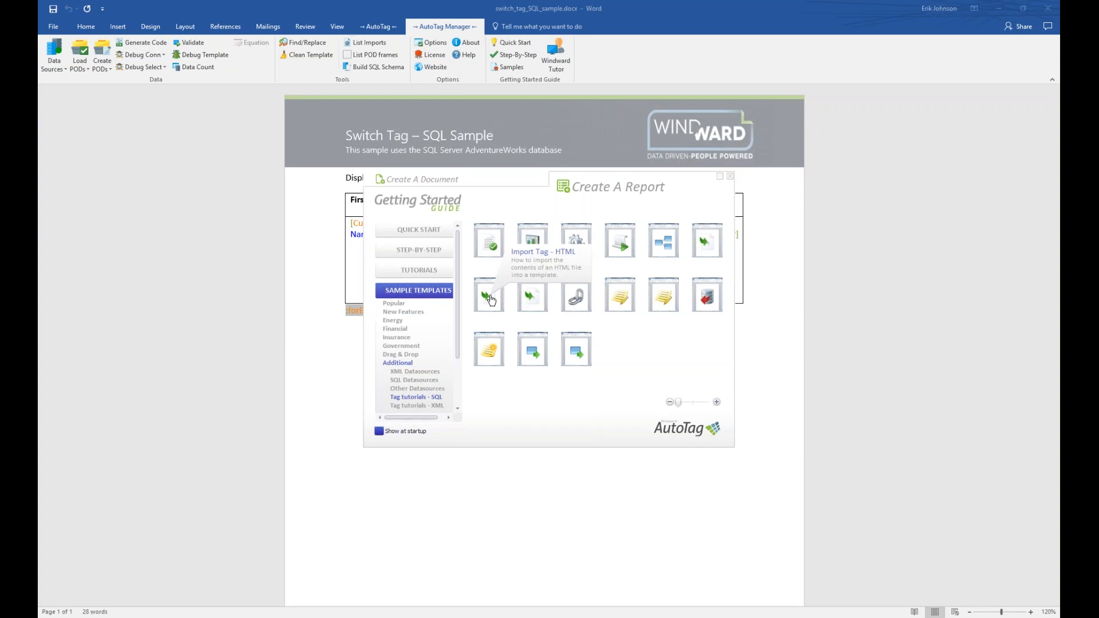
mouse_move(536, 304)
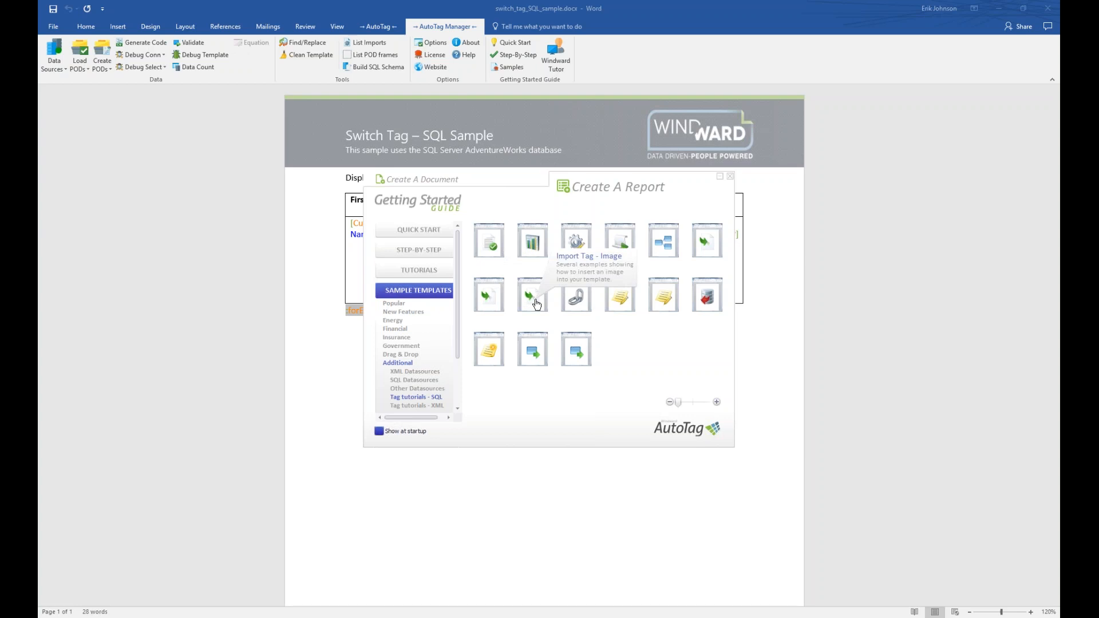
click(707, 241)
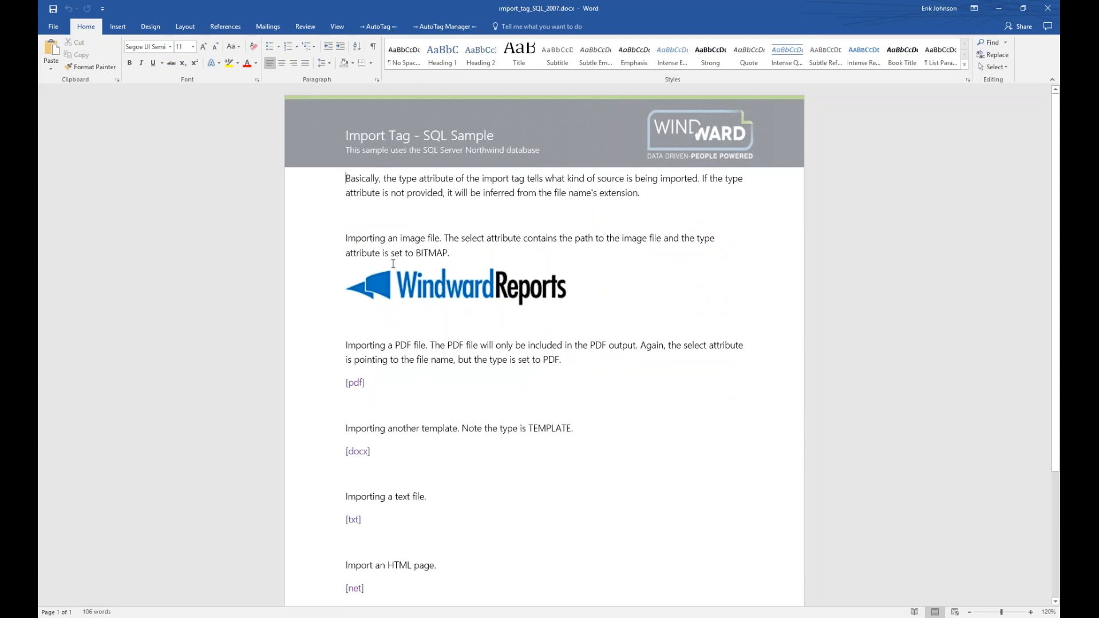
- Inspect the sample's import tags for the image, PDF, template, text file and HTML page
click(456, 287)
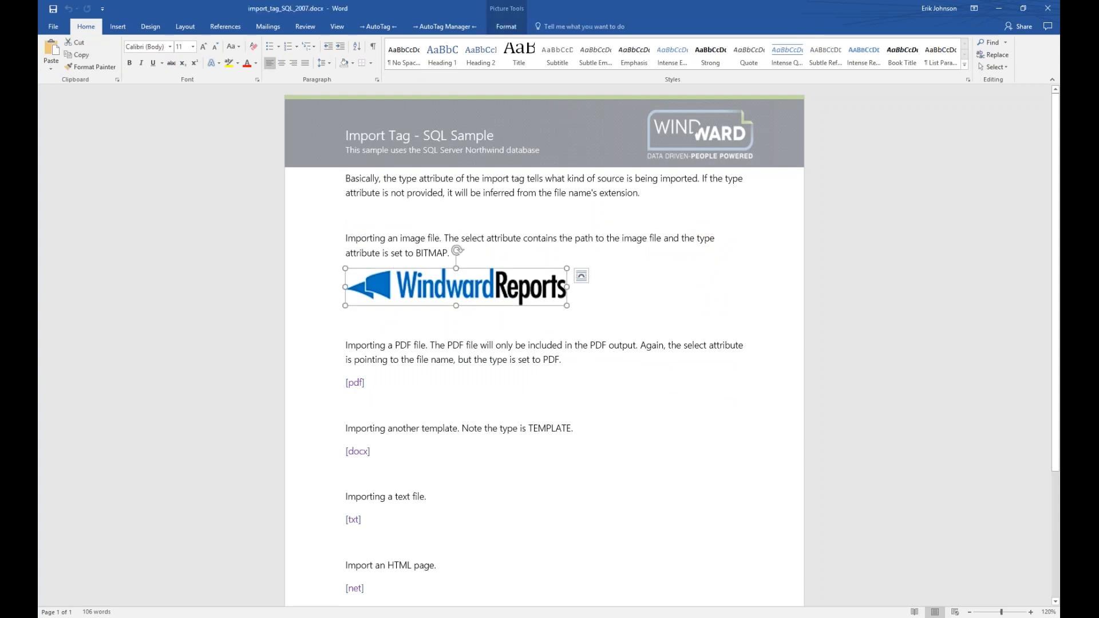
click(353, 382)
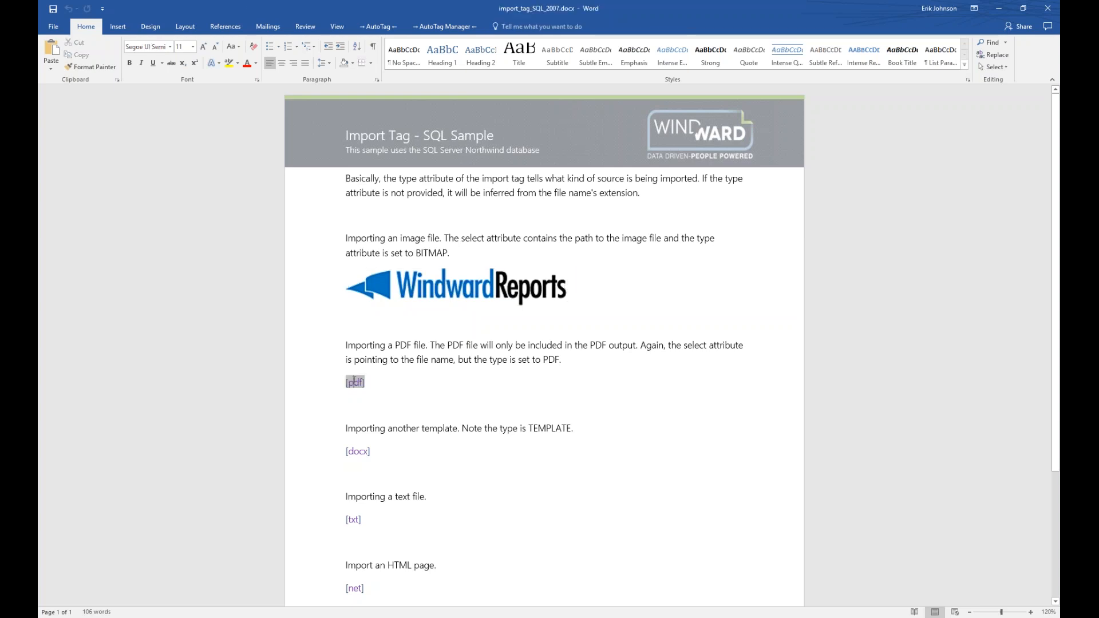
click(363, 452)
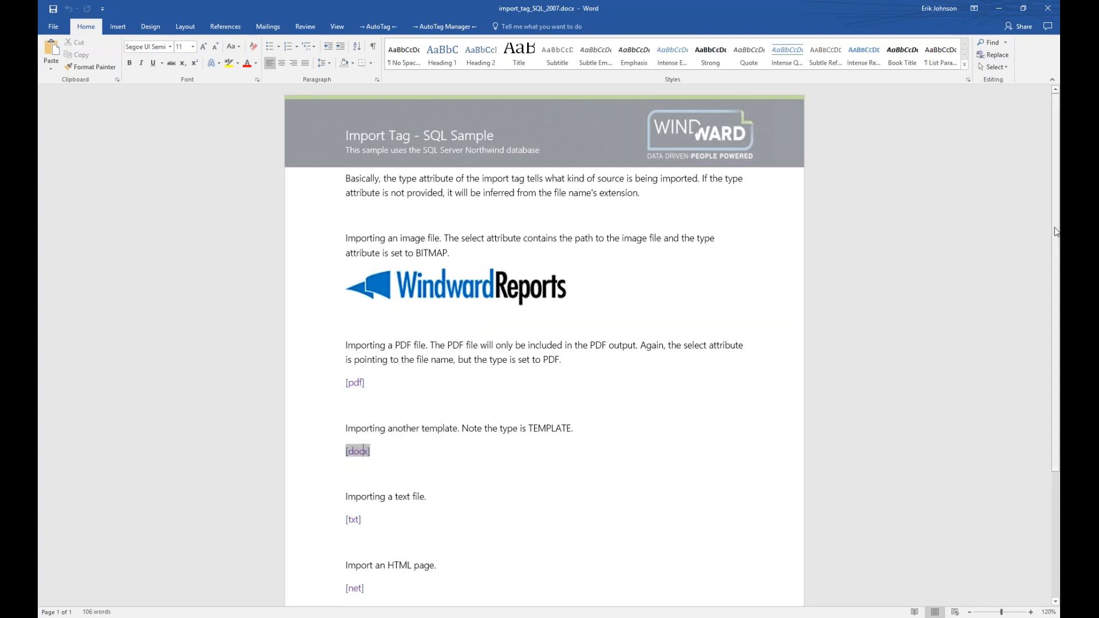
scroll(1017, 245, down, 3)
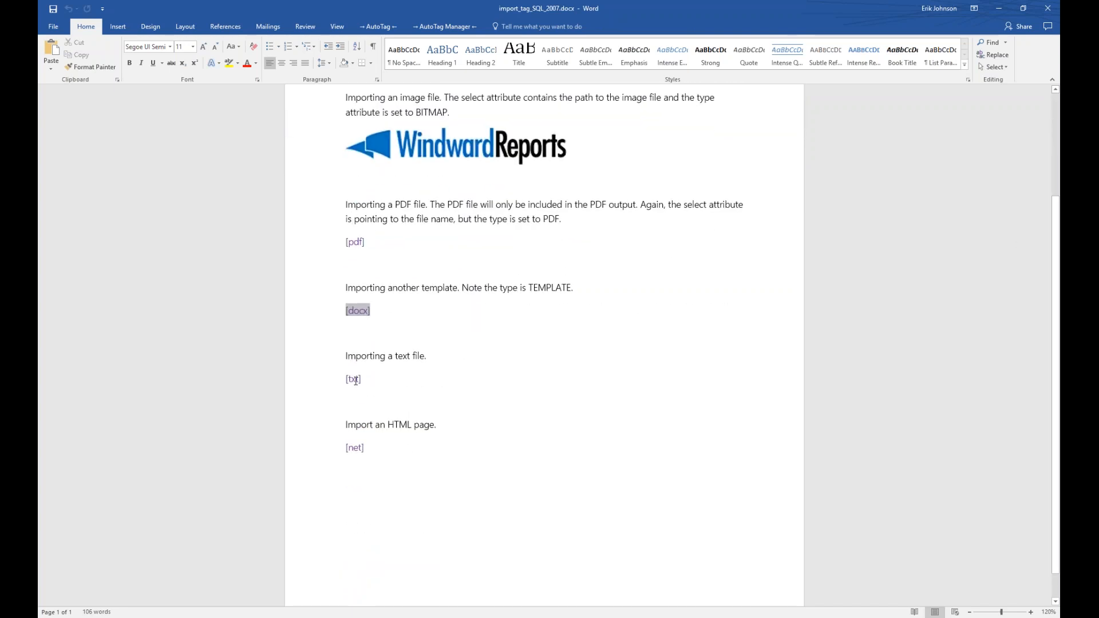
click(355, 379)
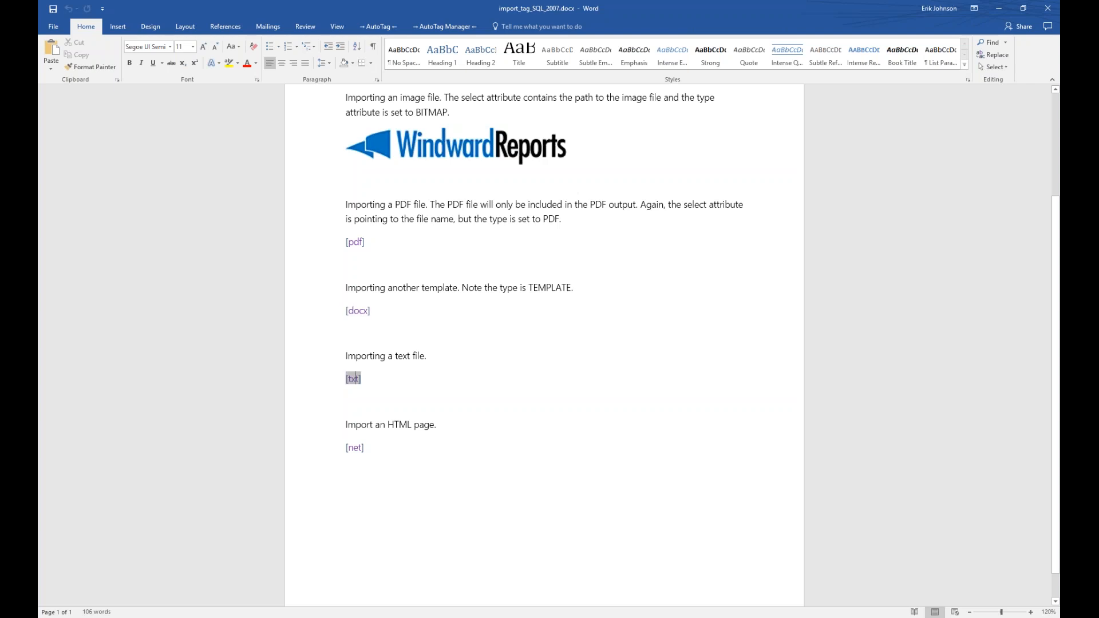
click(354, 448)
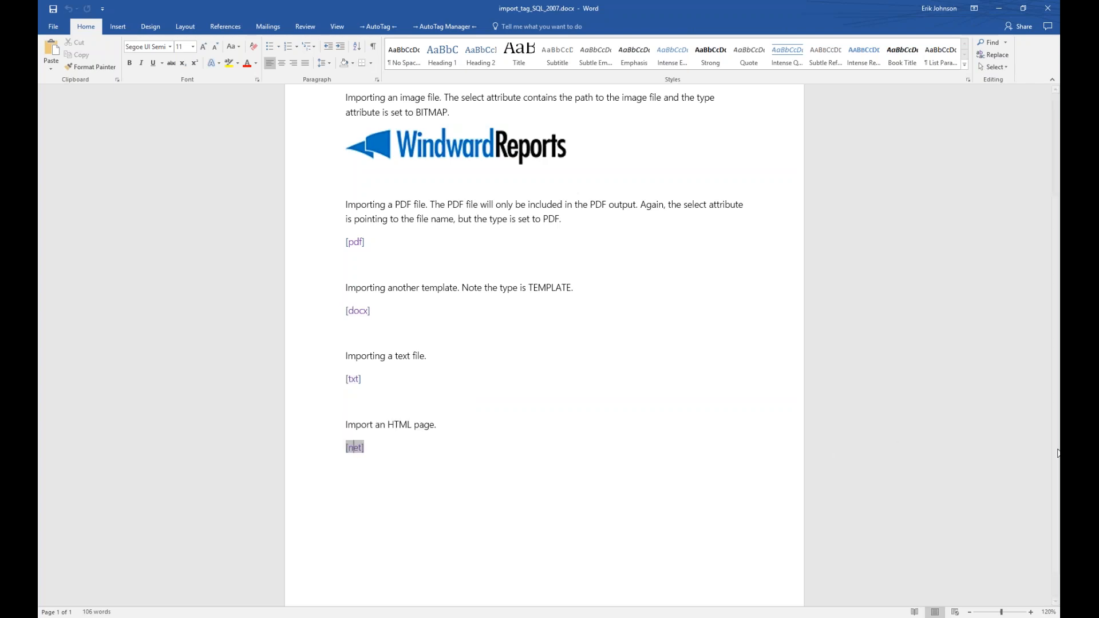
drag(1056, 446, 1057, 340)
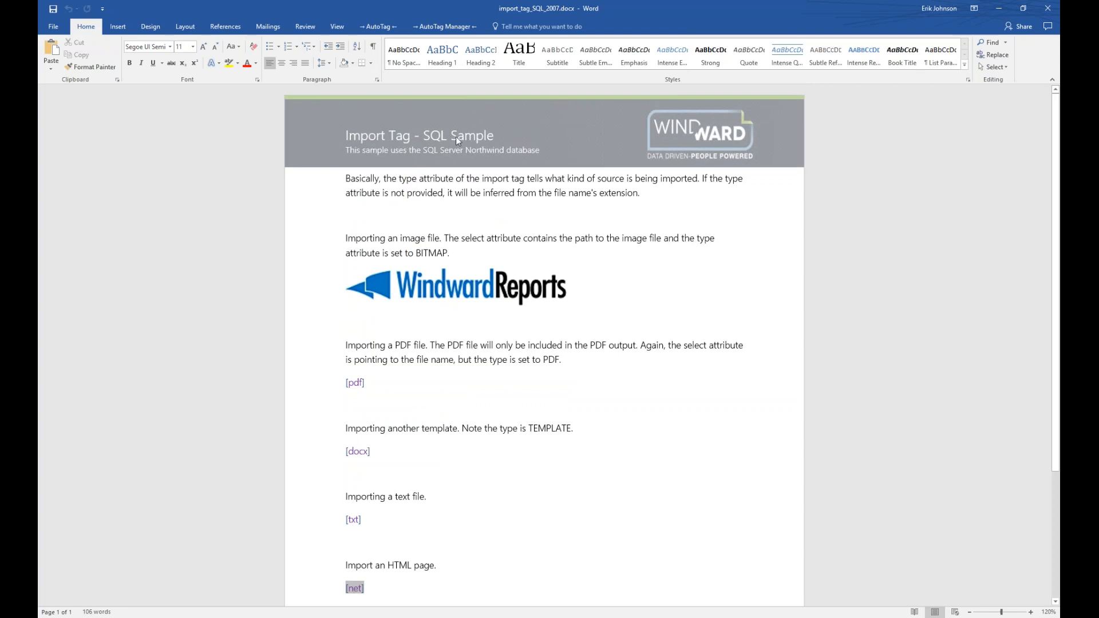
- Generate the Import Tag sample's Word output and arrange it side by side with the template
click(358, 28)
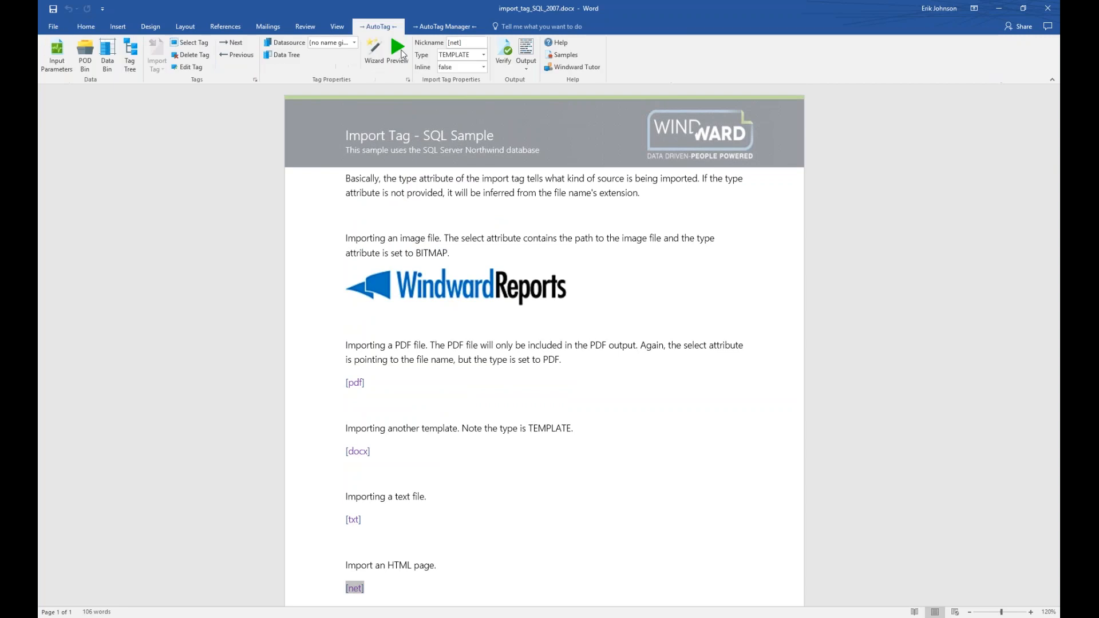
click(527, 50)
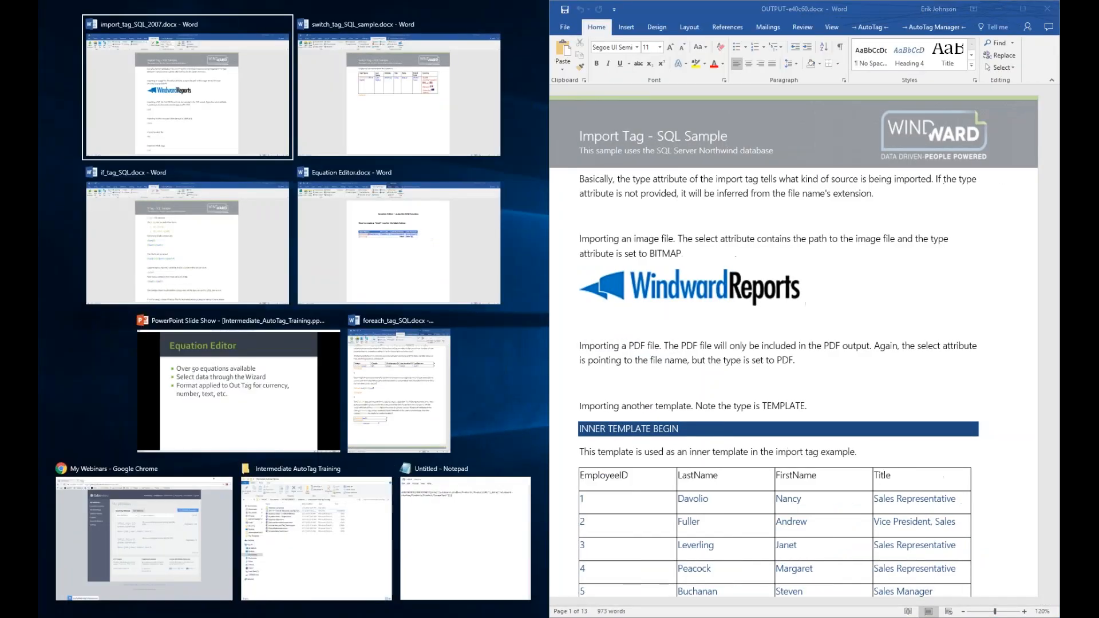
key(Return)
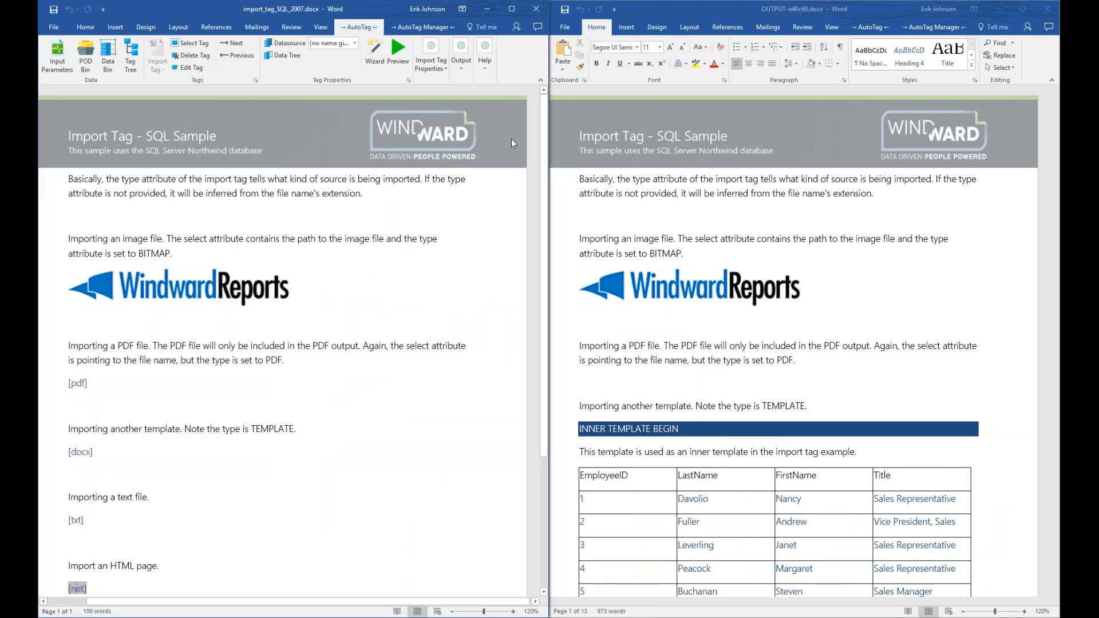
- Examine the WindwardReports image's import path in the Tag Editor, then close the editor without changing the tag
click(185, 287)
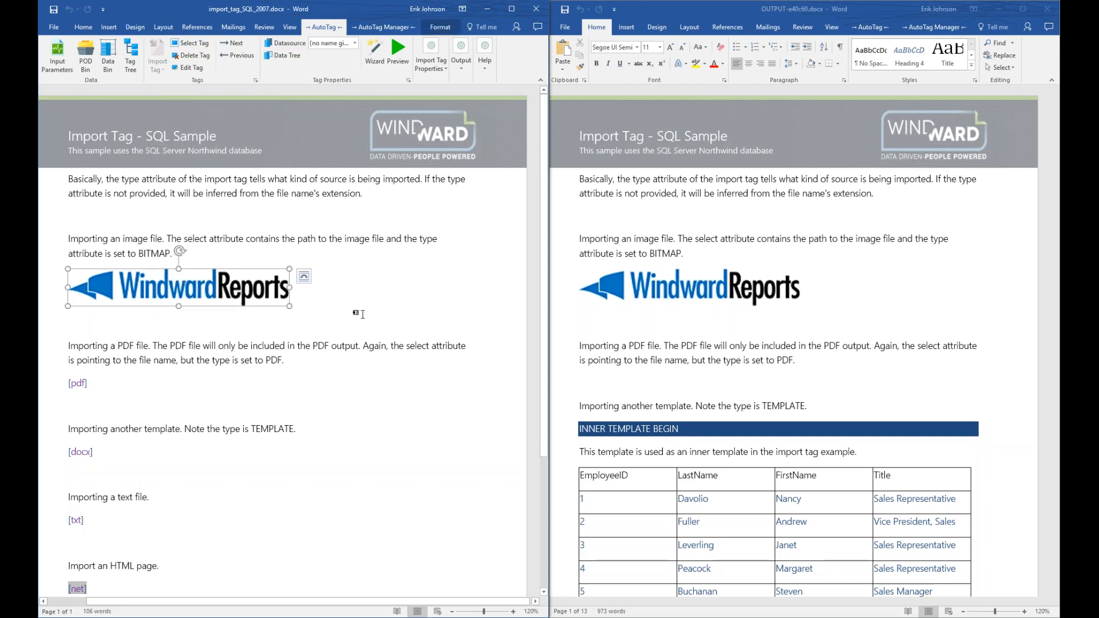
double_click(208, 291)
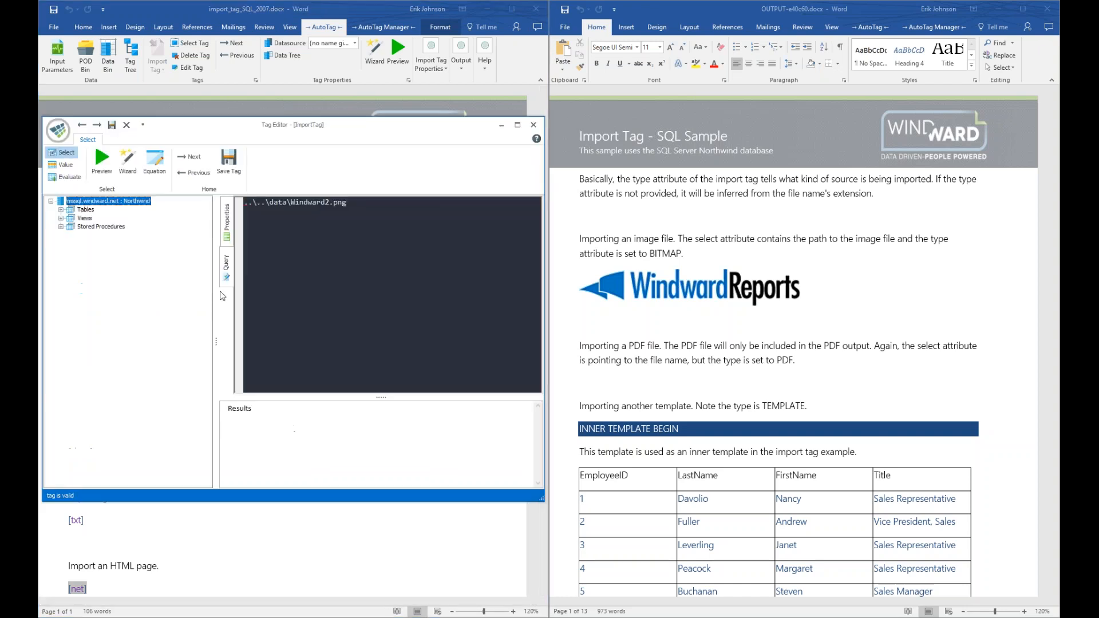
drag(354, 204, 245, 205)
click(347, 203)
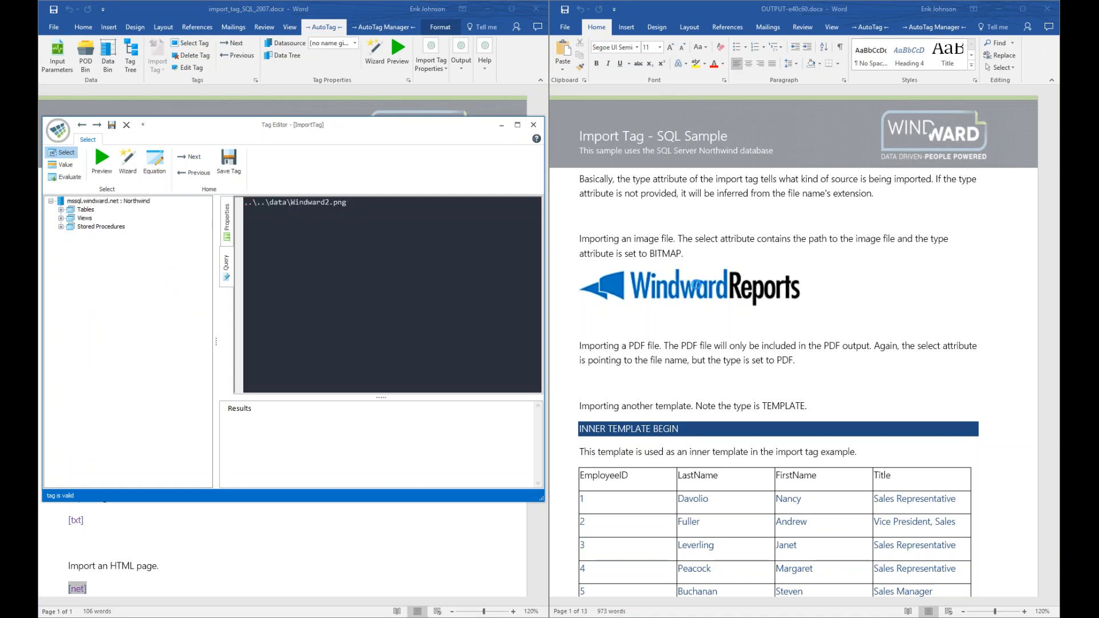
click(533, 125)
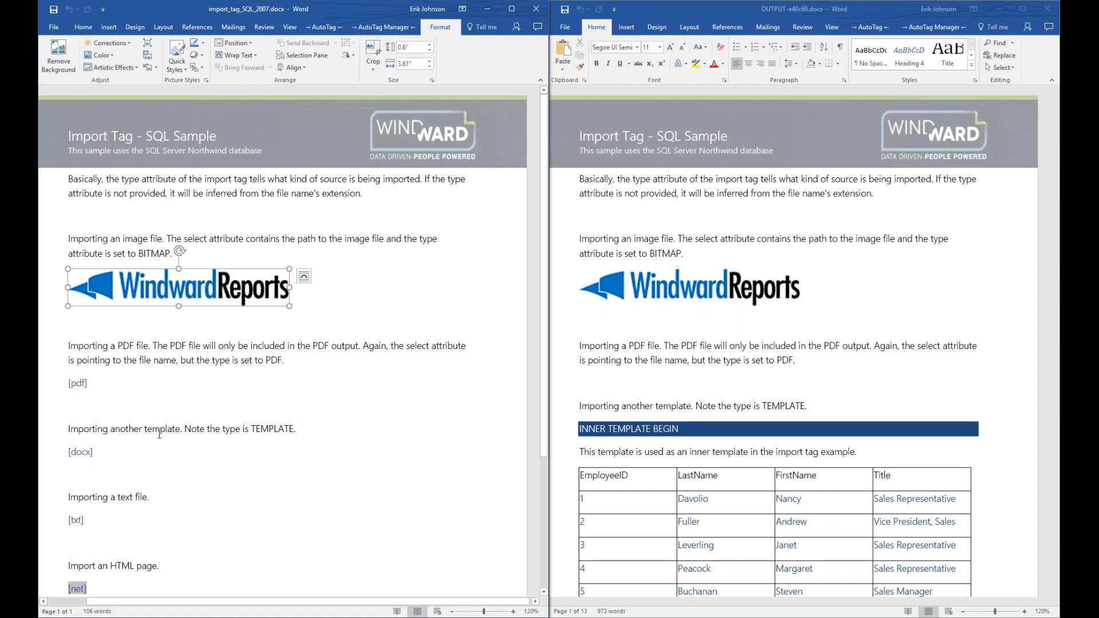
- Check the PDF import section of the Word output, then close that output and maximize the template window
click(616, 378)
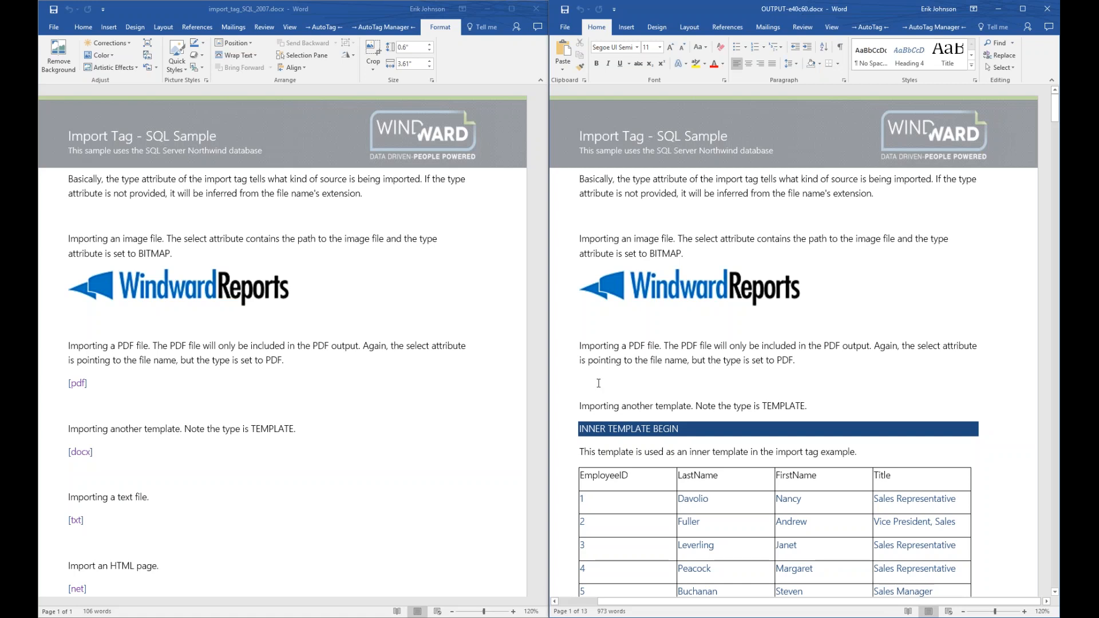
click(1040, 7)
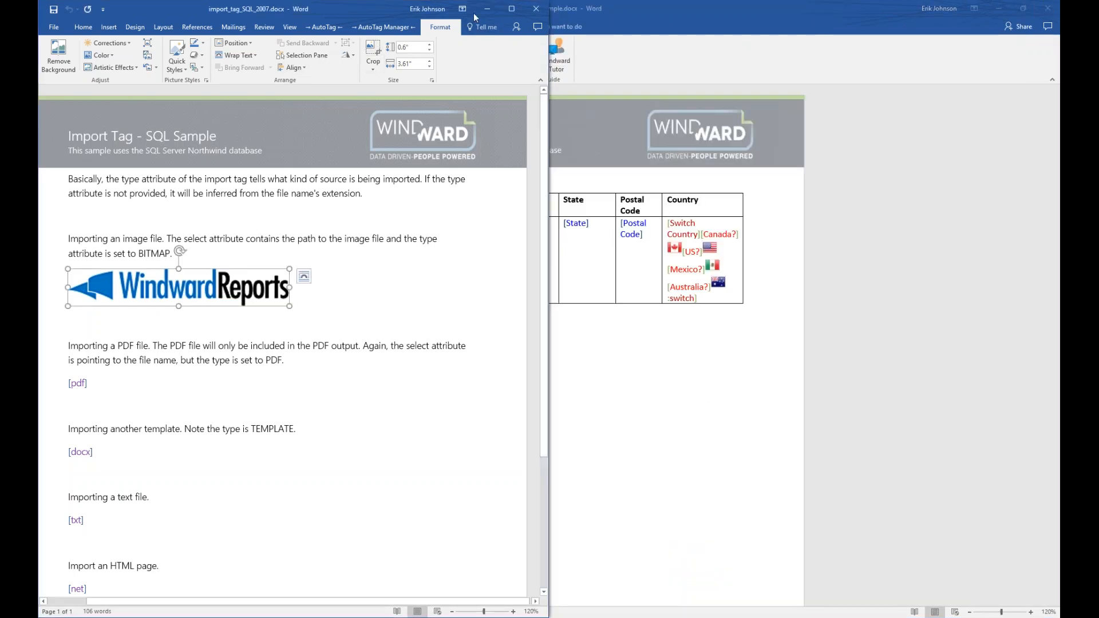
click(512, 8)
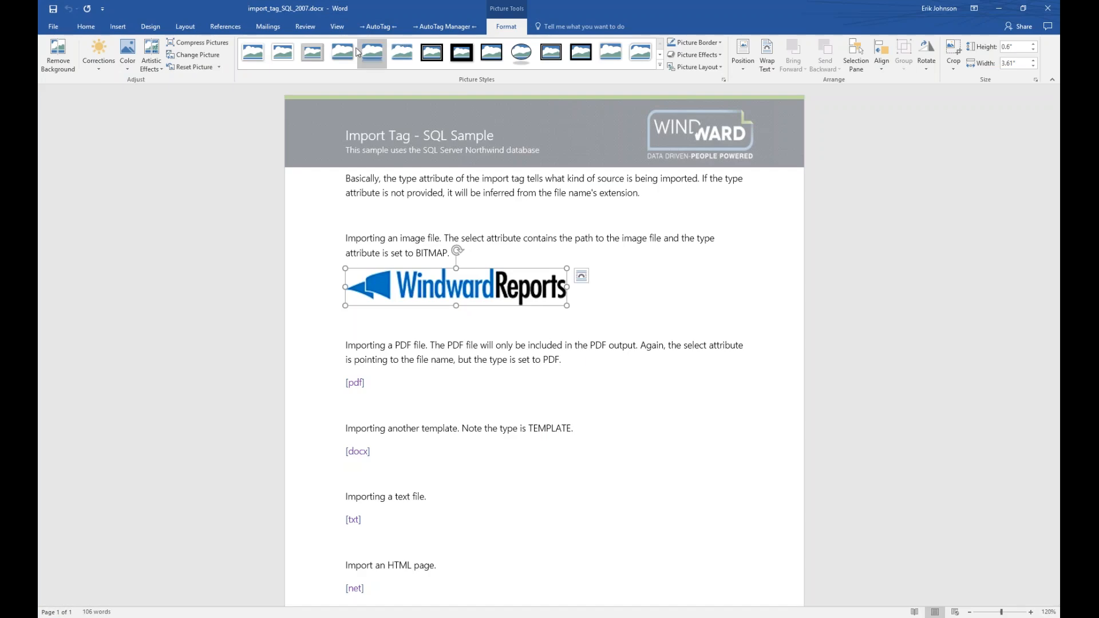
- Generate the Import Tag sample as a PDF, saving the template first, and arrange the PDF side by side with it
click(391, 27)
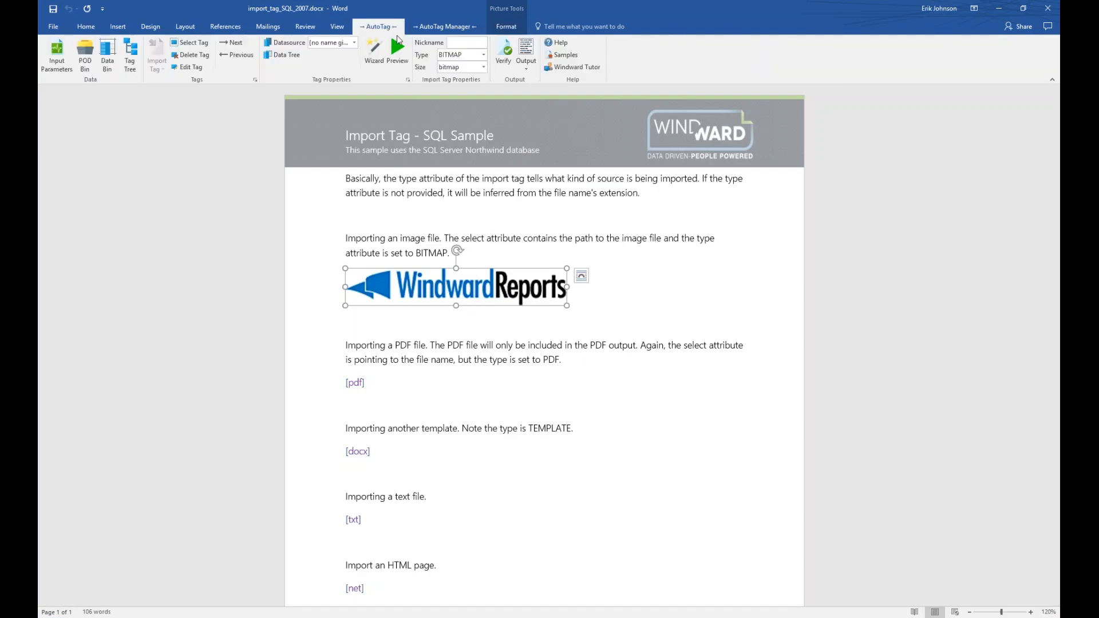
click(527, 68)
click(537, 107)
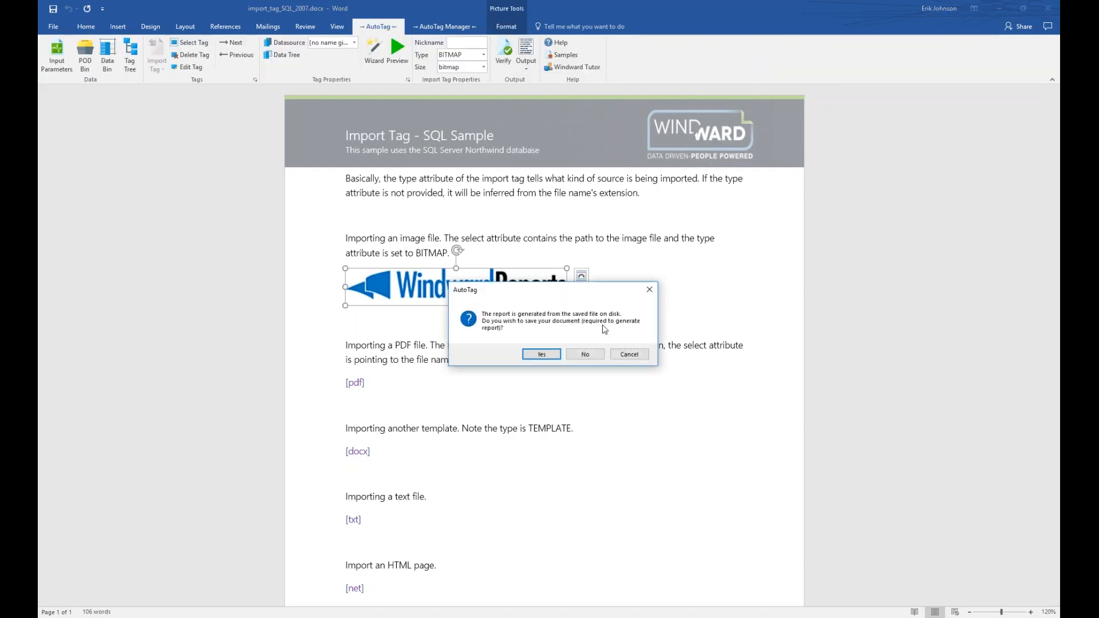
click(536, 356)
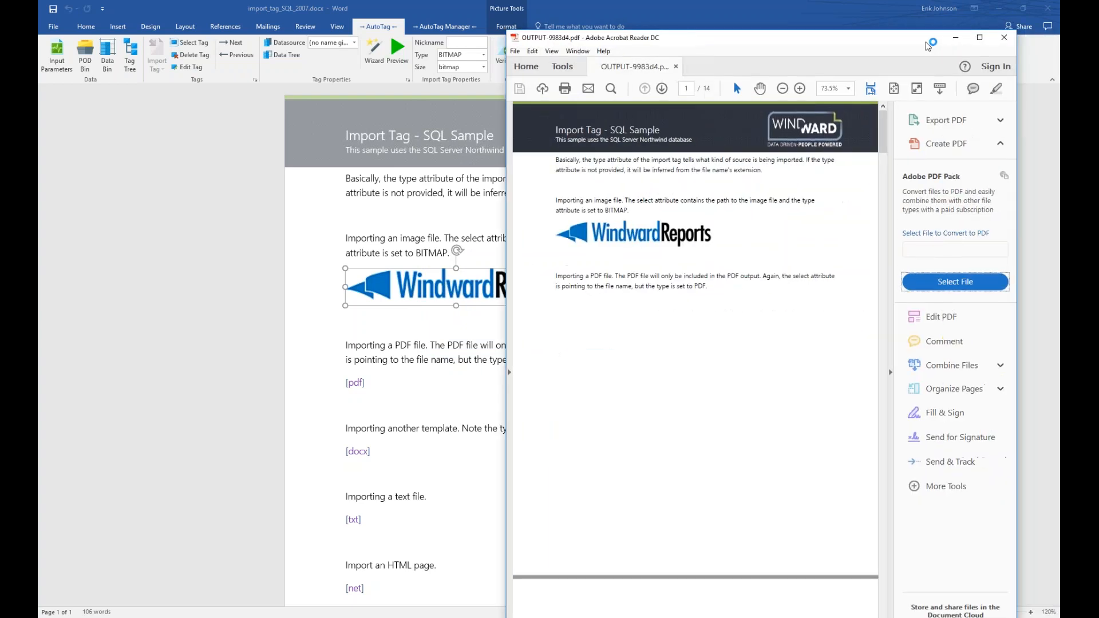
drag(928, 45, 1058, 47)
click(293, 309)
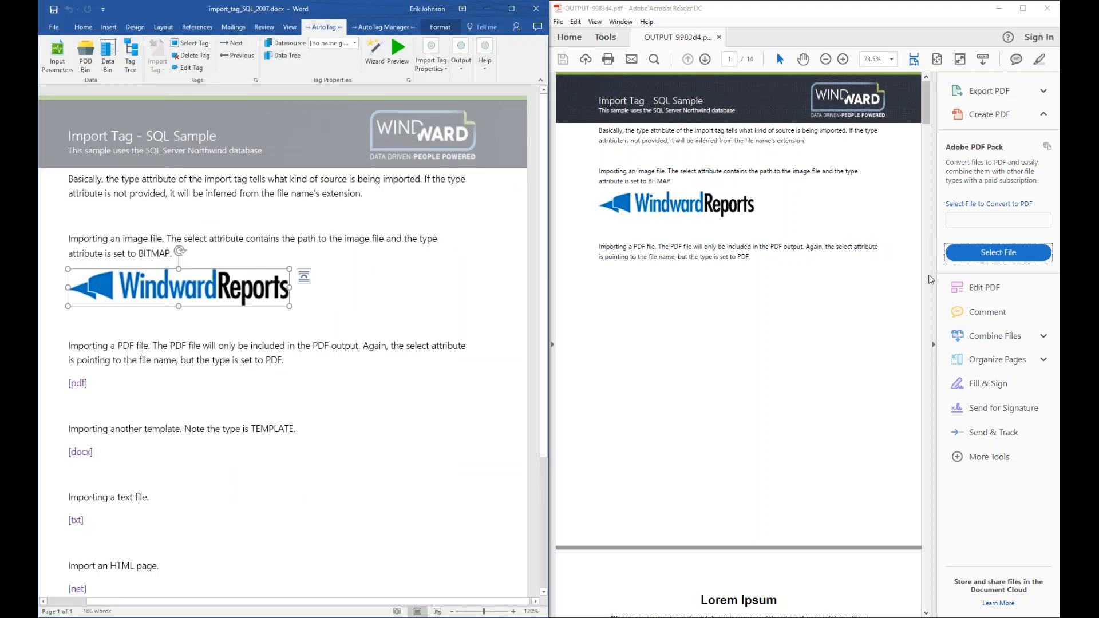
- Check the imported Lorem Ipsum page in the PDF output, then close the PDF and maximize the template window
drag(925, 105, 932, 135)
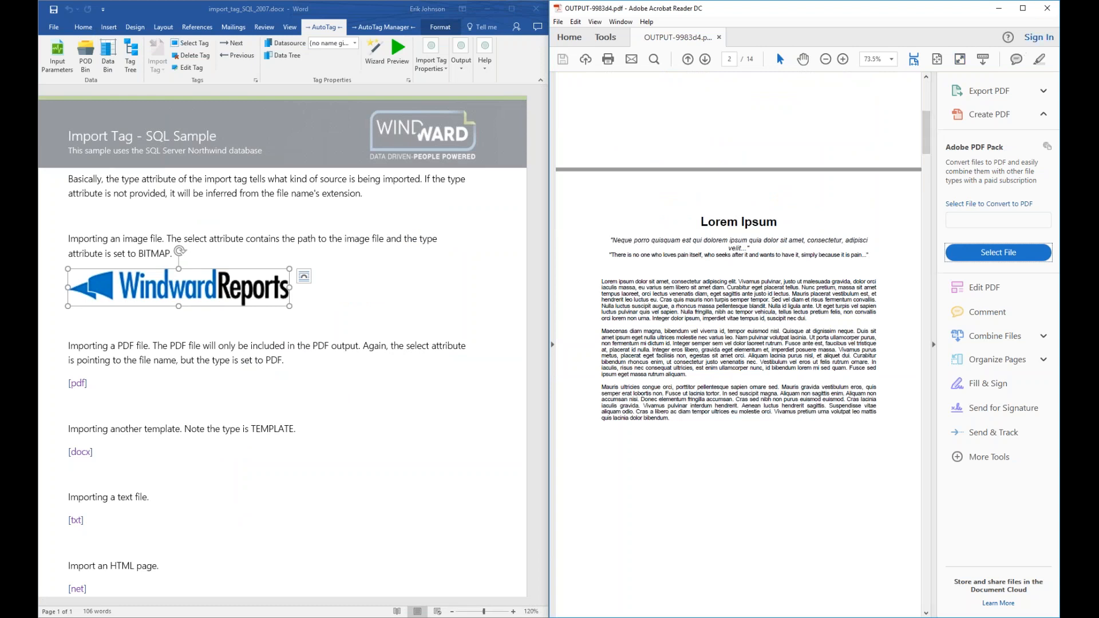
click(1047, 8)
click(512, 8)
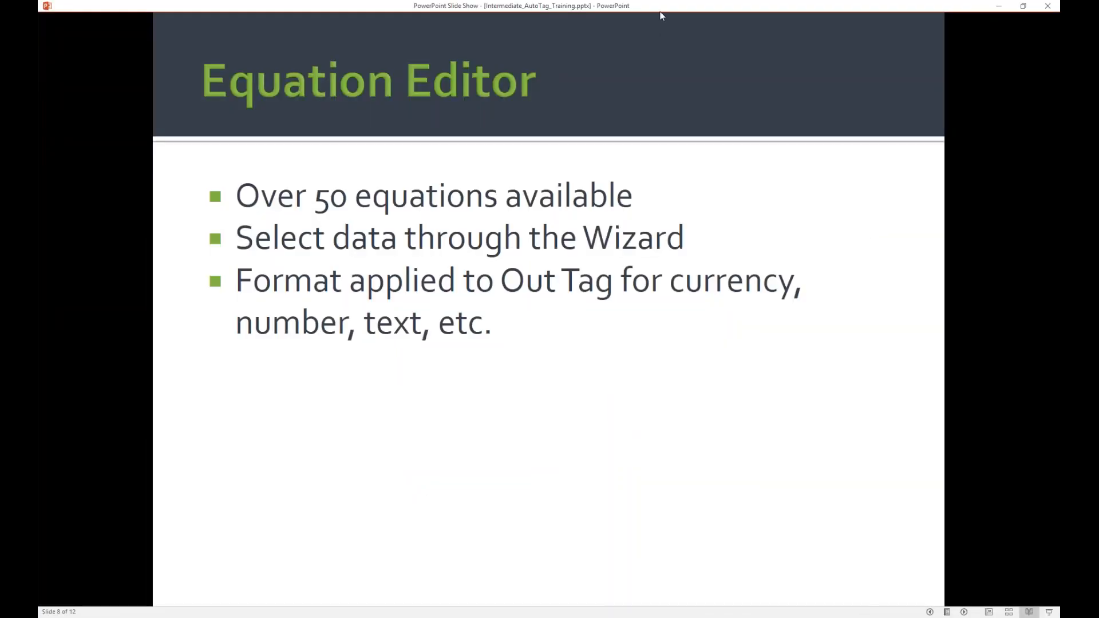
- Advance the PowerPoint slide show from the Equation Editor slide to the Switch Tag slide
key(Right)
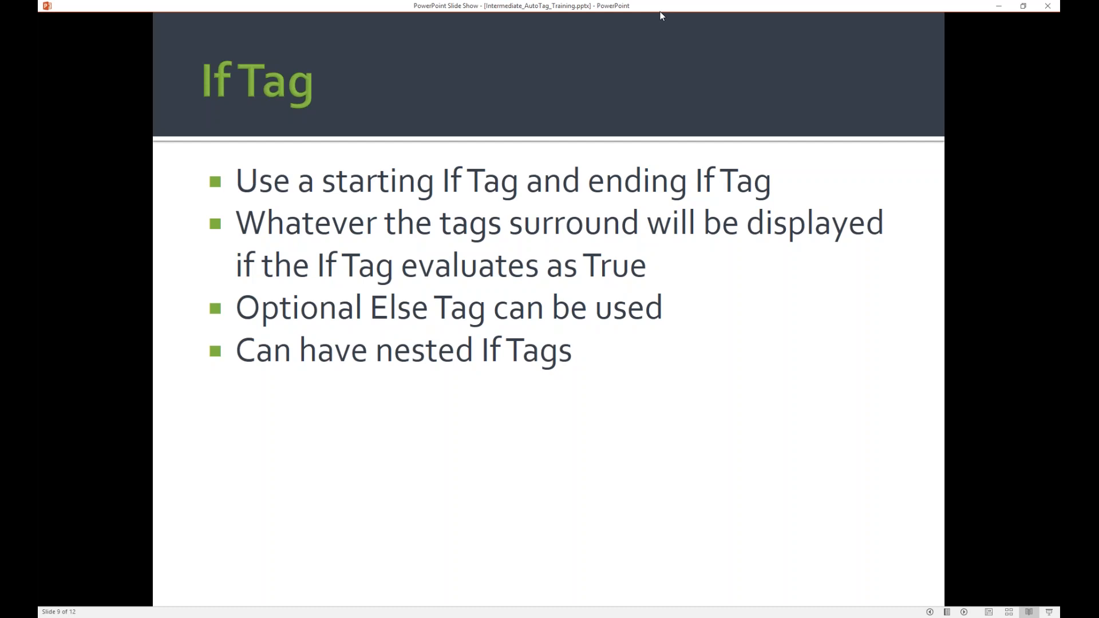
key(Right)
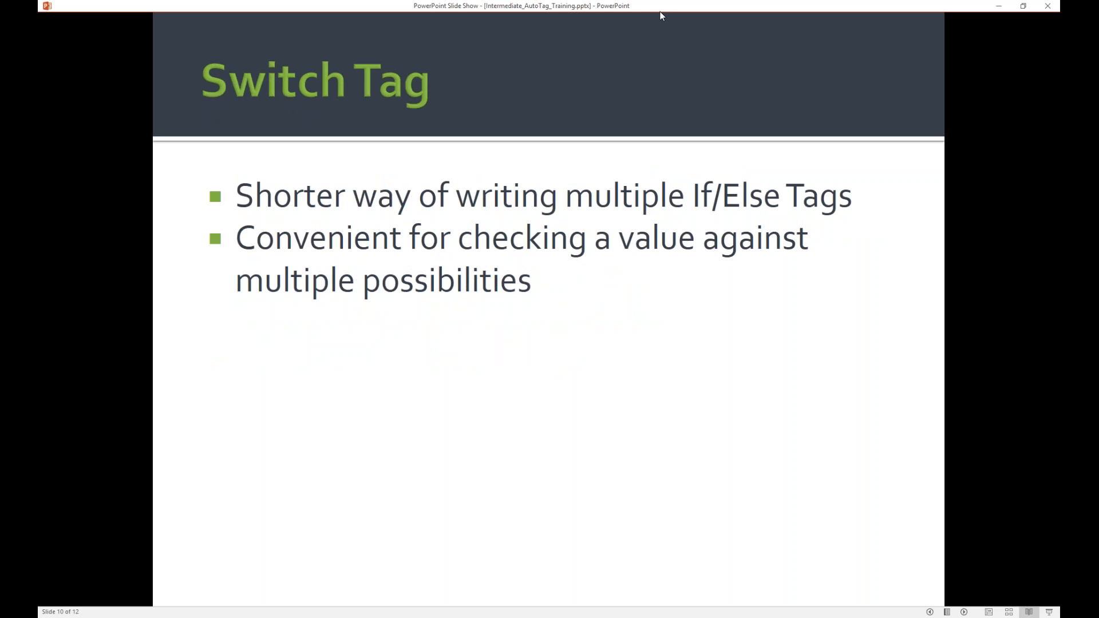
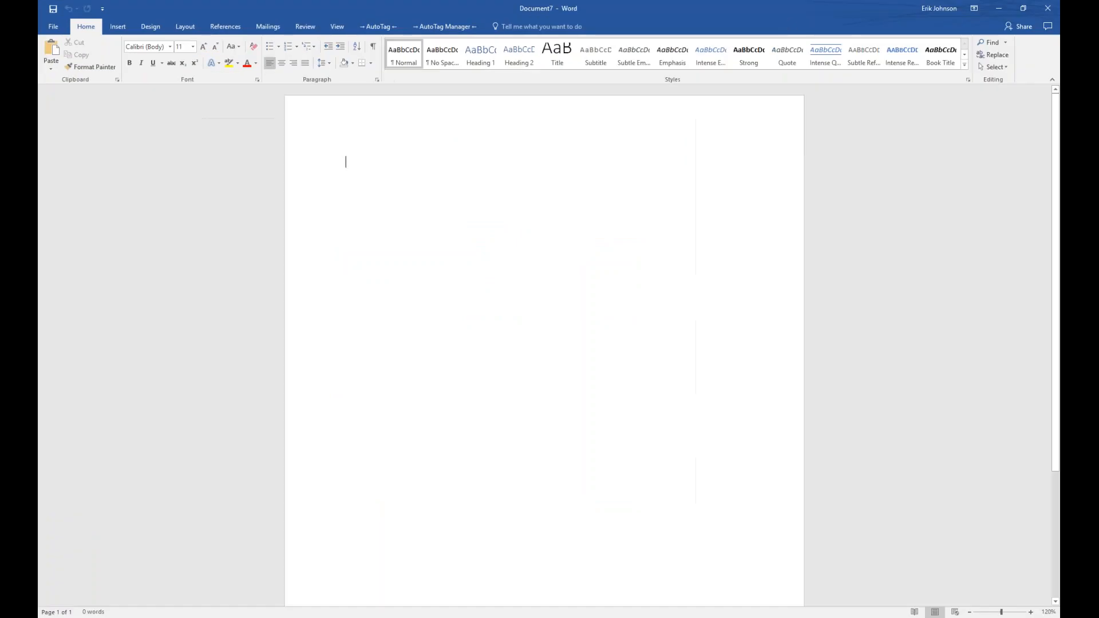
- Minimize the blank Word document and switch to the Equation Editor.docx document
click(378, 27)
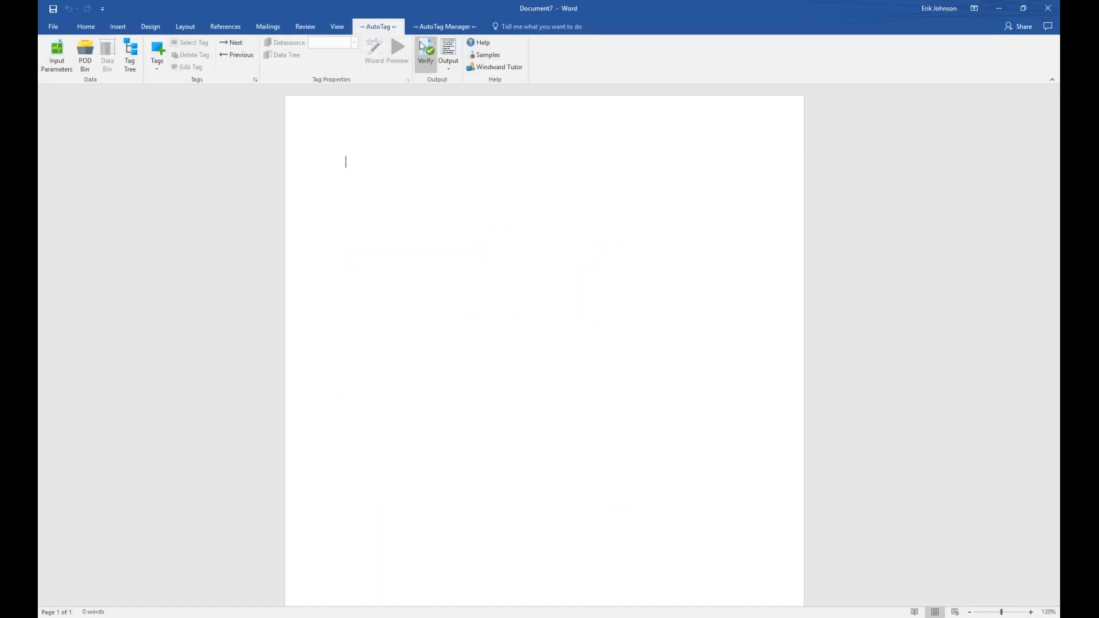
click(996, 8)
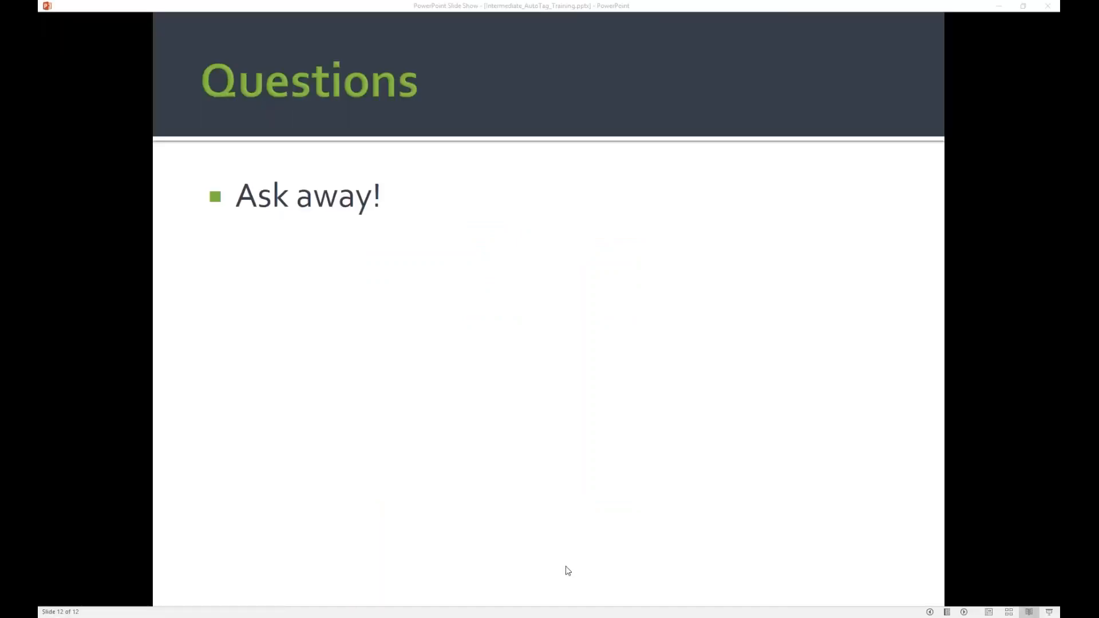
mouse_move(417, 617)
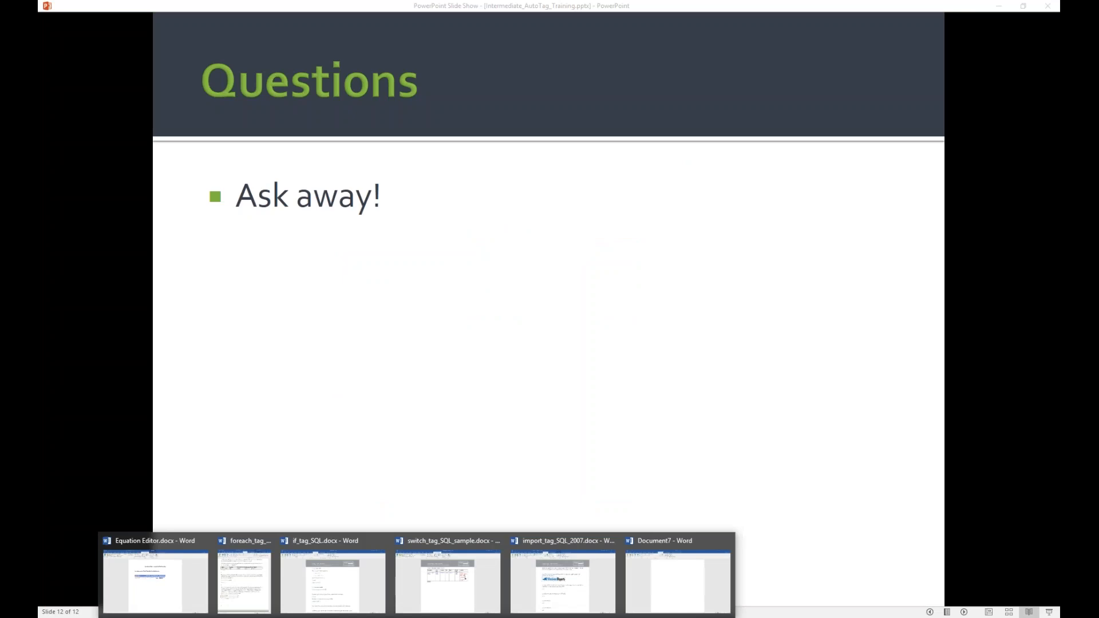
click(155, 581)
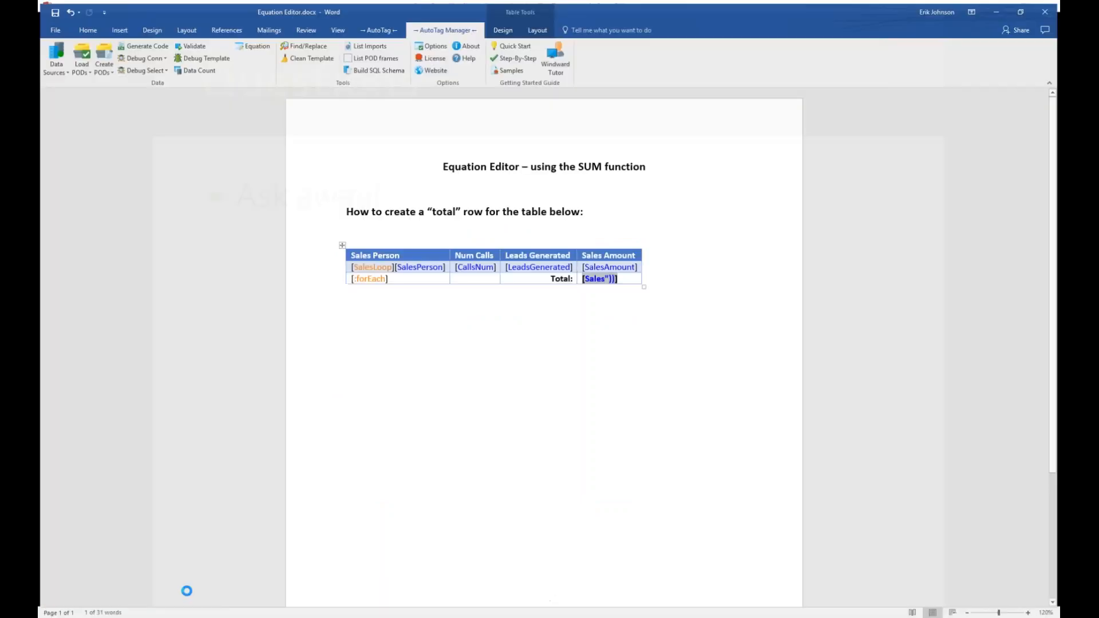
key(Return)
key(Return)
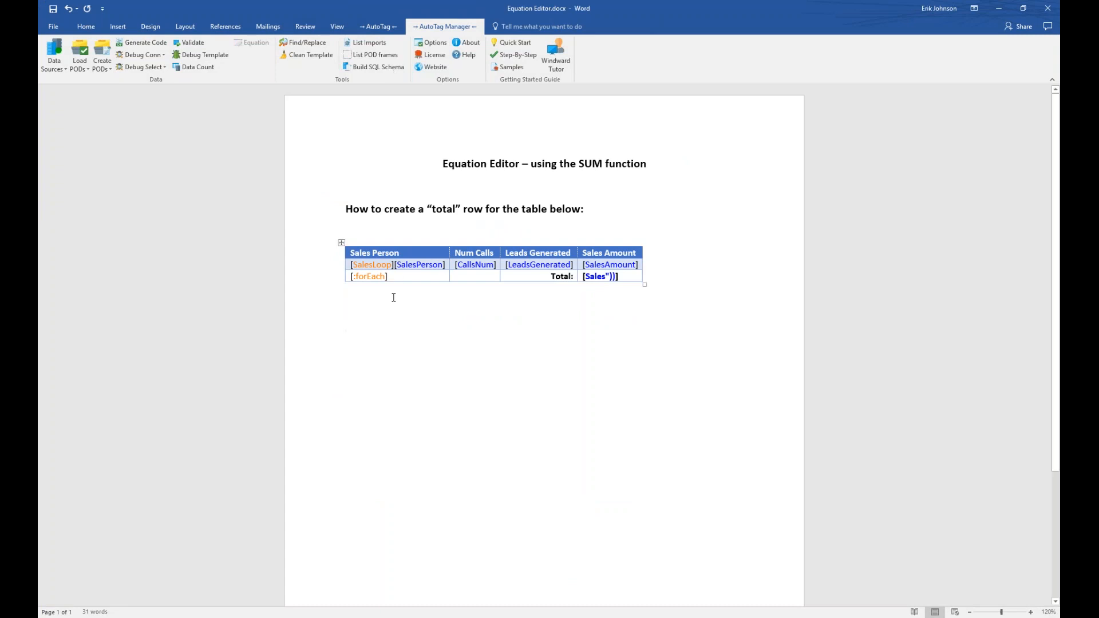
- Open the total row's Sales Amount tag in the Tag Editor and clear its SUM query
click(600, 277)
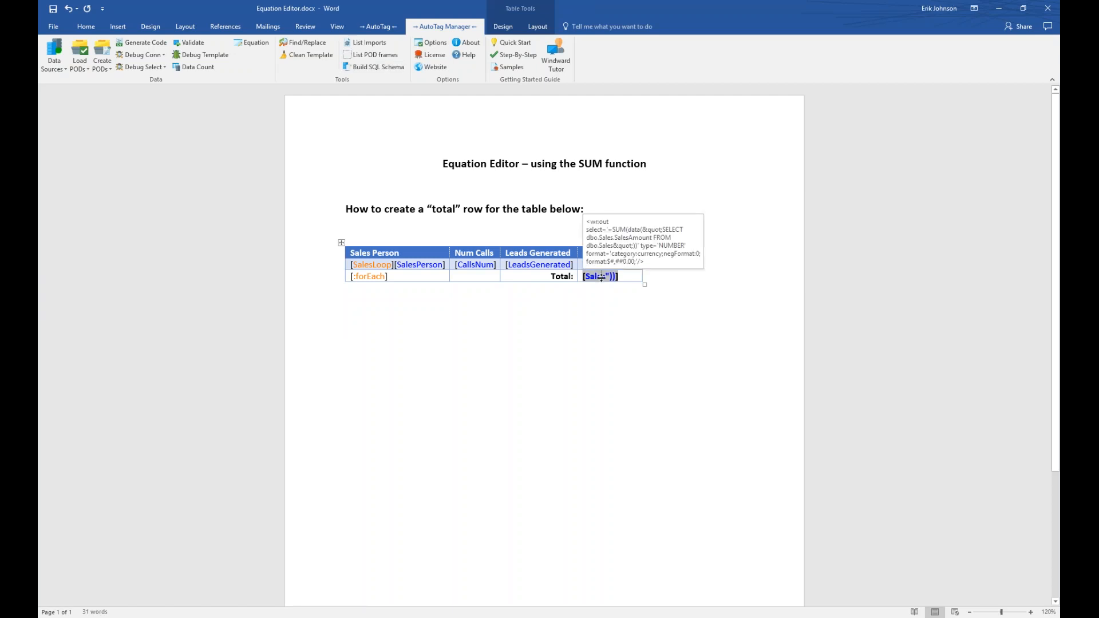
double_click(601, 277)
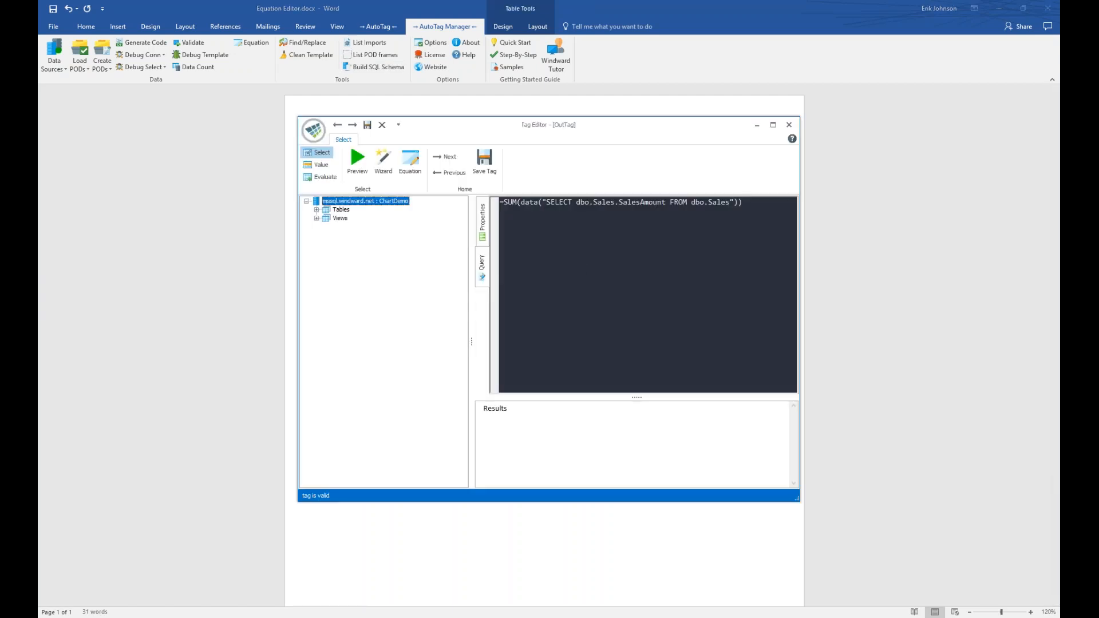
drag(595, 135, 583, 198)
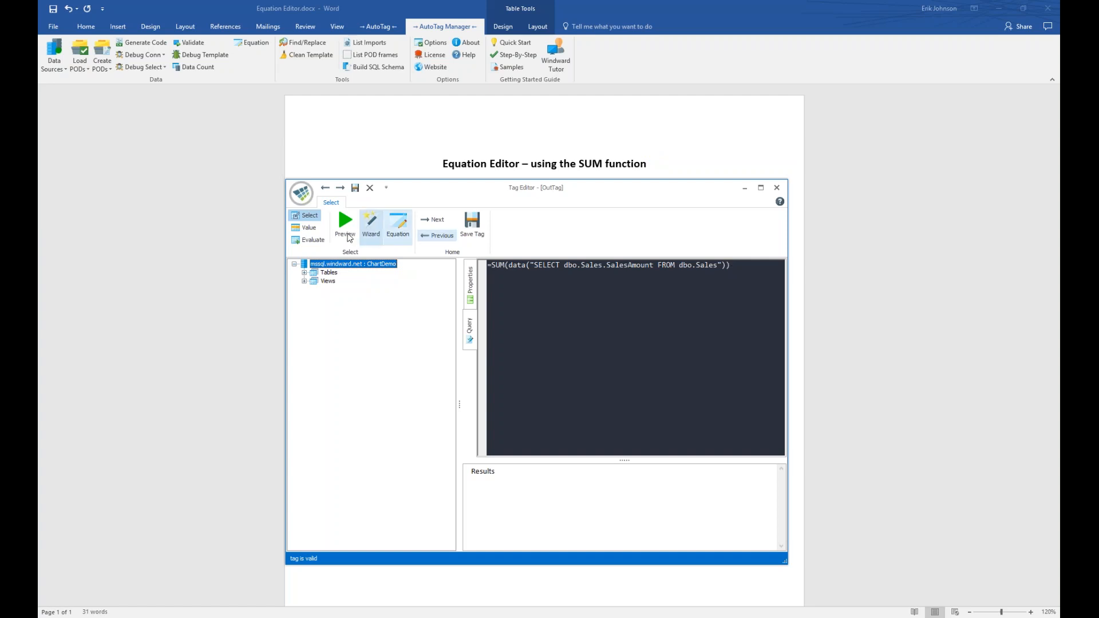
click(768, 265)
key(ctrl+a)
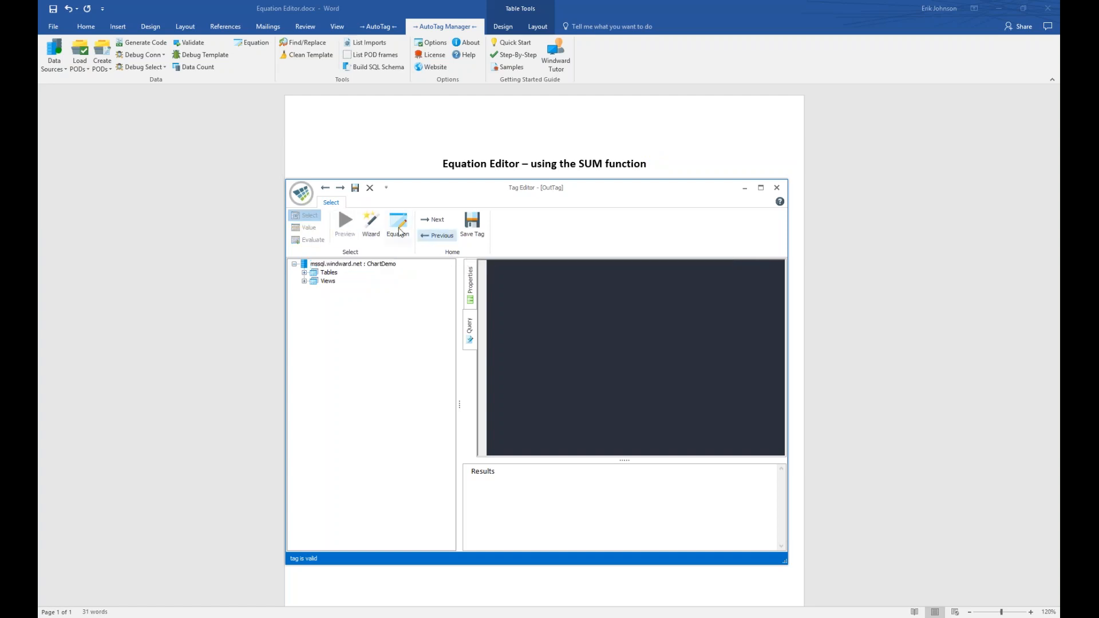
- Choose the CONCATENATE function for the tag's equation
click(398, 230)
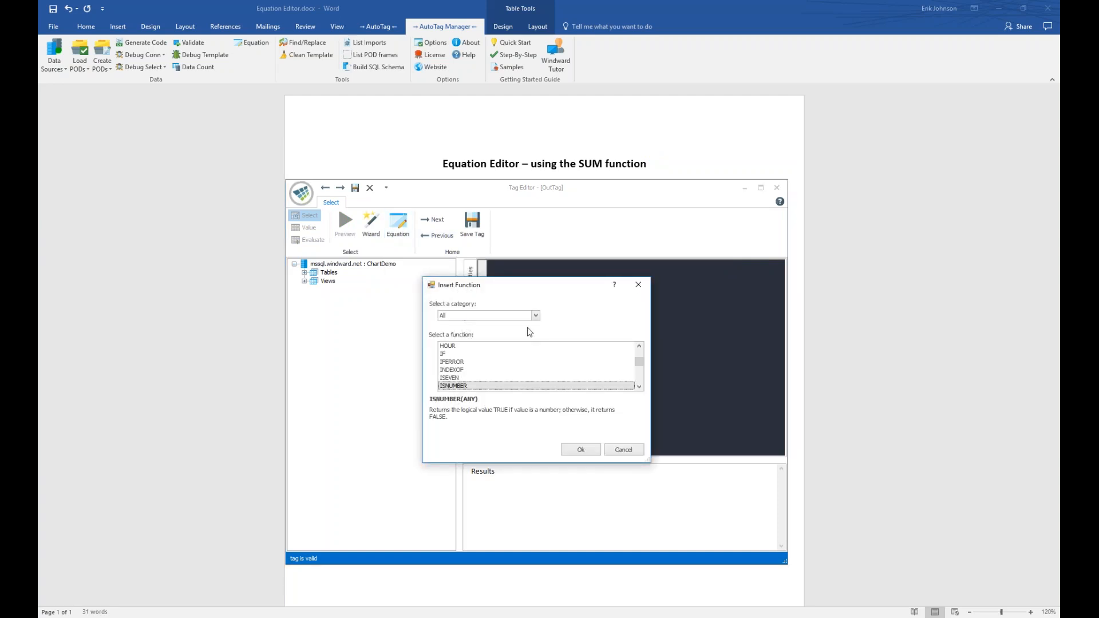
drag(639, 360, 640, 355)
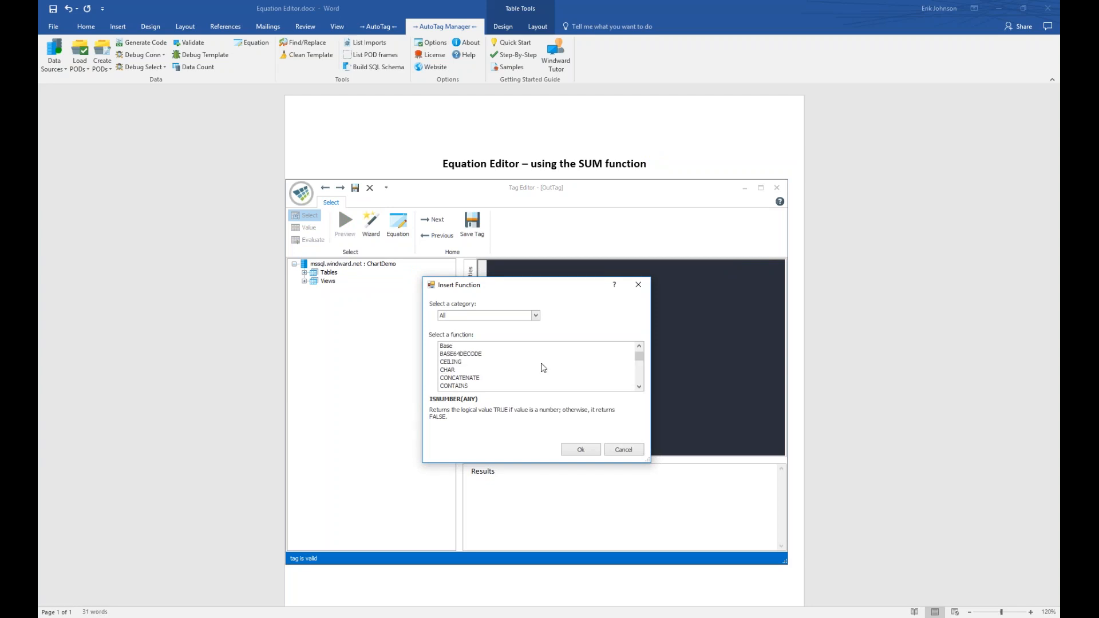
click(483, 377)
click(576, 450)
- Set the first Text argument of CONCATENATE to the SalesPerson column of the Sales table using the SQL Wizard
click(597, 331)
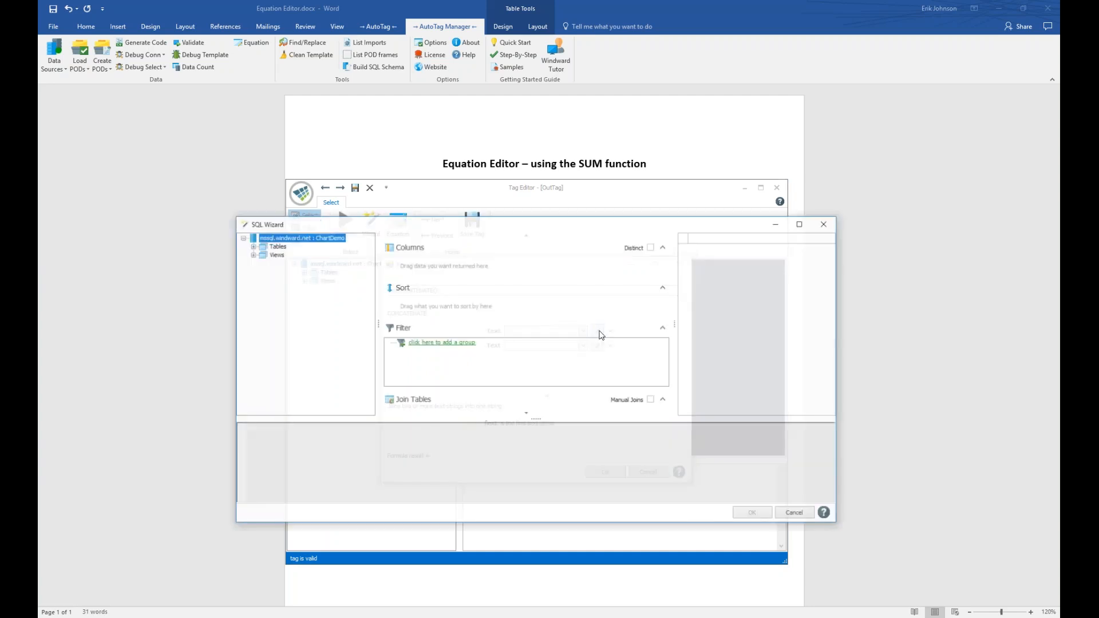
click(251, 246)
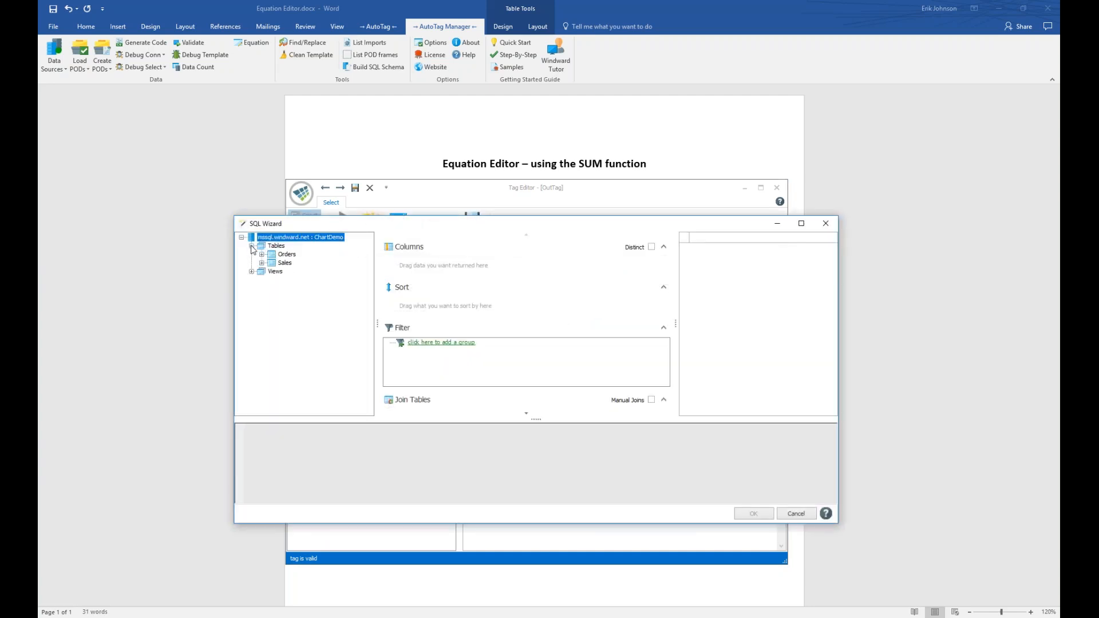
click(261, 254)
click(262, 254)
click(262, 263)
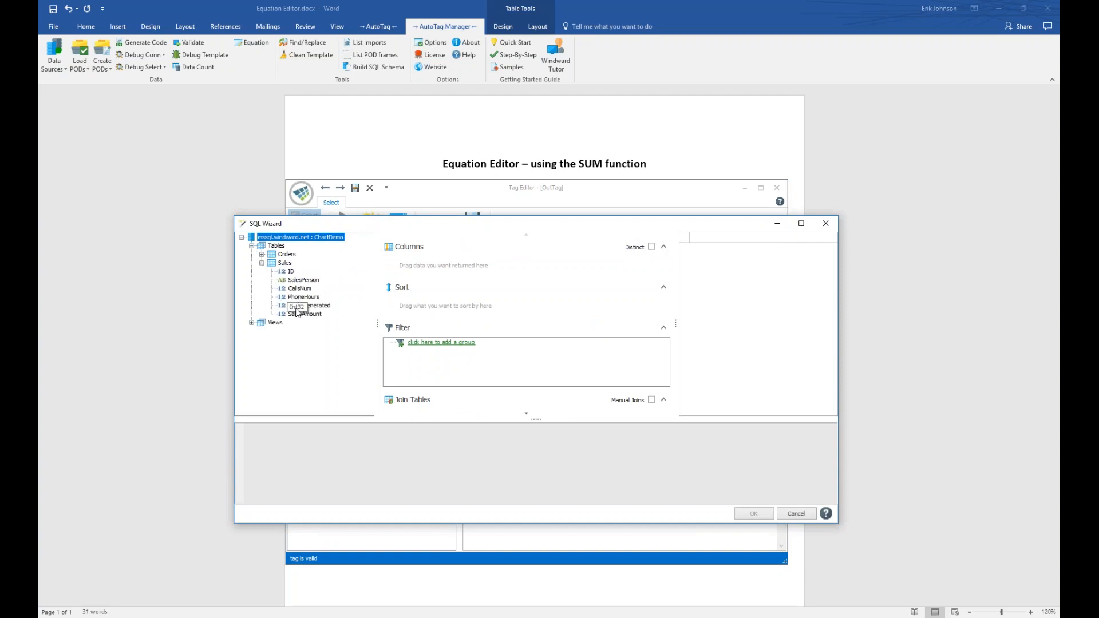
click(303, 280)
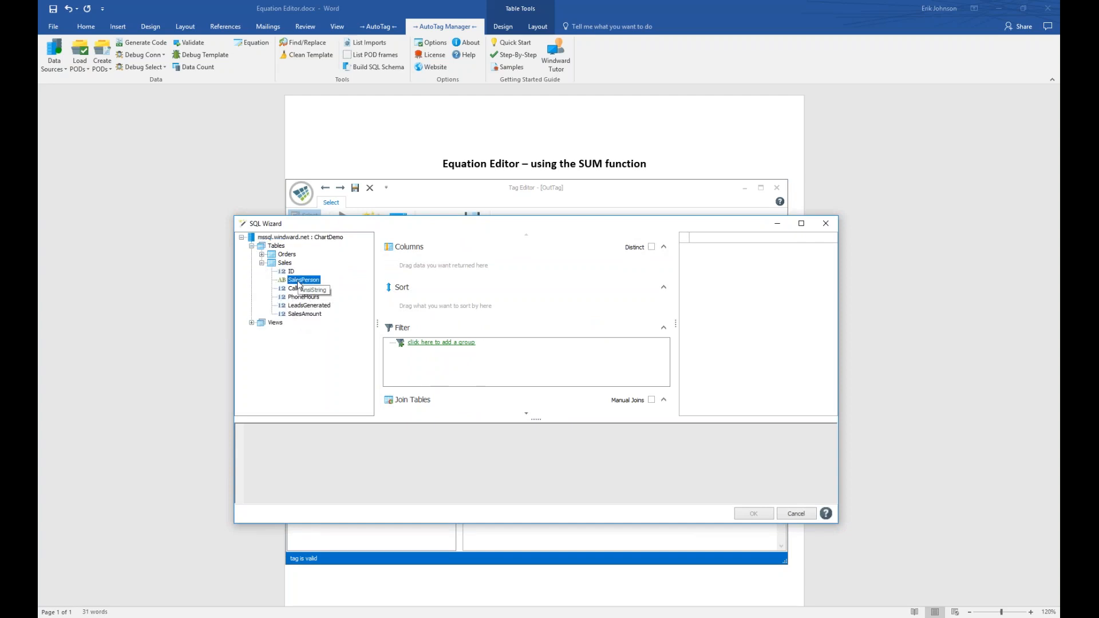
drag(304, 285, 418, 268)
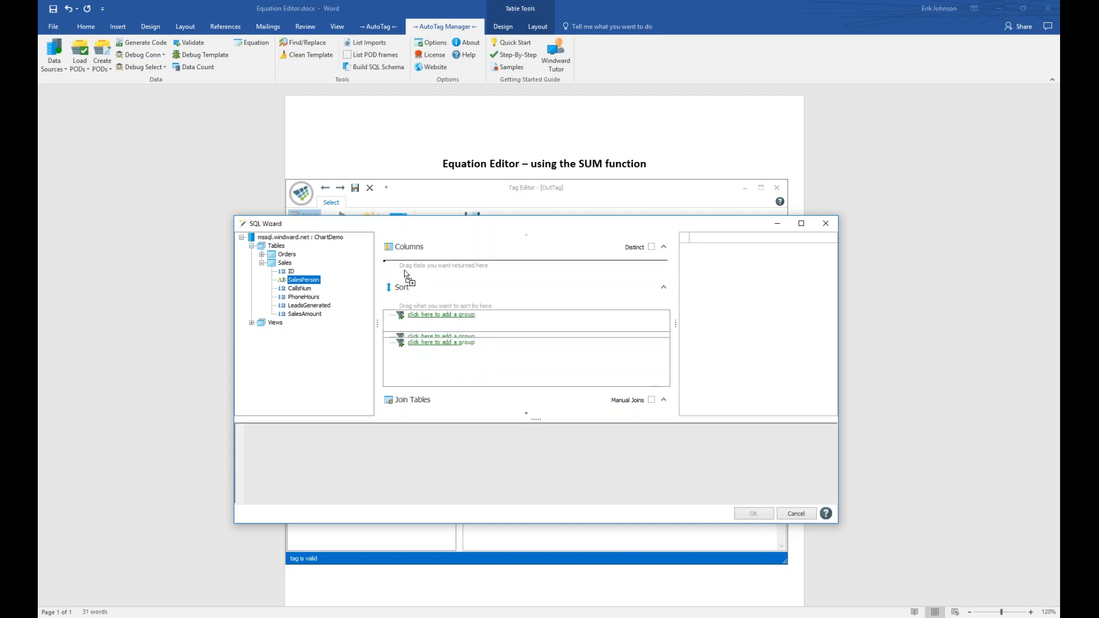
click(296, 315)
drag(295, 315, 320, 313)
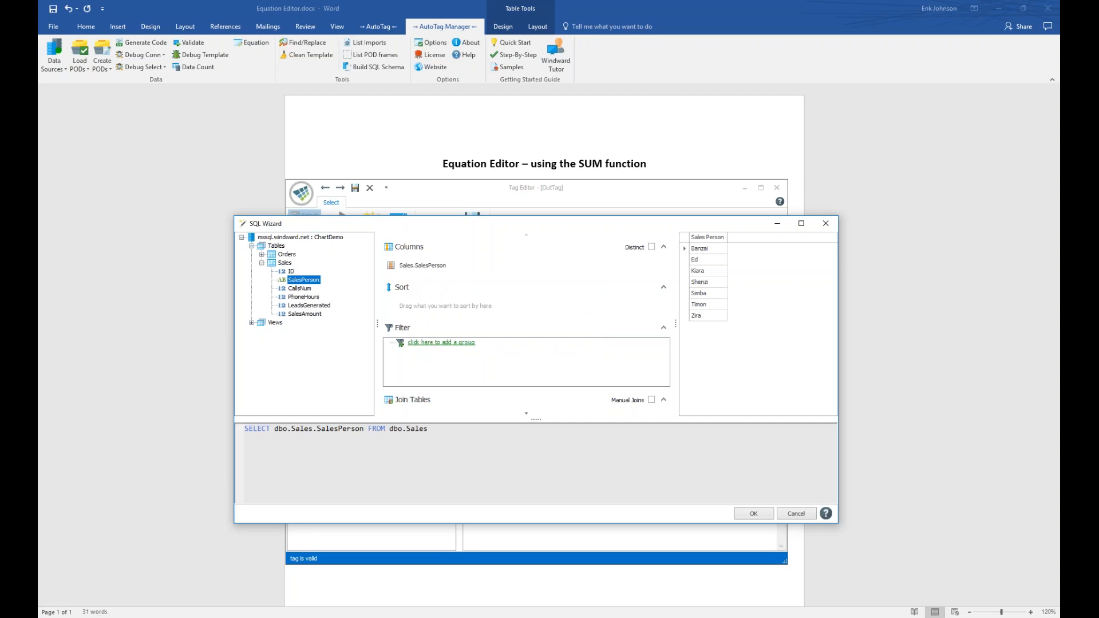
click(759, 515)
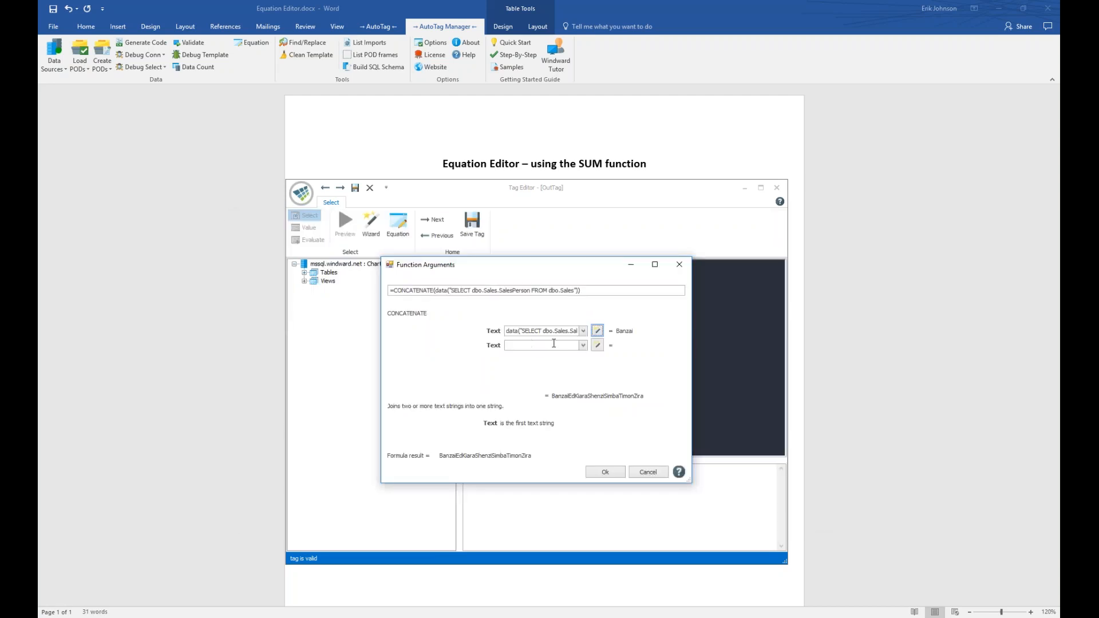
- Set the second Text argument to the Sales table's SalesAmount column and accept the CONCATENATE equation
click(597, 345)
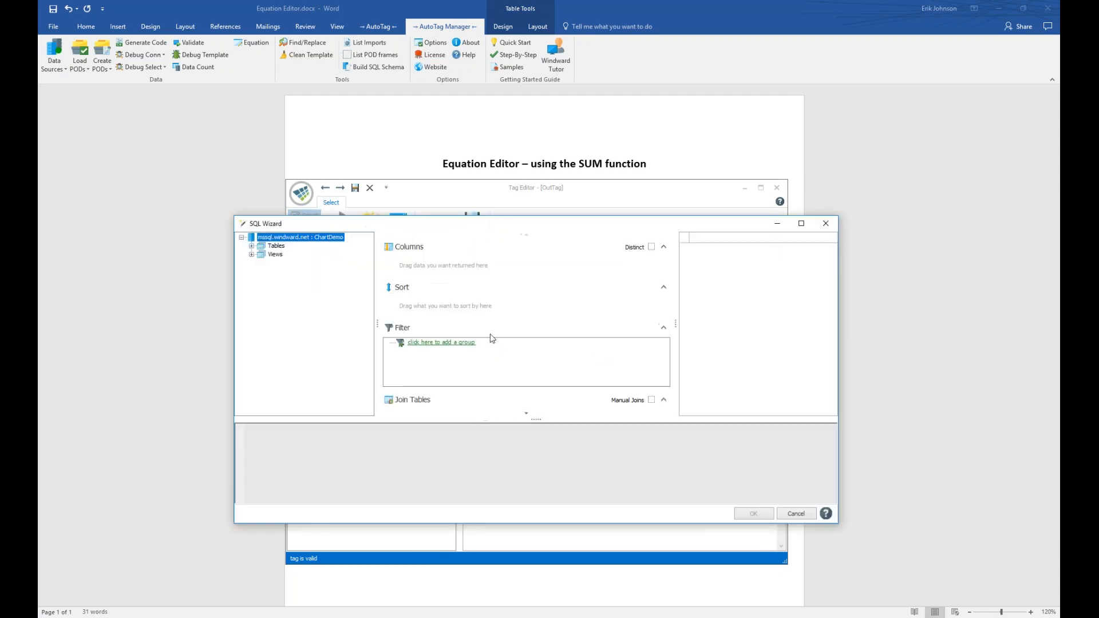
click(252, 246)
click(262, 262)
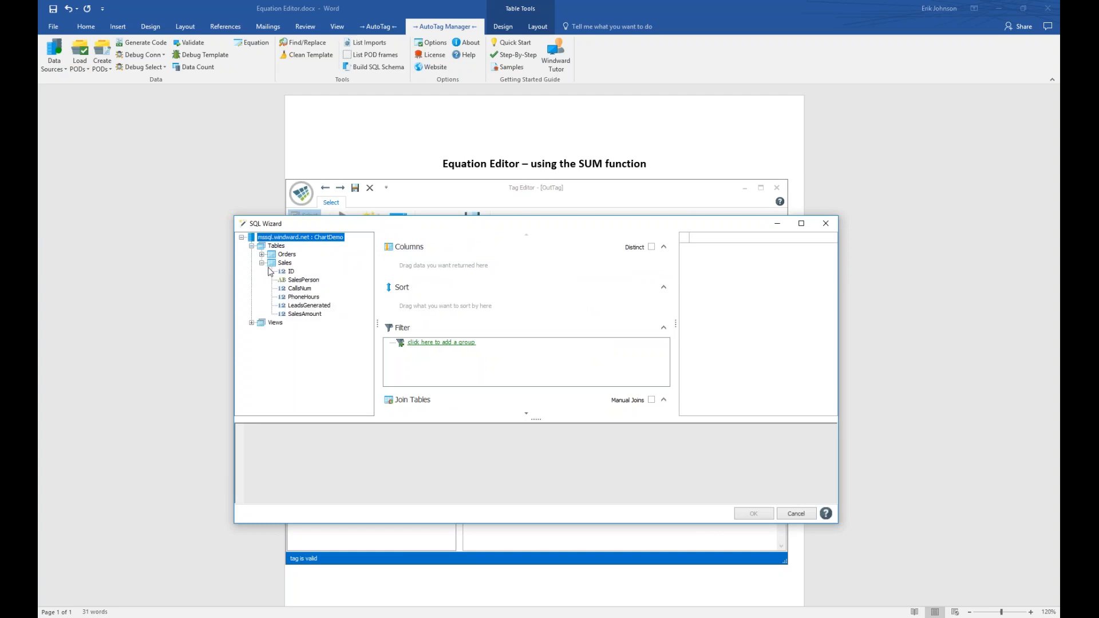
drag(314, 314, 429, 274)
click(747, 514)
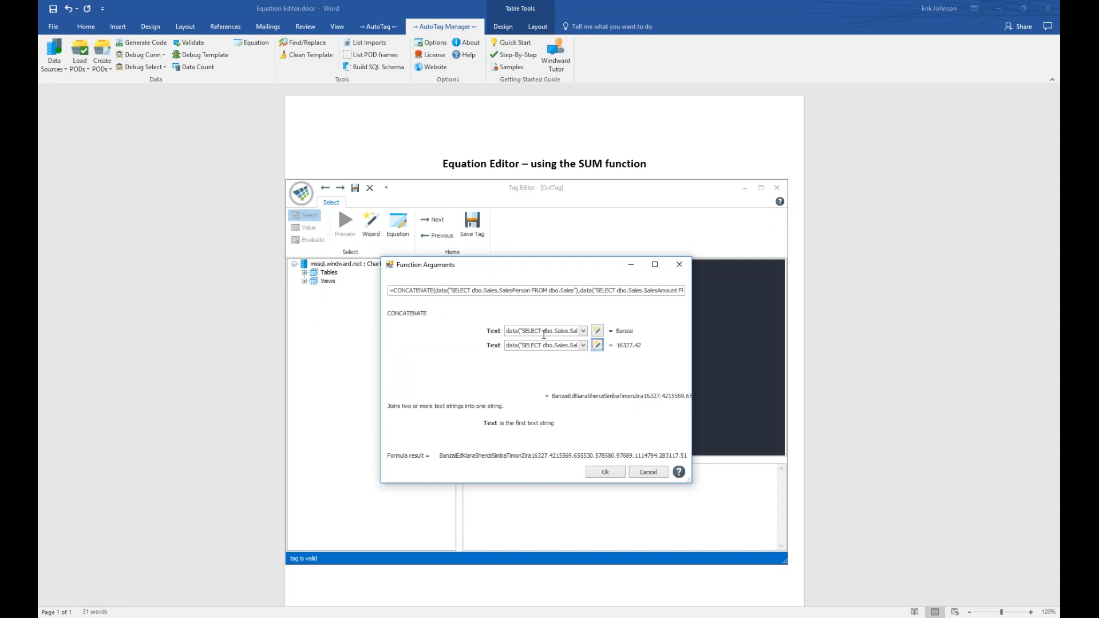
click(608, 472)
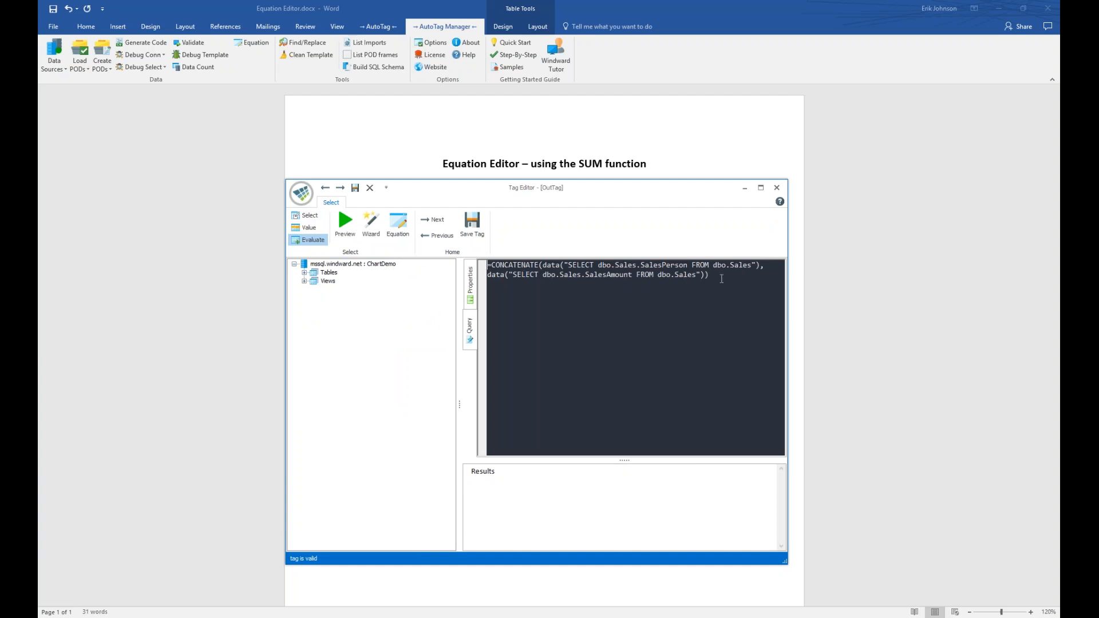
- Delete the entire CONCATENATE equation from the tag's query
drag(723, 276, 493, 267)
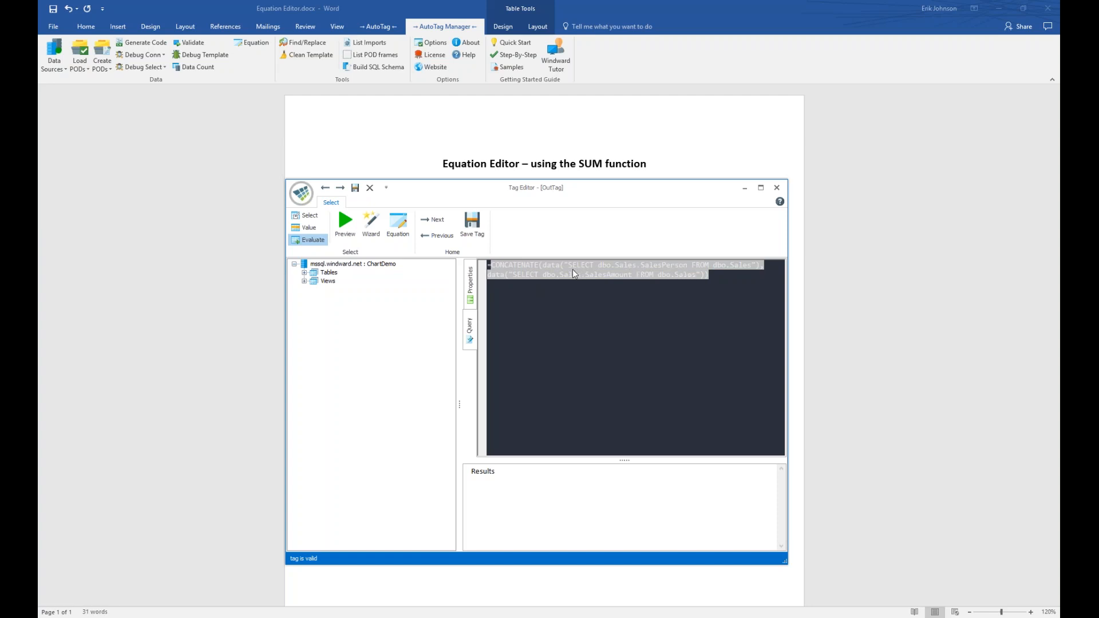
click(713, 275)
drag(713, 276, 488, 264)
right_click(541, 266)
click(568, 312)
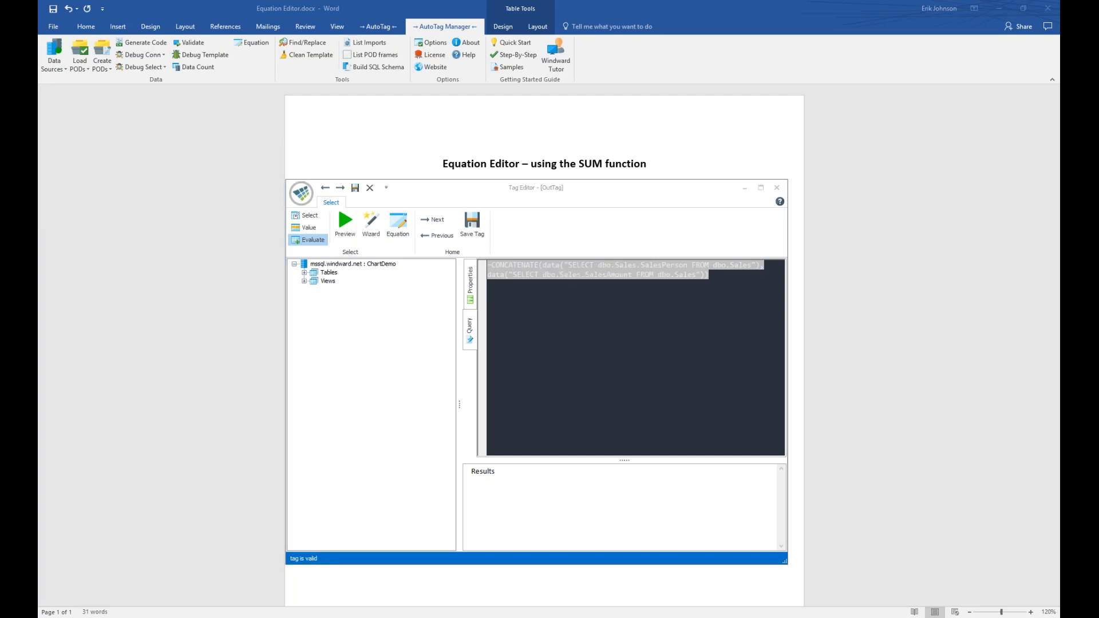
click(643, 204)
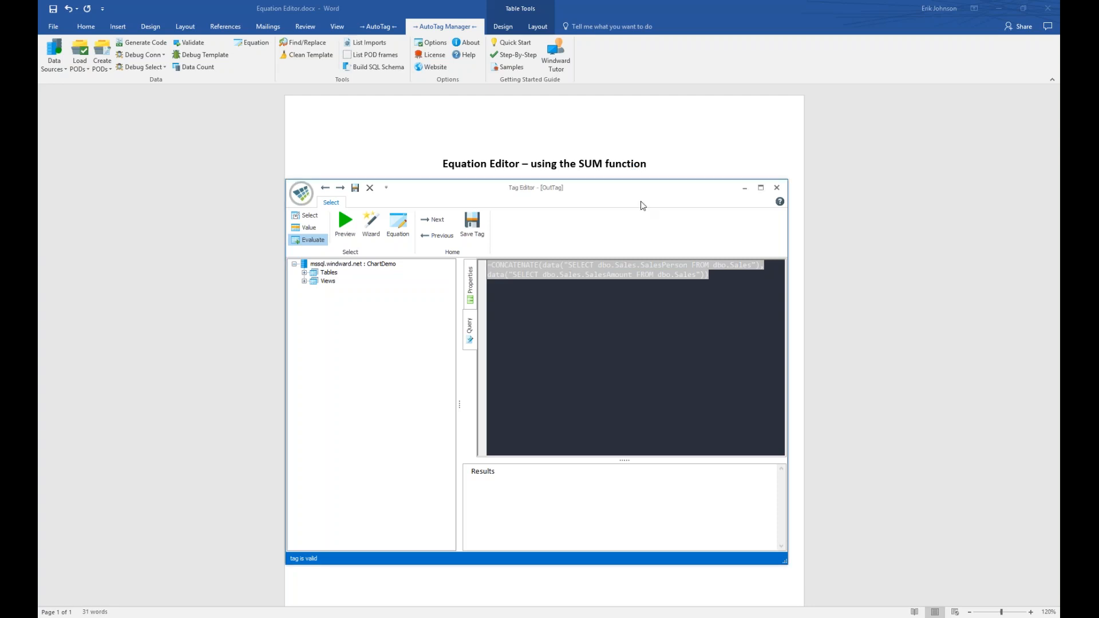
key(Delete)
- Choose the URLENCODE function for the tag's equation
click(398, 225)
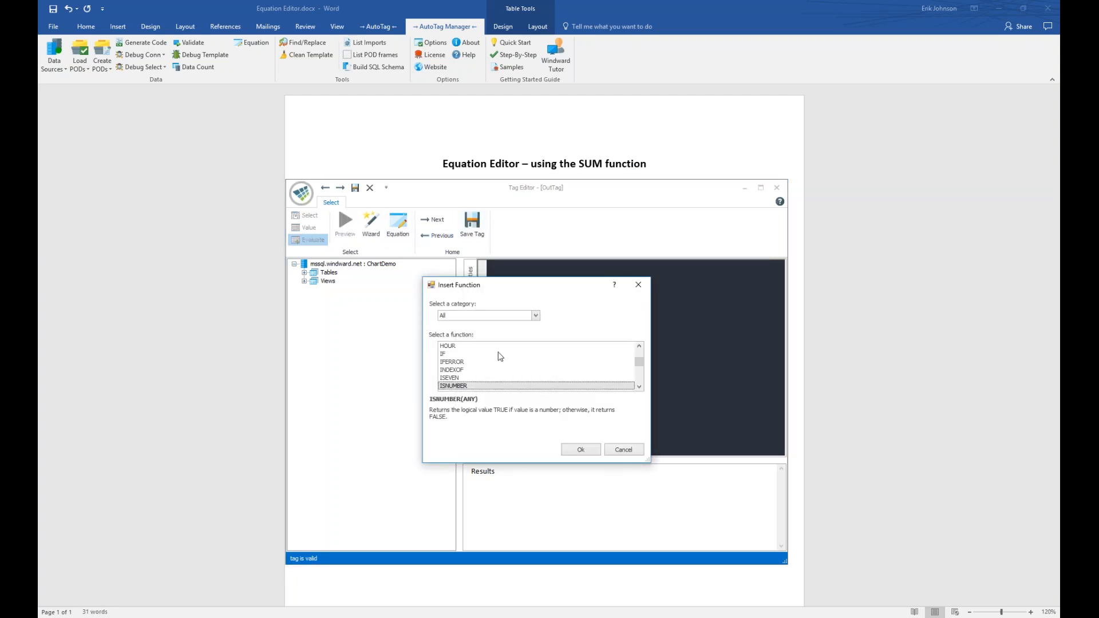
drag(641, 367, 638, 383)
click(471, 362)
click(569, 452)
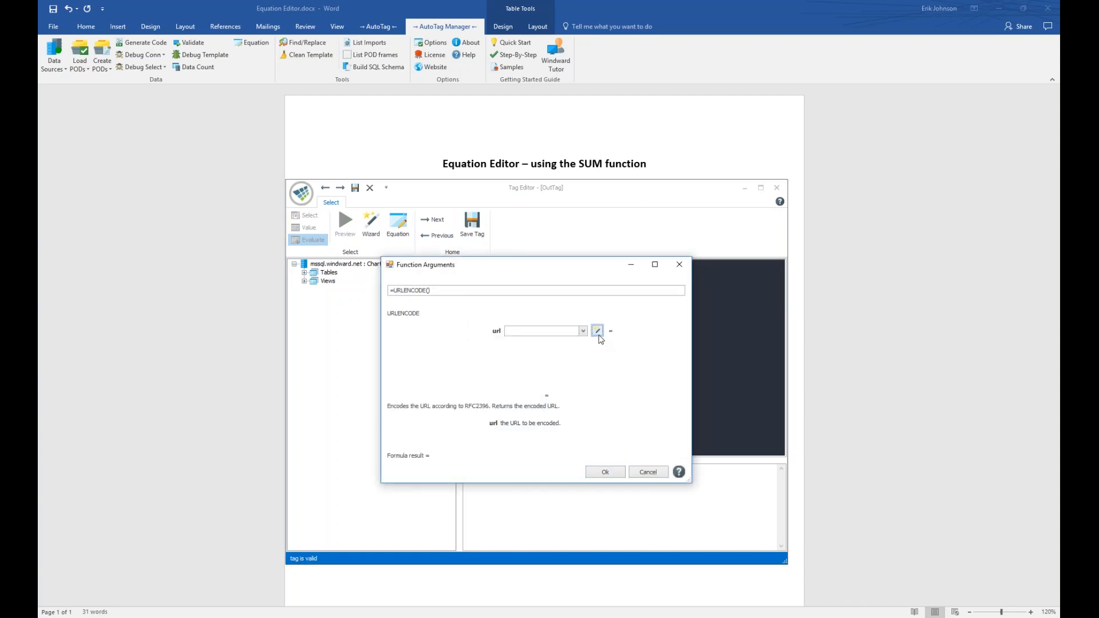
- Set the url argument of URLENCODE to the CallsNum column of the Sales table using the SQL Wizard
click(597, 332)
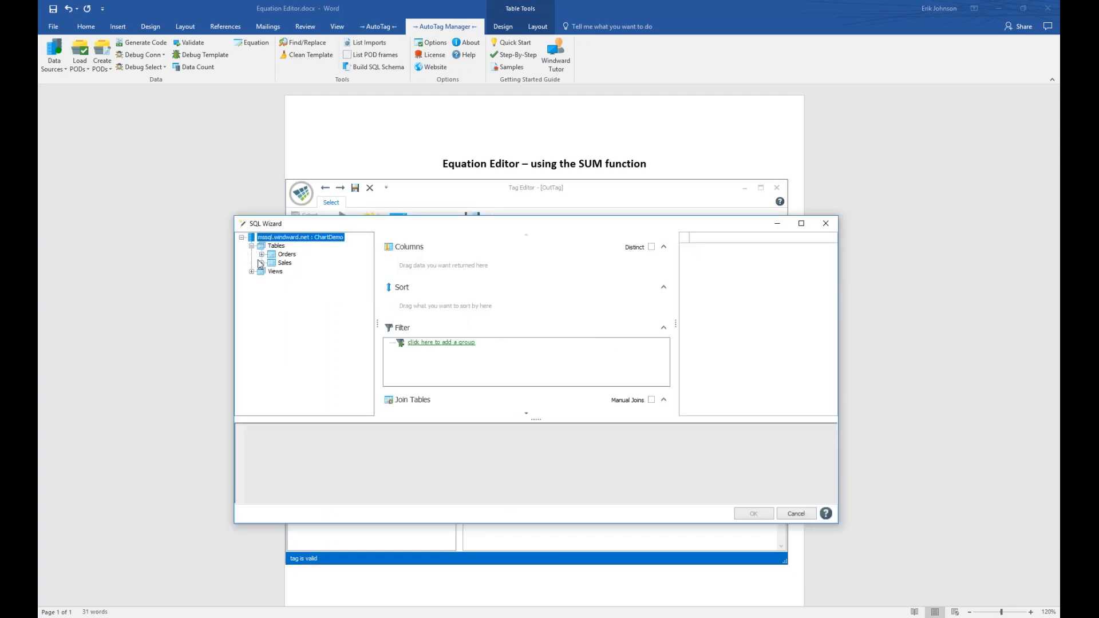
click(261, 262)
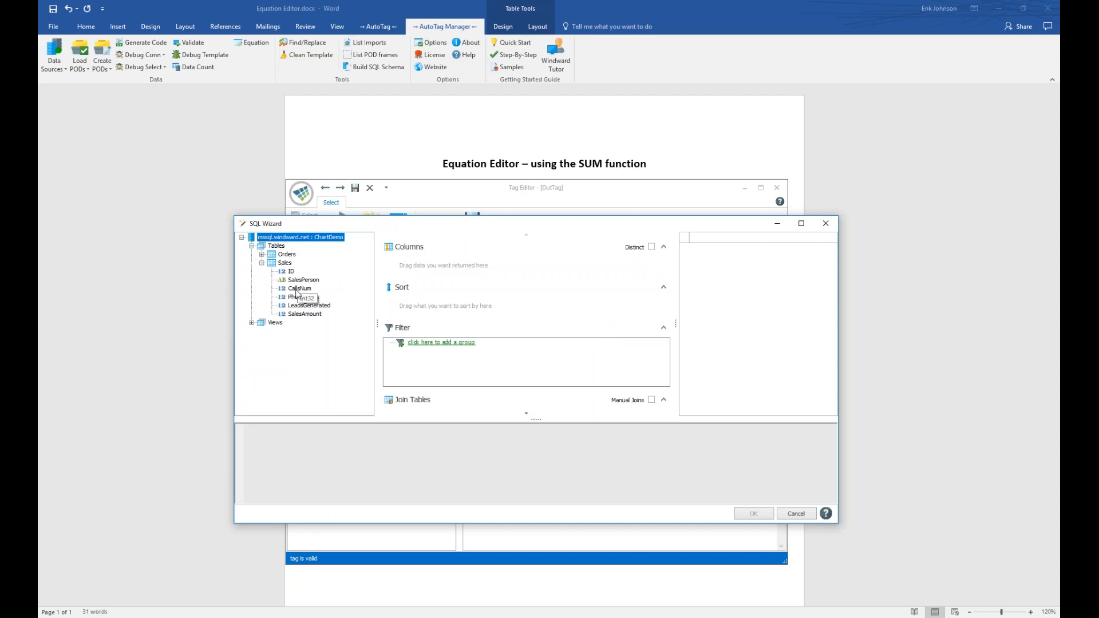
drag(297, 289, 434, 258)
click(750, 512)
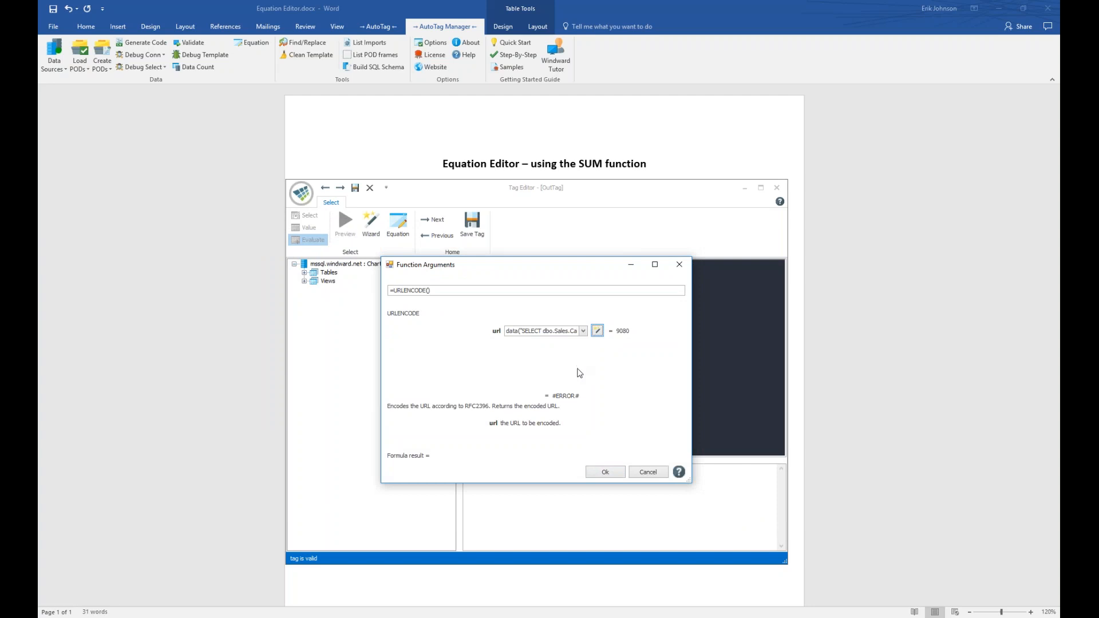
- Copy the =URLENCODE() equation text and accept the function arguments to place the equation in the tag's query
drag(447, 290, 389, 290)
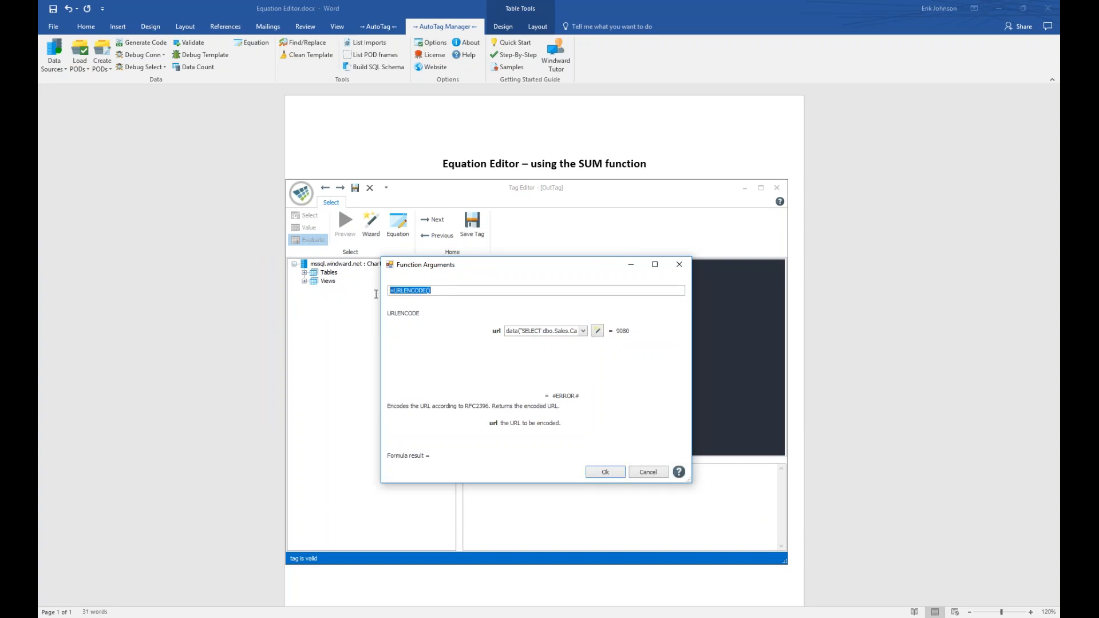
right_click(410, 290)
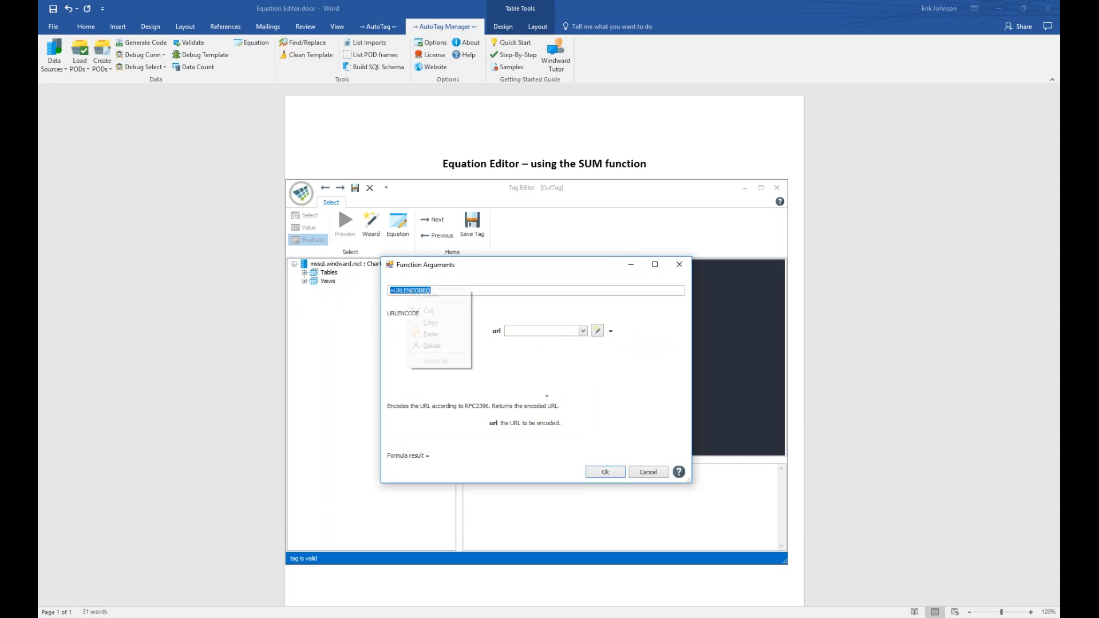
click(431, 324)
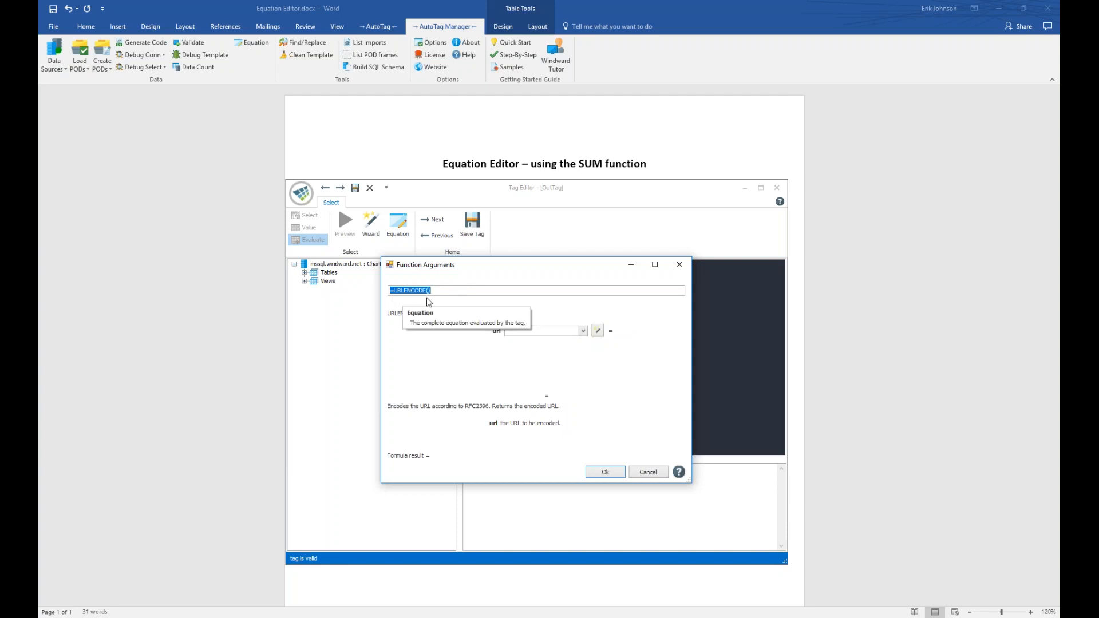
click(605, 472)
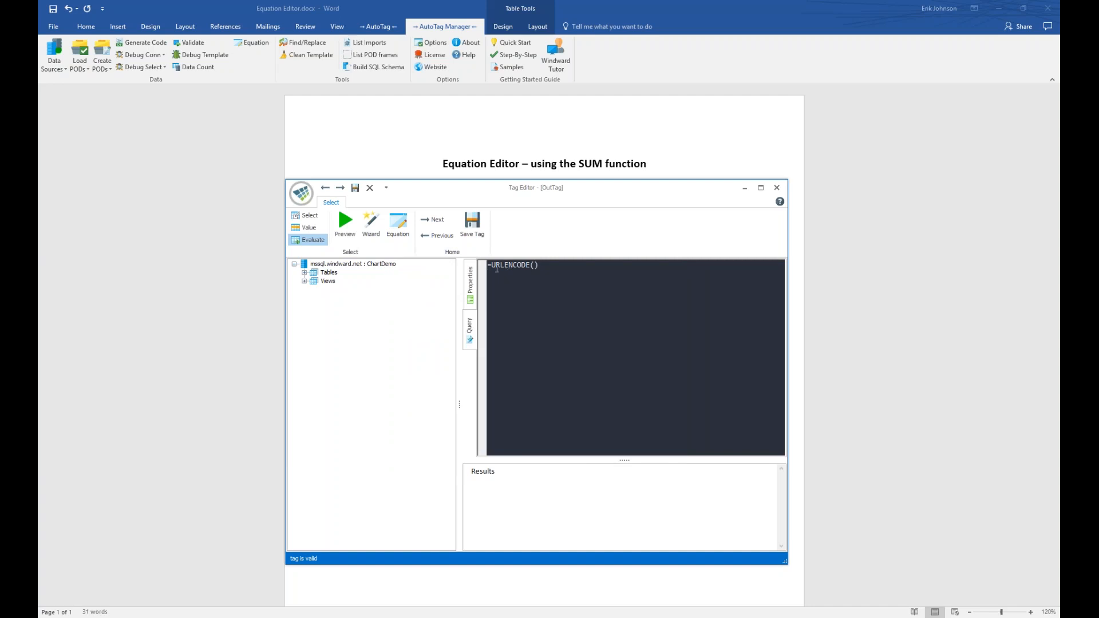
- Insert CONCATENATE(data("SELECT dbo.Sales.SalesPerson FROM dbo.Sales"),data("SELECT dbo.Sales.SalesAmount FROM dbo.Sales")) inside URLENCODE's parentheses and highlight the URLENCODE name
click(535, 265)
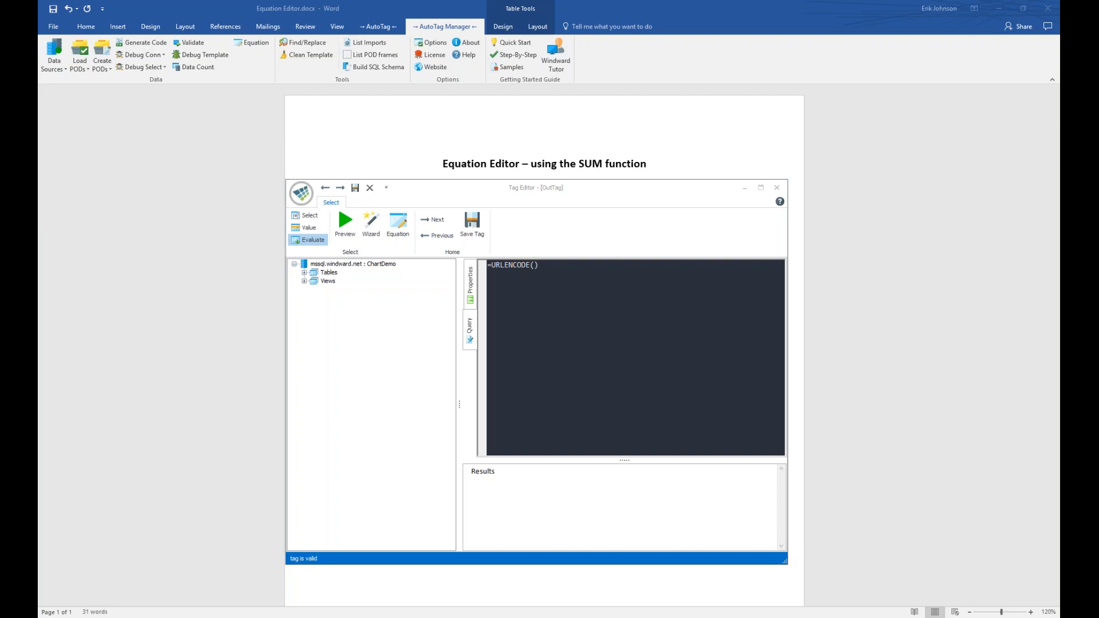
click(535, 265)
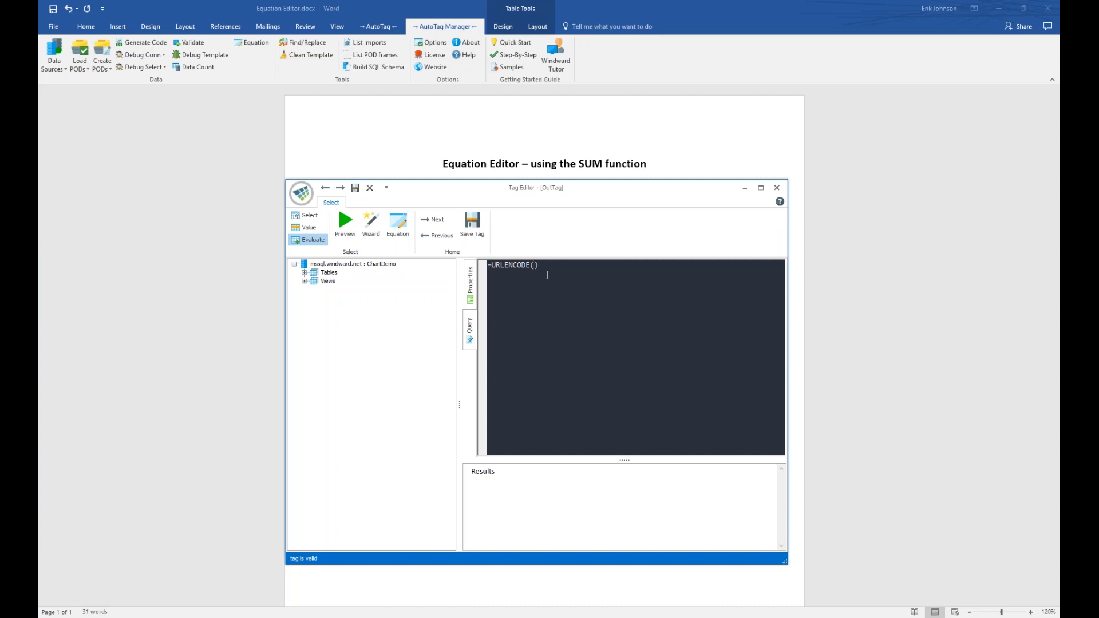
key(ctrl+v)
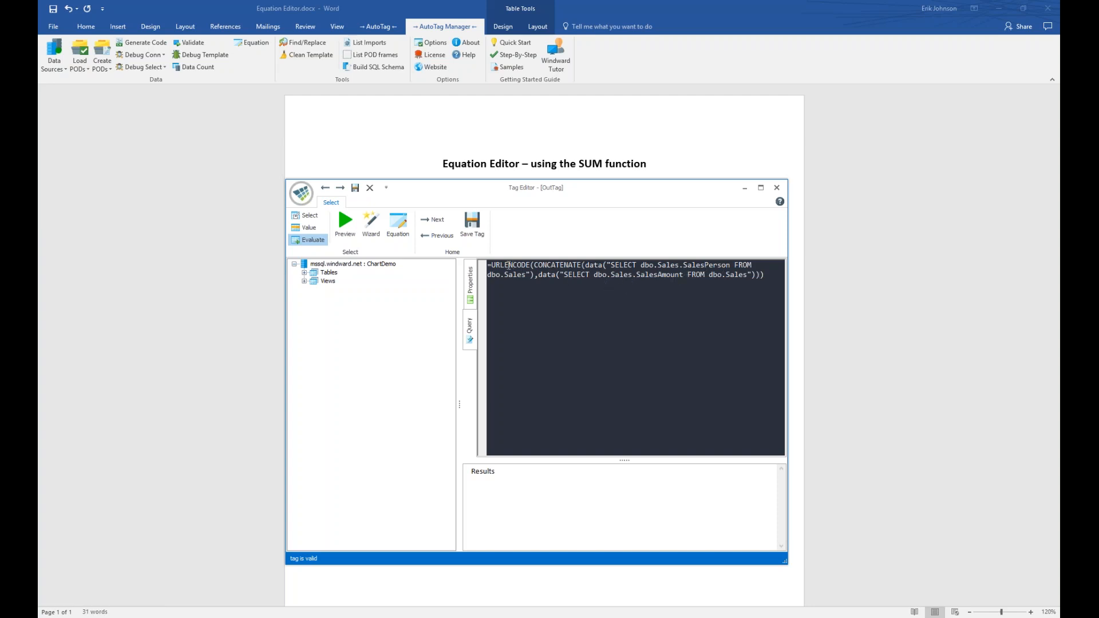
drag(491, 265, 530, 265)
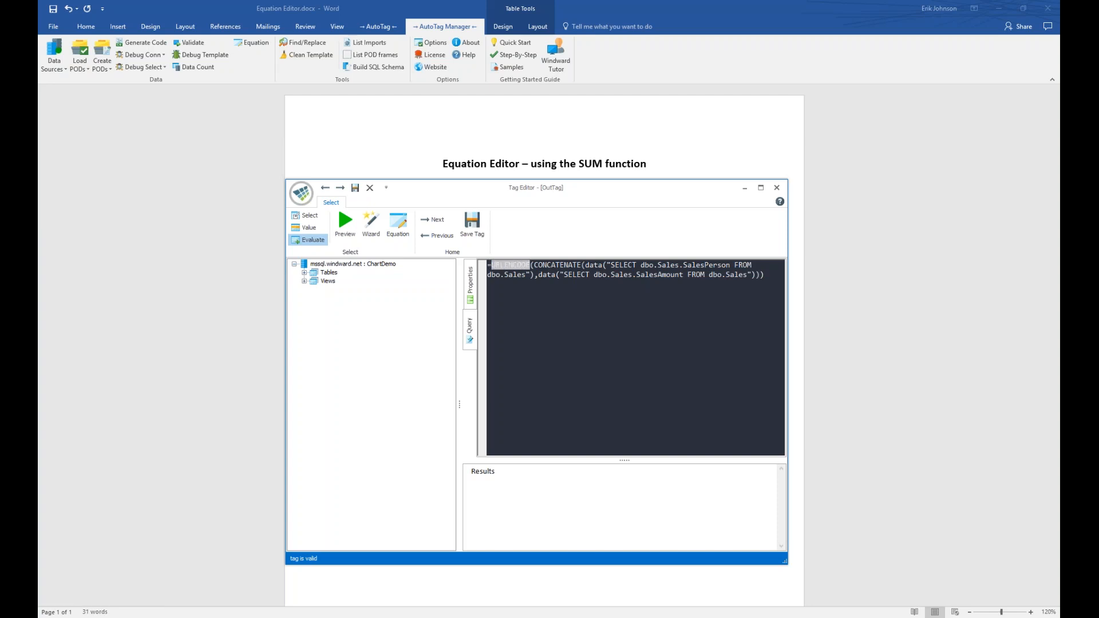